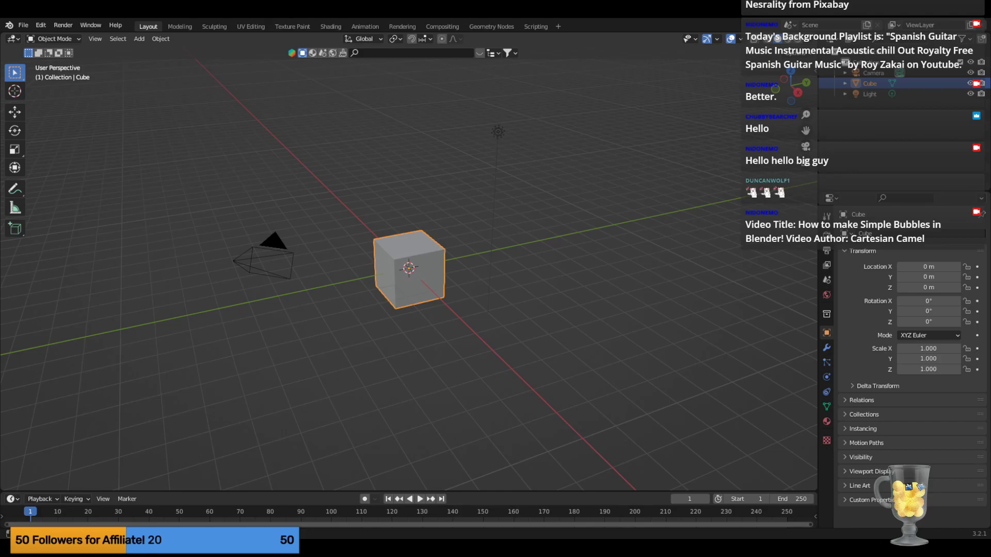
Split the 3D viewport into two areas, turn the new one into a Shader Editor and hide its sidebar.
scroll(409, 268, down, 2)
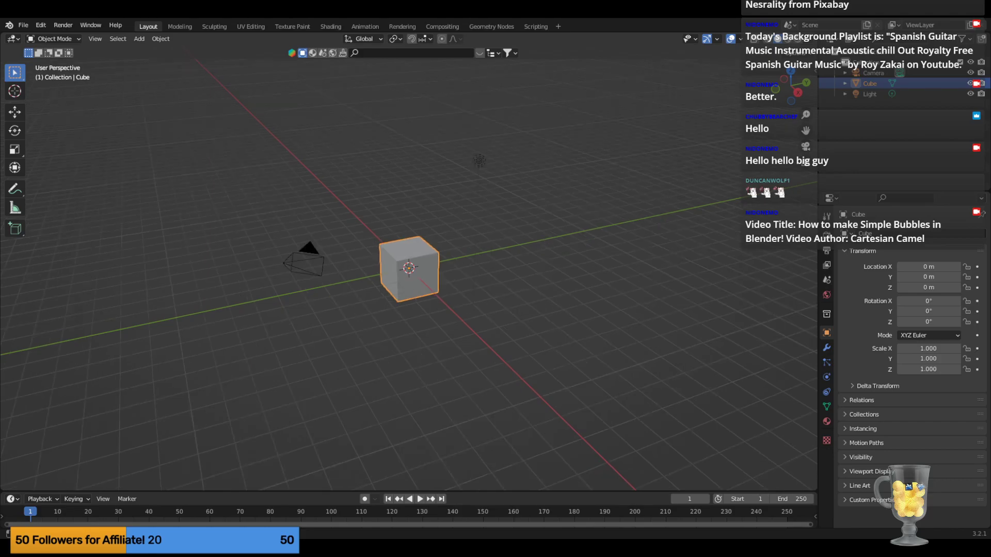
scroll(409, 268, up, 1)
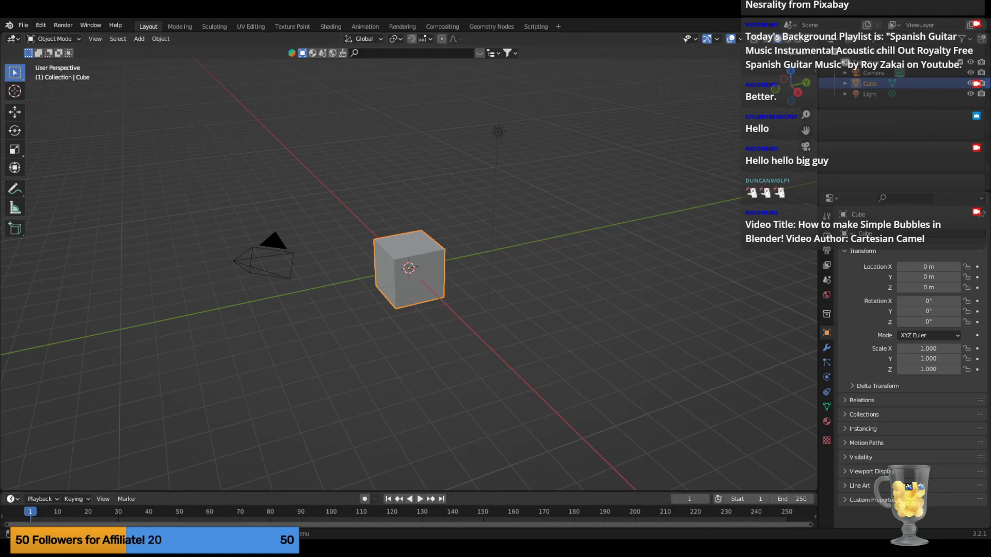
drag(2, 488, 421, 457)
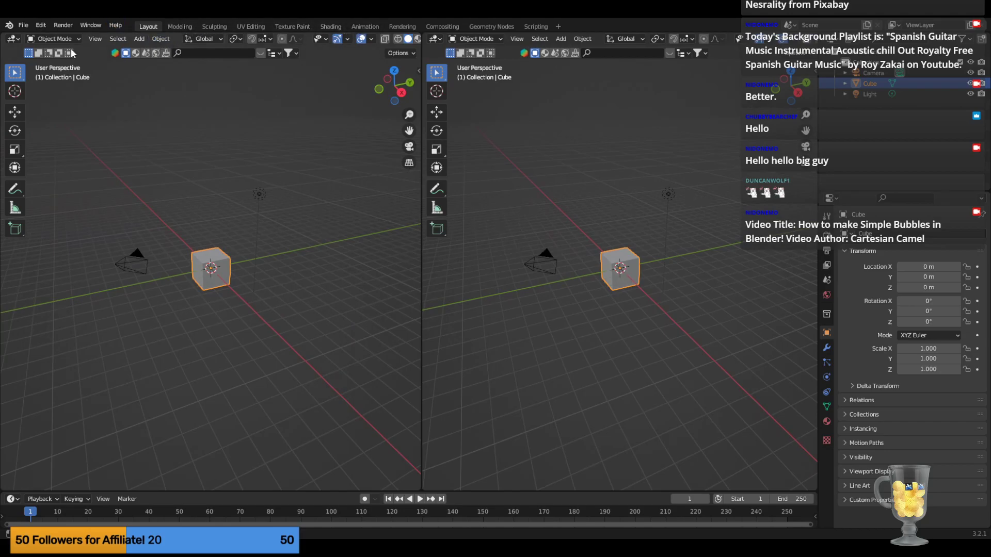
click(12, 40)
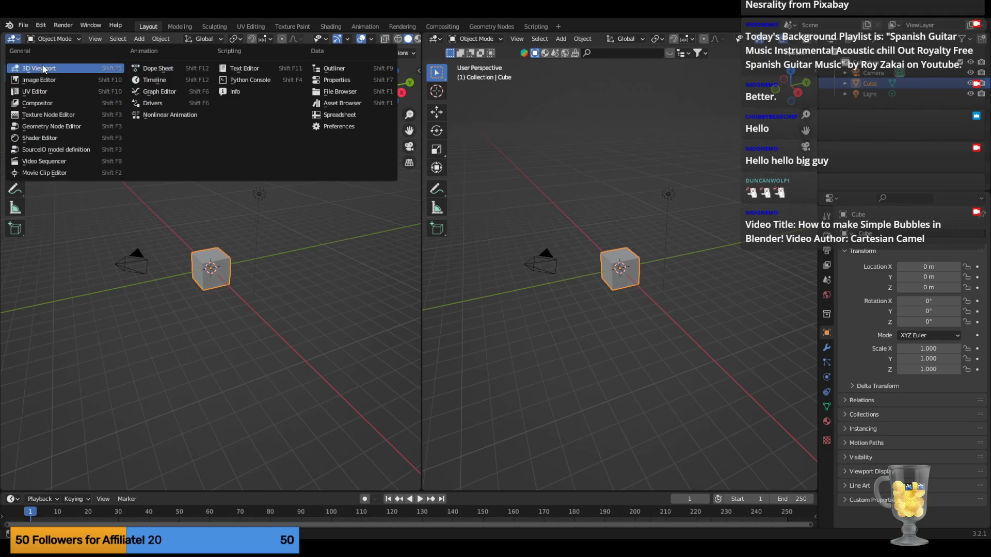
click(36, 140)
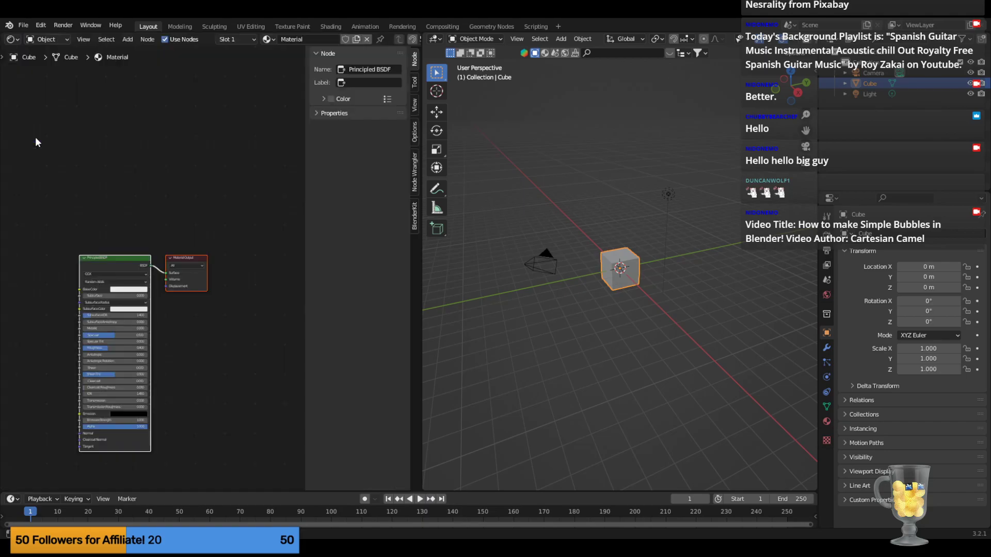
scroll(184, 324, up, 4)
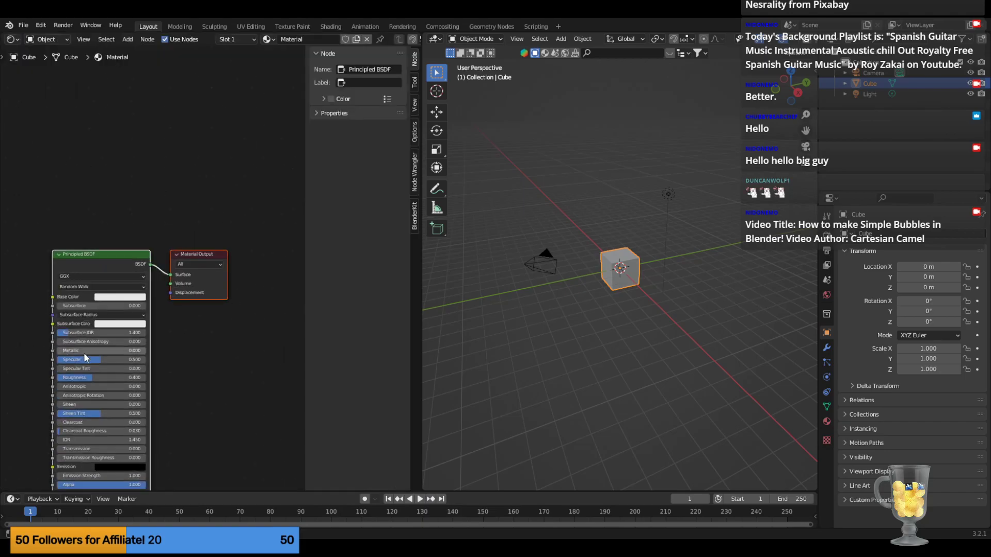
middle_drag(218, 374, 231, 255)
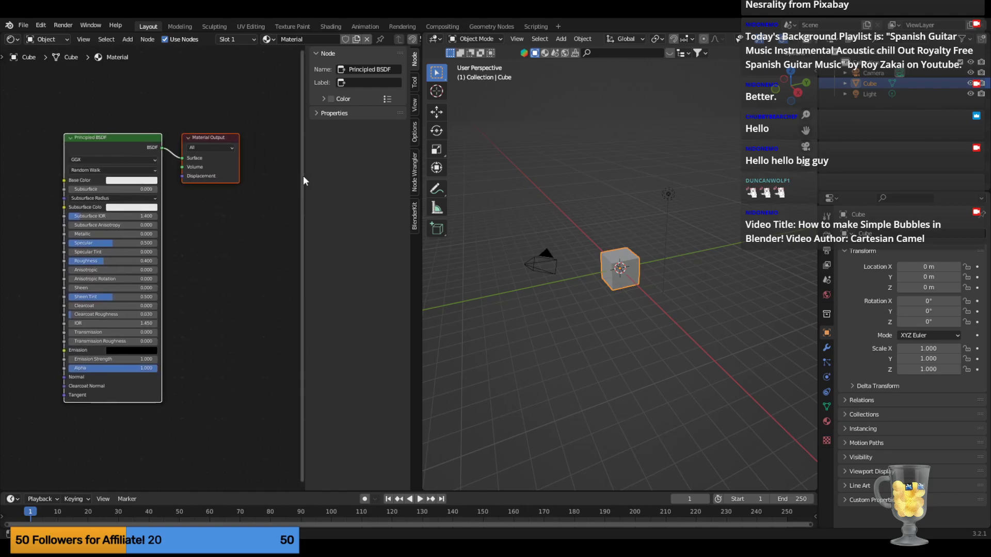
drag(306, 179, 428, 166)
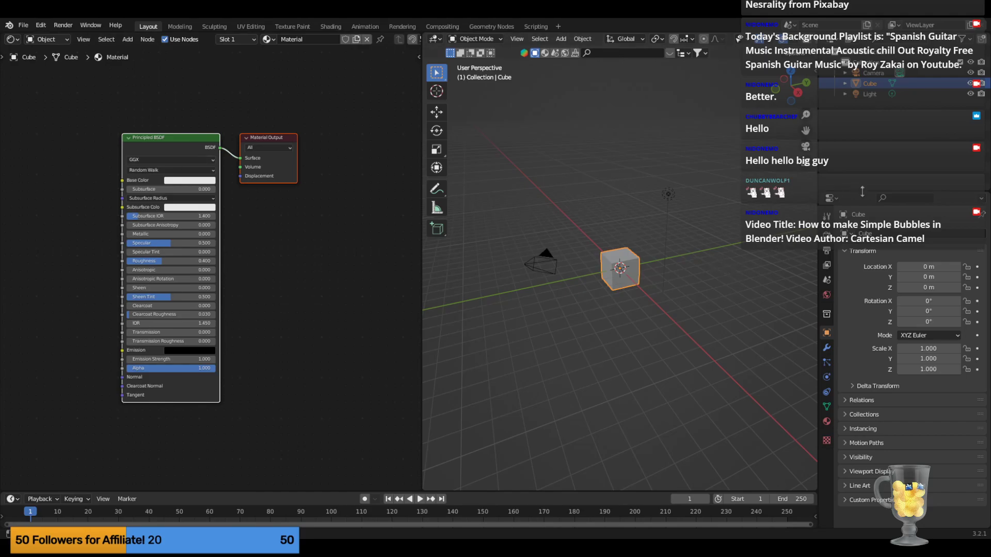
Review the available render engines in the scene's render settings, keeping Eevee.
click(828, 238)
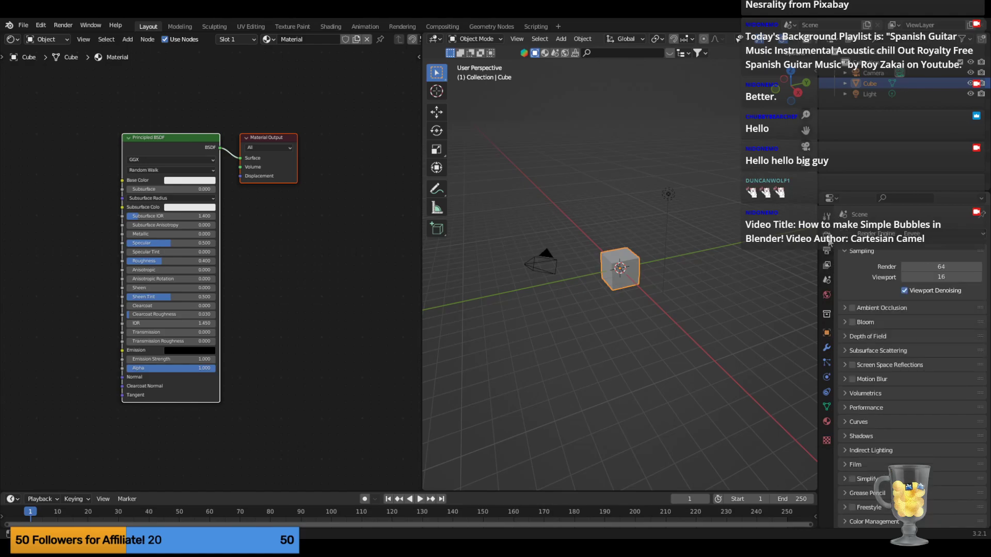
click(948, 235)
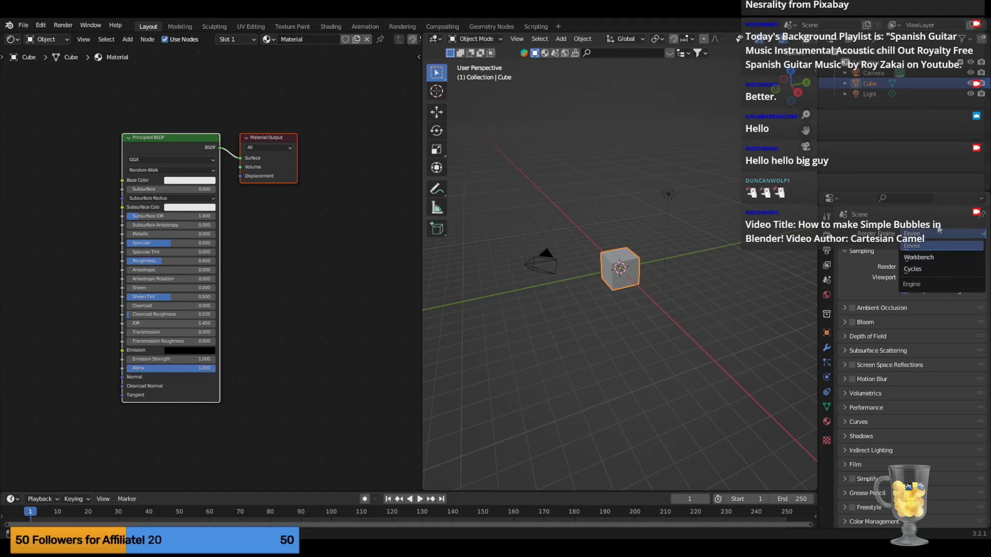
click(937, 232)
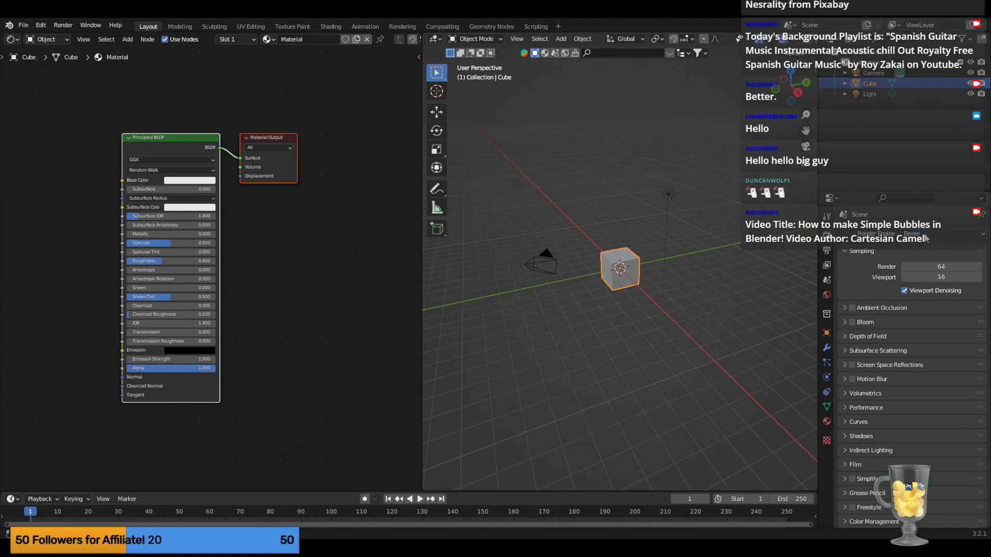
click(927, 236)
Show the world properties and switch the Shader Editor from object to World shader nodes.
click(49, 40)
click(829, 294)
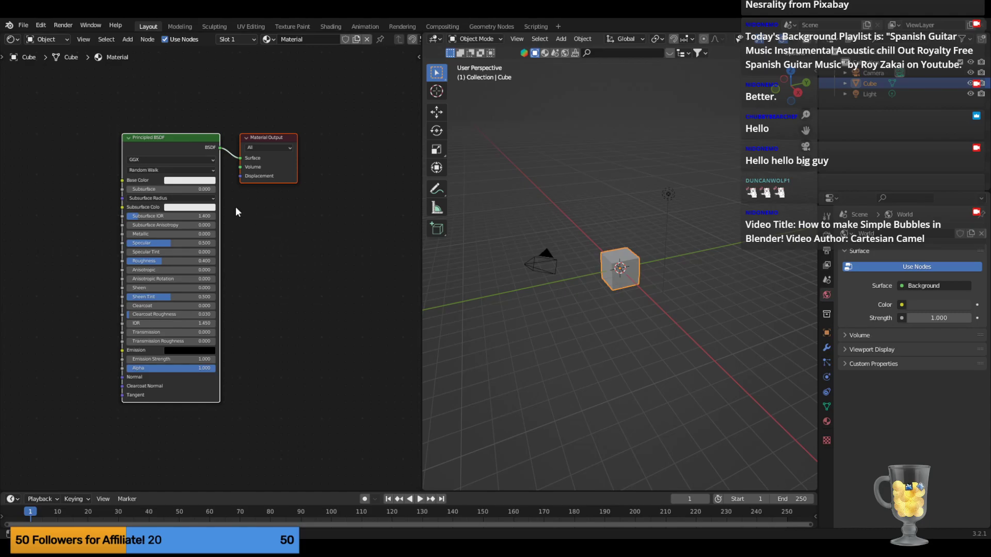
click(827, 422)
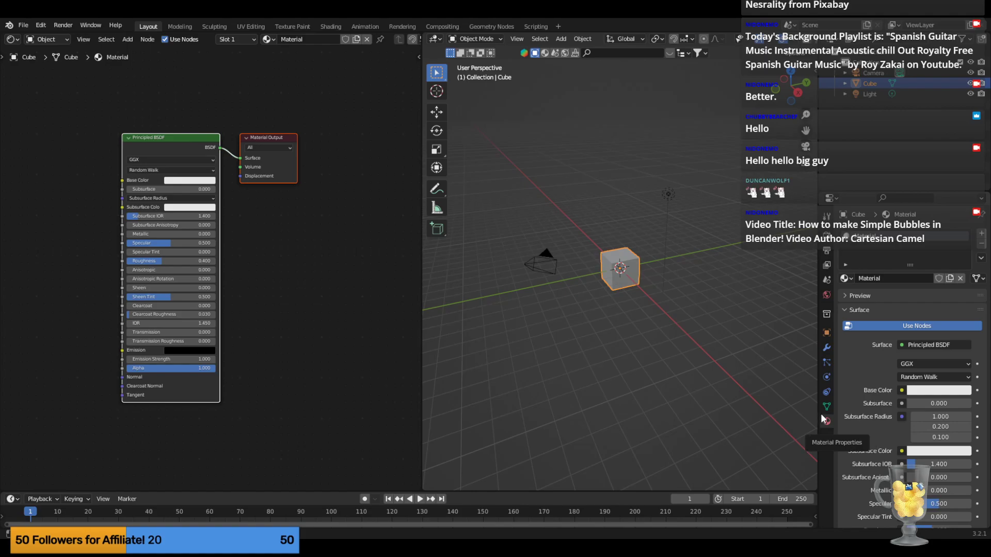
click(826, 299)
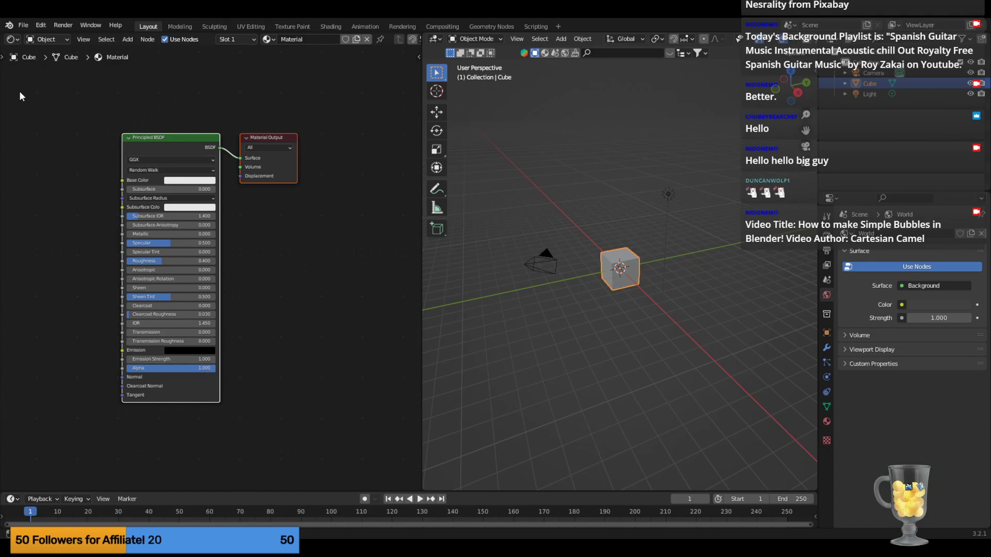
click(50, 41)
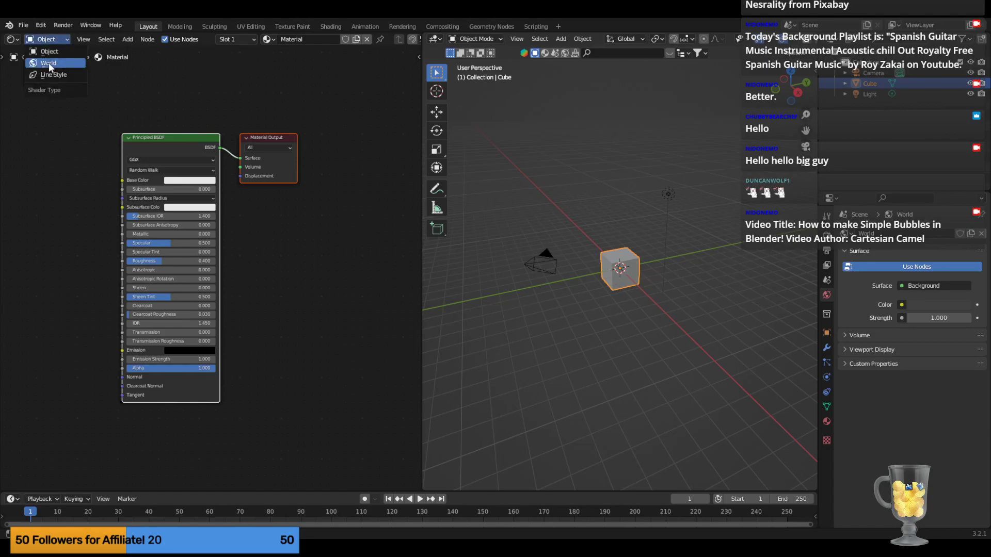
click(49, 63)
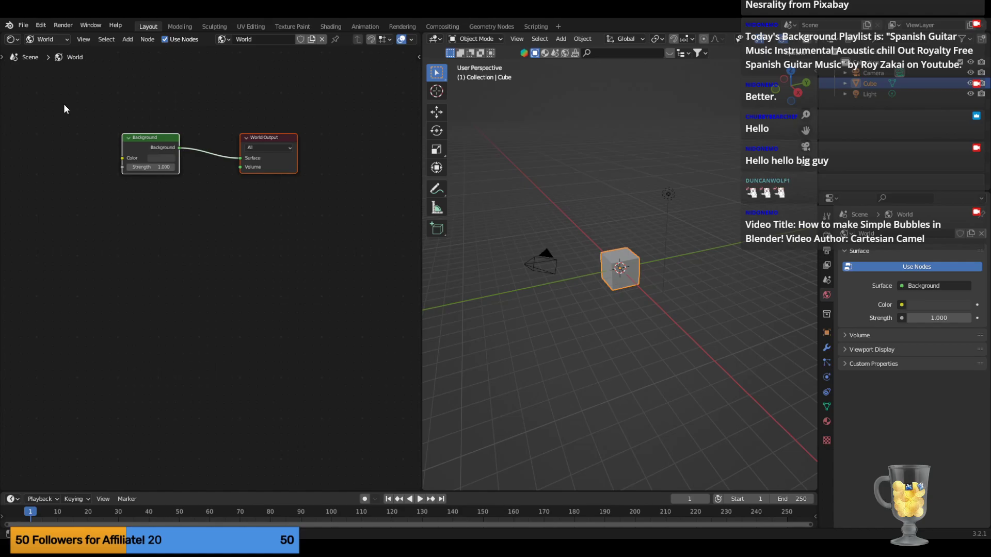
Delete the Background node from the world node tree.
right_click(150, 138)
drag(90, 96, 197, 216)
key(x)
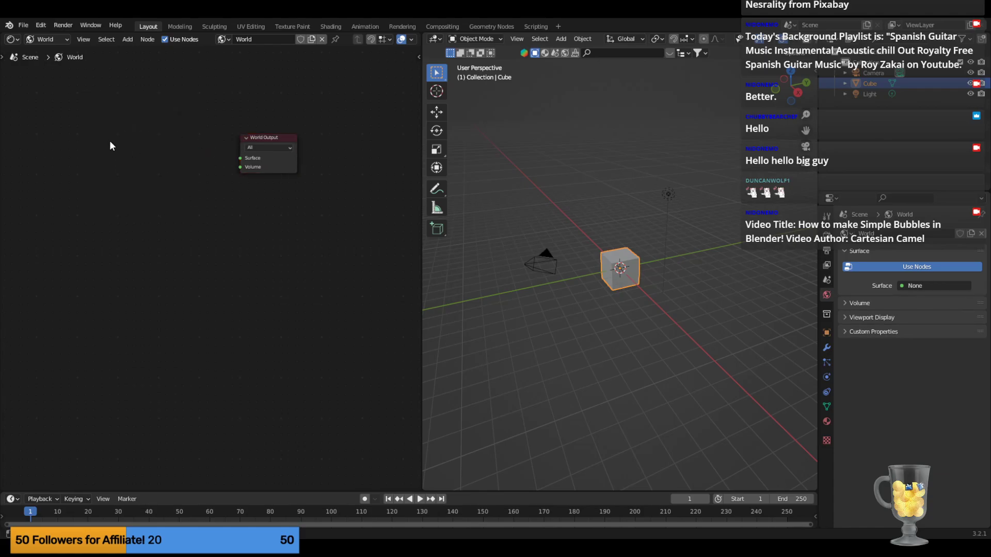
Add an Environment Texture node and connect its Color output to the World Output's Surface input.
key(shift+a)
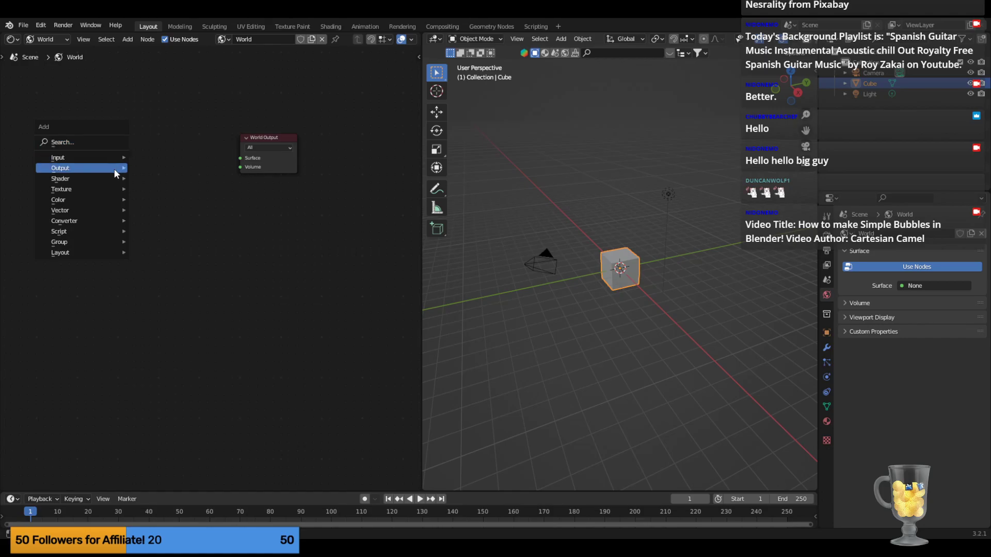
mouse_move(113, 190)
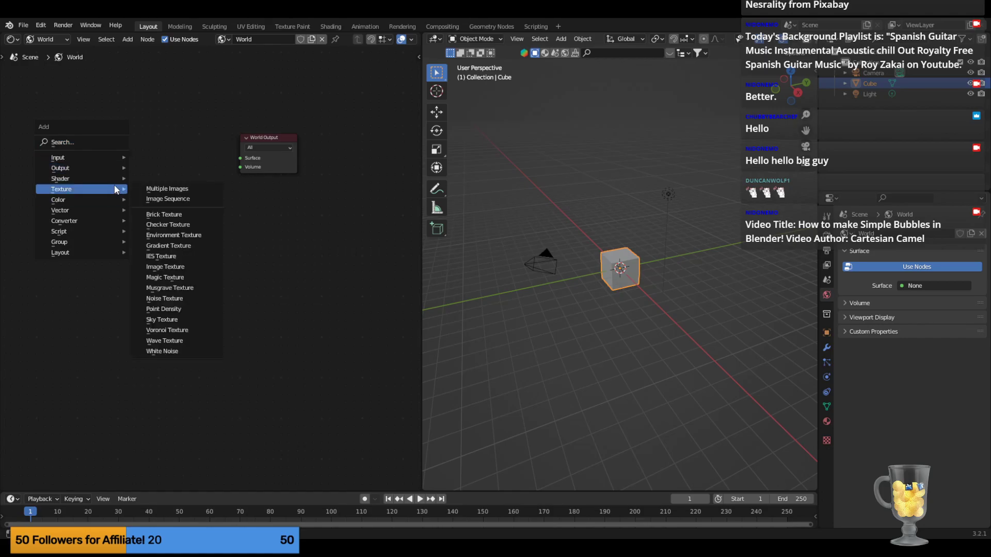
click(171, 239)
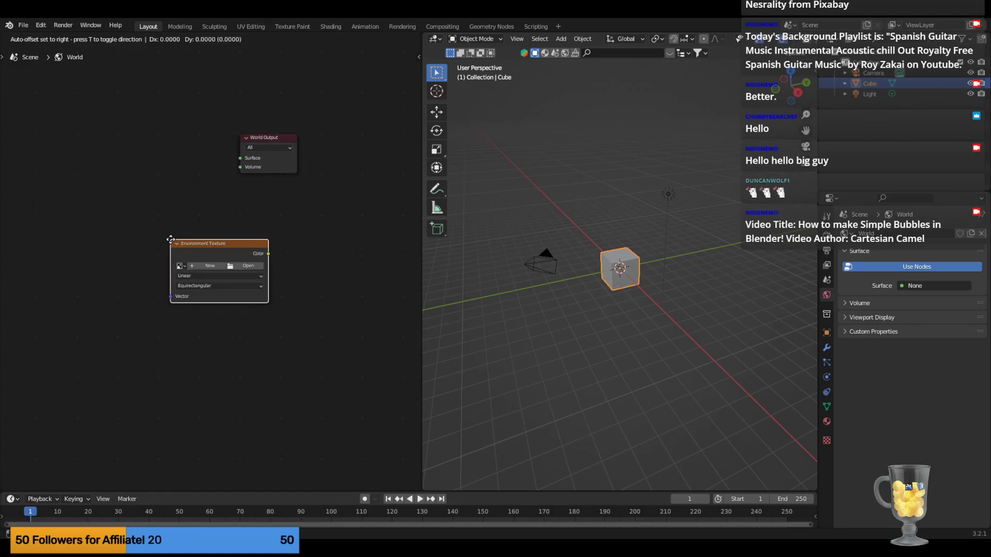
click(95, 138)
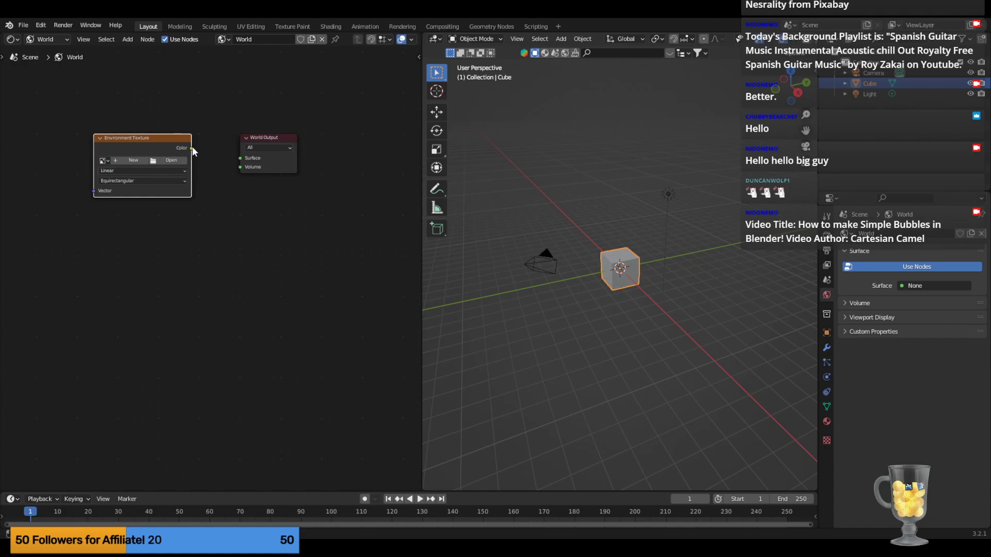
drag(192, 148, 242, 158)
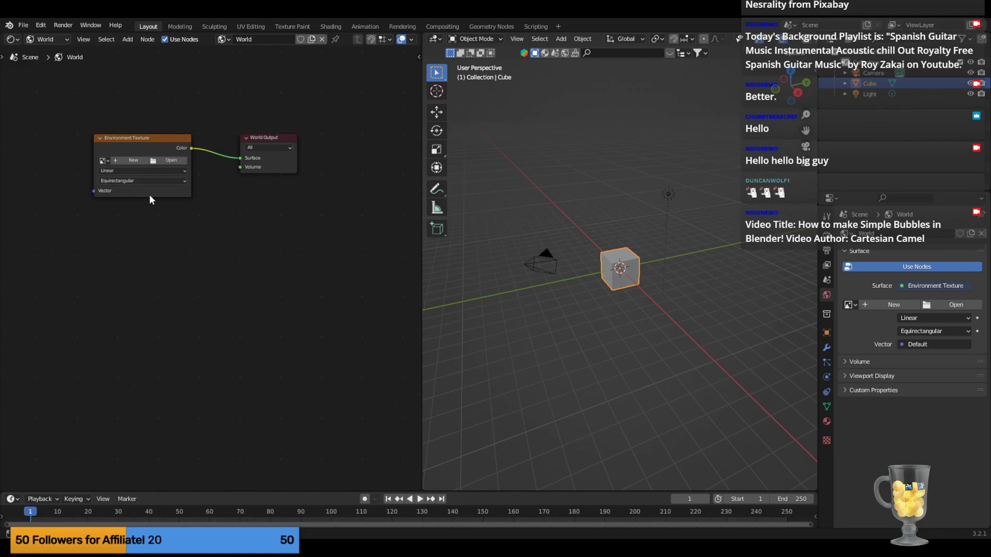
Load the alps_field_4k.exr image into the Environment Texture node.
scroll(150, 194, up, 2)
middle_drag(270, 247, 230, 209)
scroll(224, 214, up, 1)
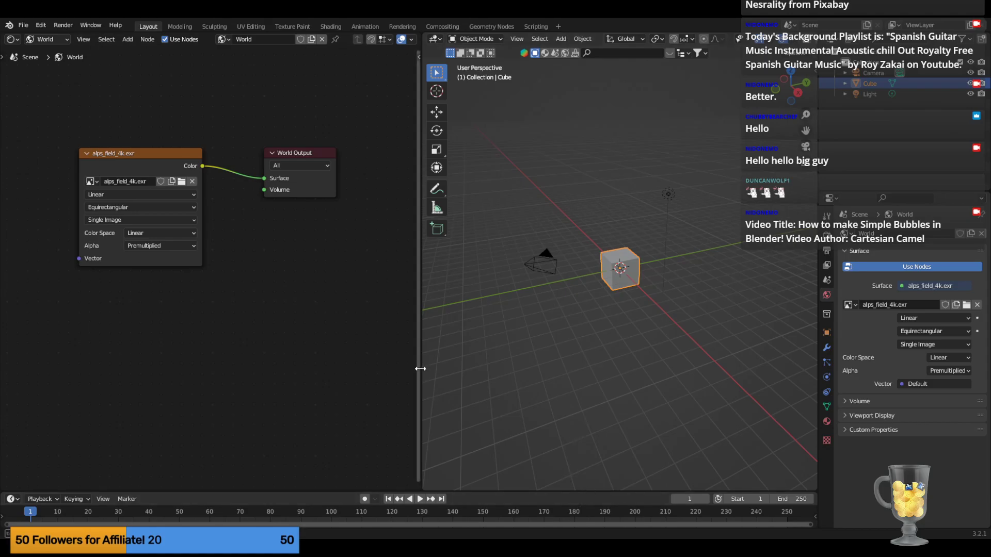
Widen the 3D viewport and switch it to Rendered shading to inspect the environment around the cube.
drag(423, 369, 323, 372)
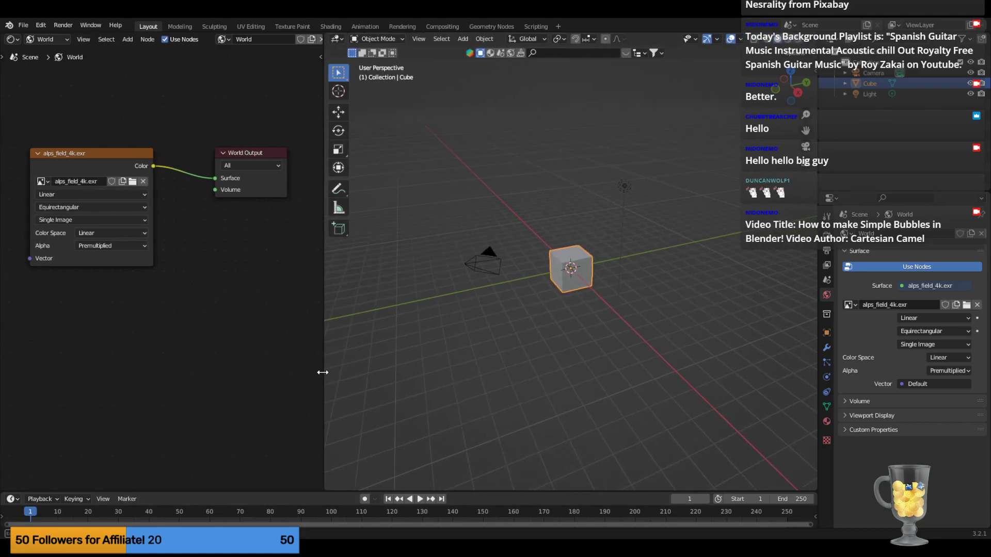
click(791, 39)
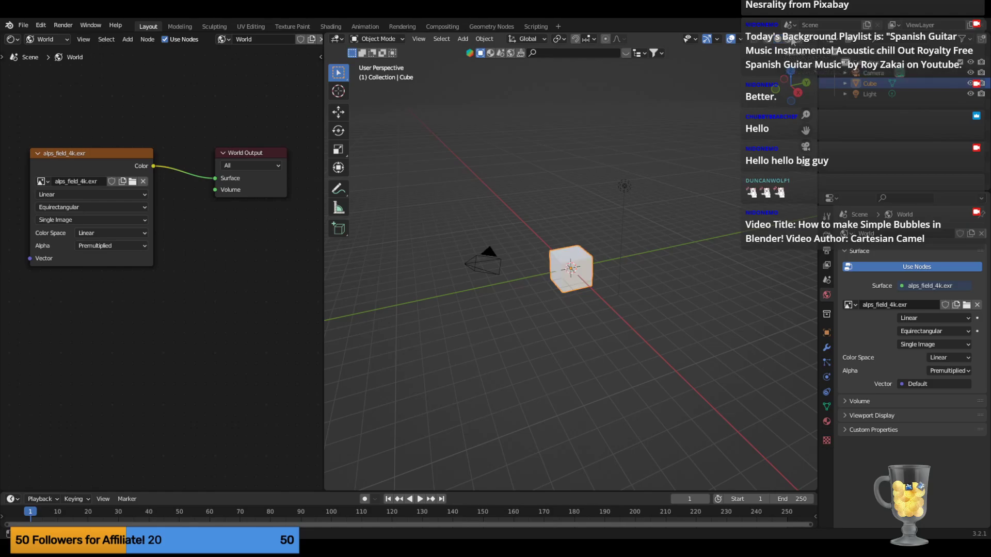
click(812, 43)
click(797, 40)
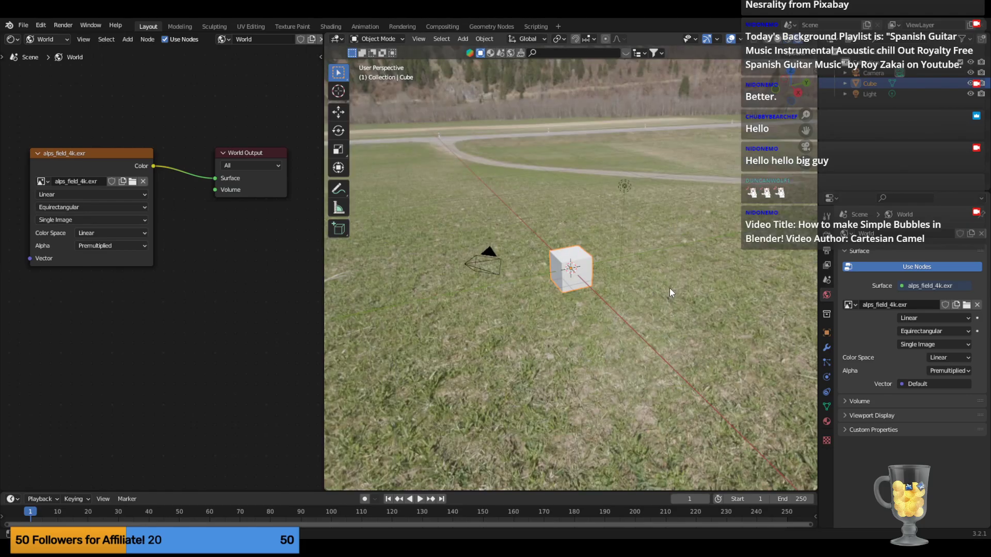
middle_drag(699, 226, 443, 215)
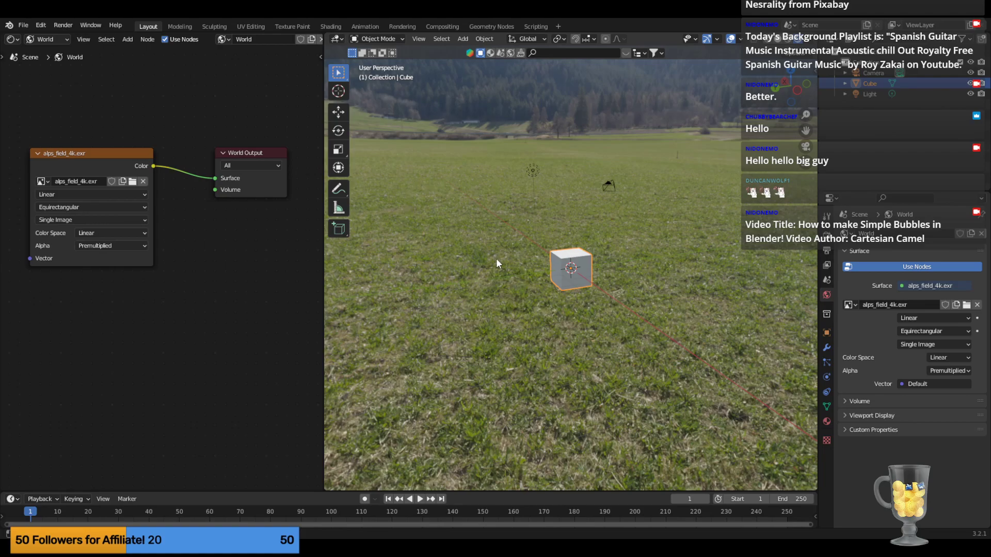
Switch the Shader Editor back to the object shader and show the cube's material properties.
click(41, 40)
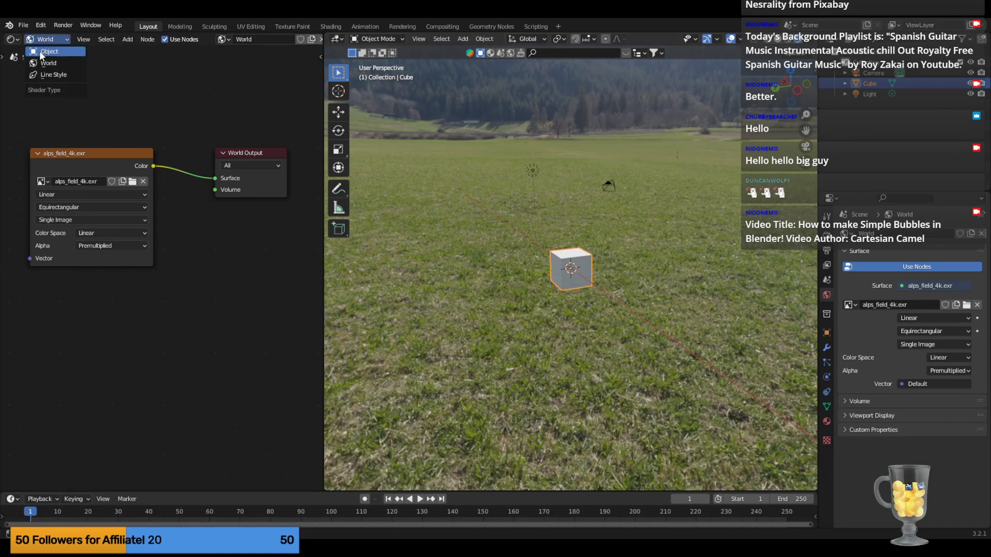
click(39, 50)
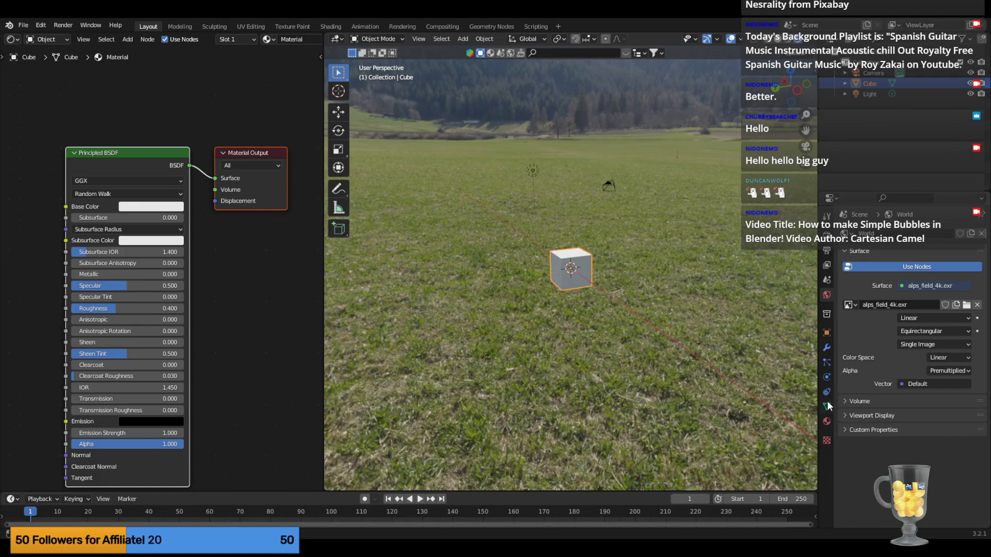
click(827, 420)
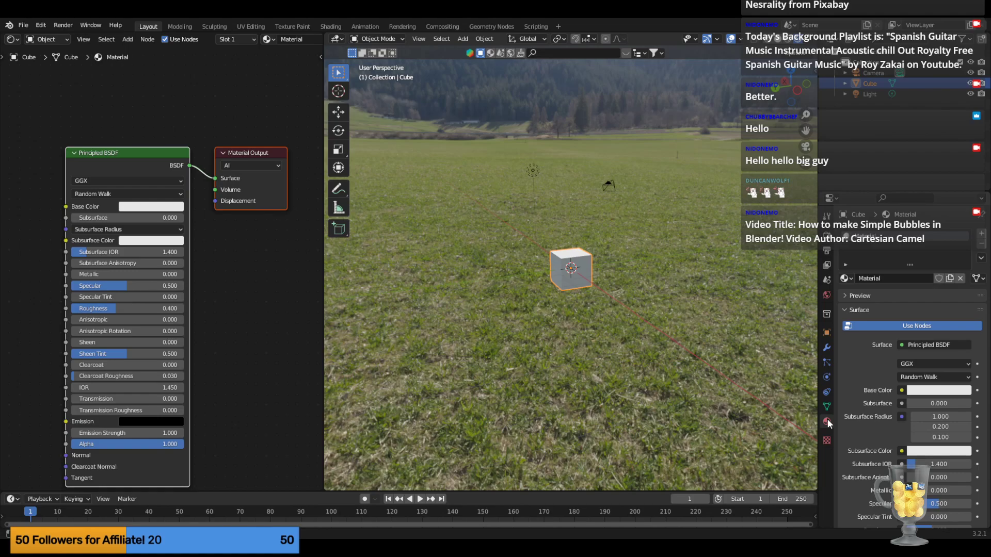
Set the cube material's blend mode to Alpha Blend and turn off Show Backface.
scroll(870, 376, down, 15)
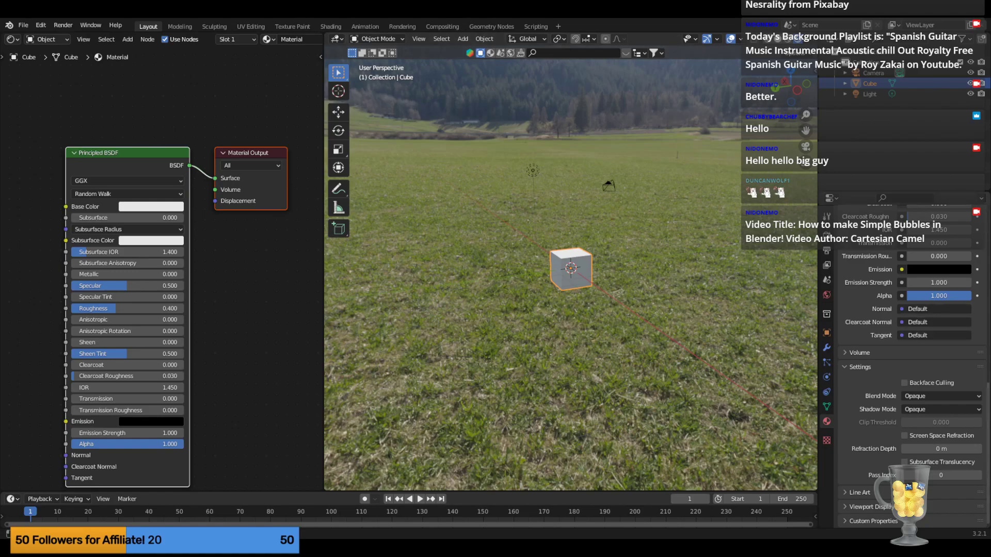
click(929, 396)
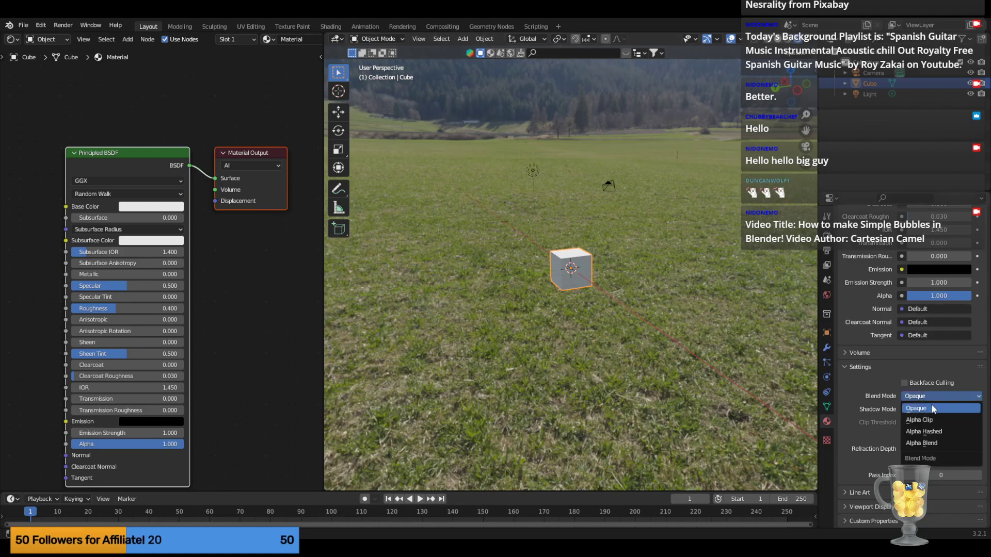
click(923, 443)
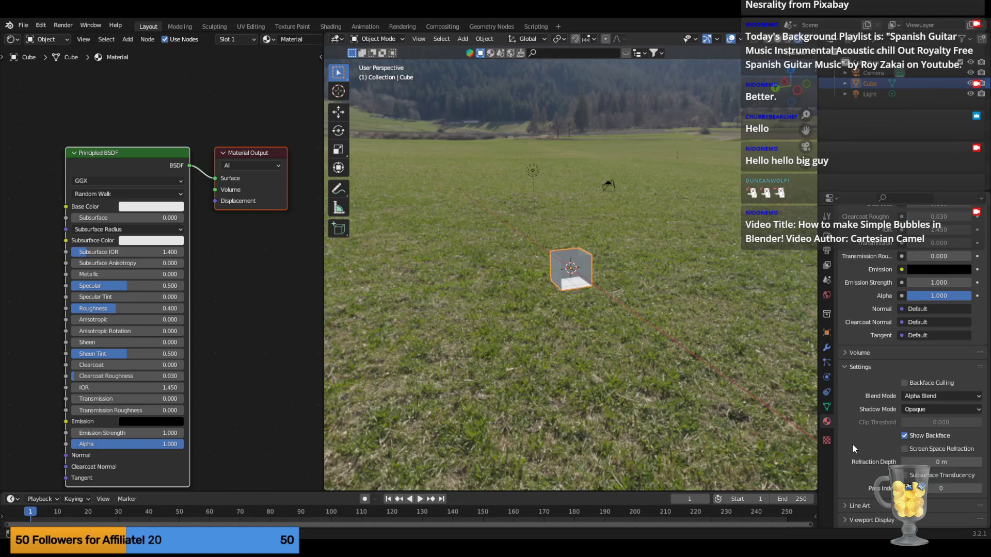
click(904, 436)
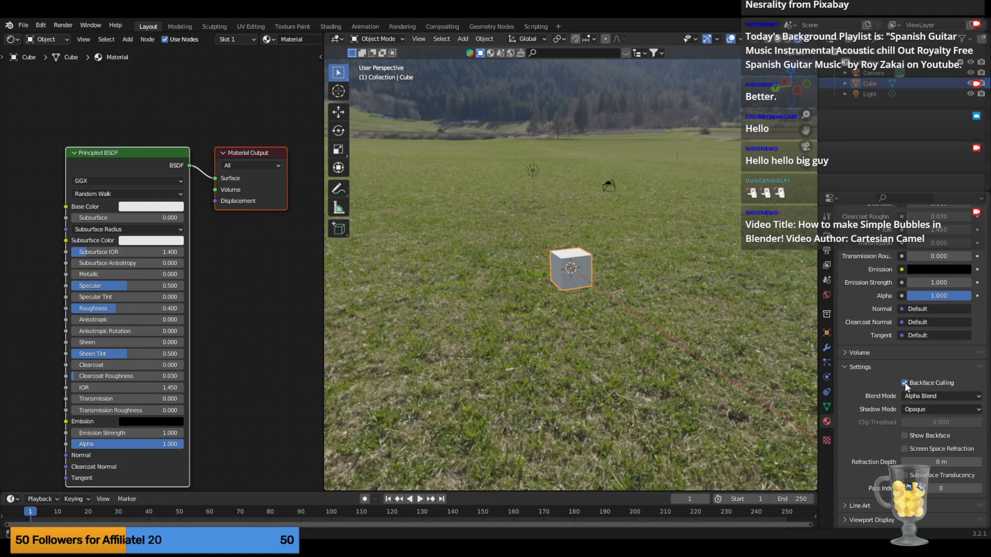
Set the cube material's shadow mode to None.
click(914, 407)
click(916, 422)
scroll(528, 343, down, 1)
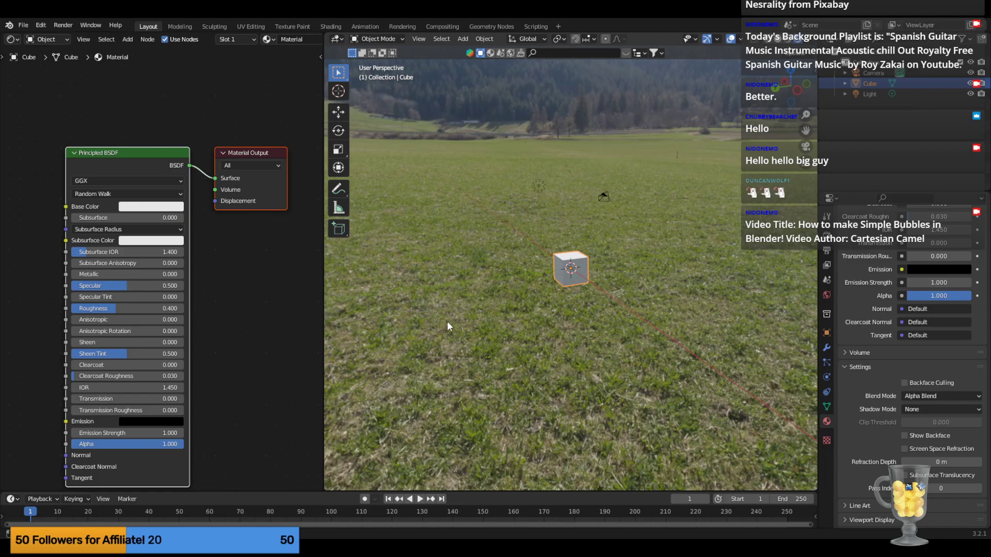
scroll(447, 321, up, 1)
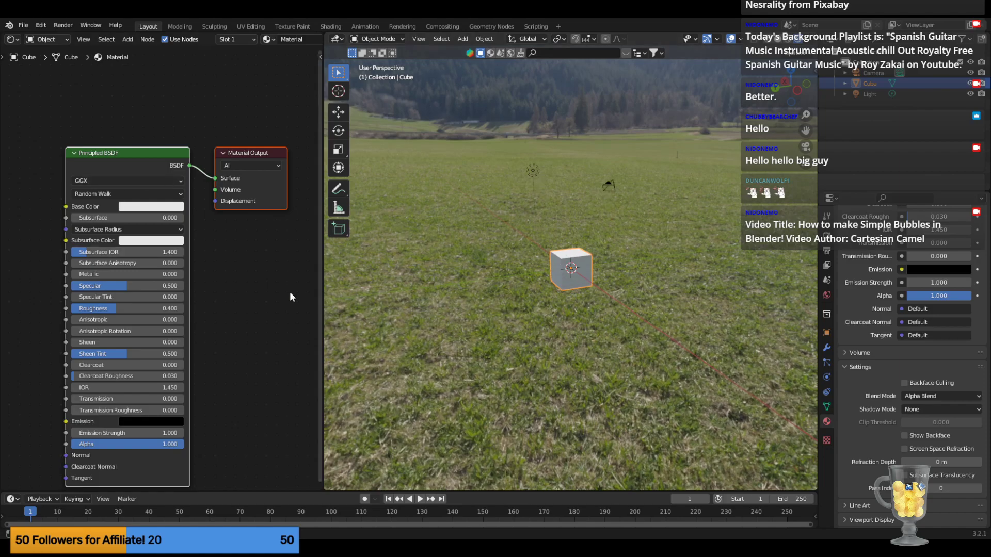
middle_drag(227, 303, 215, 280)
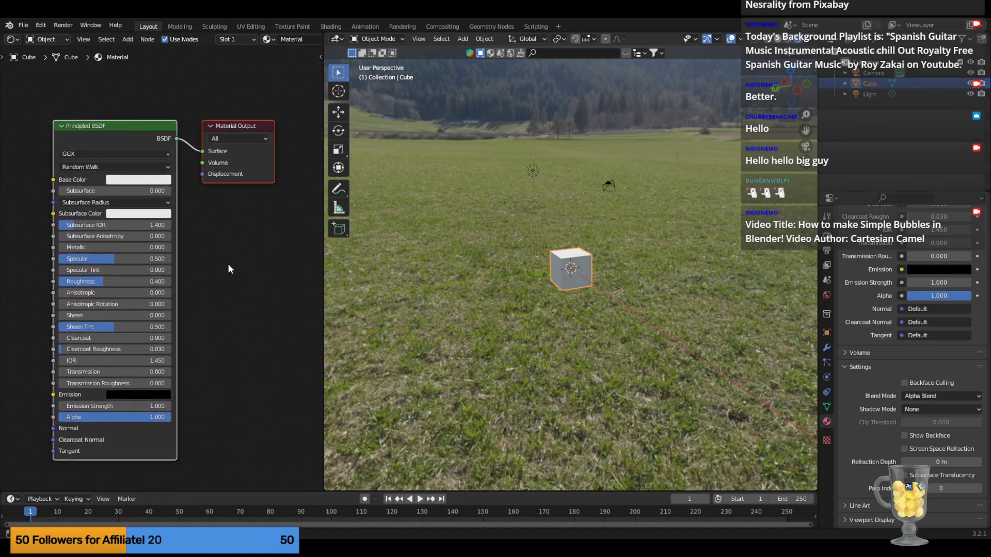
key(shift+a)
key(shift+a)
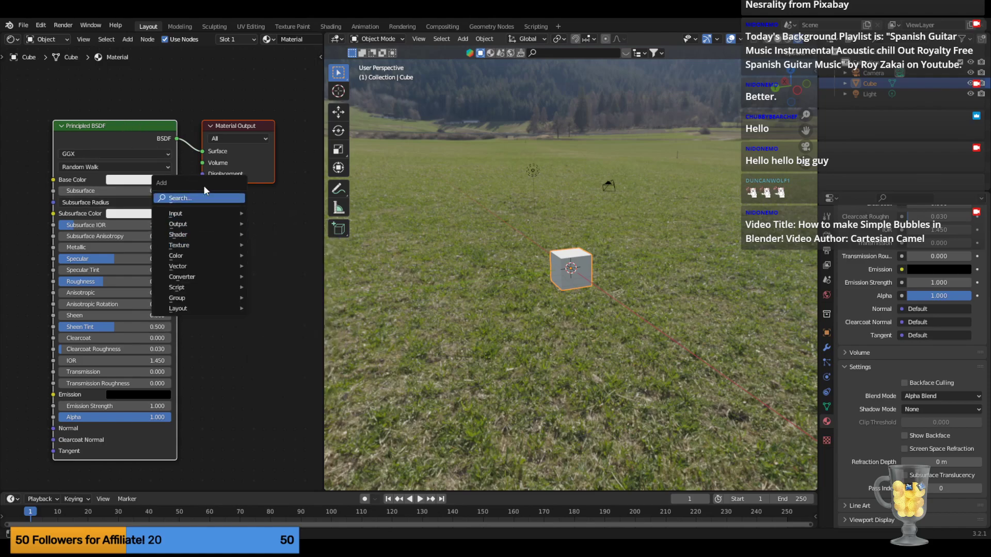
click(278, 265)
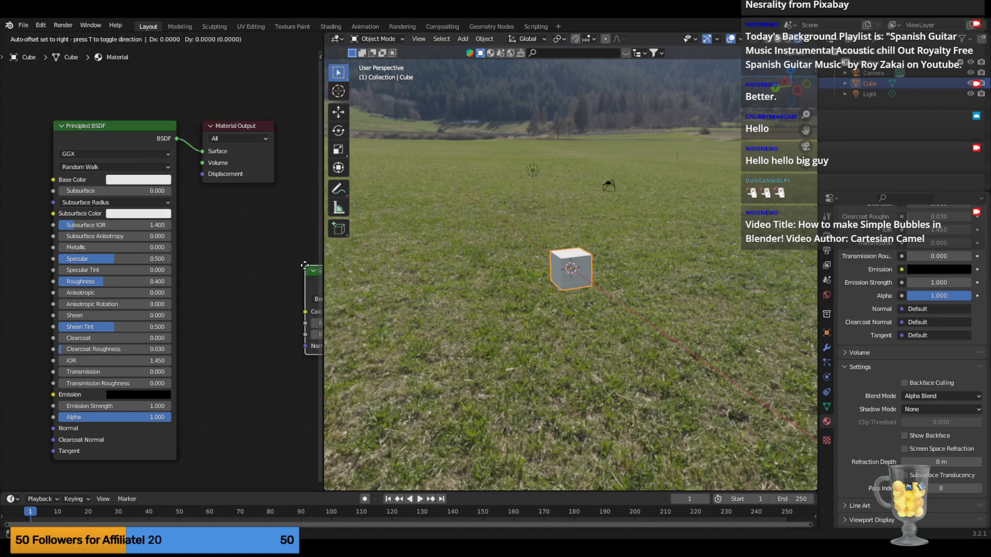
click(240, 272)
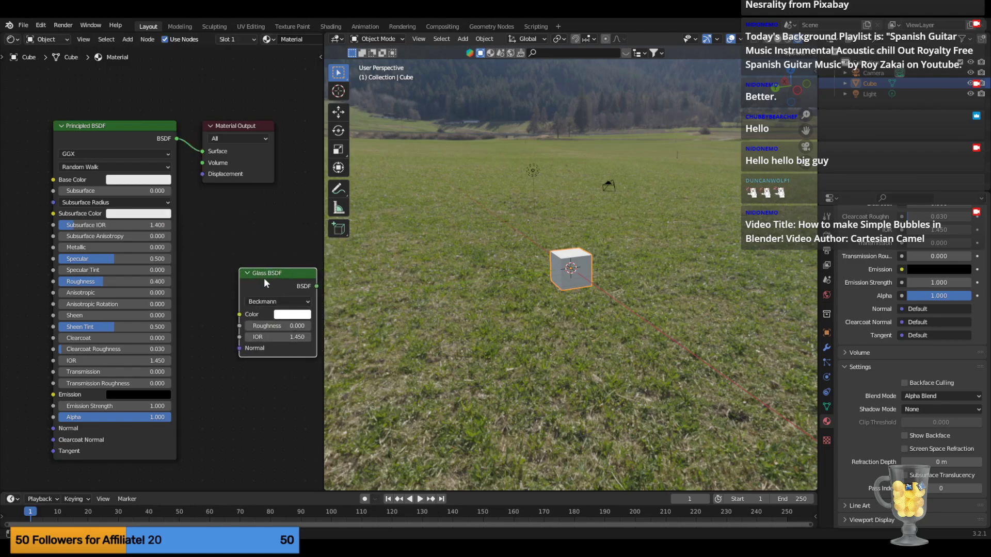
key(x)
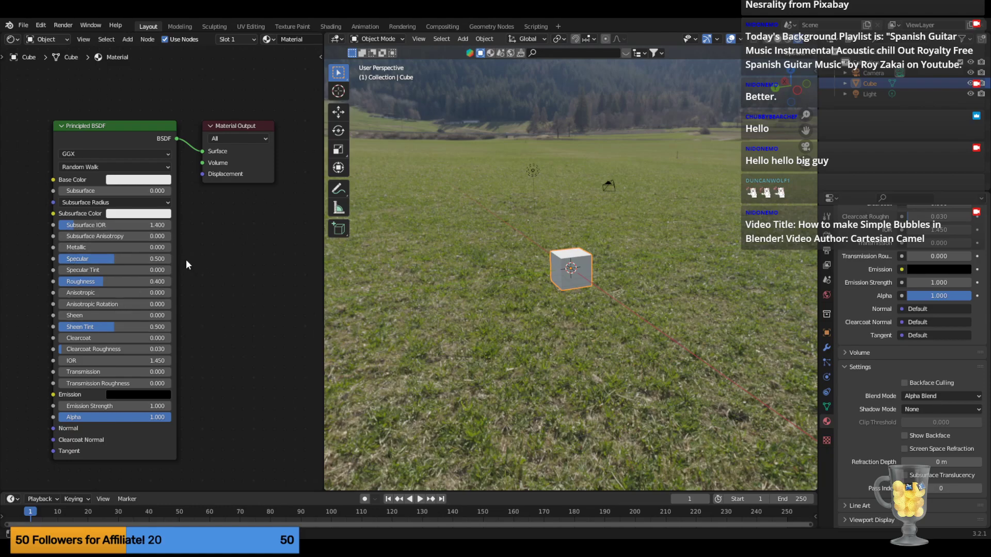
Move the Principled BSDF node farther away from the Material Output node in the cube's material.
scroll(221, 268, down, 2)
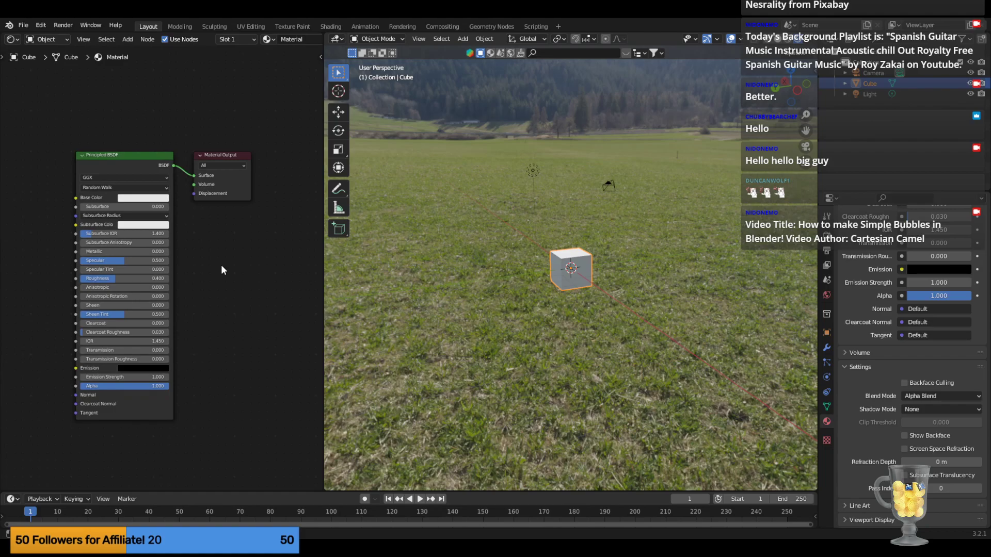
drag(110, 154, 65, 157)
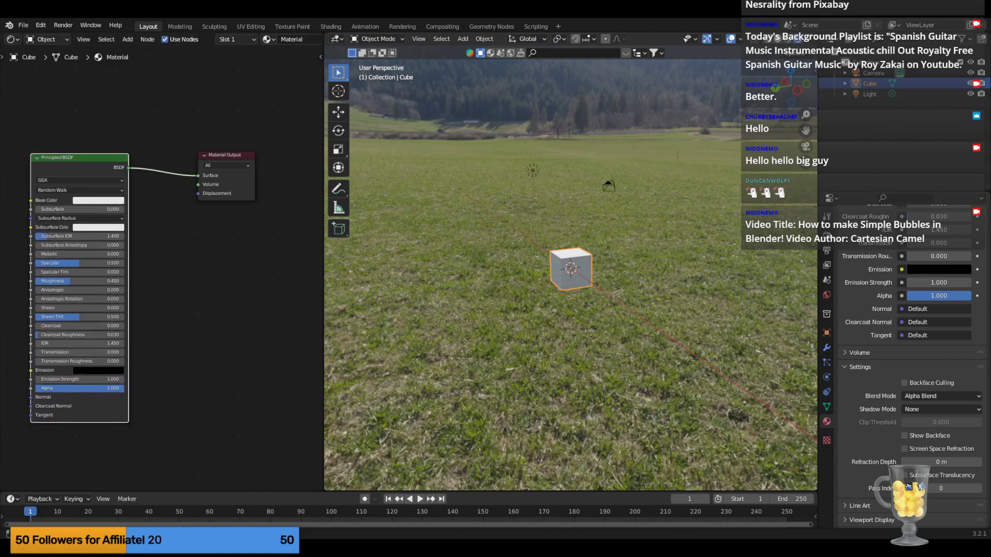
drag(1, 170, 0, 186)
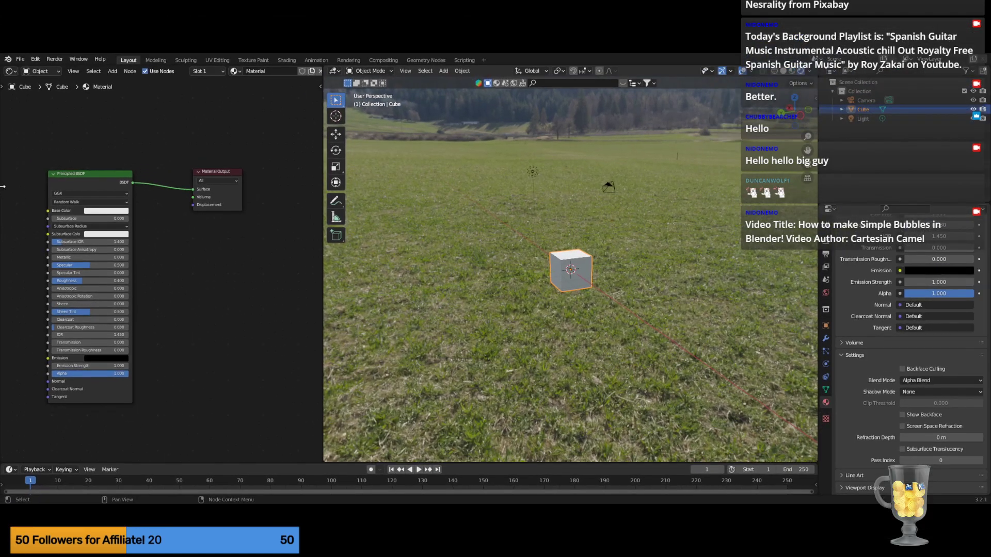
drag(105, 174, 190, 170)
scroll(274, 257, down, 6)
middle_drag(301, 279, 236, 259)
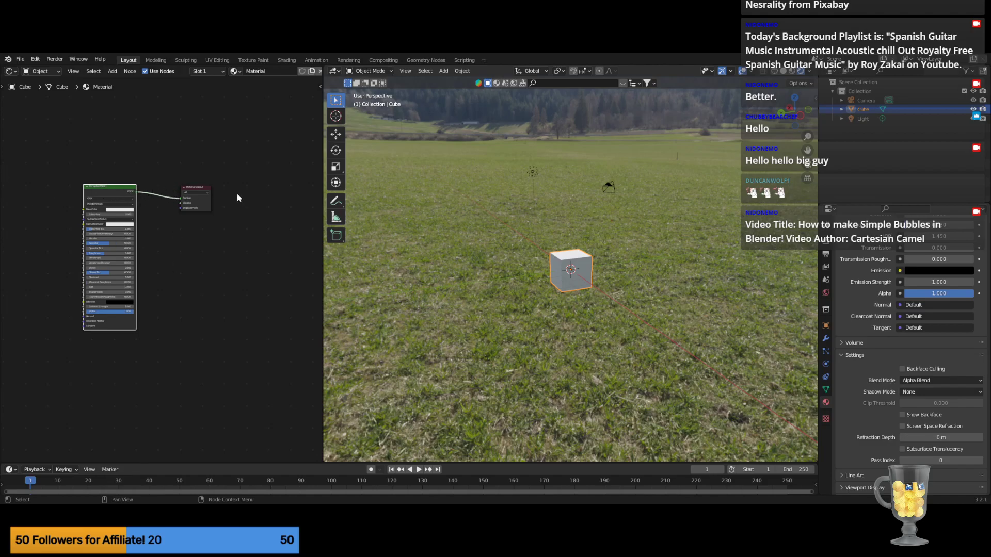
drag(113, 185, 105, 161)
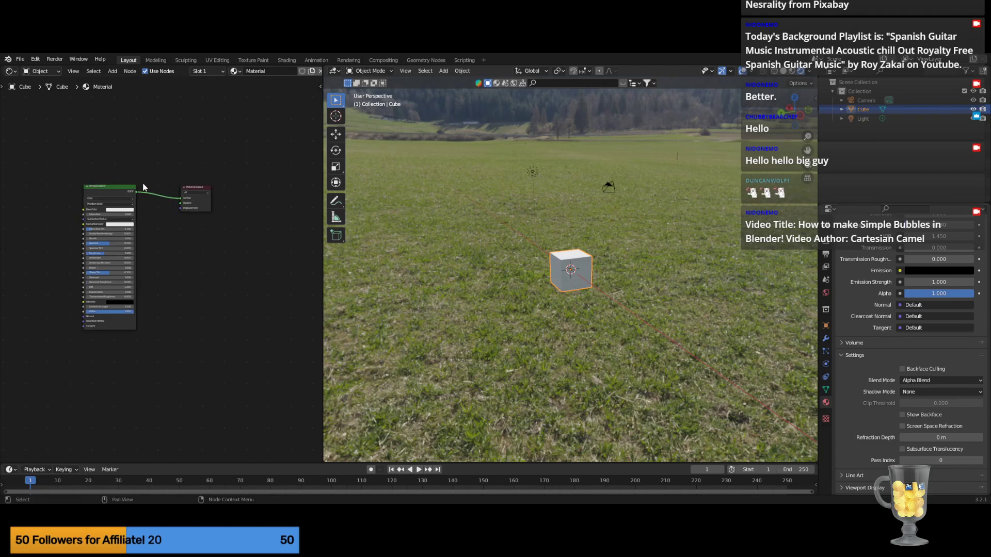
drag(109, 190, 94, 191)
click(112, 172)
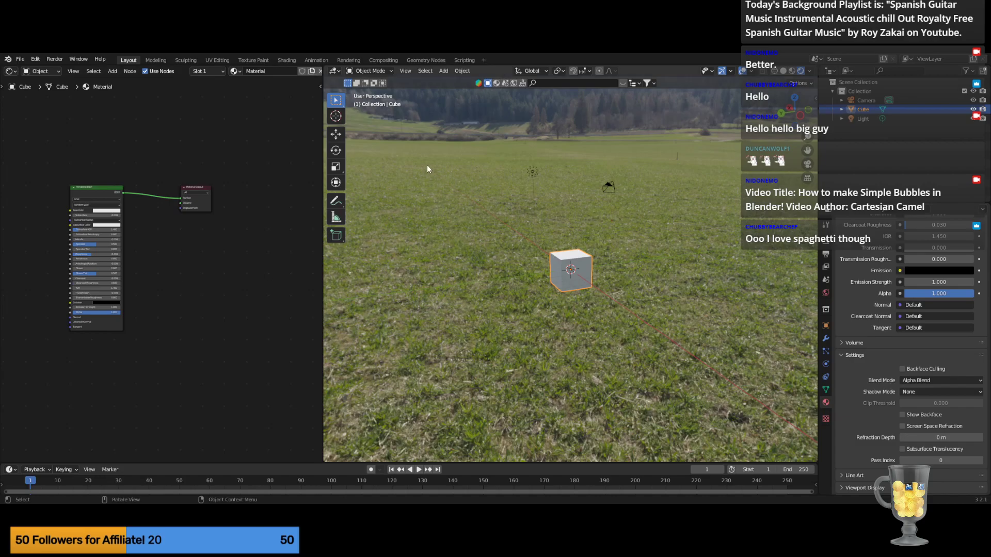
Delete the cube, camera and light from the scene.
middle_drag(607, 307, 573, 309)
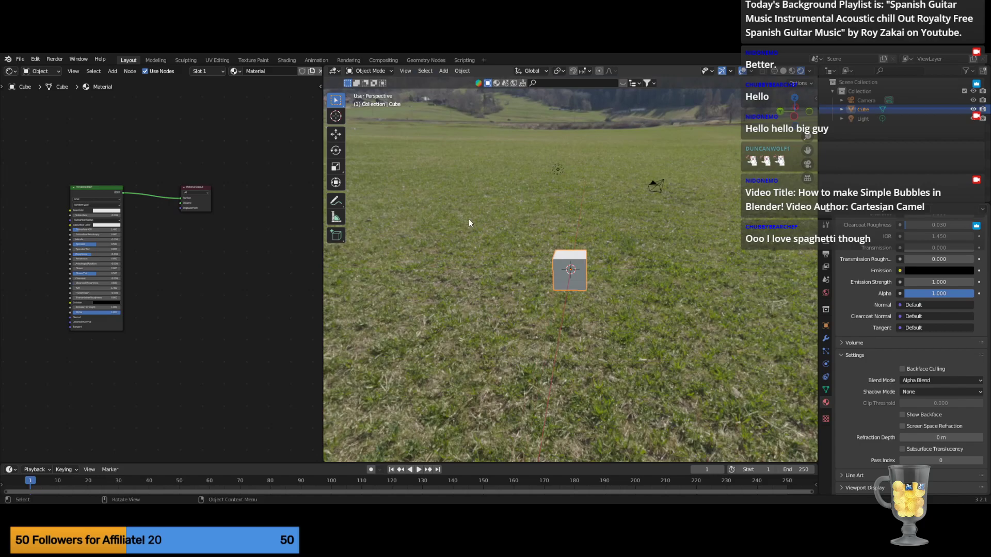
drag(420, 130, 682, 357)
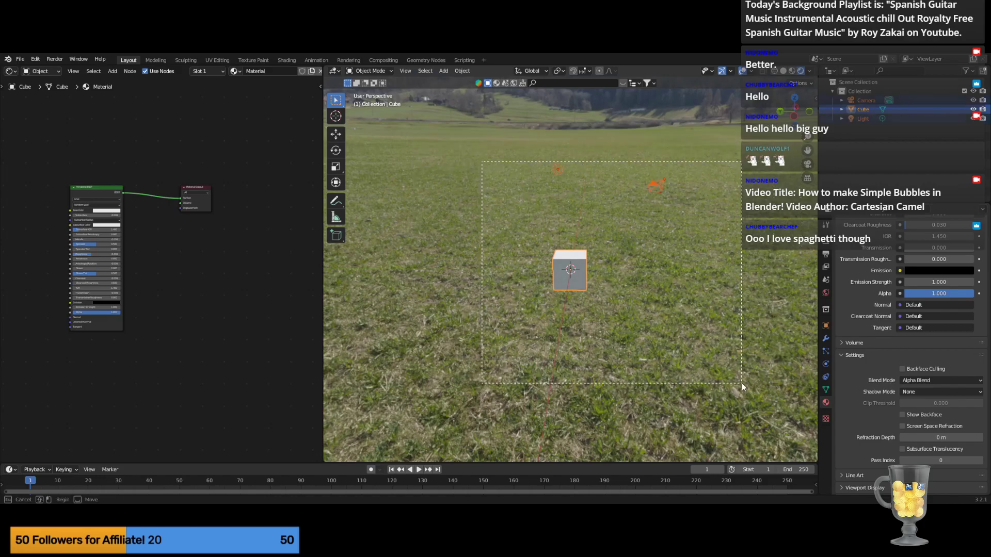
key(Delete)
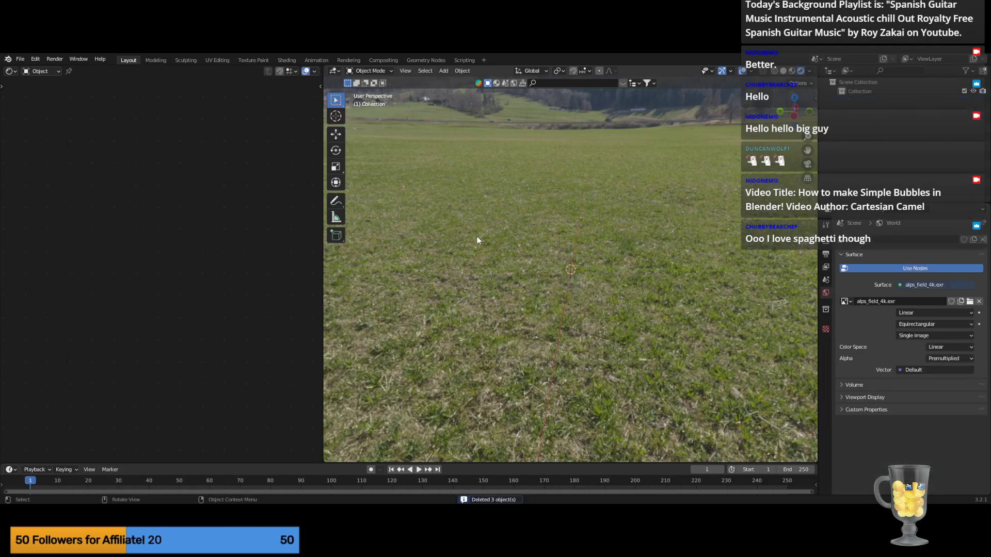
Add a UV Sphere mesh at the centre of the scene.
key(shift+a)
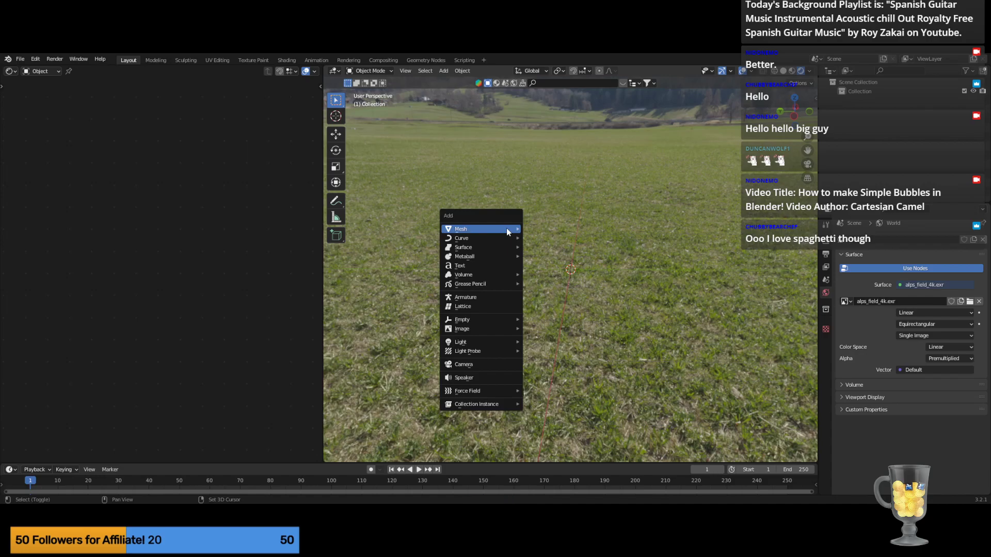
mouse_move(507, 228)
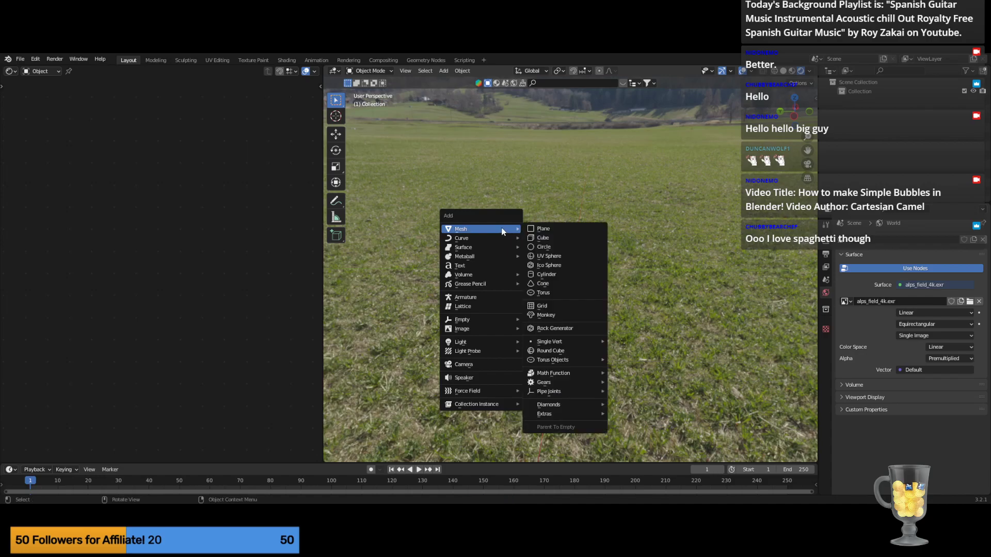
click(558, 256)
scroll(649, 274, up, 10)
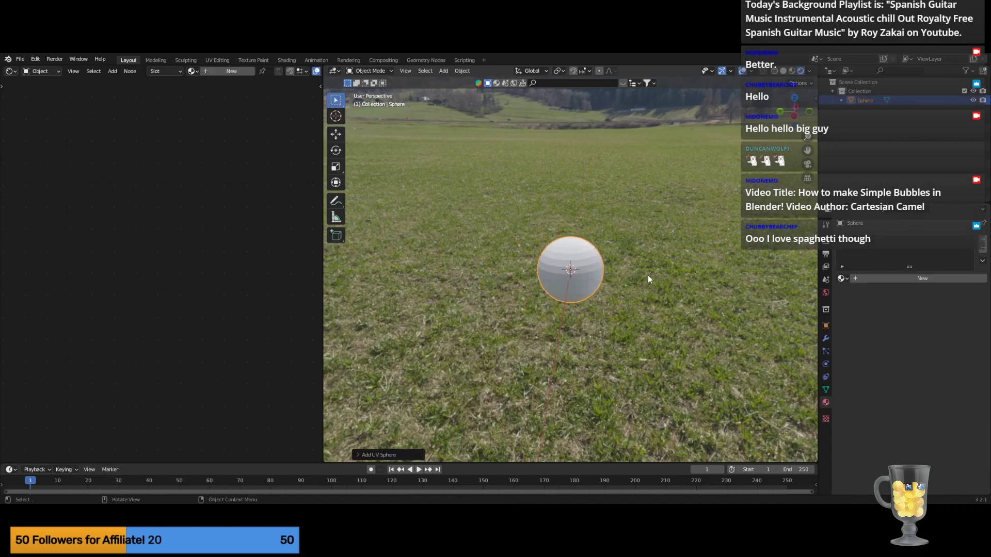
scroll(648, 274, down, 2)
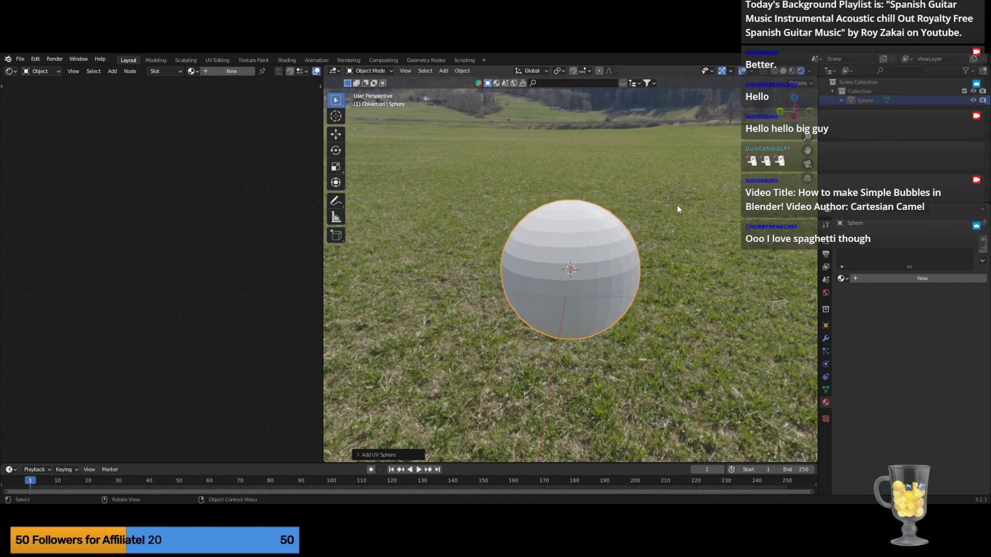
scroll(678, 206, down, 1)
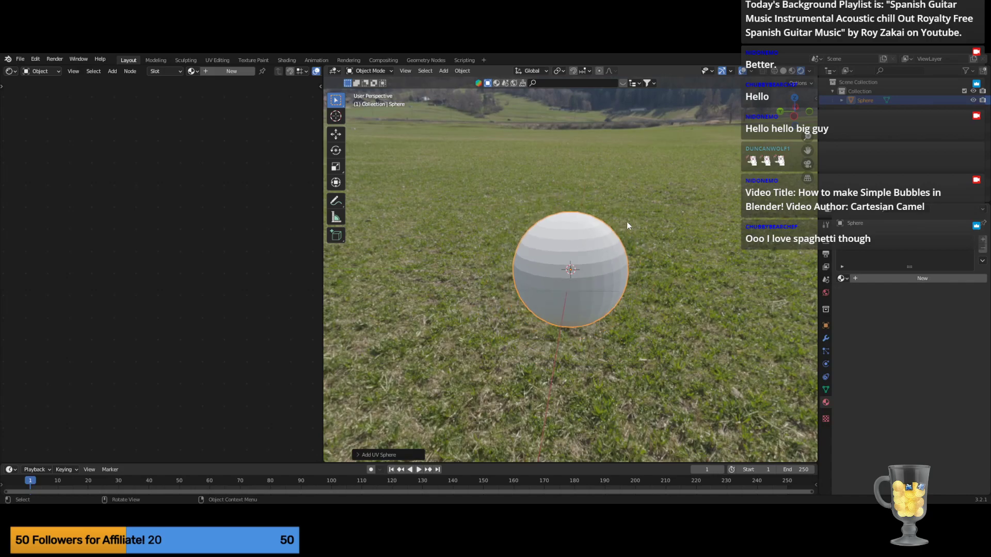
Add a Subdivision Surface modifier to the sphere.
click(826, 339)
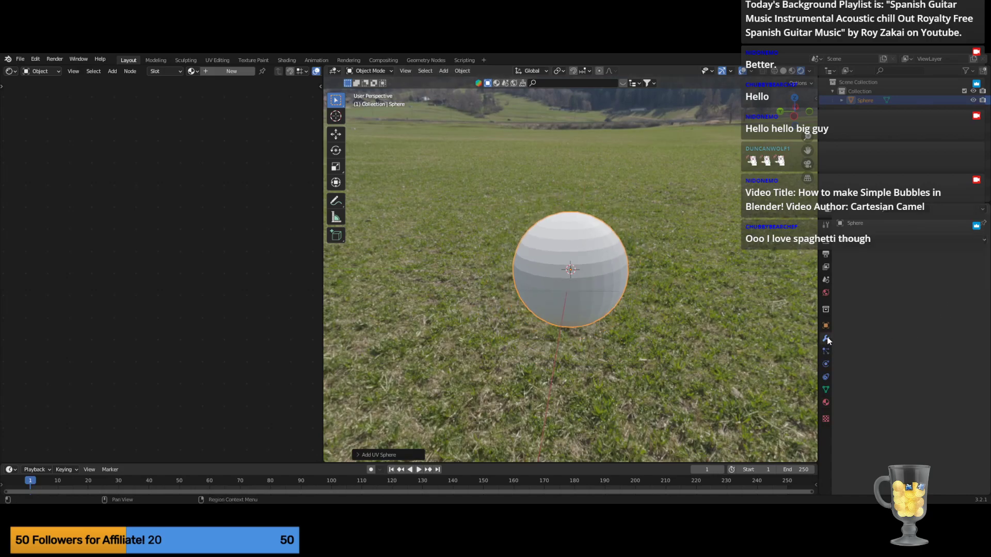
click(871, 240)
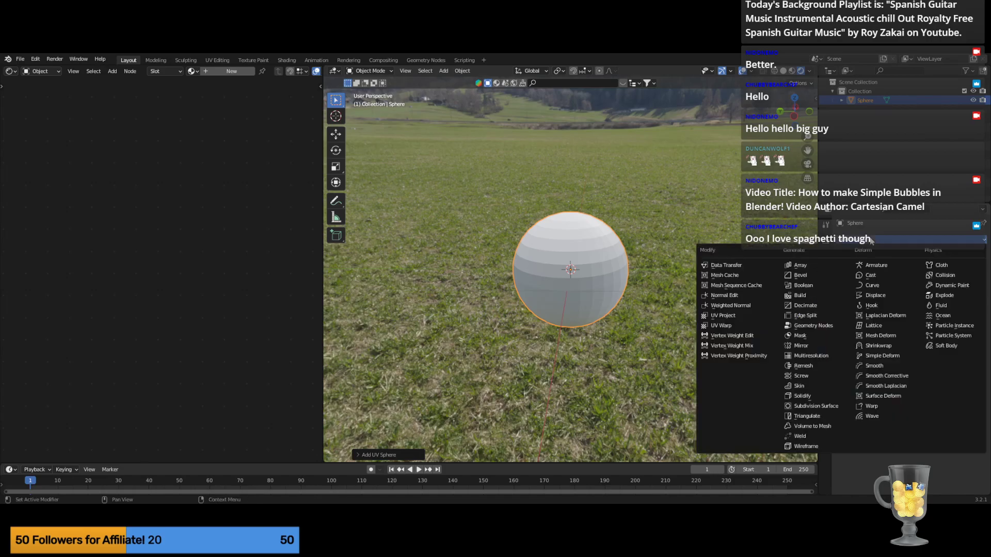
click(829, 408)
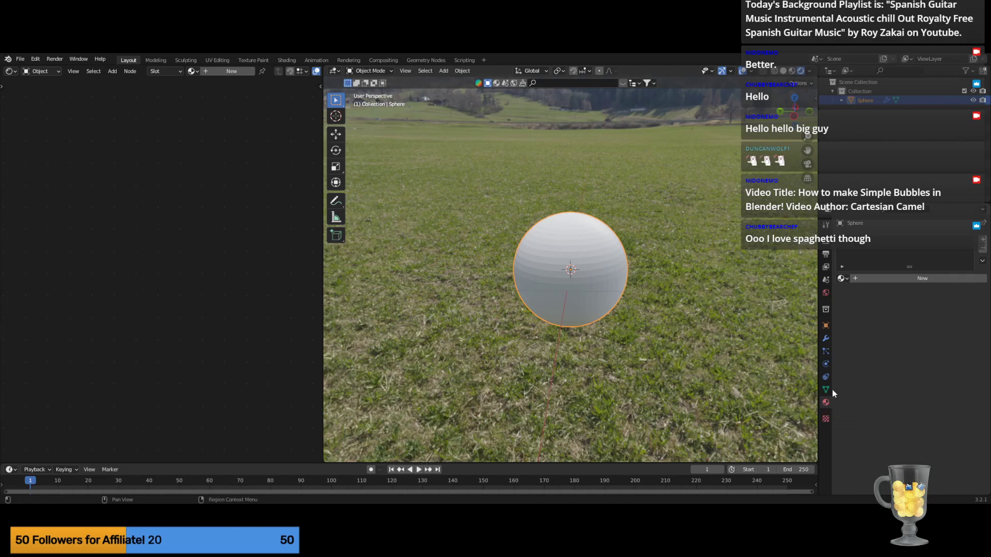
Create a new material for the sphere.
click(888, 280)
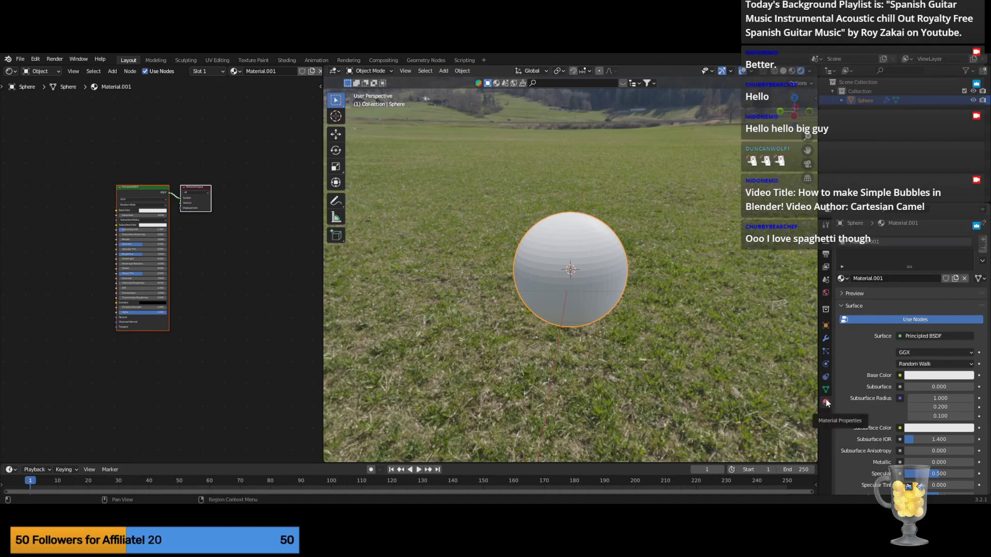
right_click(897, 244)
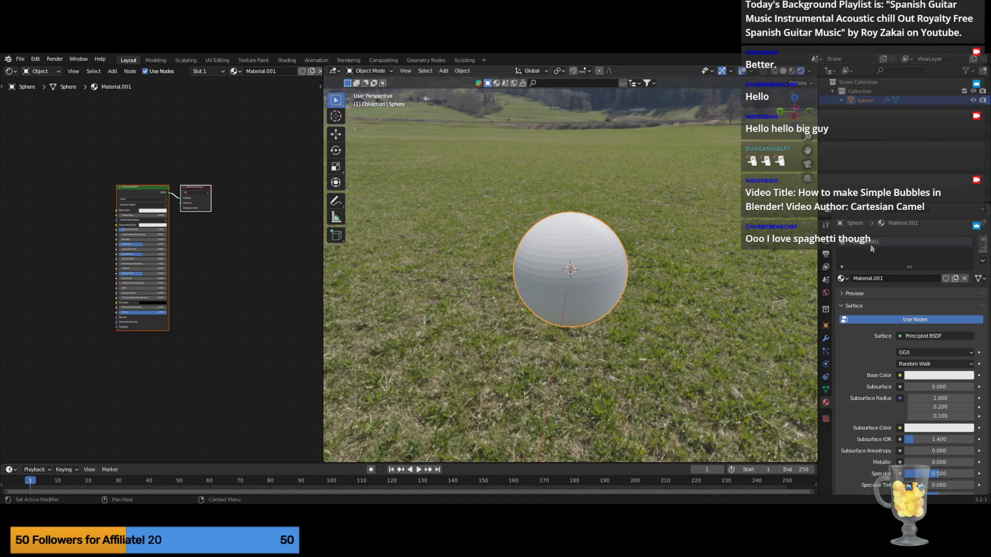
right_click(870, 244)
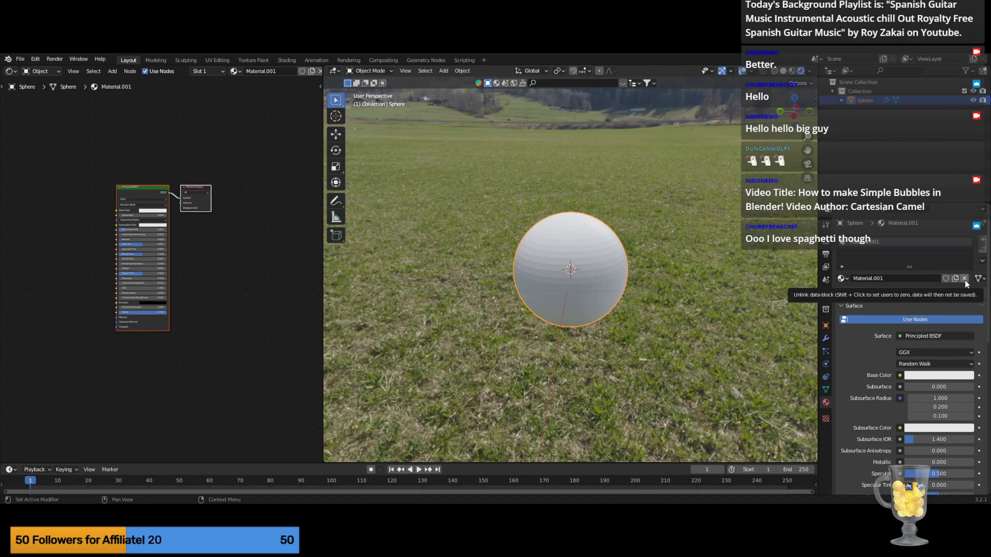
Set the render level of the sphere's Subdivision modifier to 1 and deselect the sphere.
click(826, 340)
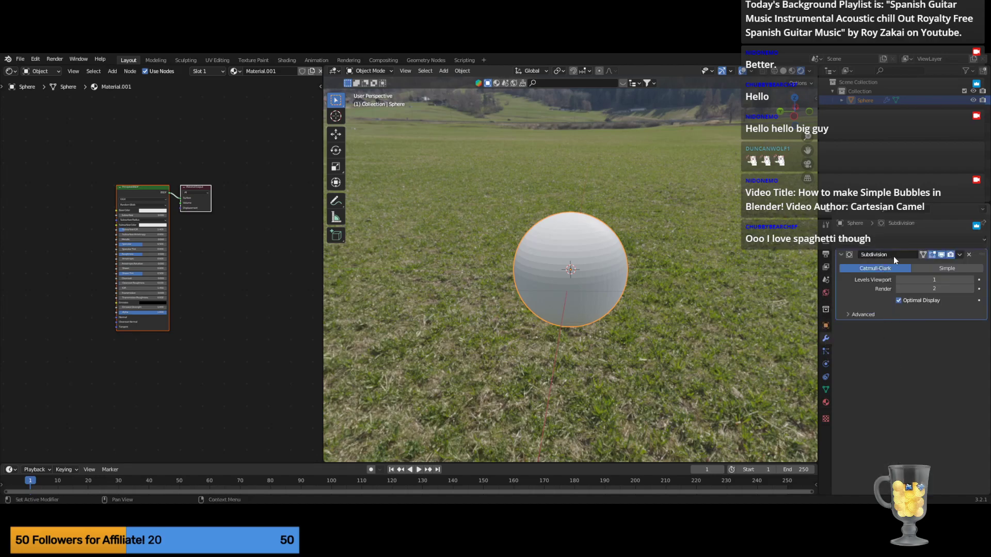
click(898, 289)
click(659, 233)
Try to apply Shade Smooth to the sphere.
right_click(568, 252)
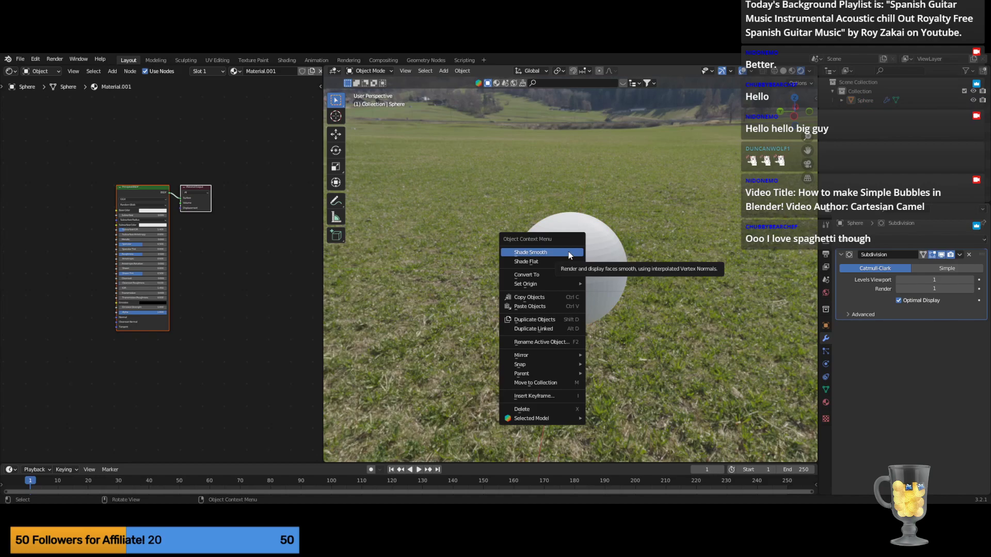
click(567, 252)
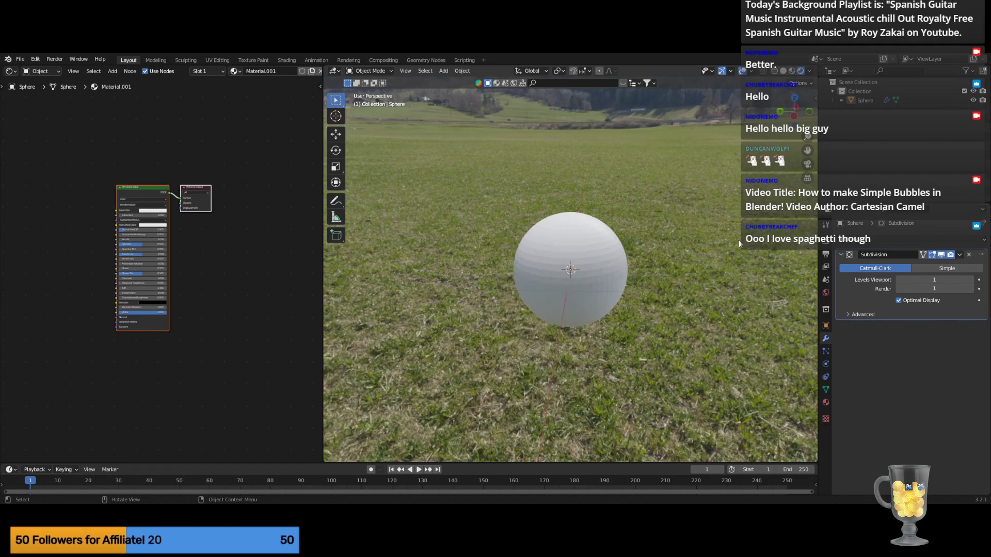
right_click(543, 243)
Remove the sphere's existing material slot and create a fresh material in its place.
click(825, 404)
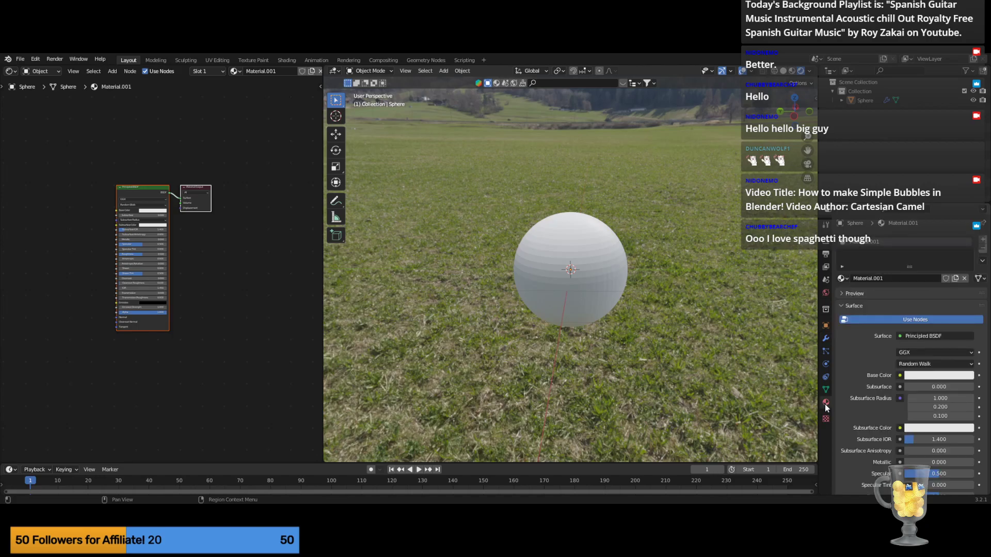
click(983, 251)
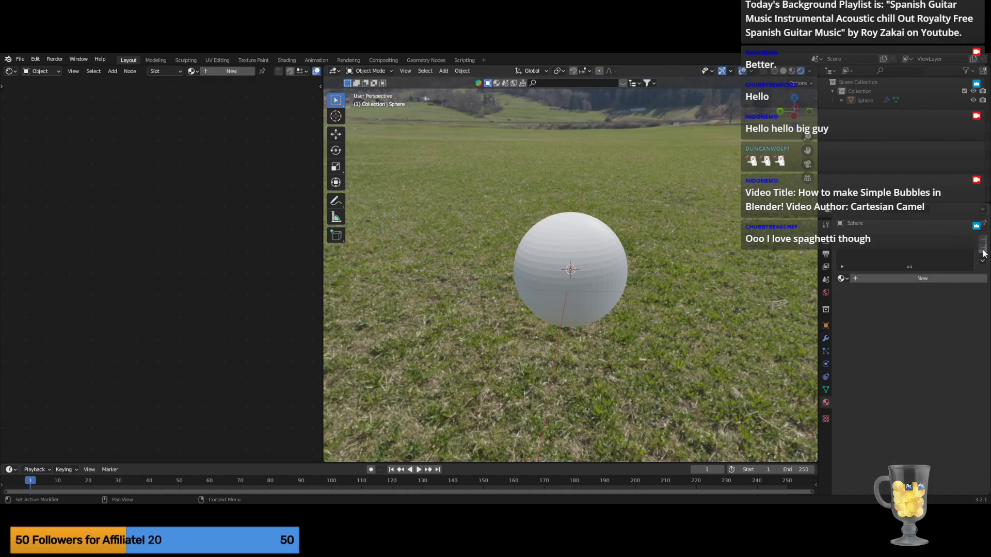
click(893, 278)
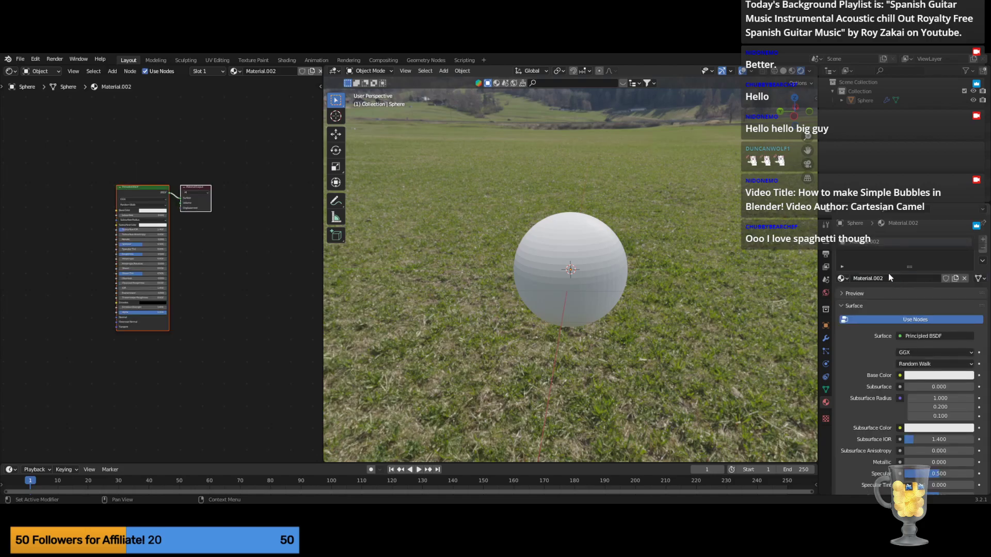
Delete the Principled BSDF node from the sphere's new material, keeping the Material Output node.
middle_drag(75, 186, 31, 188)
scroll(51, 166, up, 6)
scroll(54, 187, up, 1)
scroll(55, 190, up, 1)
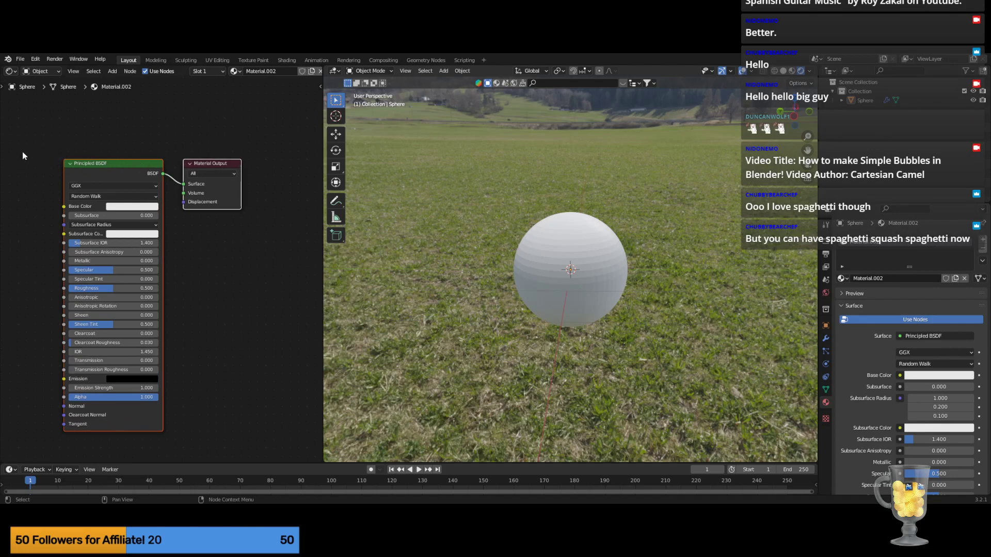
drag(17, 147, 130, 232)
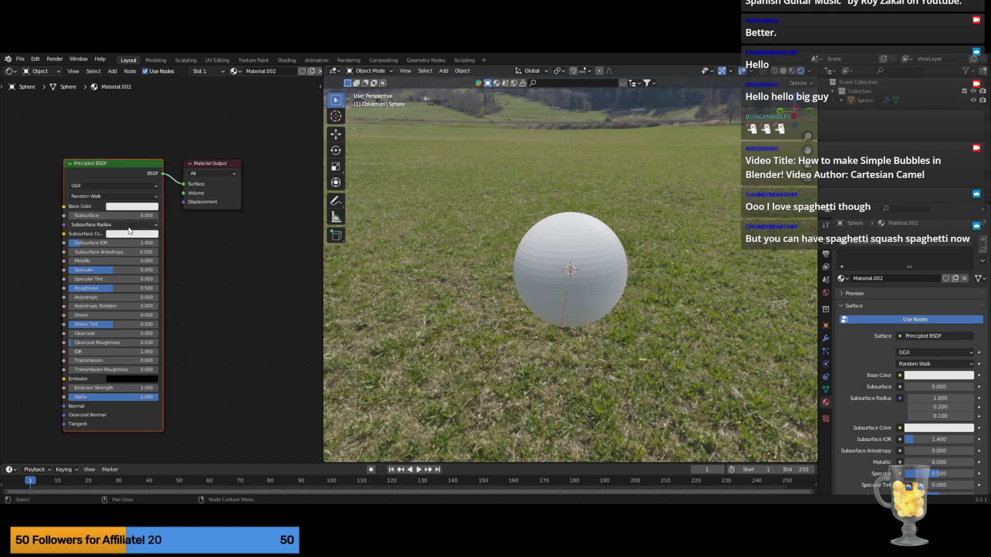
key(x)
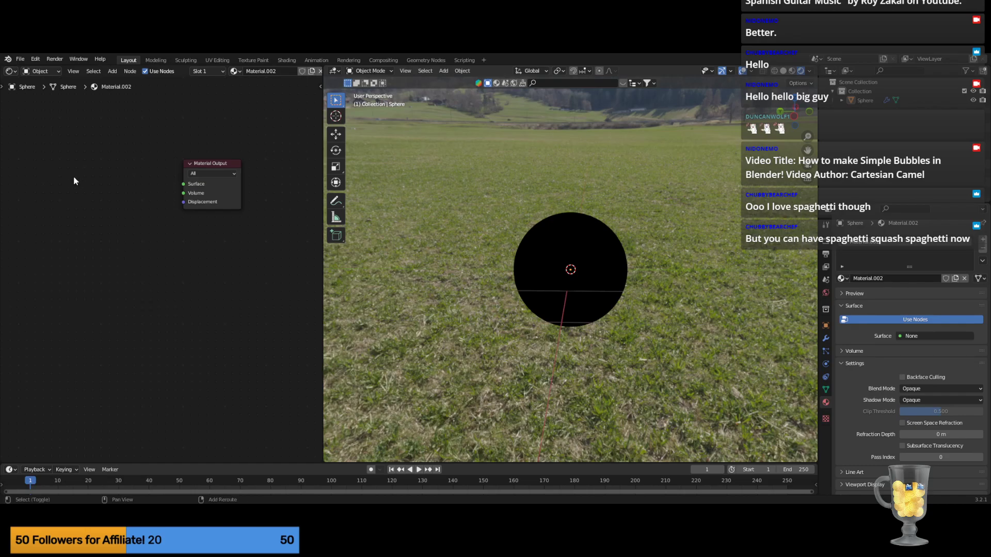
Add a Transparent BSDF node to the sphere's material and place it to the left of the Material Output node.
key(shift+a)
mouse_move(67, 201)
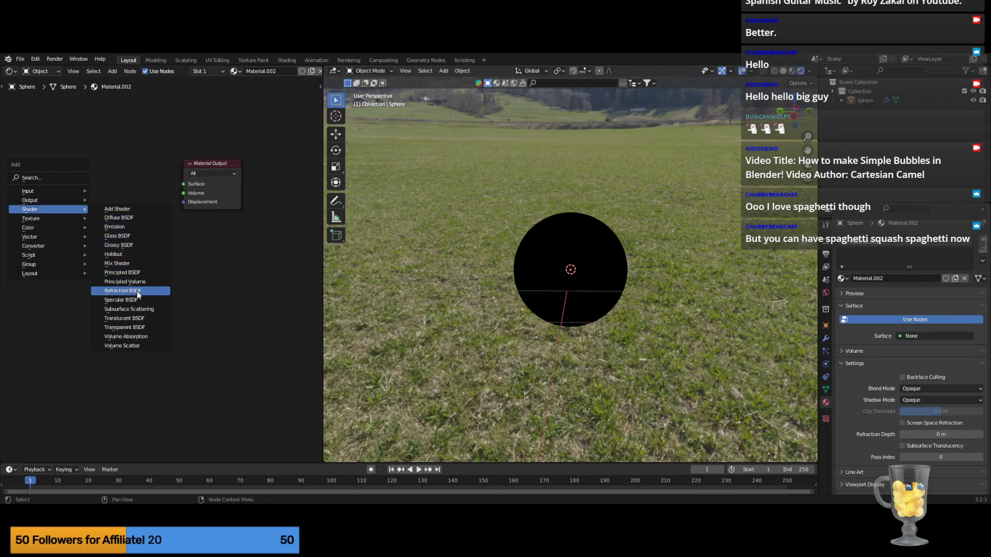
click(125, 327)
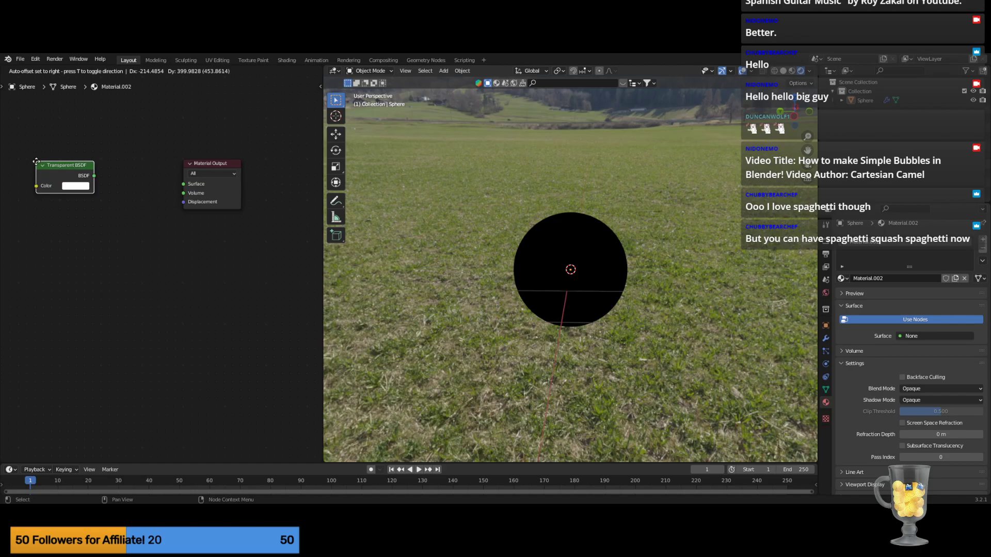
click(36, 161)
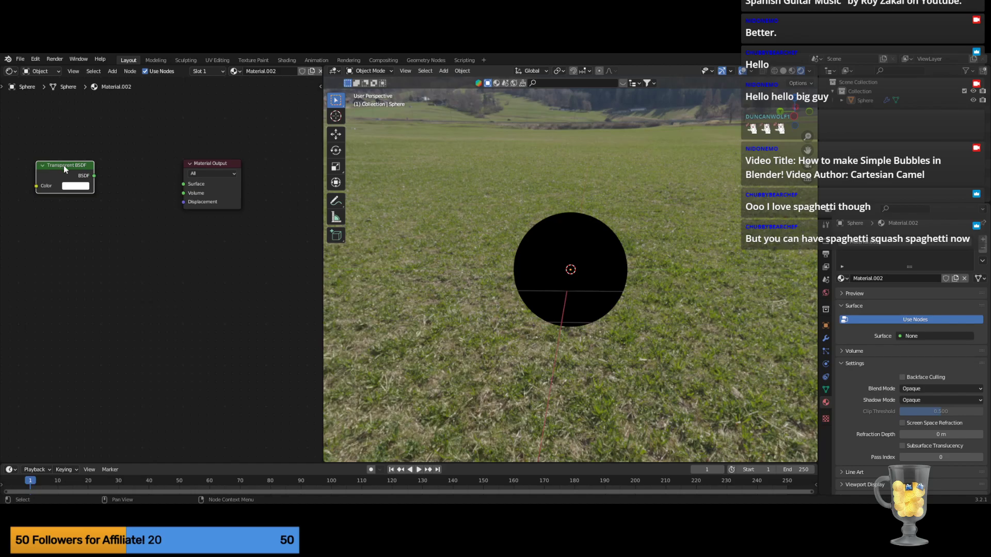
drag(60, 164, 41, 163)
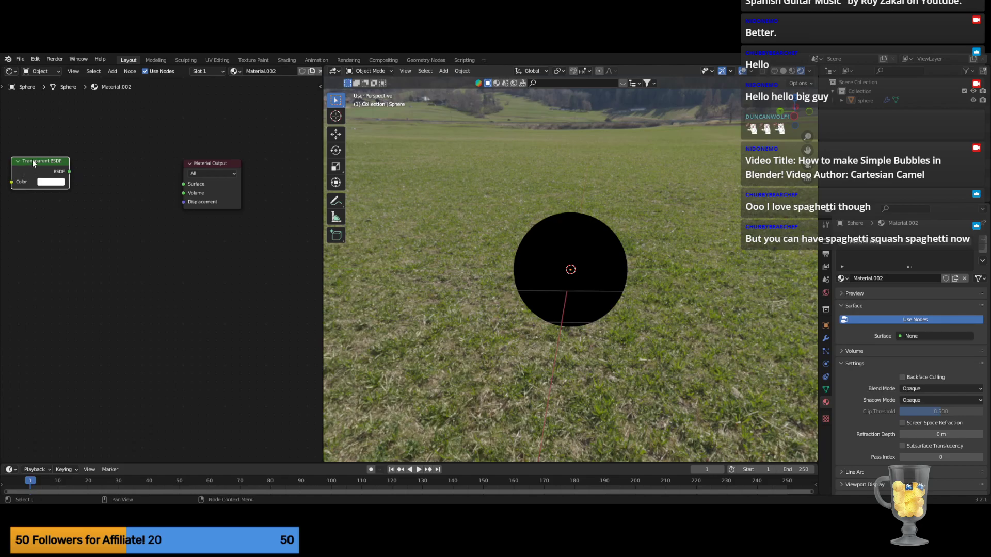
drag(32, 163, 88, 168)
middle_drag(42, 247, 92, 260)
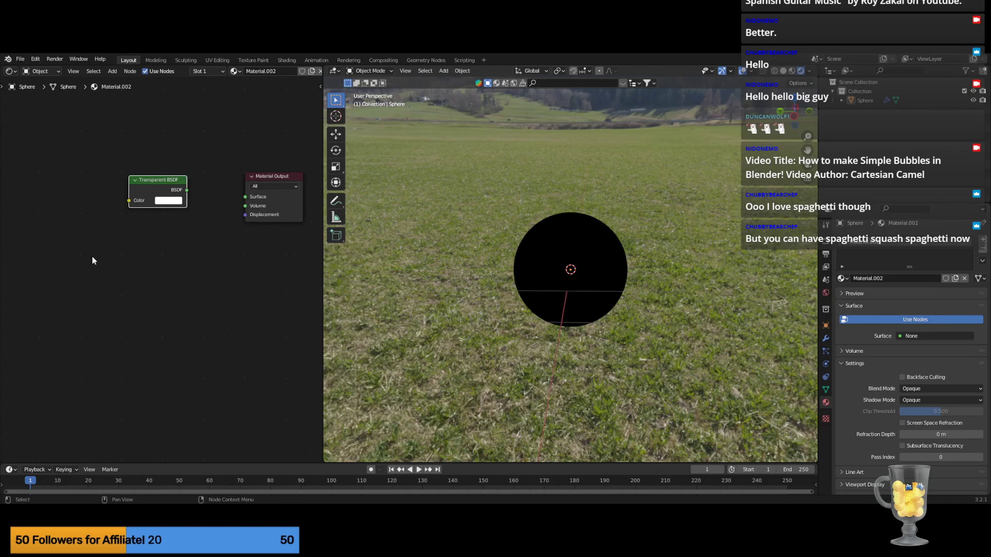
Add a Glossy BSDF node directly below the Transparent BSDF node.
key(shift+a)
mouse_move(91, 256)
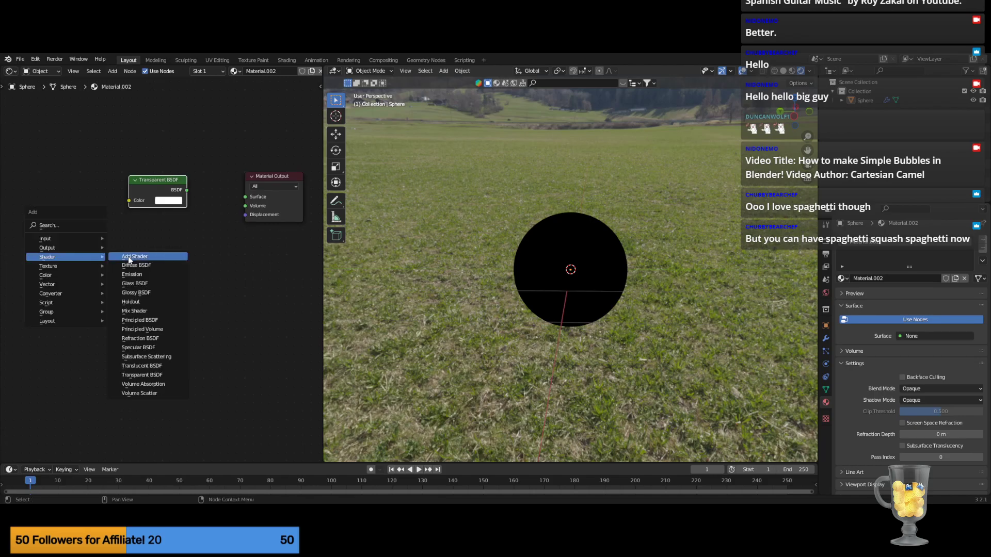
click(136, 292)
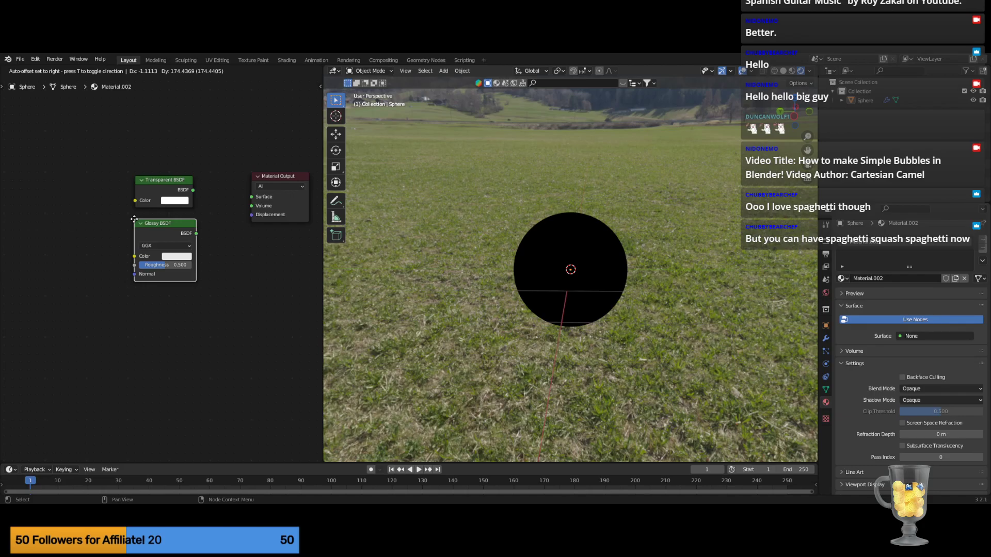
click(133, 219)
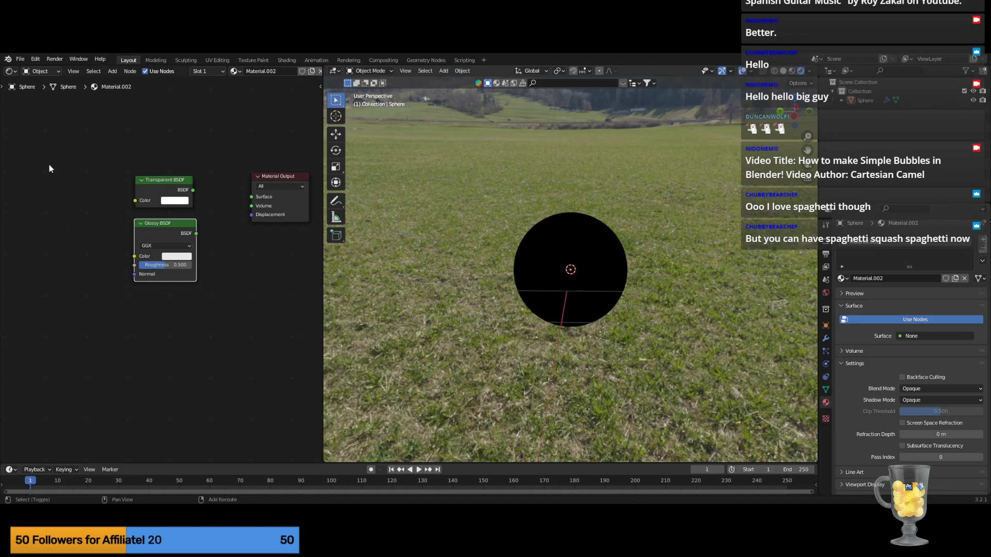
Add a Mix Shader node in the free space beside the Transparent and Glossy BSDF nodes.
key(shift+a)
mouse_move(49, 165)
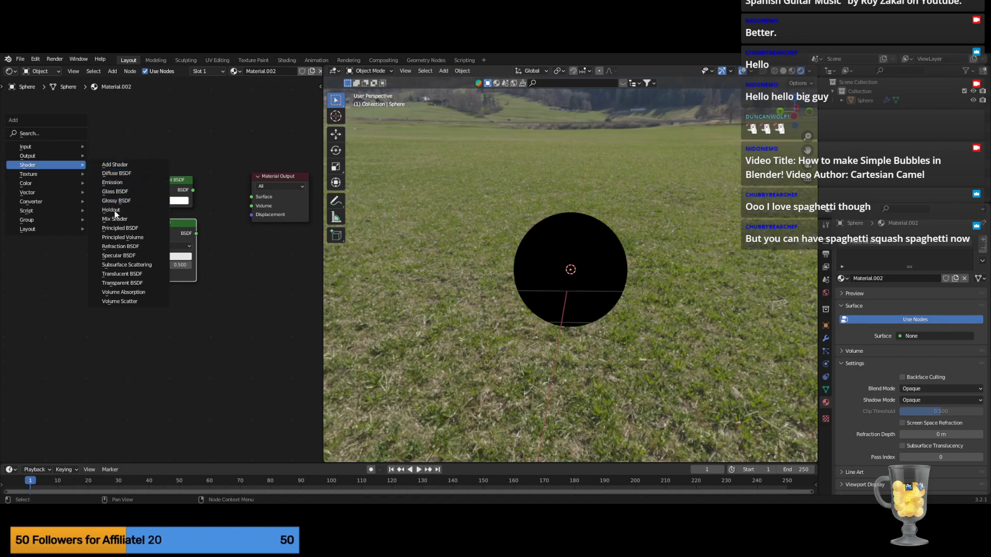
click(114, 219)
click(45, 188)
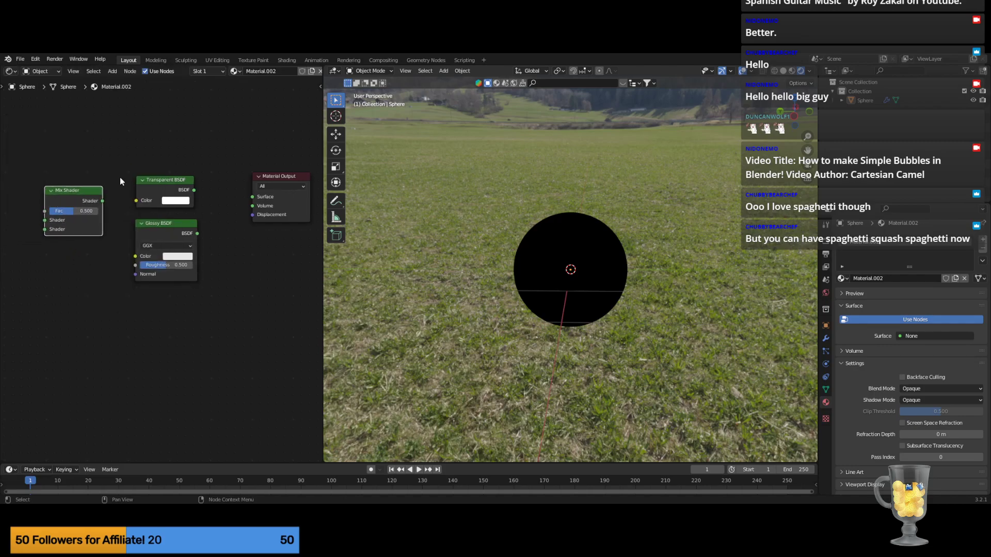
Rearrange the nodes so the Mix Shader sits between the Transparent and Glossy BSDF pair and the Material Output.
mouse_move(167, 181)
mouse_down()
mouse_move(72, 129)
mouse_move(162, 179)
mouse_up()
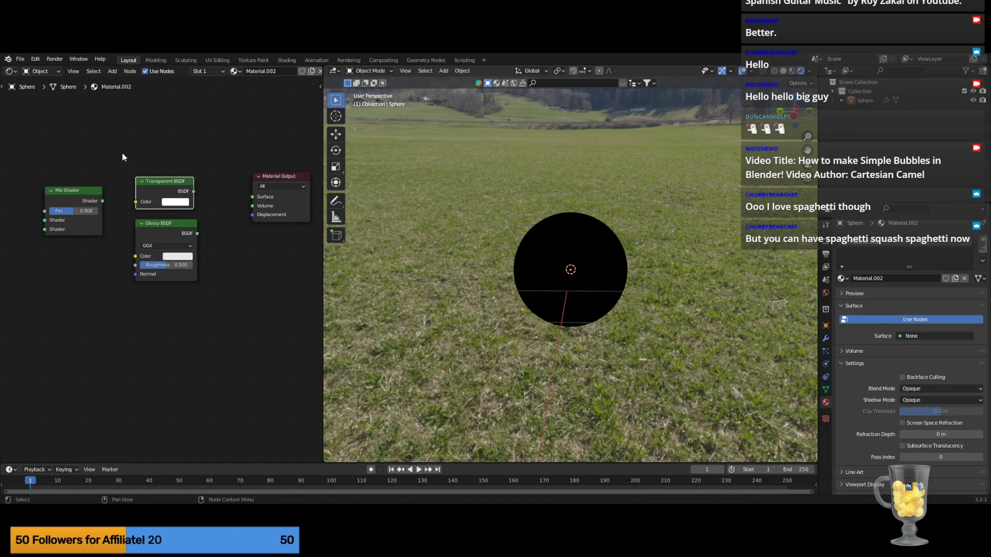
drag(131, 153, 214, 345)
drag(159, 181, 41, 176)
drag(193, 190, 137, 177)
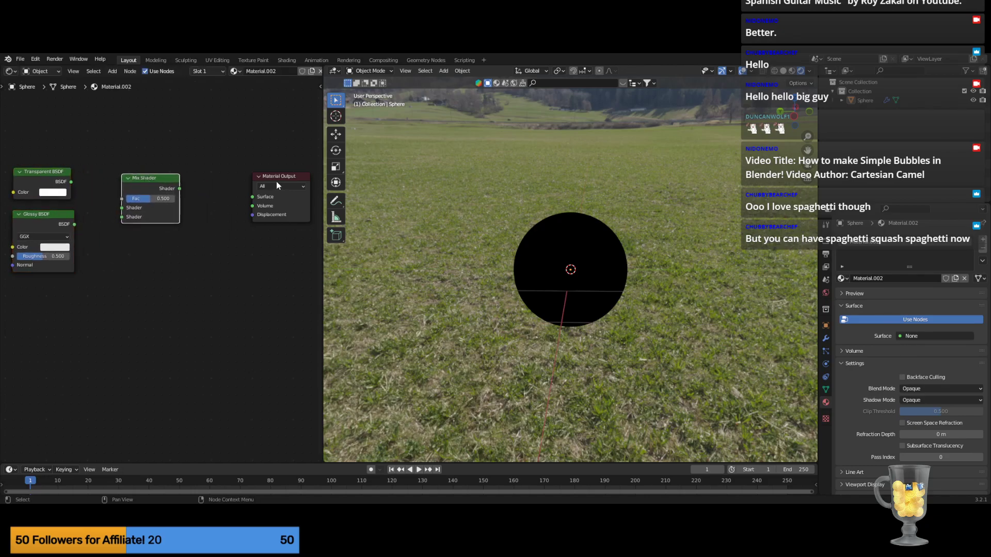
drag(276, 181, 252, 170)
scroll(189, 234, down, 1)
scroll(162, 261, down, 1)
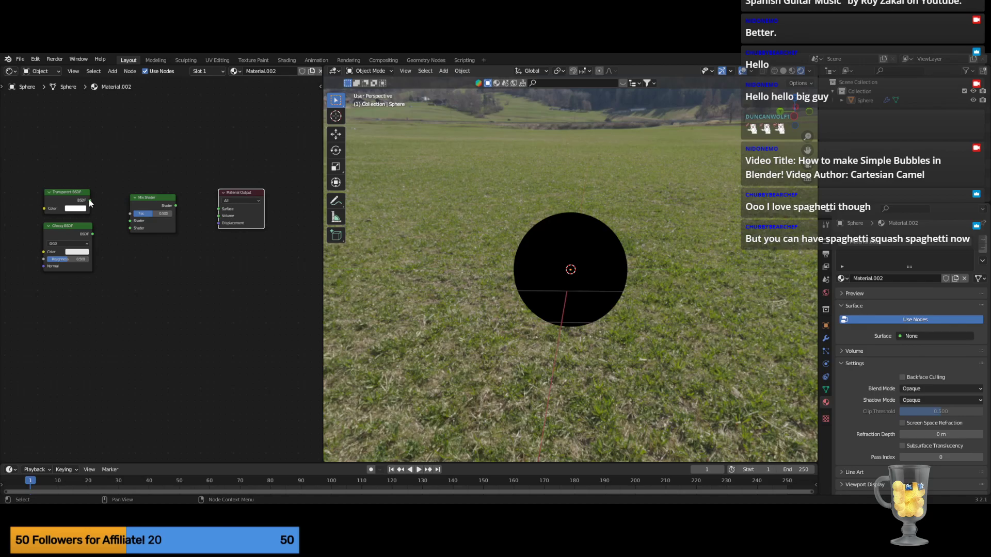
Link Transparent BSDF and Glossy BSDF to the Mix Shader's first and second shader inputs, and its output to the Material Output's Surface.
drag(89, 203, 131, 221)
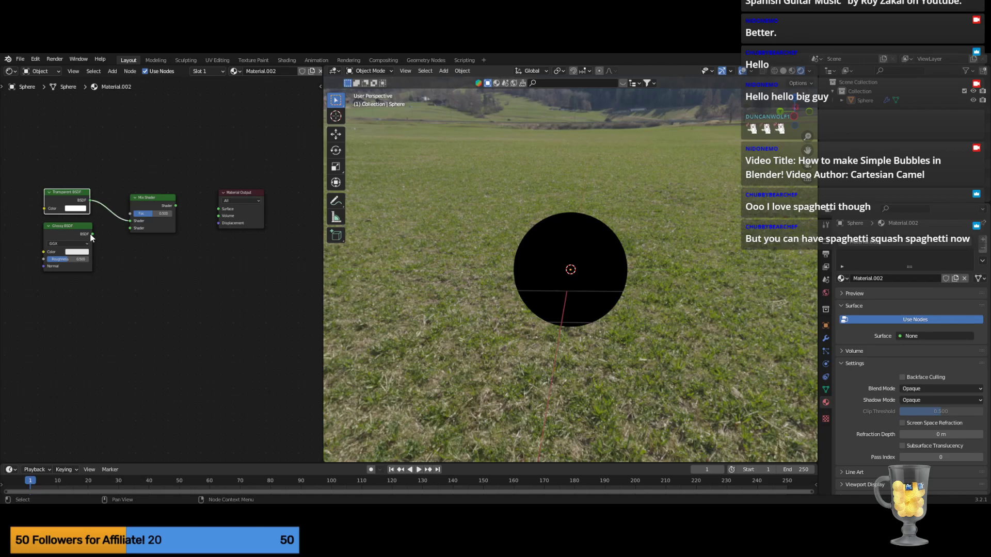
drag(92, 234, 130, 228)
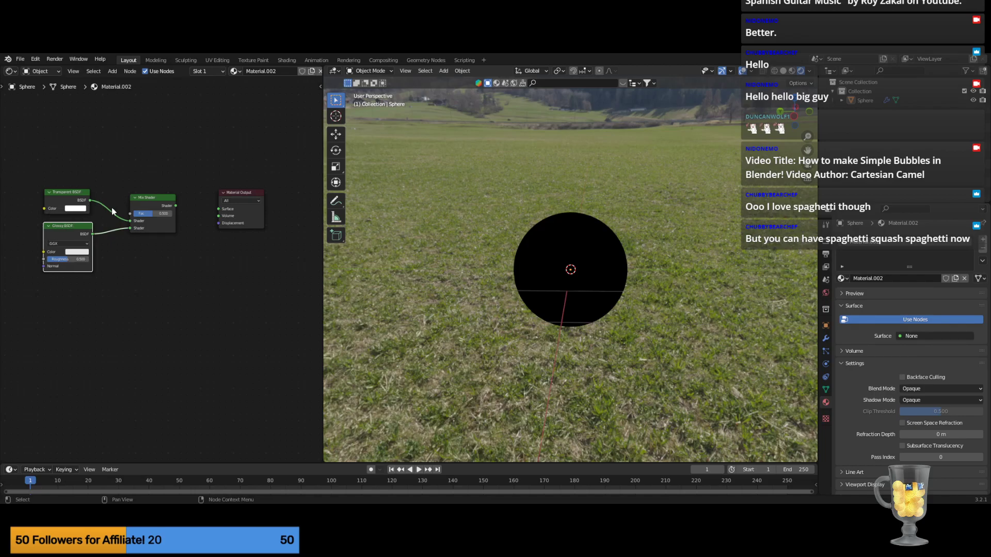
drag(176, 206, 189, 206)
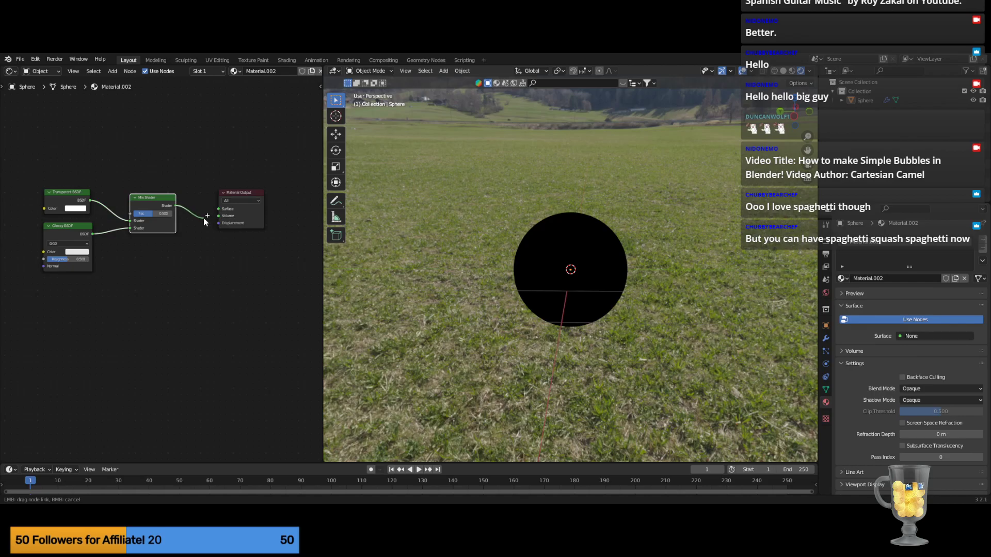
drag(218, 212, 218, 209)
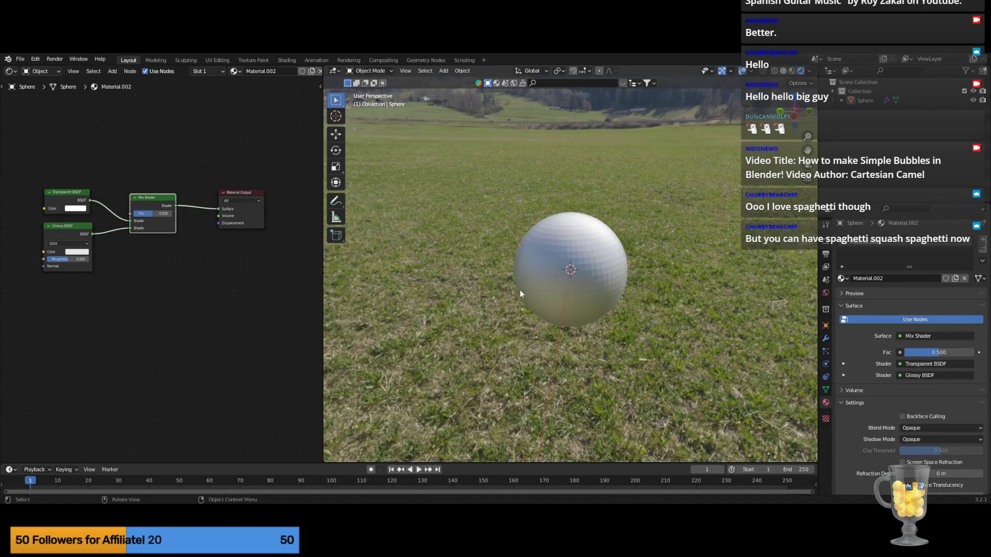
Set the Glossy BSDF node's roughness to 0.046.
scroll(570, 269, up, 4)
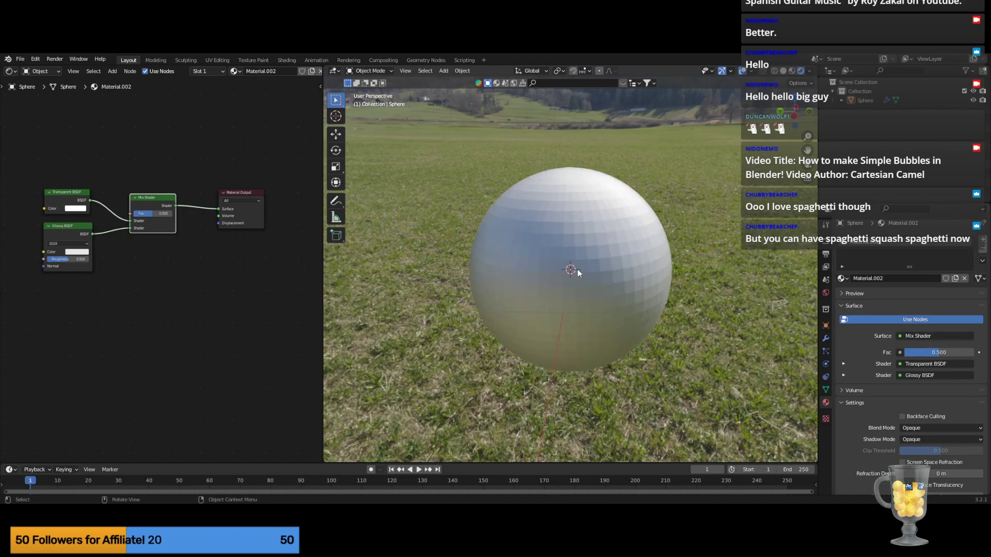
scroll(582, 274, down, 2)
scroll(124, 158, up, 2)
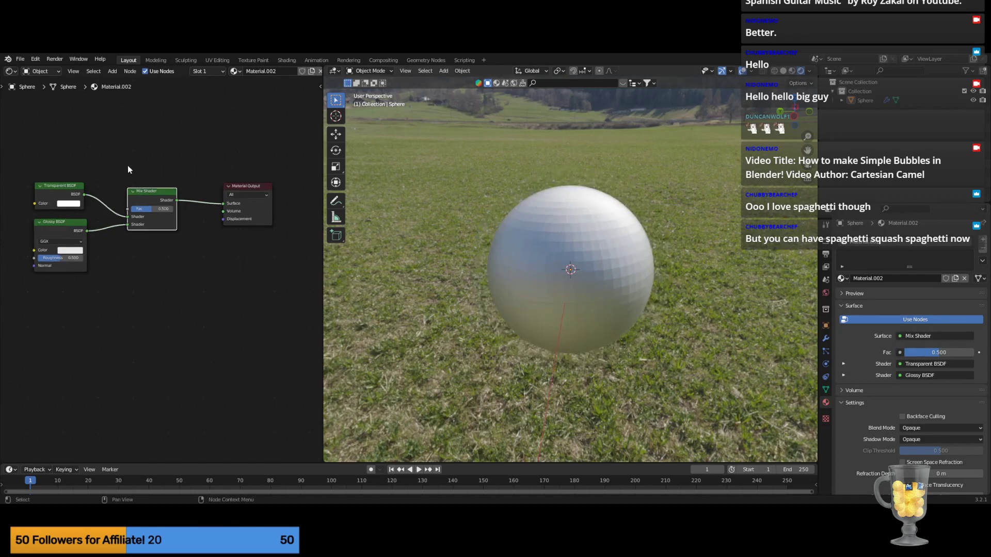
middle_drag(167, 269, 171, 307)
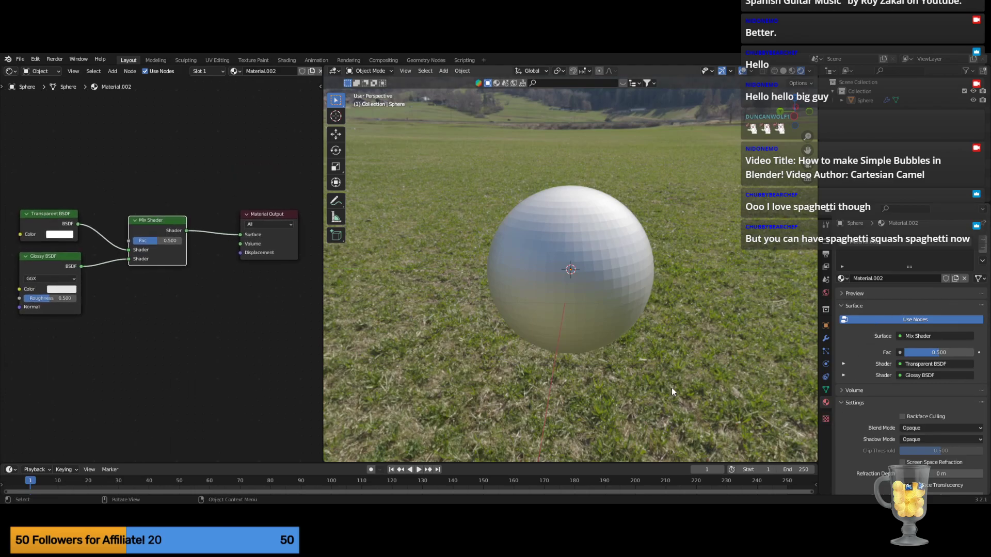
middle_drag(617, 265, 589, 261)
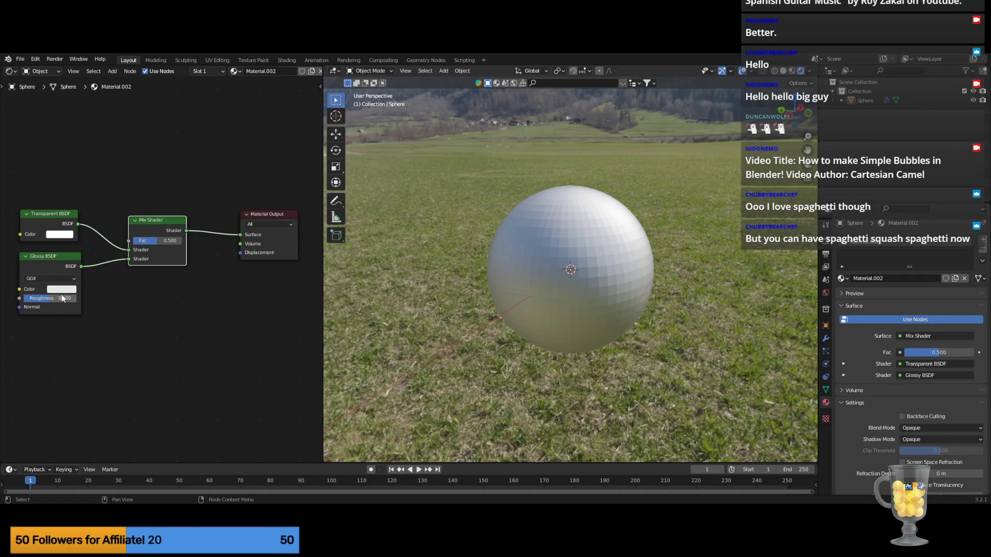
drag(49, 299, 21, 310)
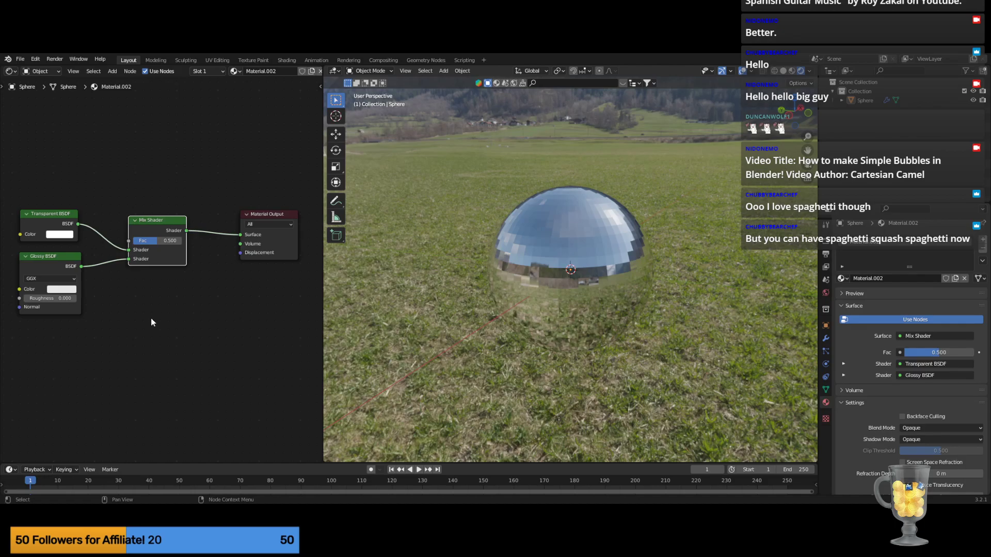
click(42, 298)
text(.046)
key(Return)
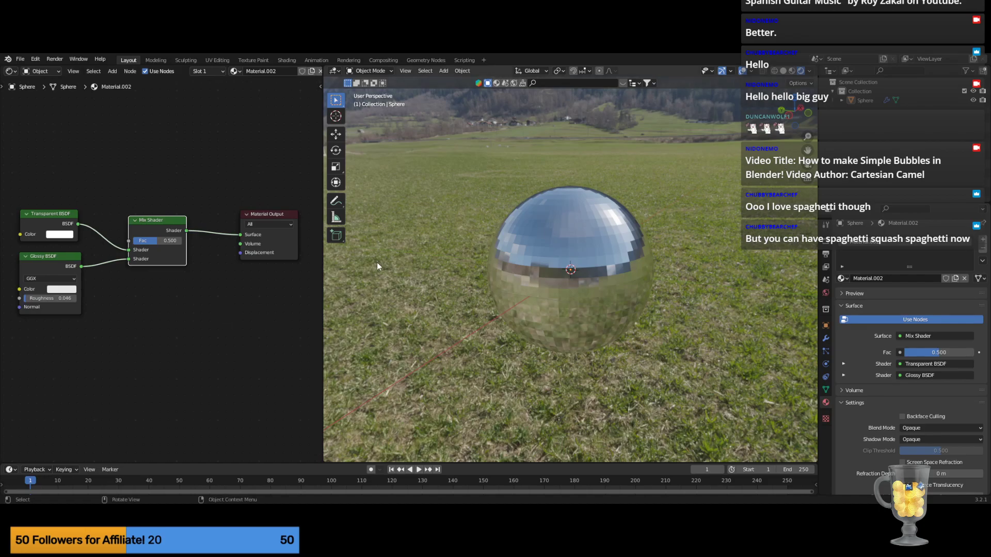
Widen the node editor and space the Mix Shader and Material Output nodes farther from the BSDF nodes.
drag(324, 269, 378, 270)
drag(305, 213, 331, 219)
drag(195, 222, 206, 217)
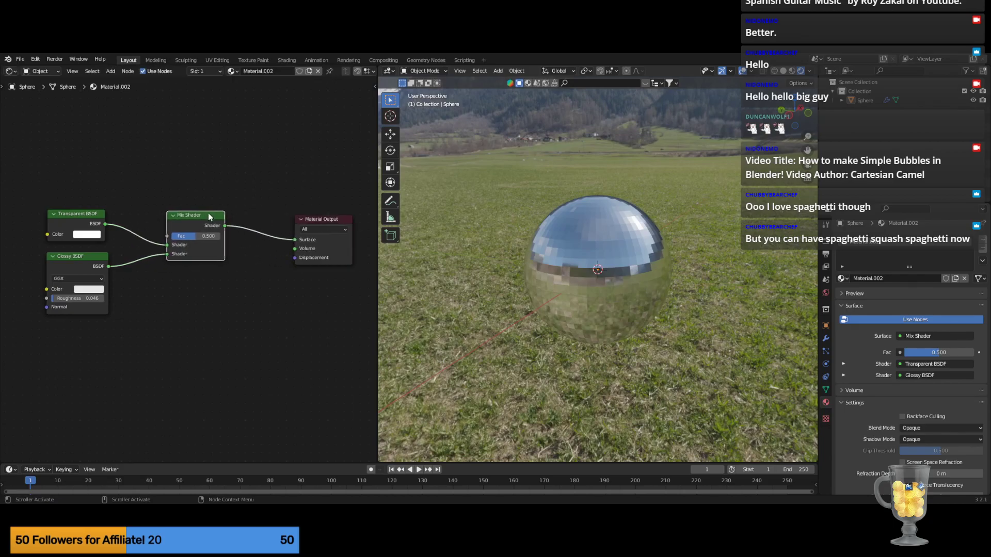
click(172, 340)
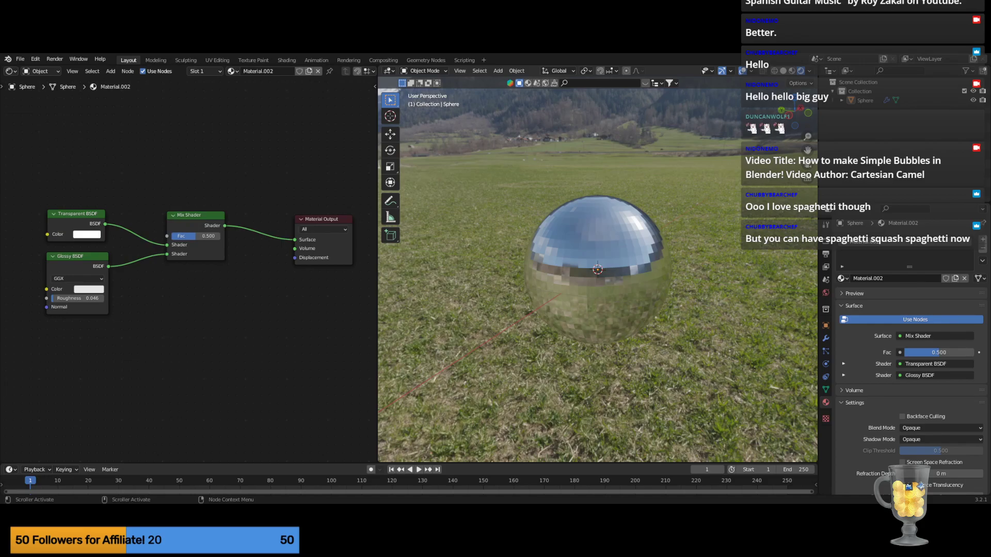
Move the Transparent BSDF and Glossy BSDF nodes together farther left of the Mix Shader.
scroll(652, 264, up, 4)
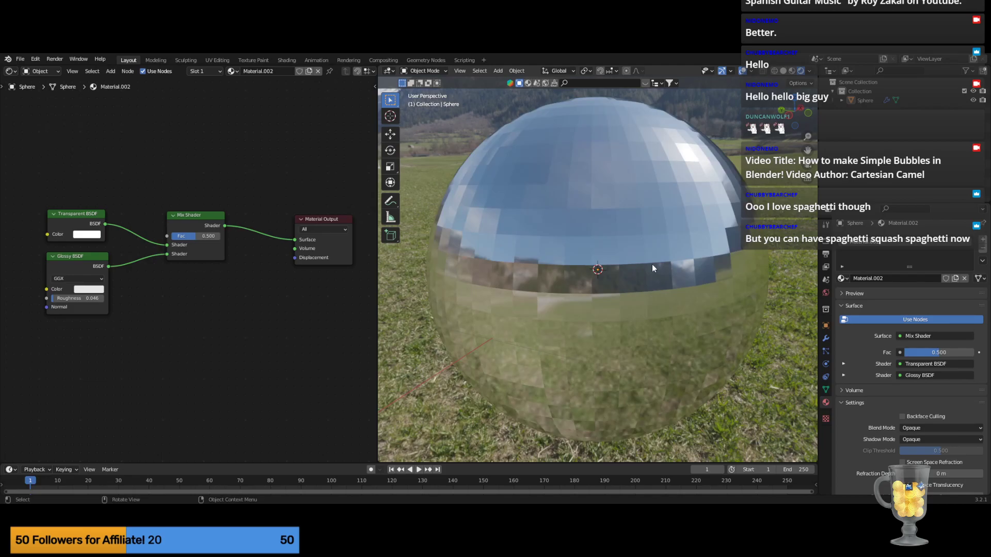
scroll(647, 267, down, 4)
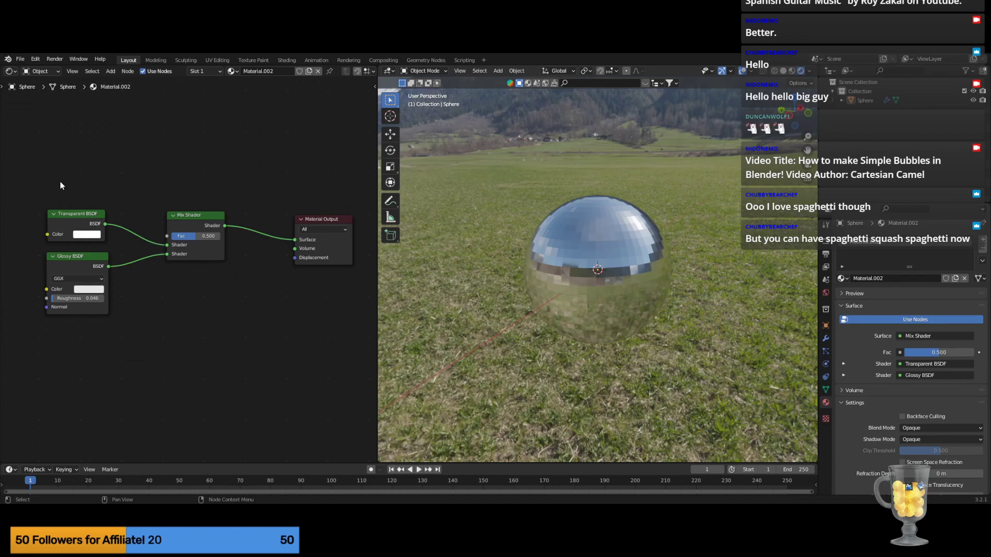
scroll(59, 181, down, 2)
key(b)
drag(64, 197, 162, 347)
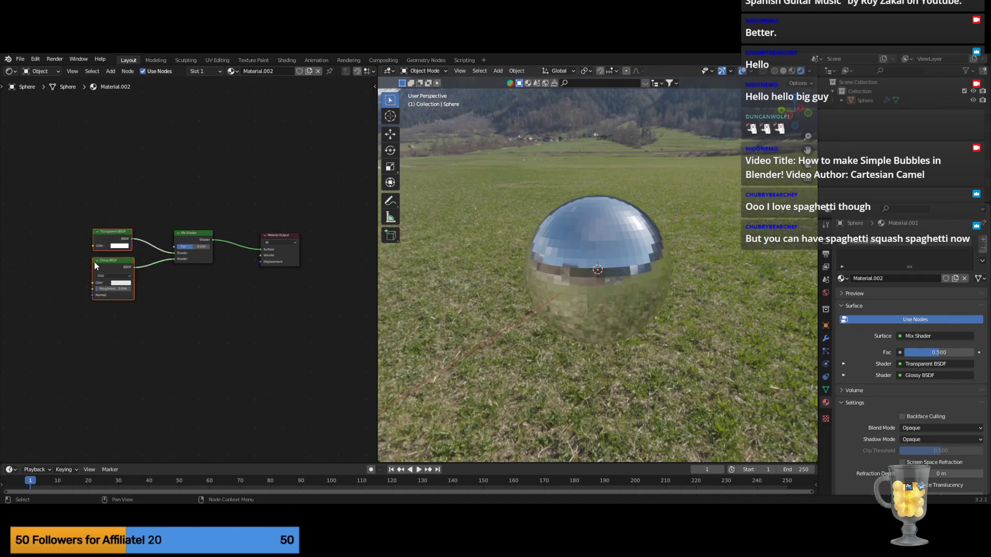
drag(122, 233, 47, 226)
drag(51, 227, 46, 228)
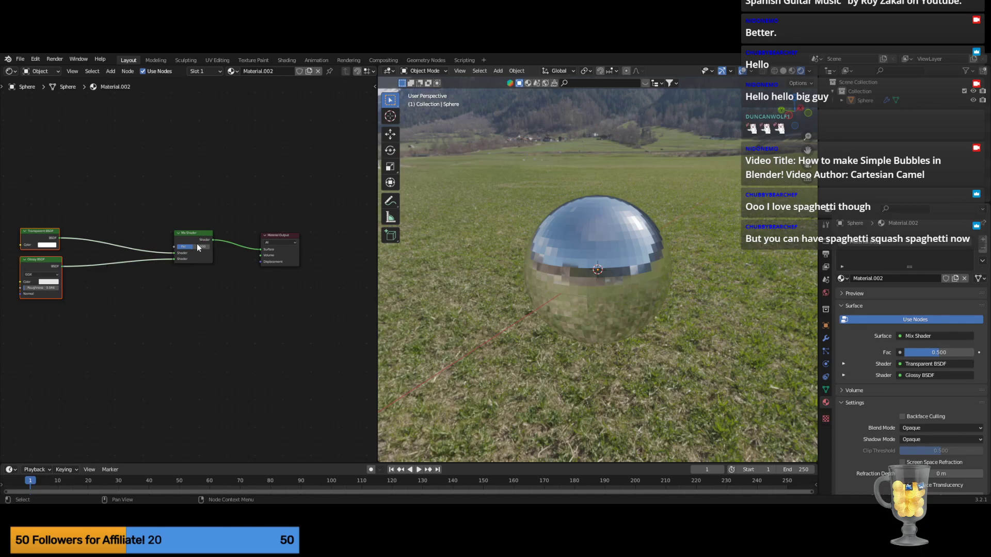
Add a Layer Weight node and place it above the Transparent BSDF node.
scroll(178, 258, up, 2)
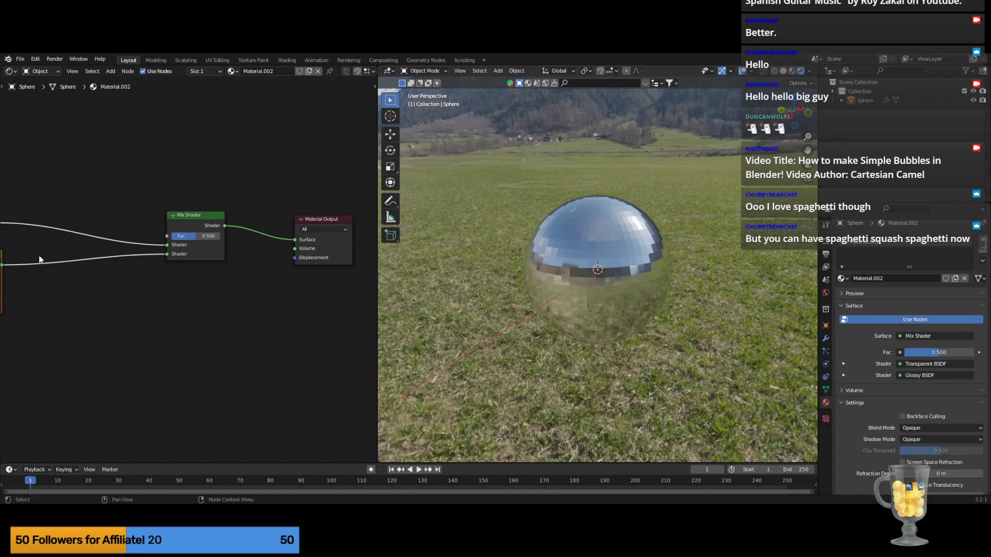
middle_drag(106, 315, 166, 326)
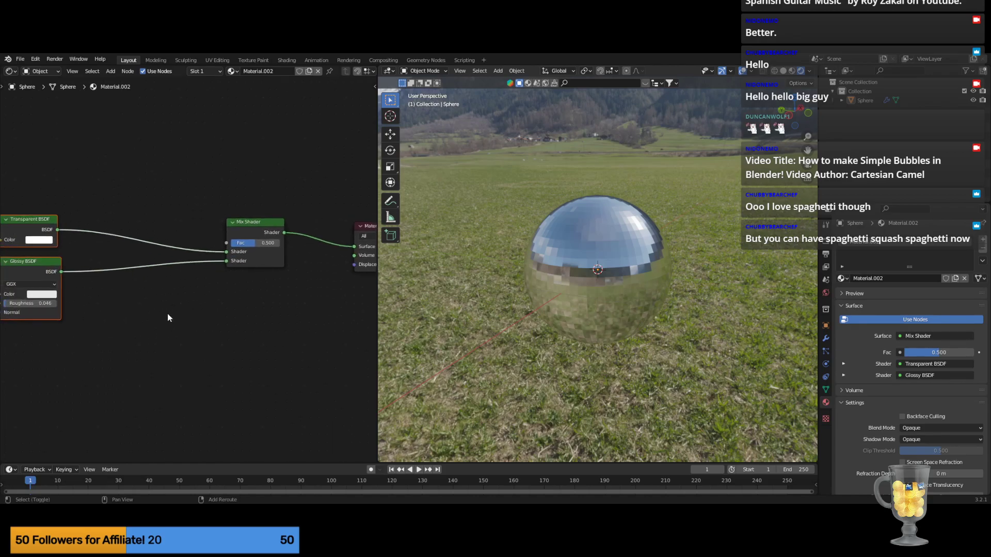
click(168, 318)
key(shift+a)
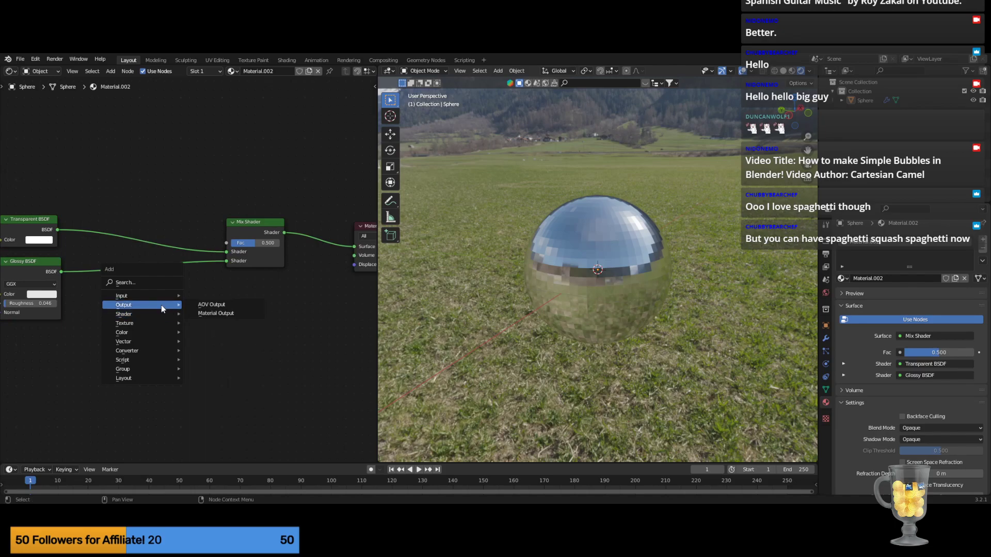
mouse_move(162, 315)
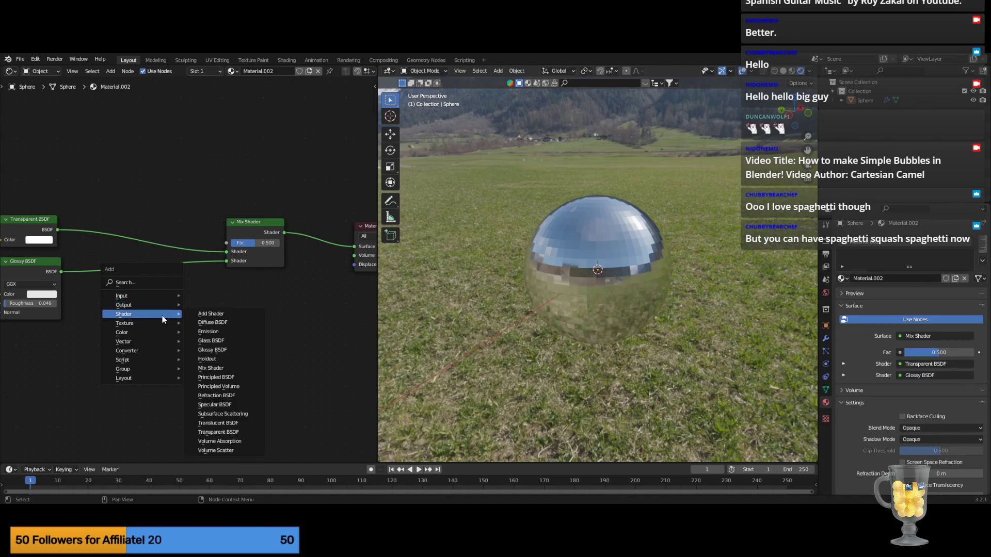
click(141, 280)
text(layer)
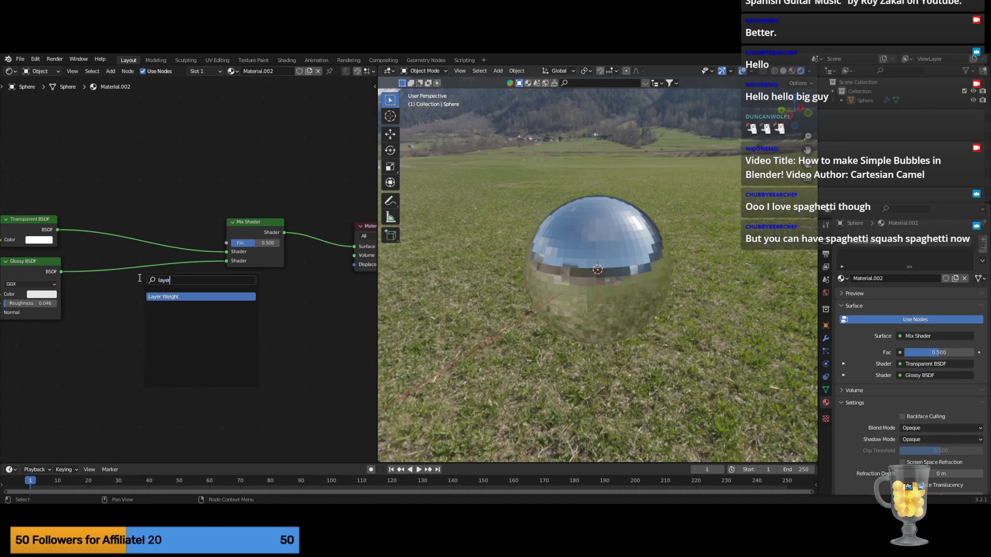
click(174, 294)
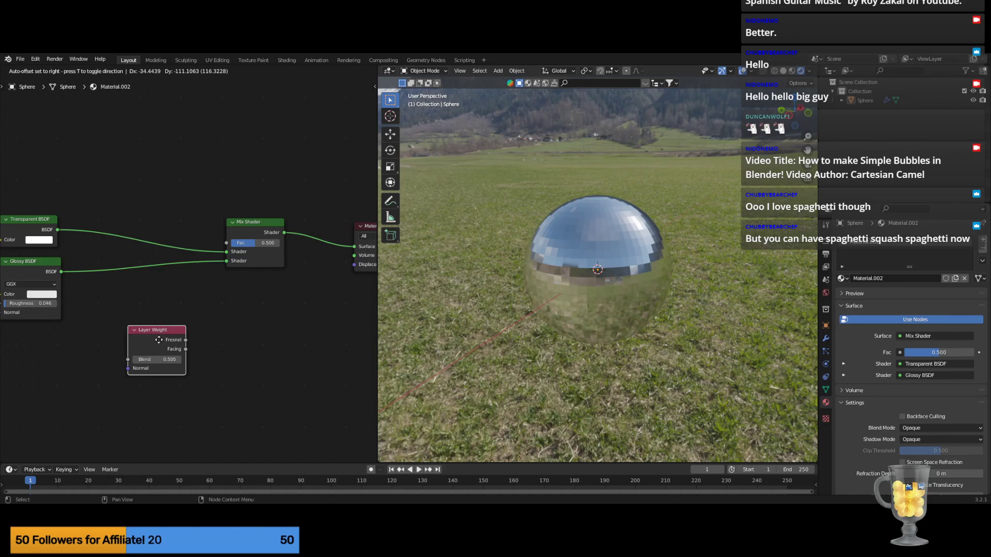
click(66, 128)
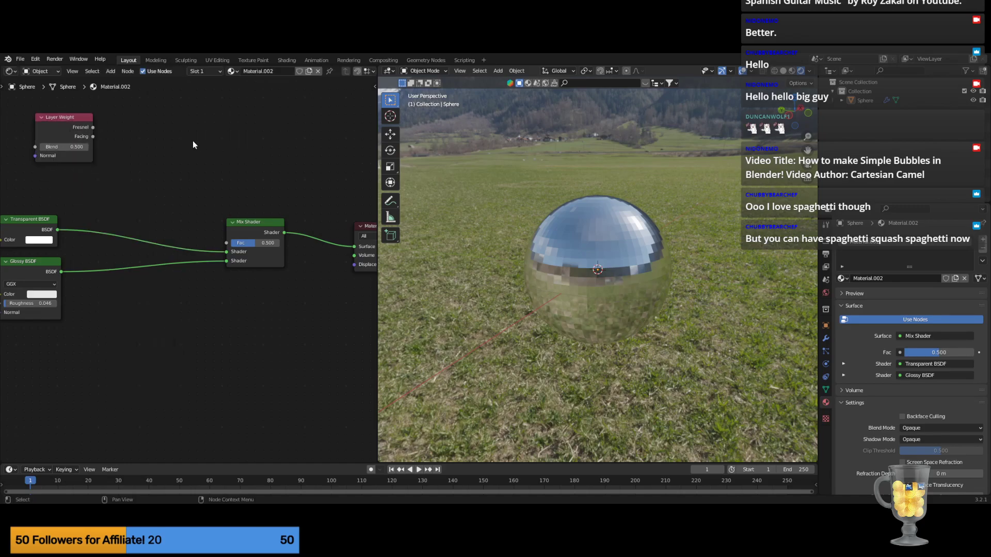
Move the Layer Weight node close above the Transparent BSDF node and link its Facing output to the Mix Shader's Fac input.
middle_drag(193, 144, 333, 182)
drag(207, 154, 103, 191)
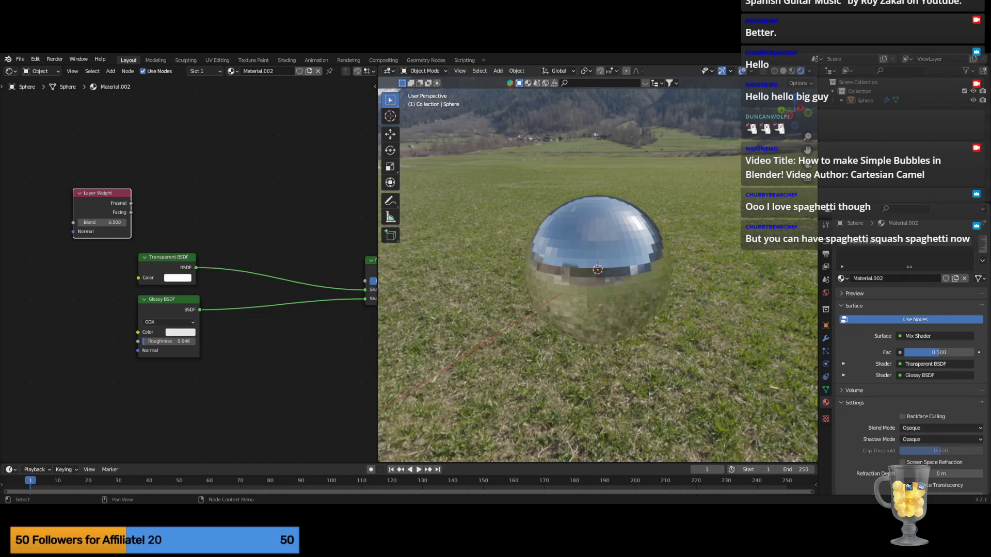
middle_drag(271, 217, 212, 222)
drag(74, 221, 308, 290)
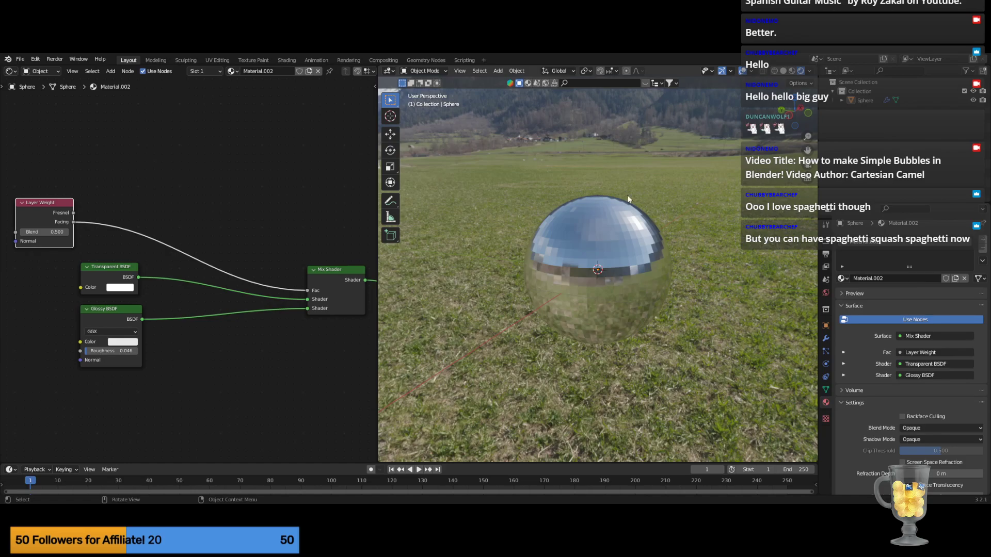
click(825, 418)
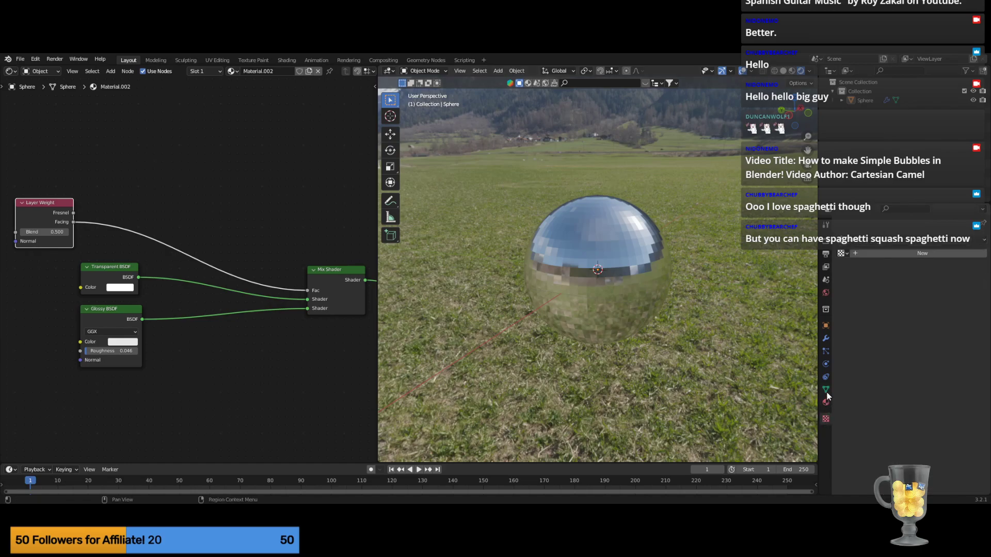
click(826, 339)
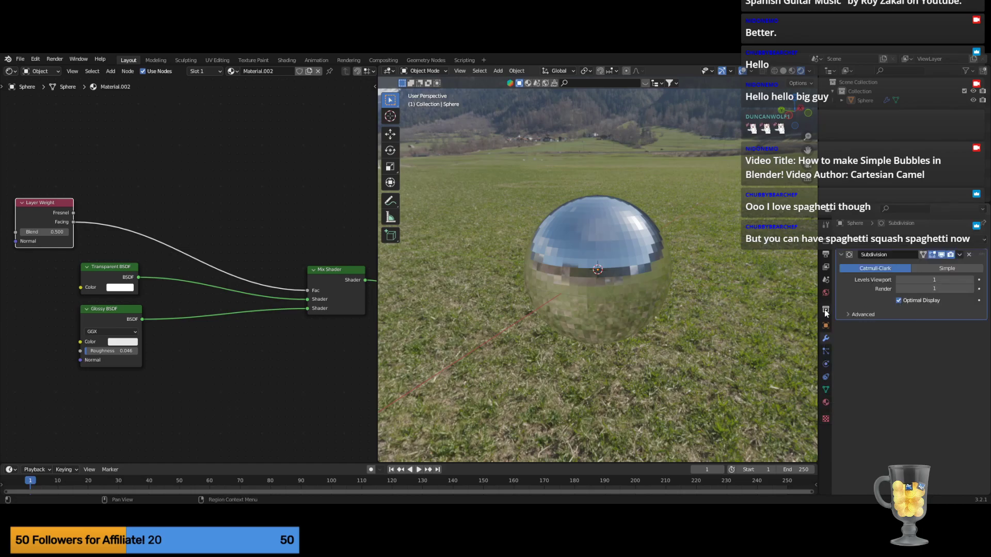
click(825, 293)
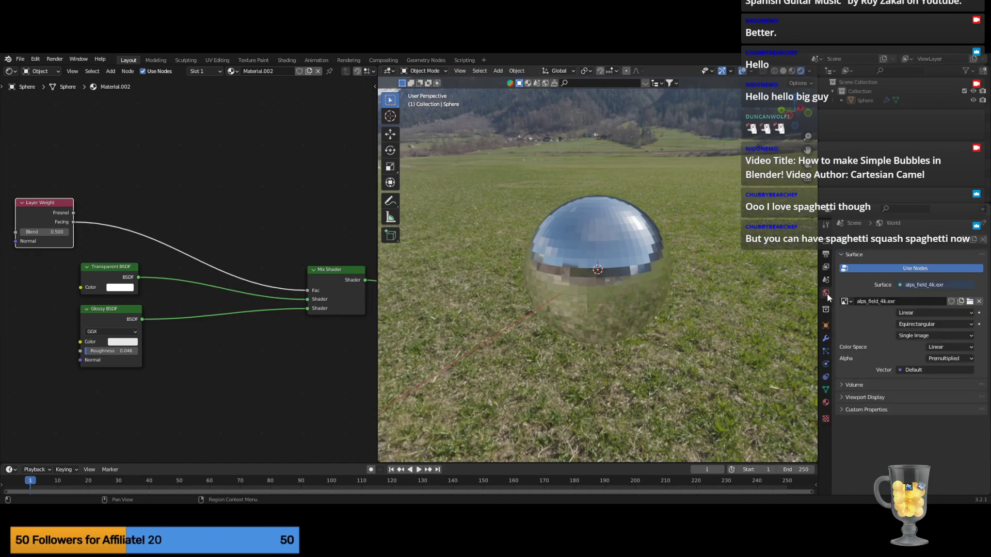
click(827, 280)
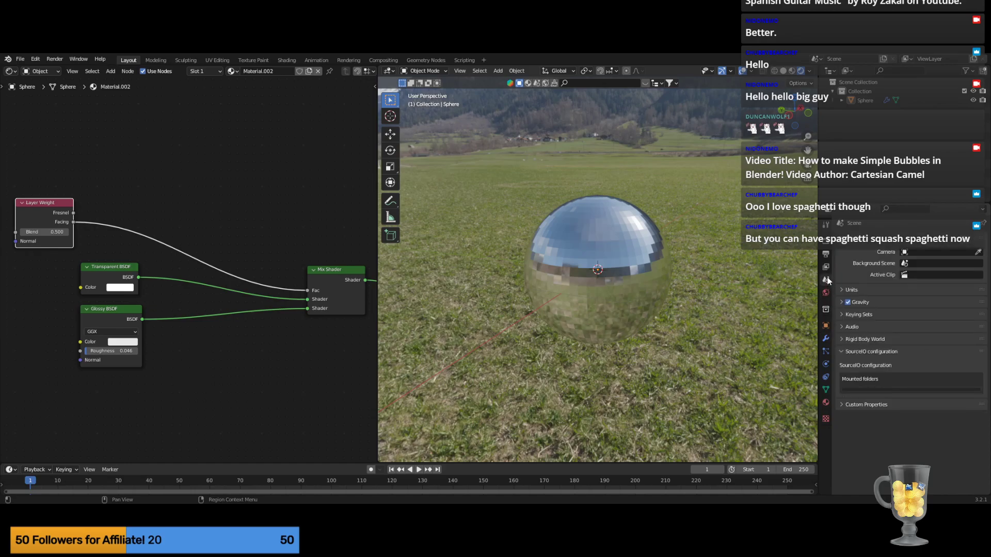
click(826, 293)
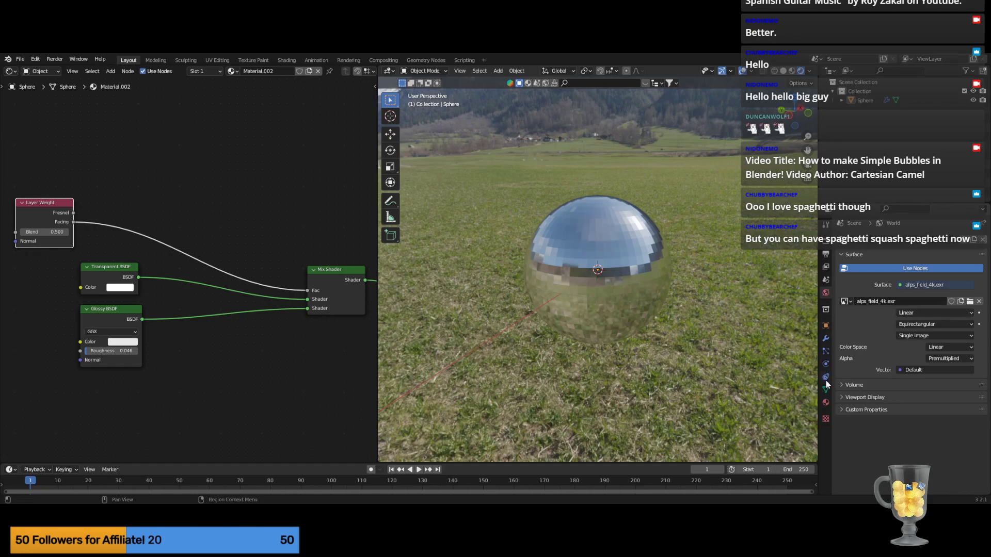
Try backface culling in the sphere material's settings and check the sphere from another angle.
click(826, 402)
scroll(872, 352, down, 2)
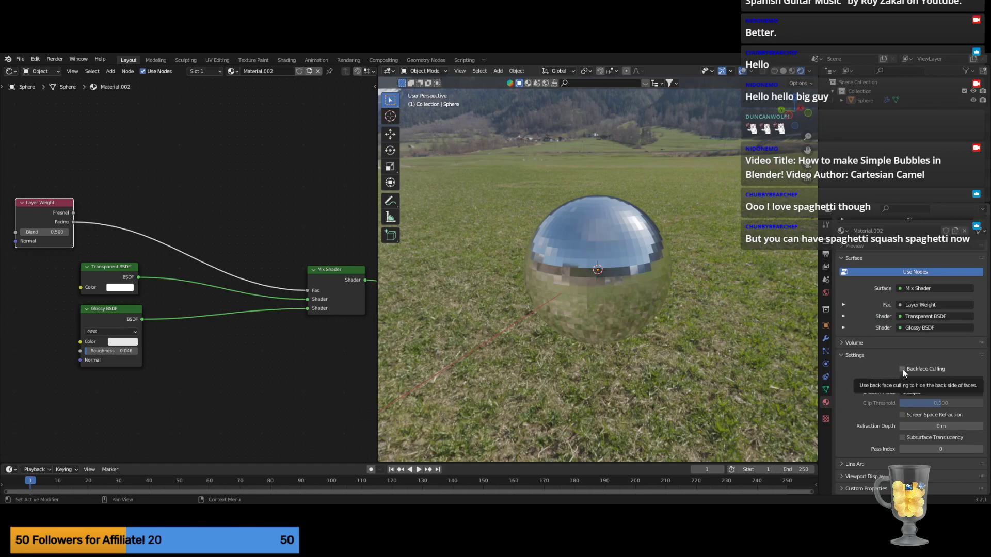
click(903, 369)
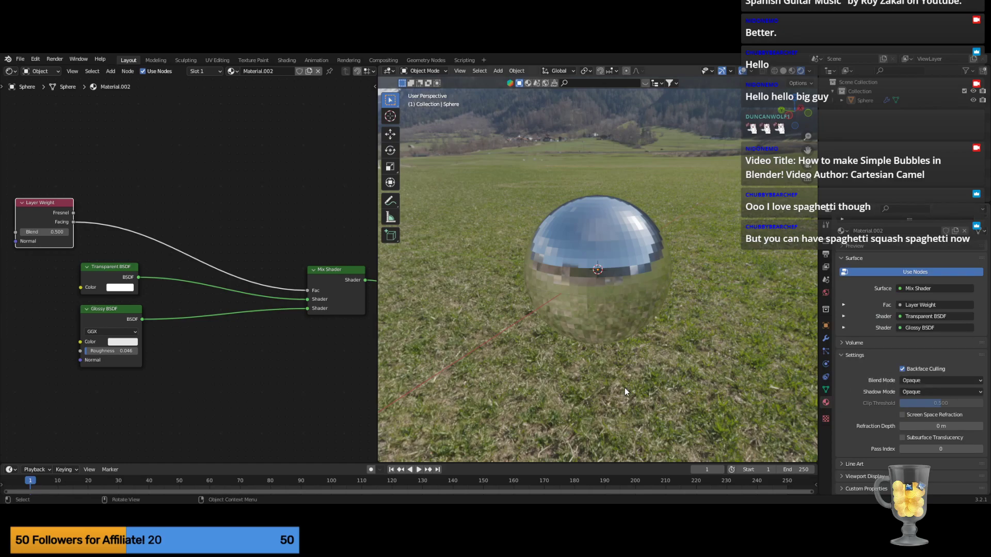
middle_drag(624, 388, 733, 315)
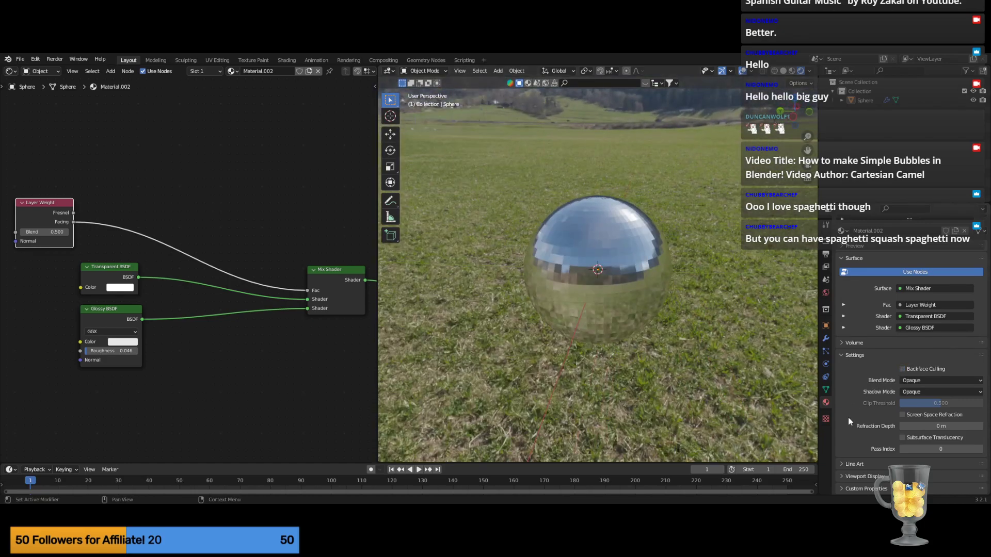
Set the material's blend mode to Alpha Blend and its shadow mode to None.
click(937, 380)
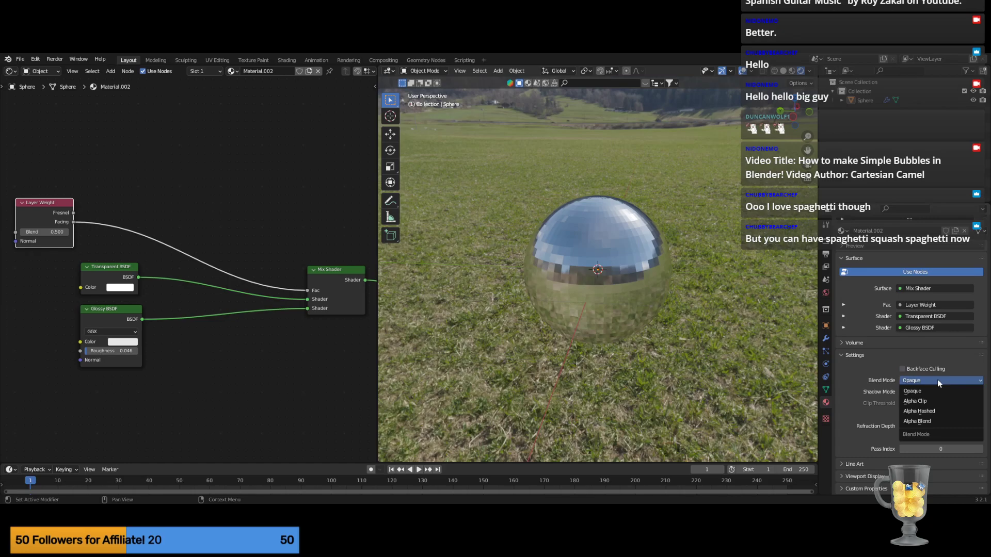
click(930, 420)
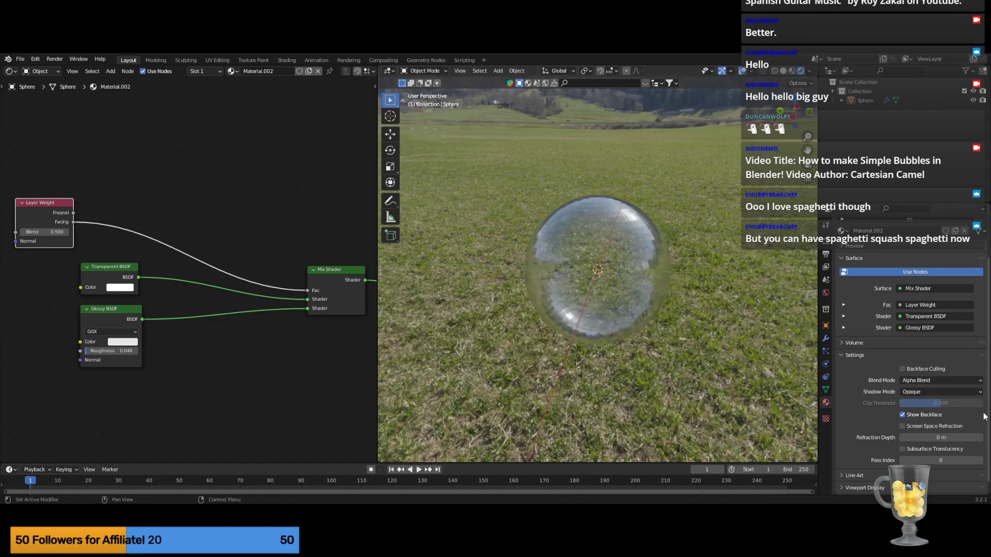
click(947, 392)
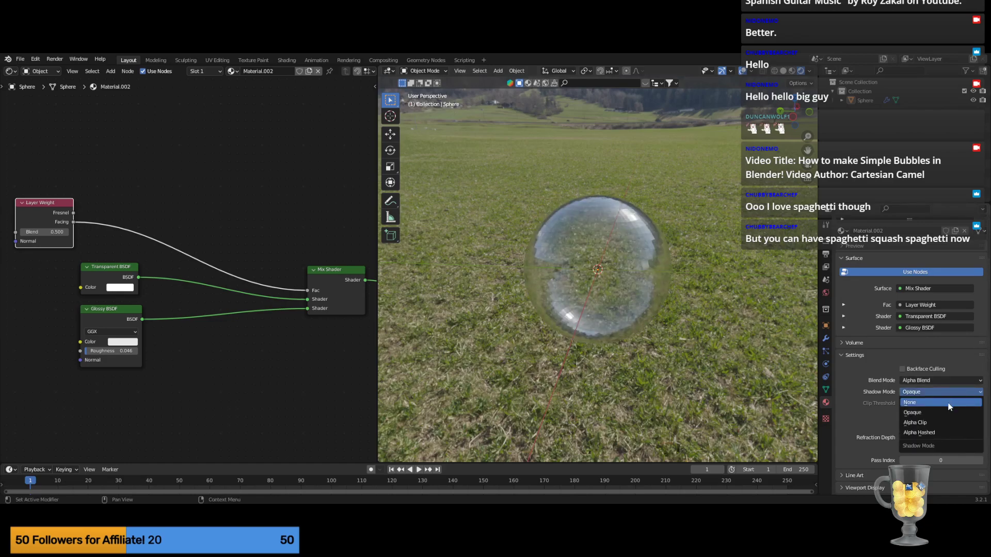
click(948, 403)
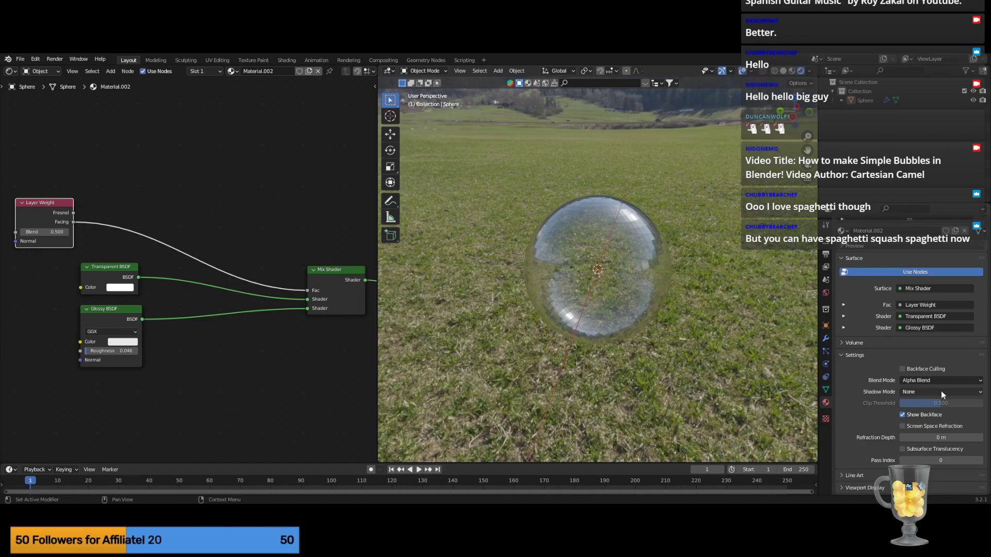
Inspect the transparent sphere up close and compare it with backface culling on and off.
scroll(584, 276, down, 1)
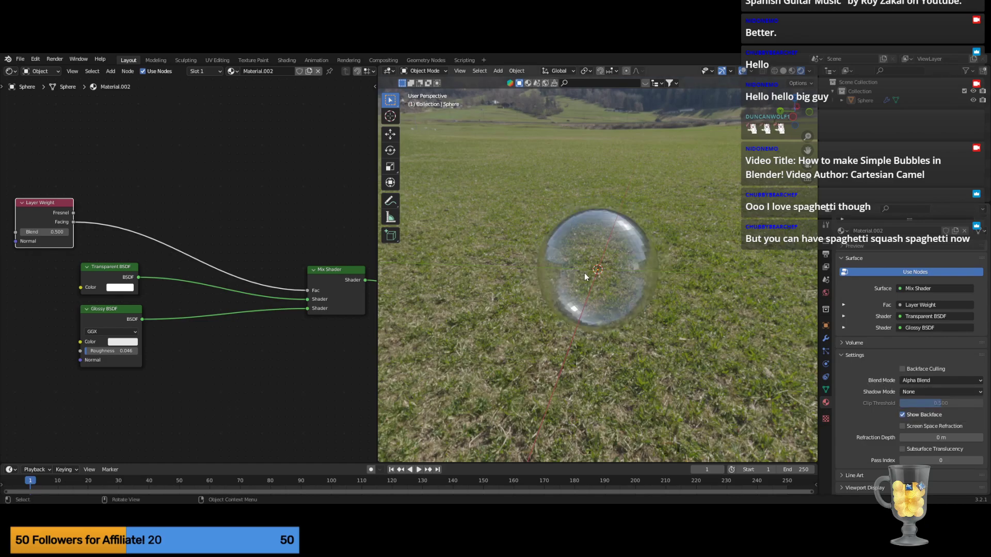
scroll(585, 276, up, 6)
scroll(586, 276, down, 2)
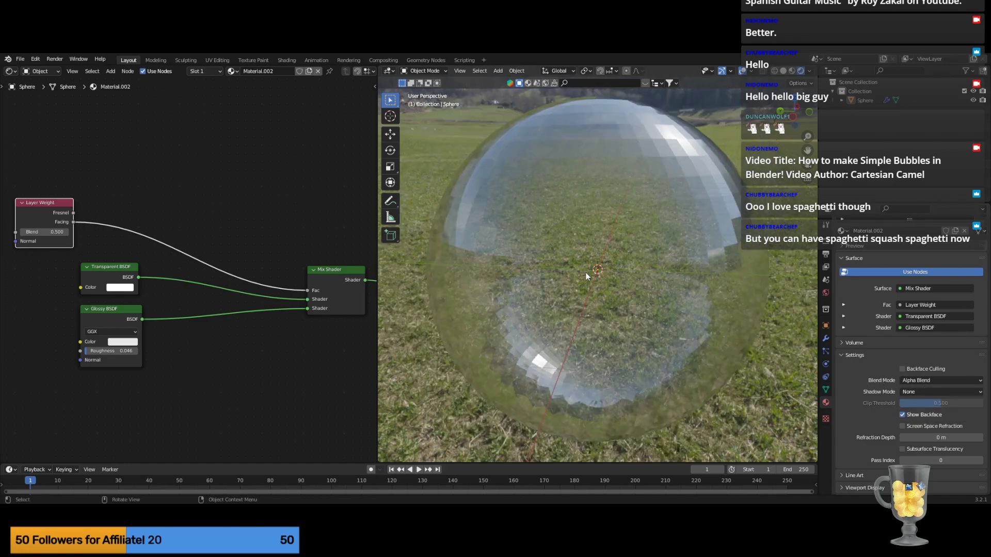
scroll(591, 276, down, 3)
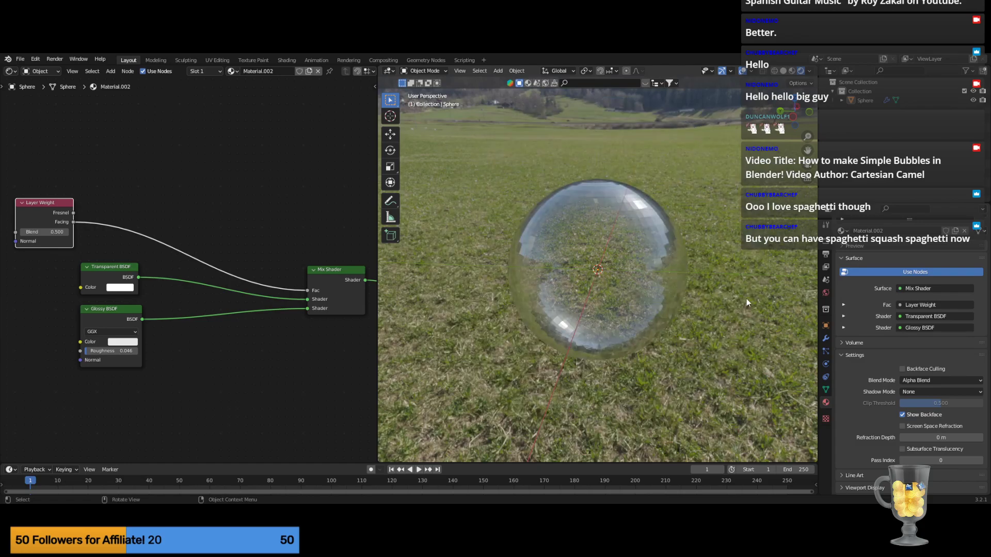
click(903, 370)
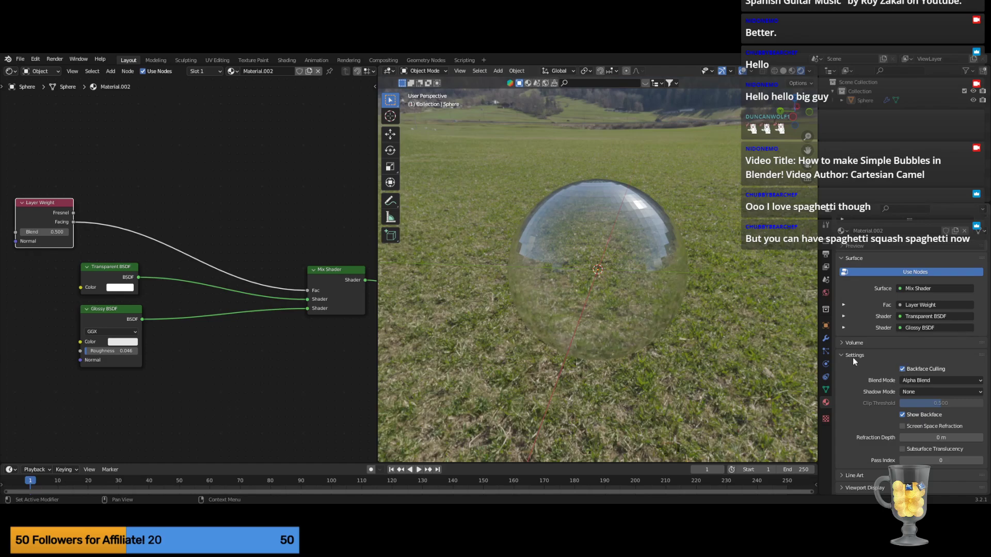
click(903, 369)
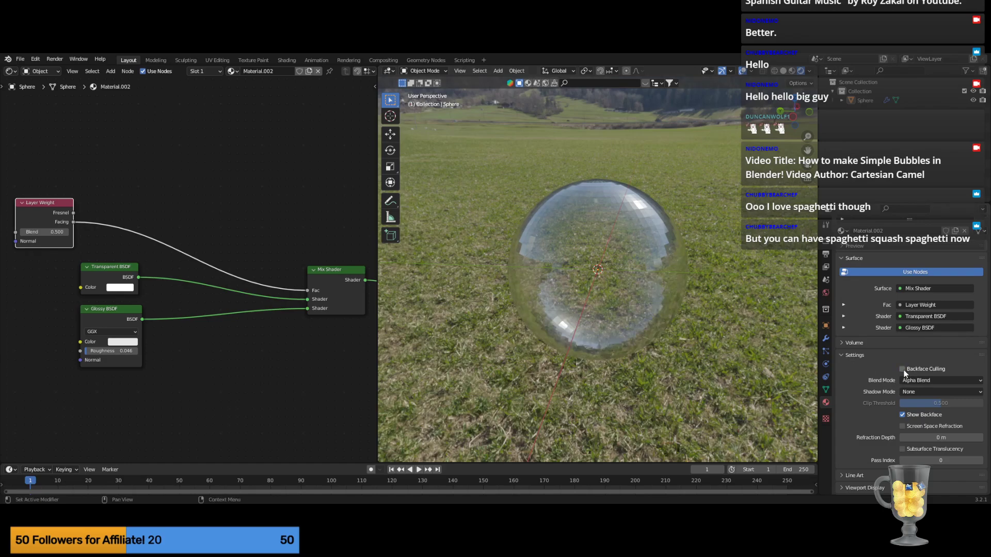
Turn off Show Backface for the material and shade the sphere smooth.
click(903, 415)
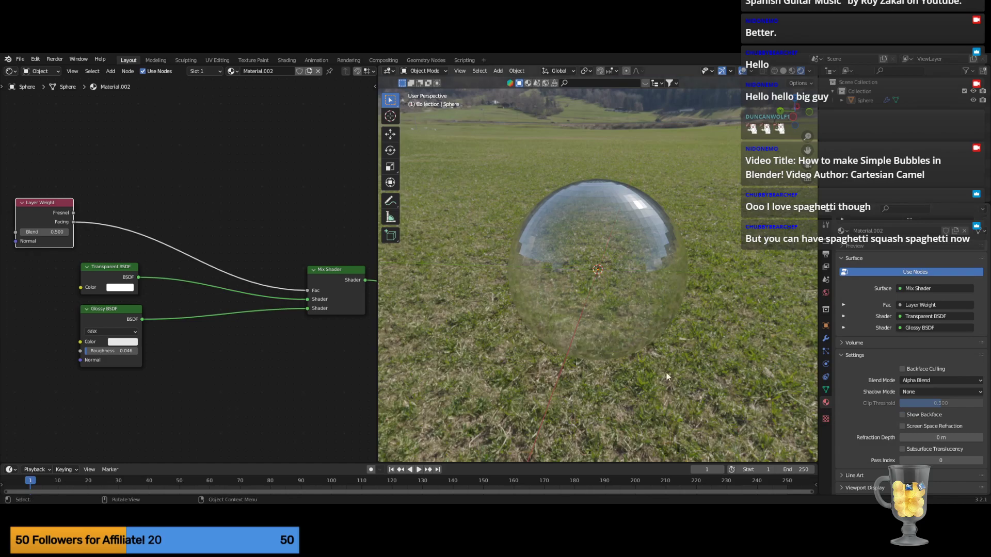
middle_drag(708, 357, 671, 340)
right_click(577, 202)
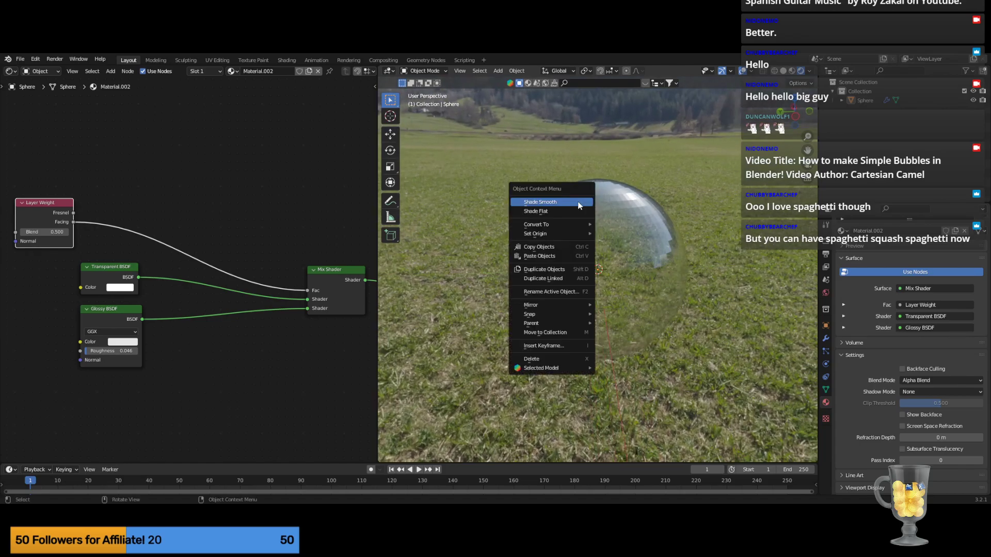
click(575, 203)
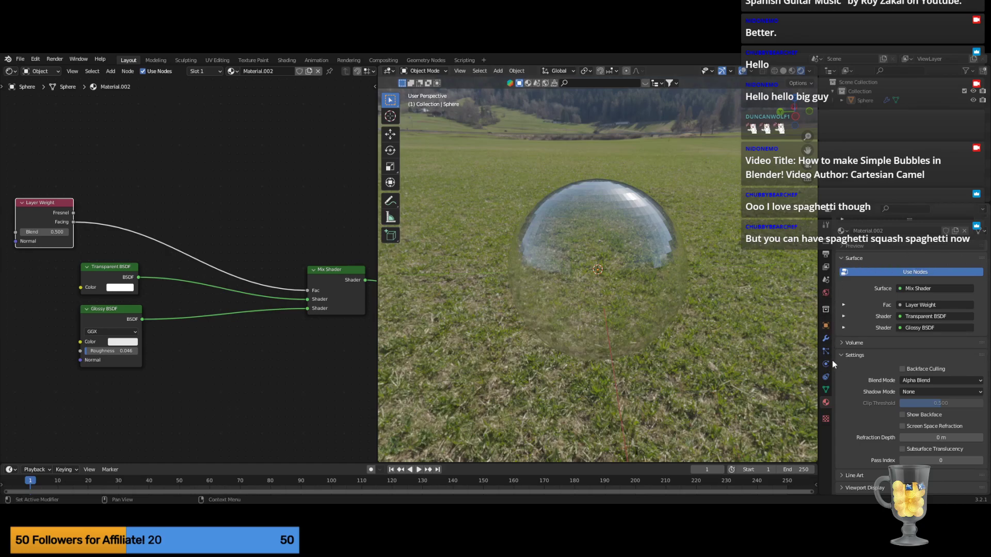
Set the sphere's Subdivision modifier viewport level to 4, keeping the Catmull-Clark type.
click(826, 338)
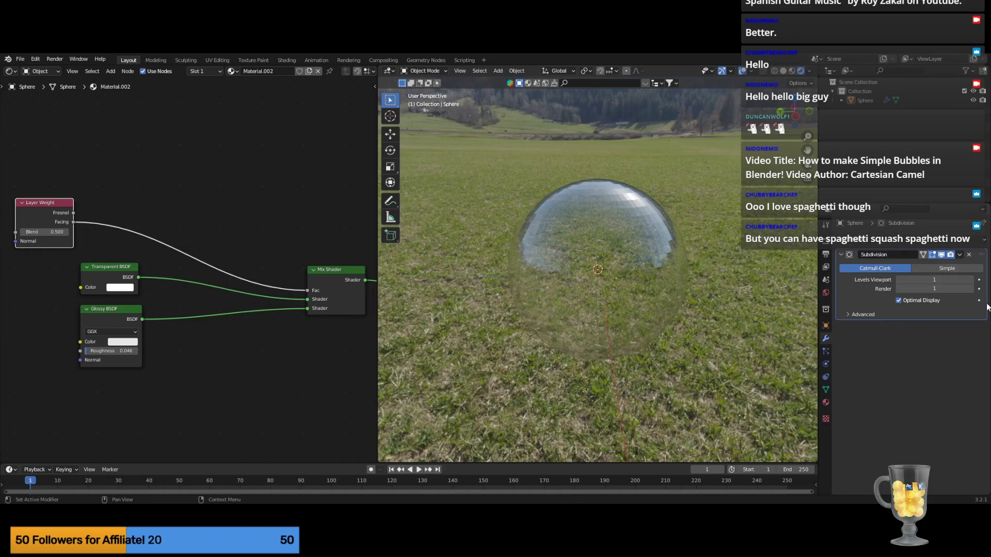
click(932, 268)
click(892, 267)
mouse_move(961, 279)
mouse_down()
mouse_move(942, 279)
mouse_move(965, 279)
mouse_up()
scroll(632, 269, up, 5)
scroll(631, 269, down, 4)
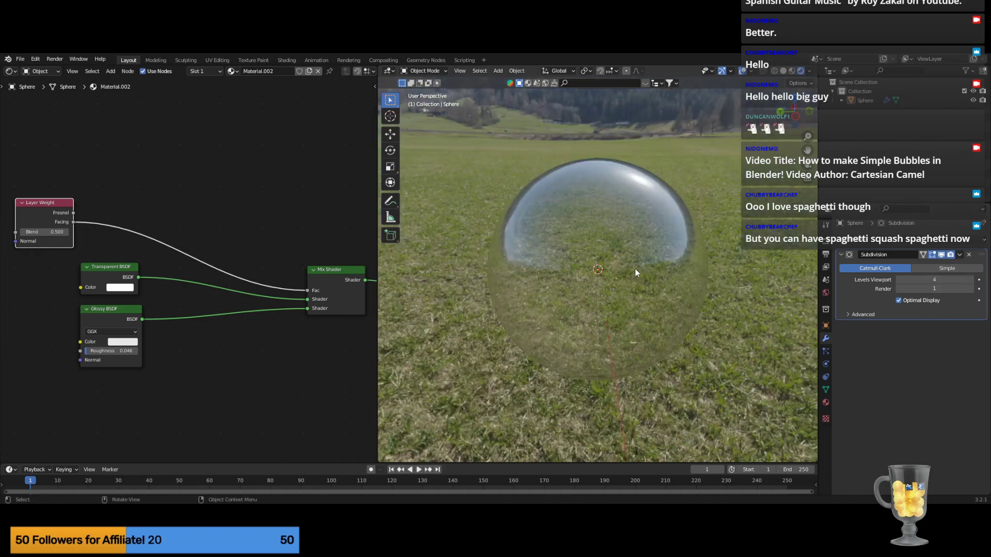
scroll(692, 255, down, 1)
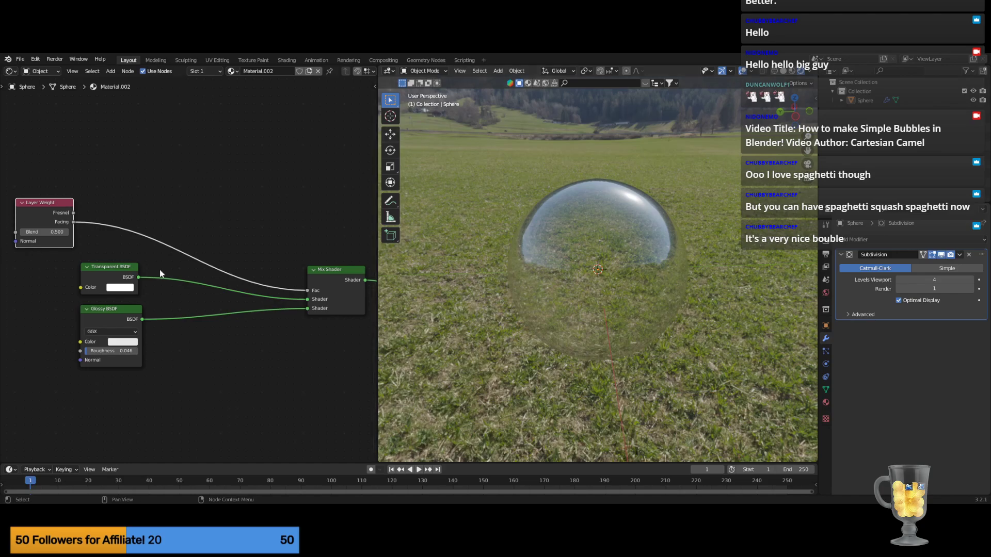
Nudge the Transparent BSDF and Glossy BSDF nodes together slightly up and left.
drag(46, 267, 97, 305)
click(227, 199)
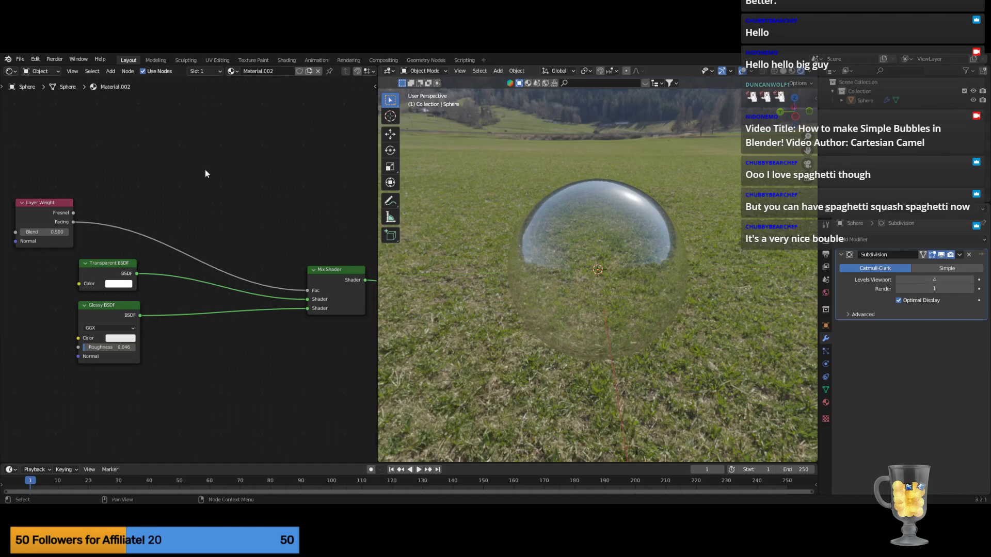
Insert a ColorRamp node between the Layer Weight Facing output and the Mix Shader Fac input, placing it above the Transparent BSDF.
key(shift+a)
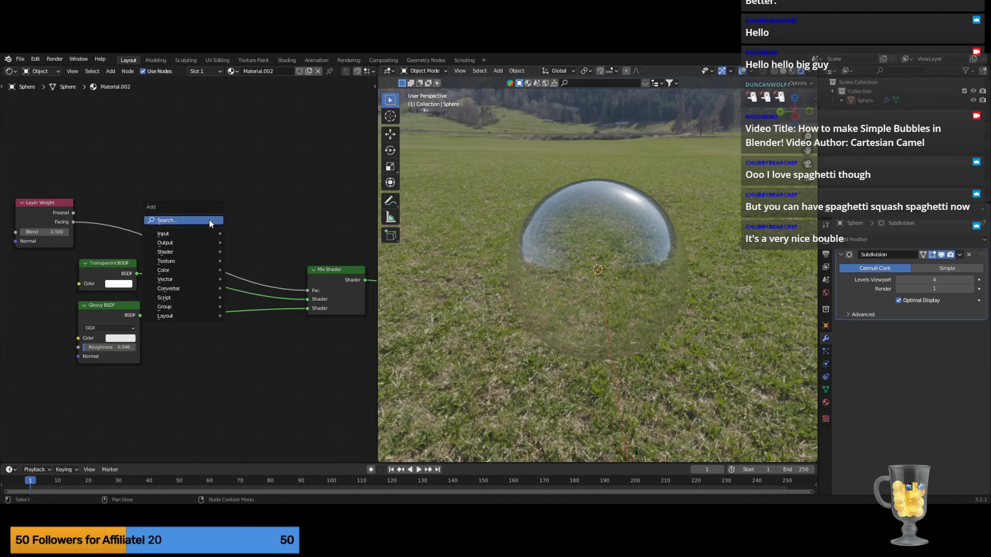
click(209, 221)
text(color)
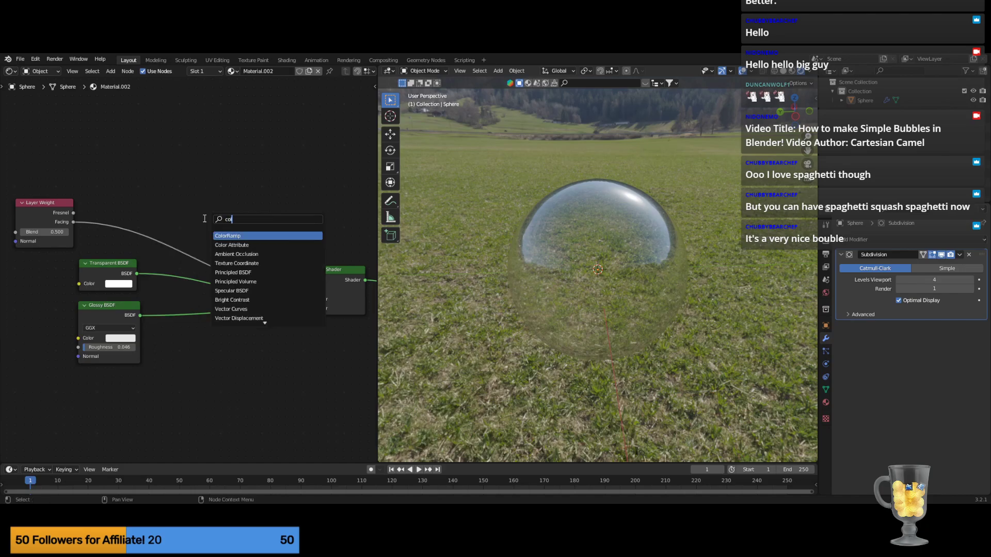
click(246, 236)
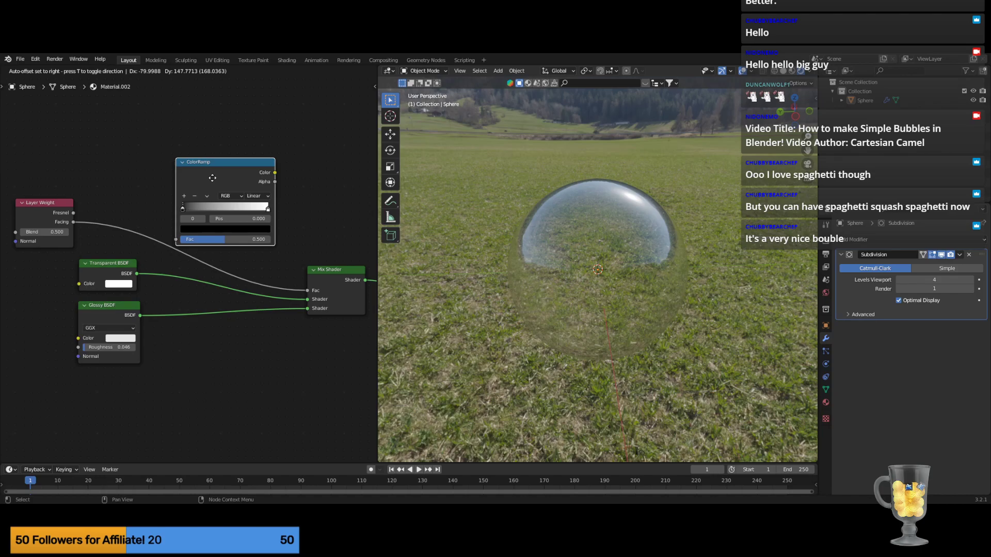
click(200, 205)
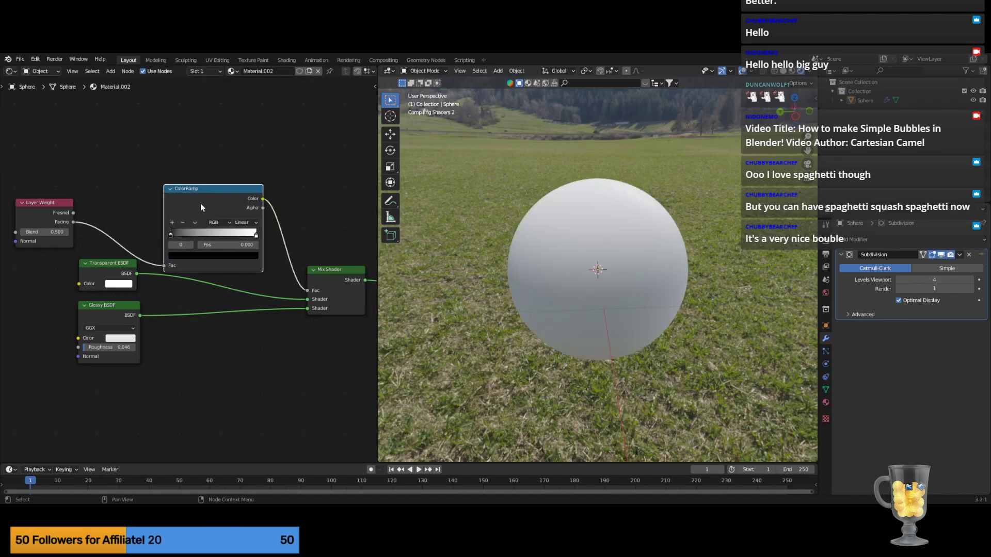
drag(206, 191, 196, 170)
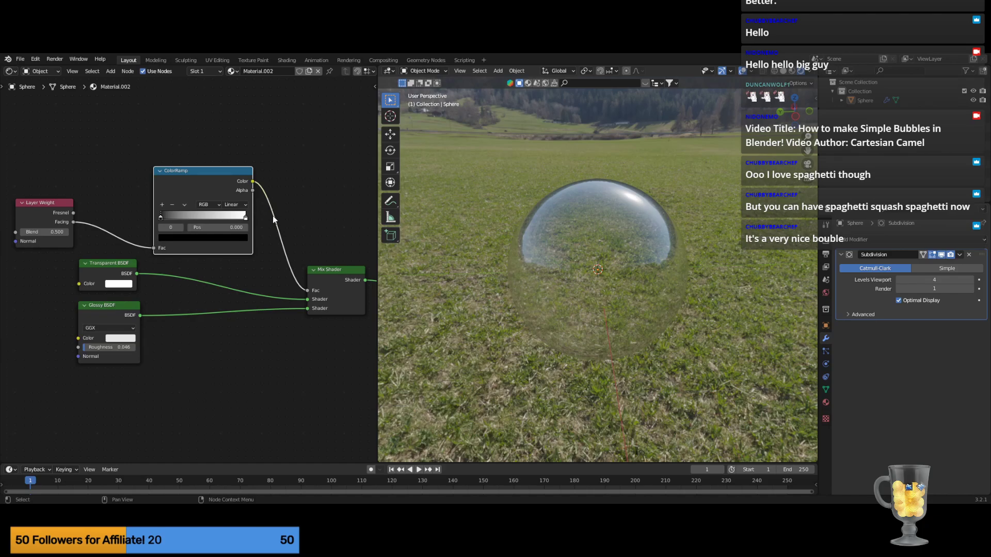
Add a middle color stop at position 0.500 to the ColorRamp and set its interpolation to B-Spline.
click(246, 218)
drag(246, 218, 273, 226)
drag(162, 219, 121, 221)
click(162, 205)
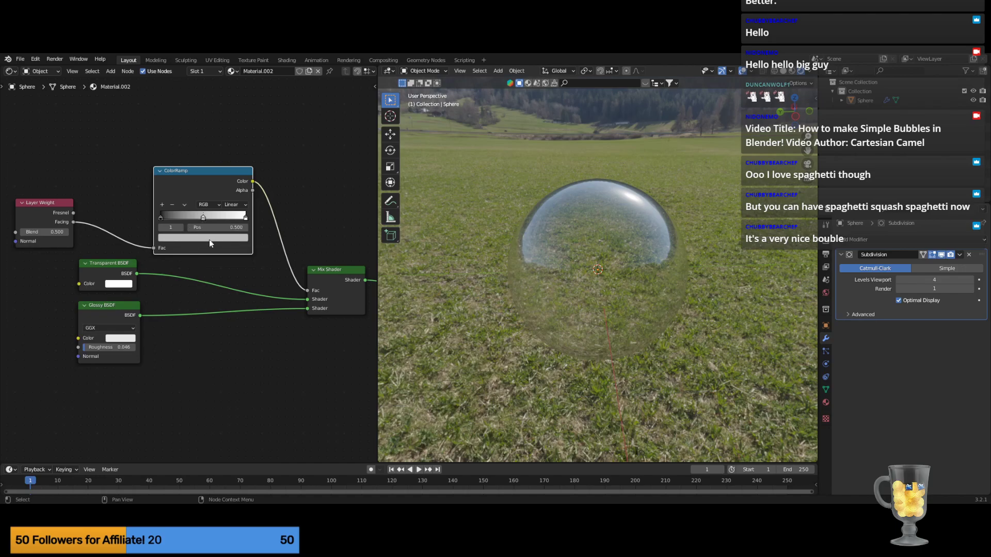
click(235, 205)
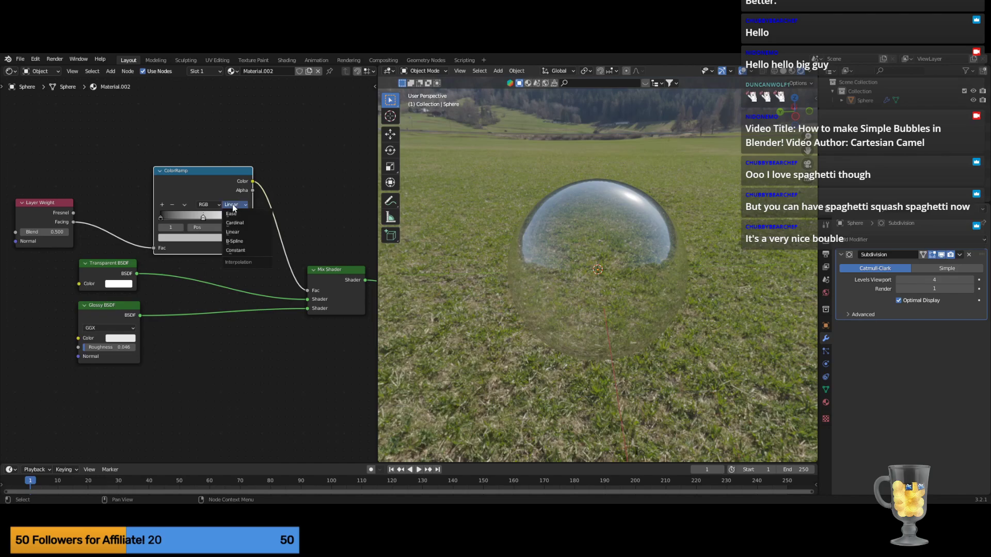
click(230, 246)
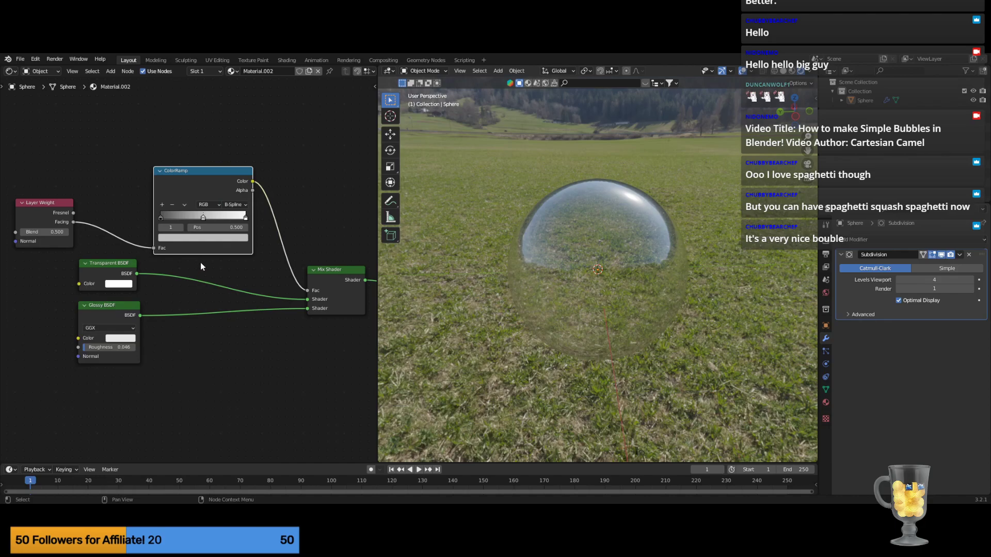
Make the ColorRamp's middle stop black and shift it to position 0.368.
click(210, 239)
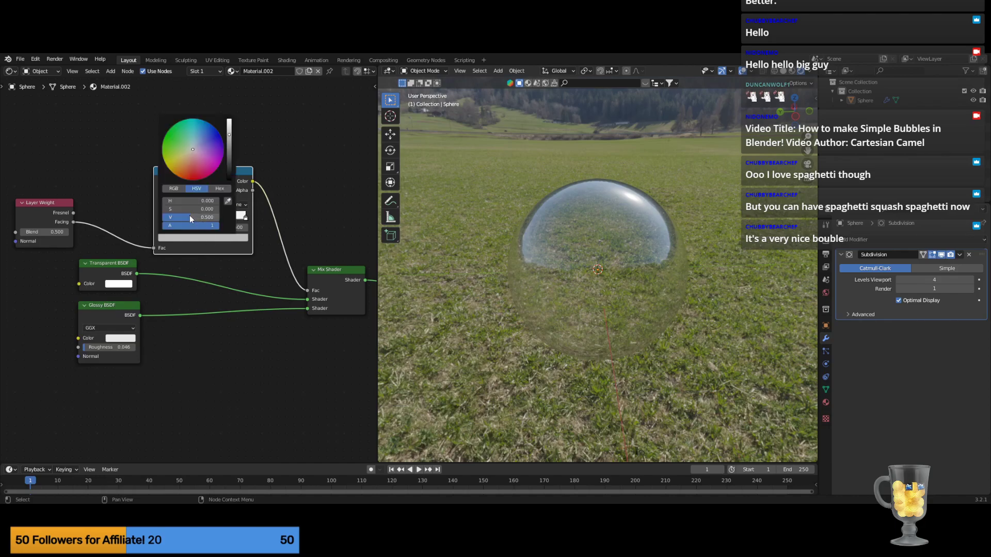
drag(199, 218, 162, 217)
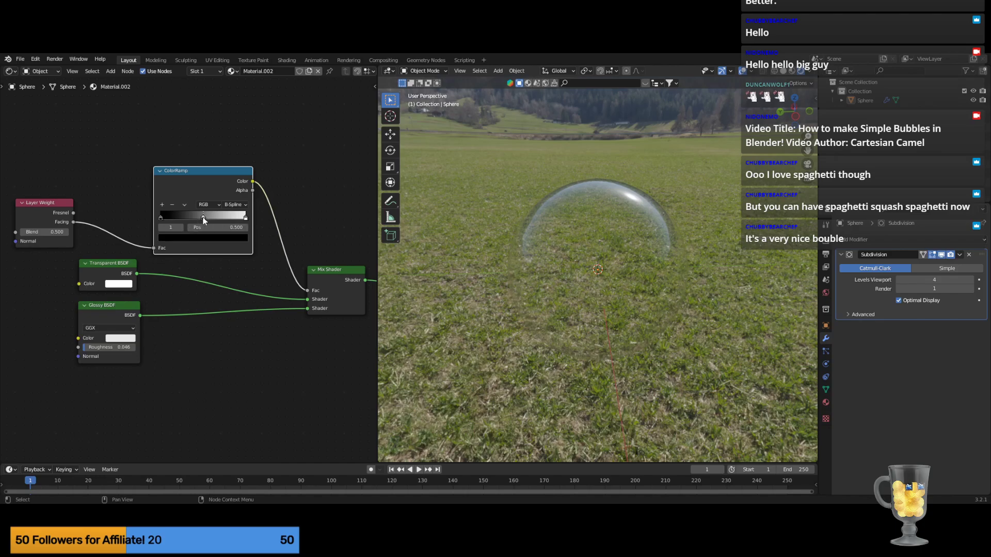
mouse_move(204, 220)
mouse_down()
mouse_move(237, 216)
mouse_move(160, 221)
mouse_move(196, 218)
mouse_up()
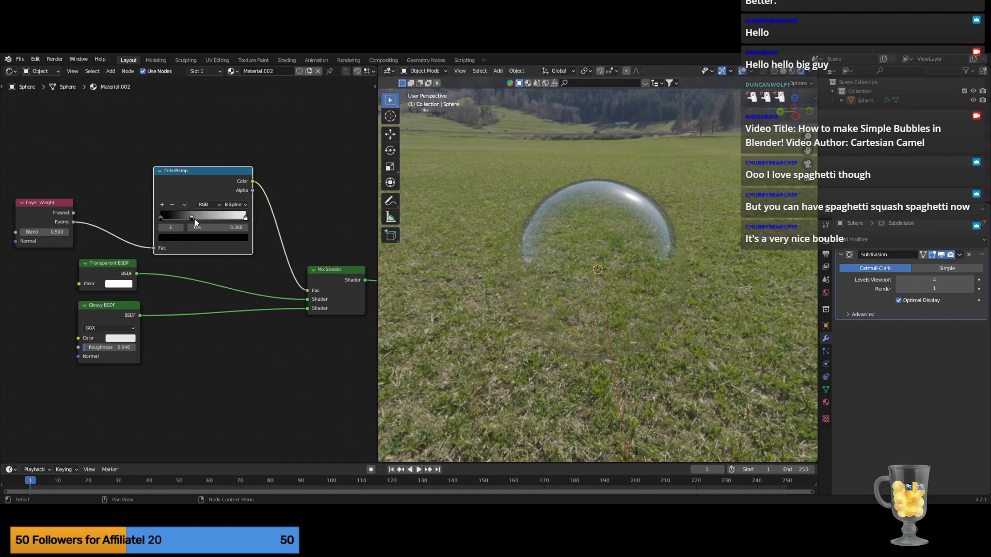
mouse_move(609, 251)
middle_down()
mouse_move(568, 199)
mouse_move(563, 220)
mouse_move(620, 234)
mouse_move(654, 214)
mouse_move(700, 215)
mouse_move(731, 240)
mouse_move(719, 243)
middle_up()
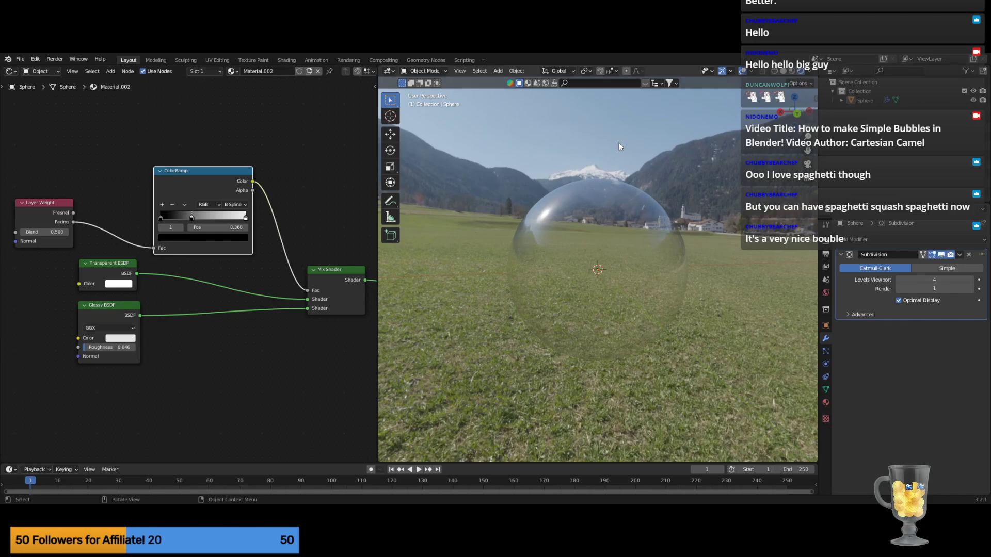
Add a Noise Texture node in the empty space left of the Glossy BSDF node.
scroll(261, 241, down, 3)
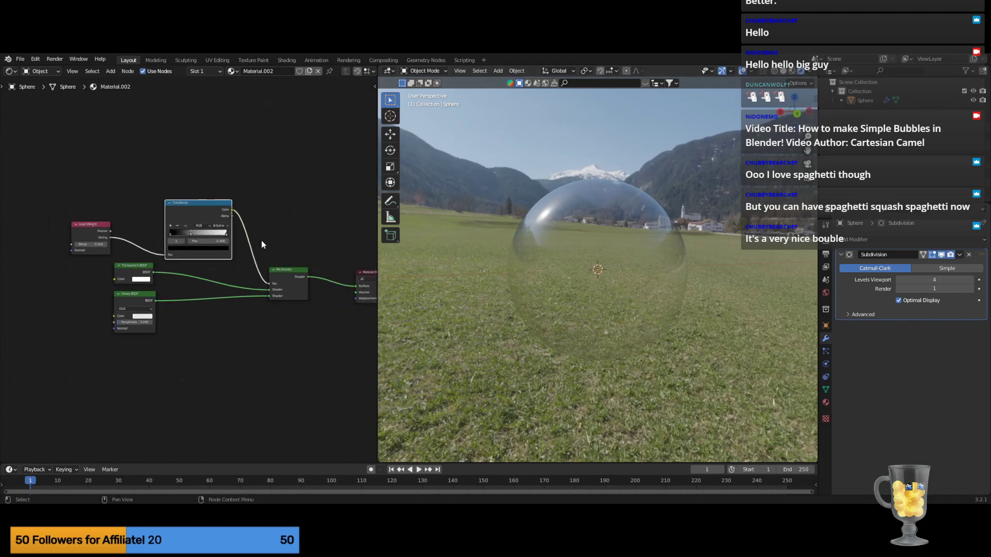
middle_drag(320, 231, 291, 230)
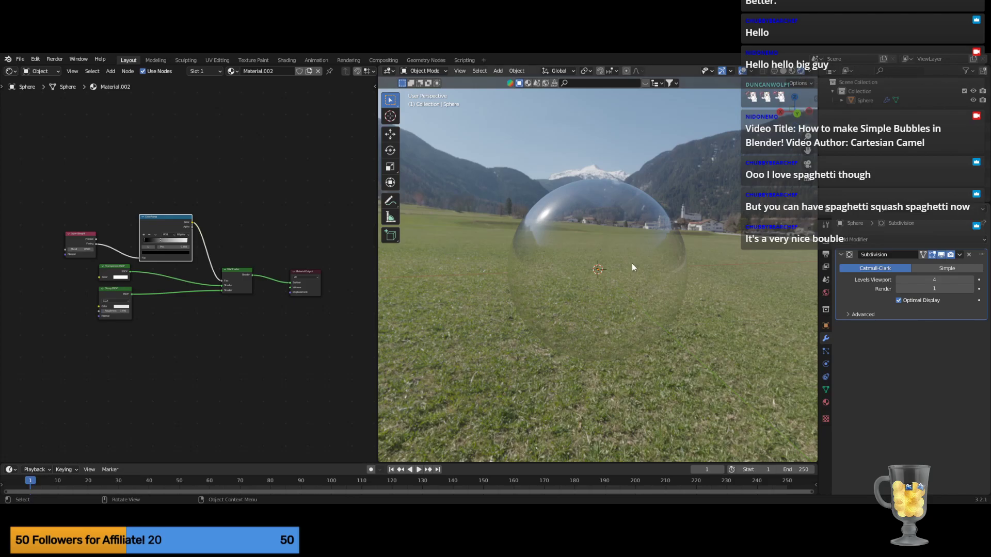
scroll(273, 341, up, 1)
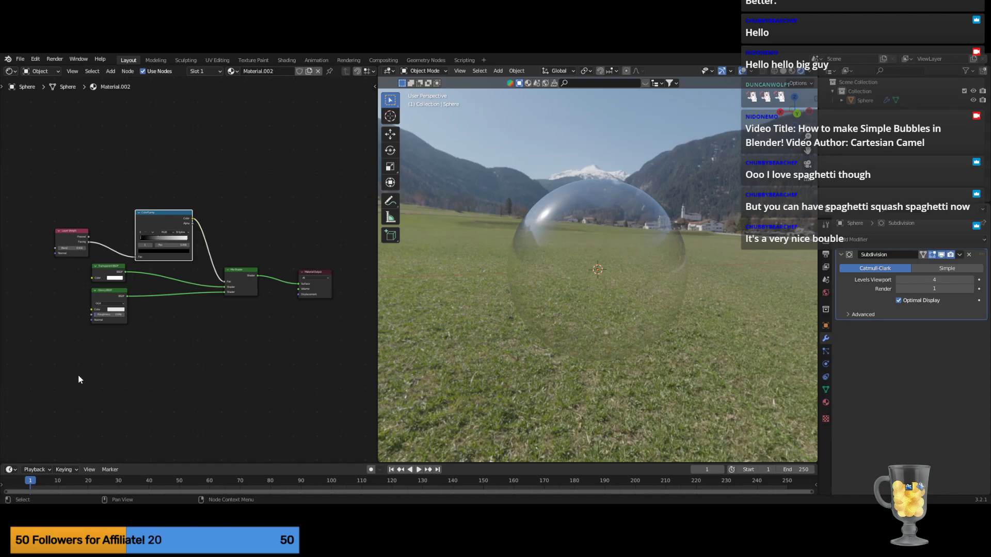
middle_drag(75, 371, 142, 369)
scroll(80, 305, up, 8)
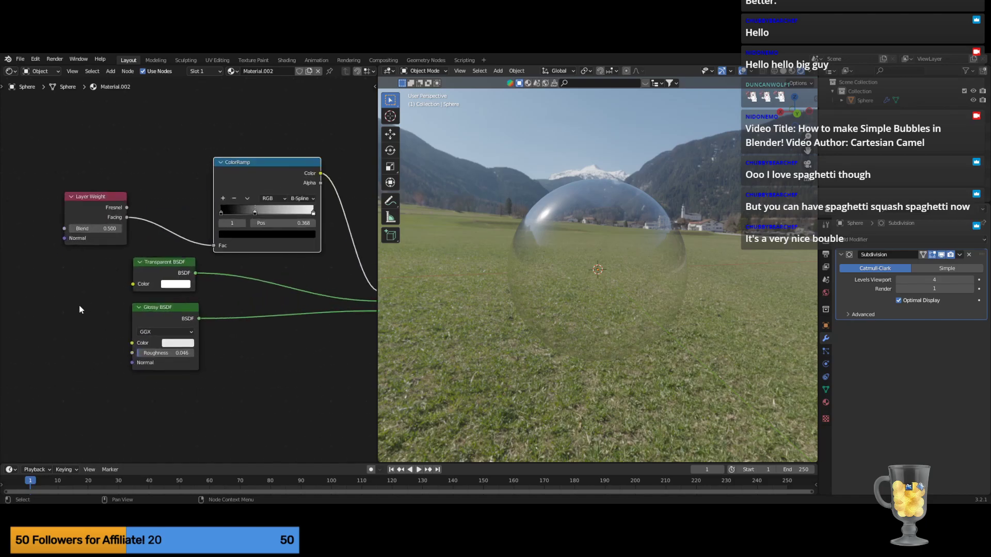
middle_drag(64, 346, 84, 334)
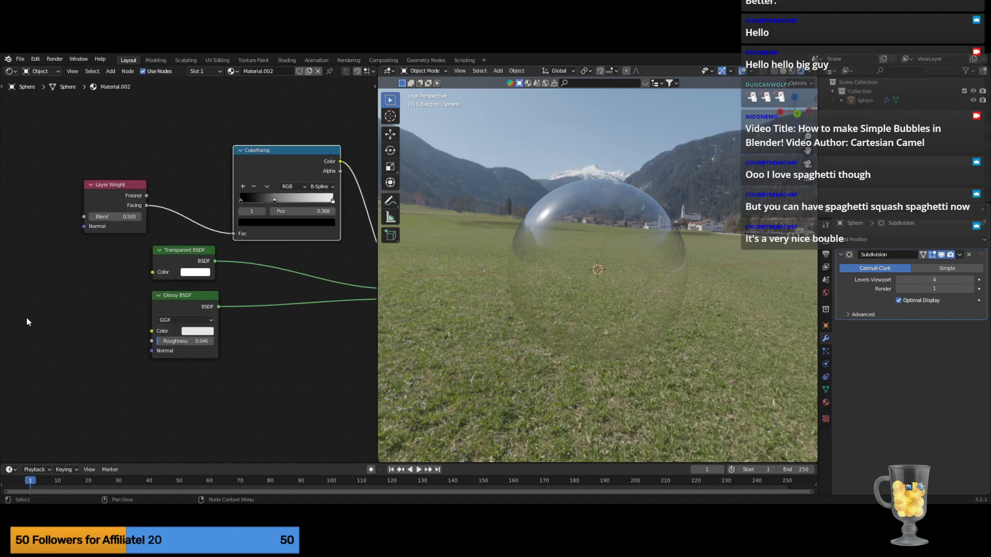
key(shift+a)
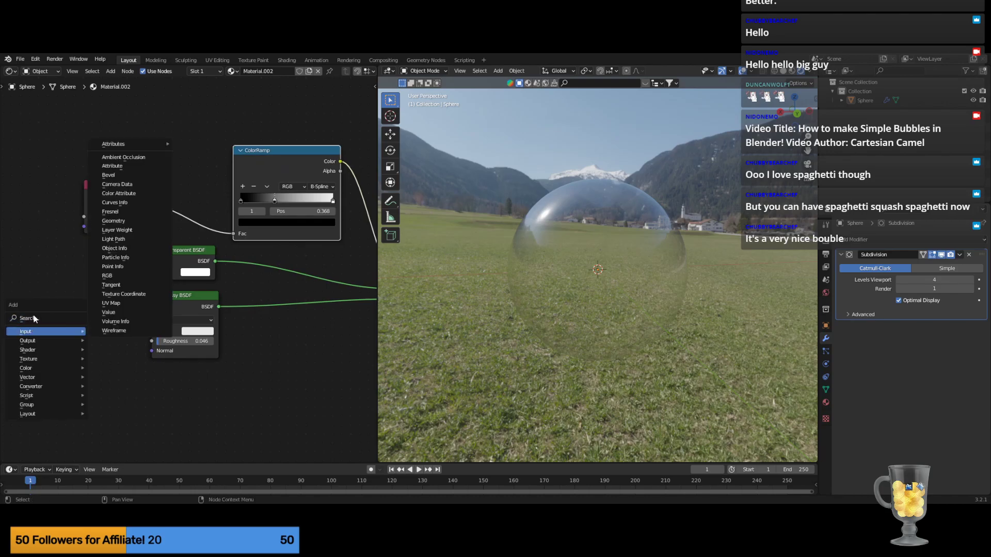
click(28, 318)
text(noise)
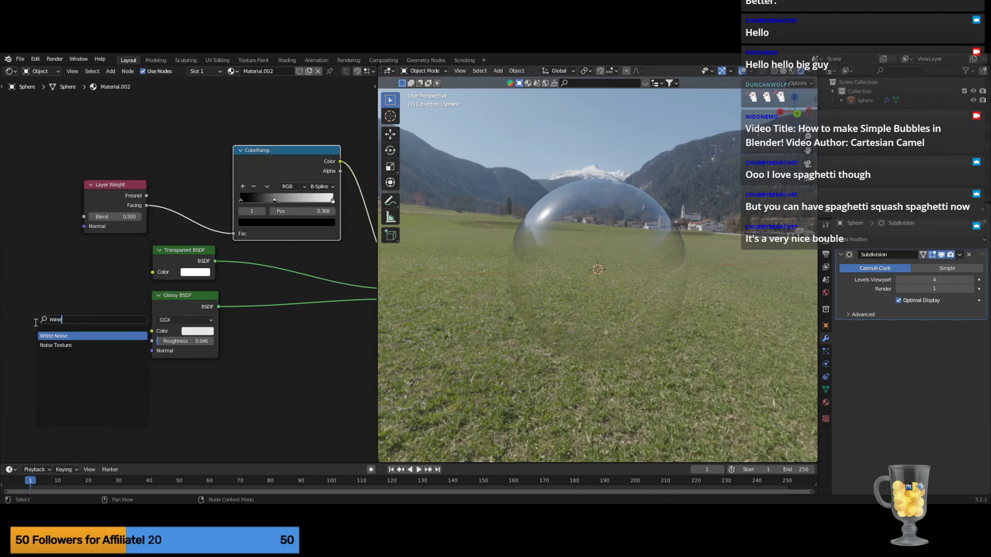
click(56, 345)
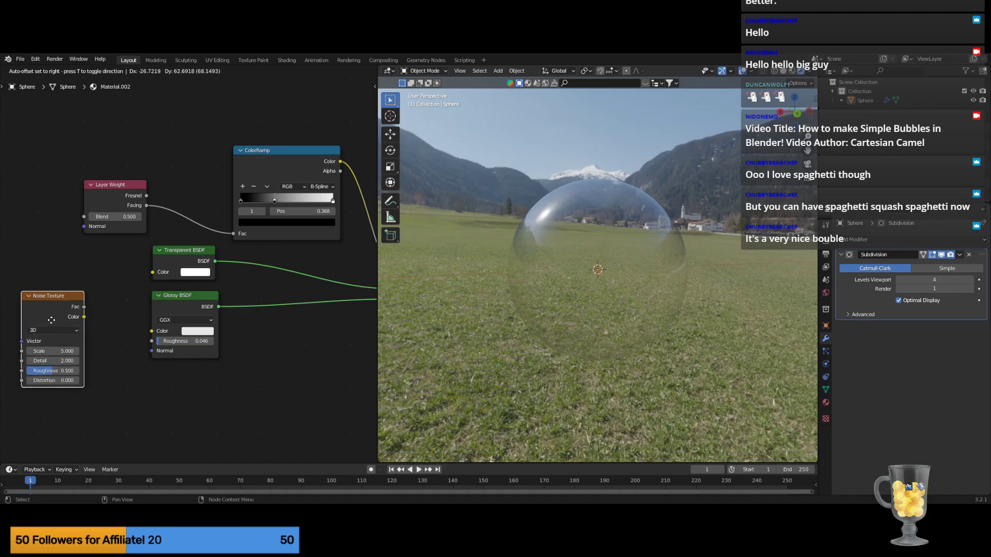
click(39, 321)
Add a Hue Saturation Value node and place it below the Noise Texture node.
middle_drag(131, 396, 235, 378)
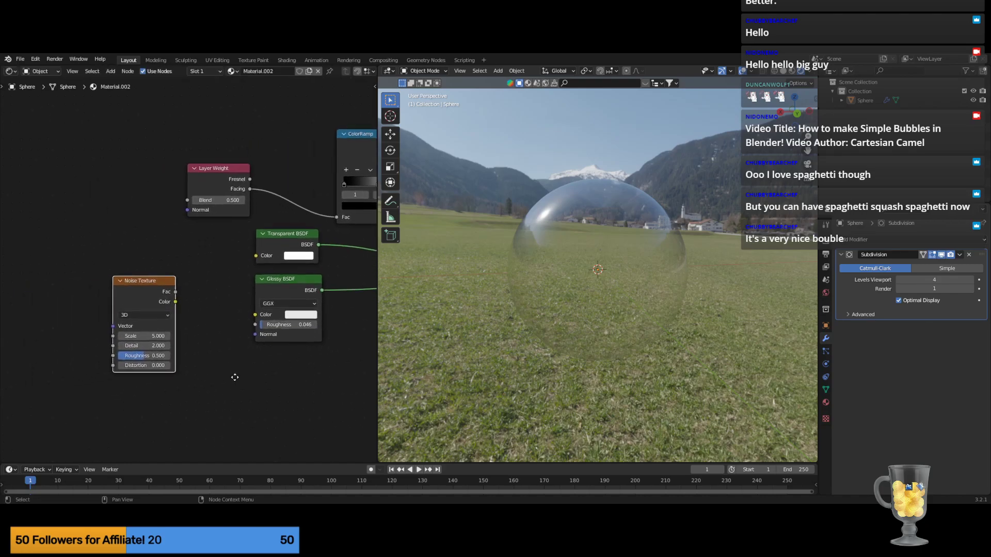
click(90, 397)
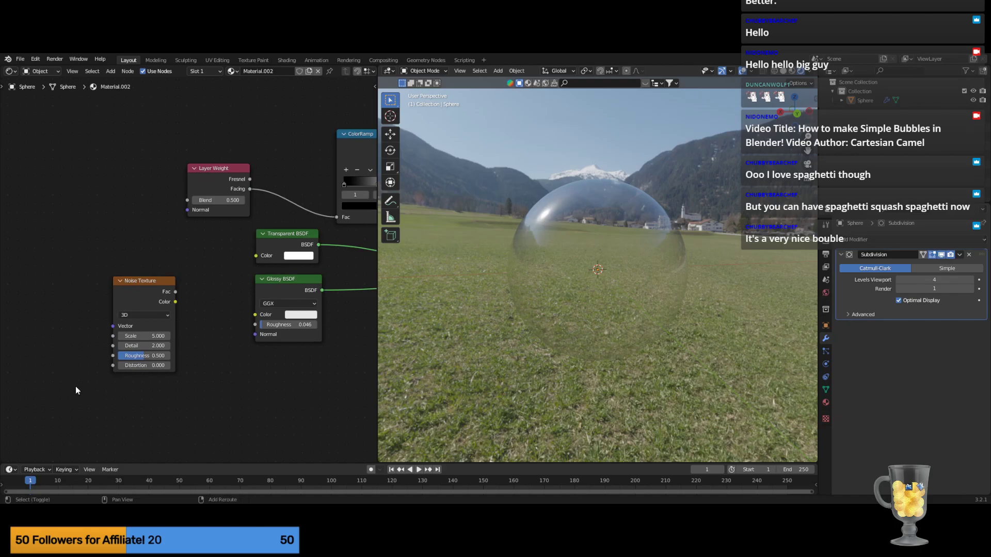
key(shift+a)
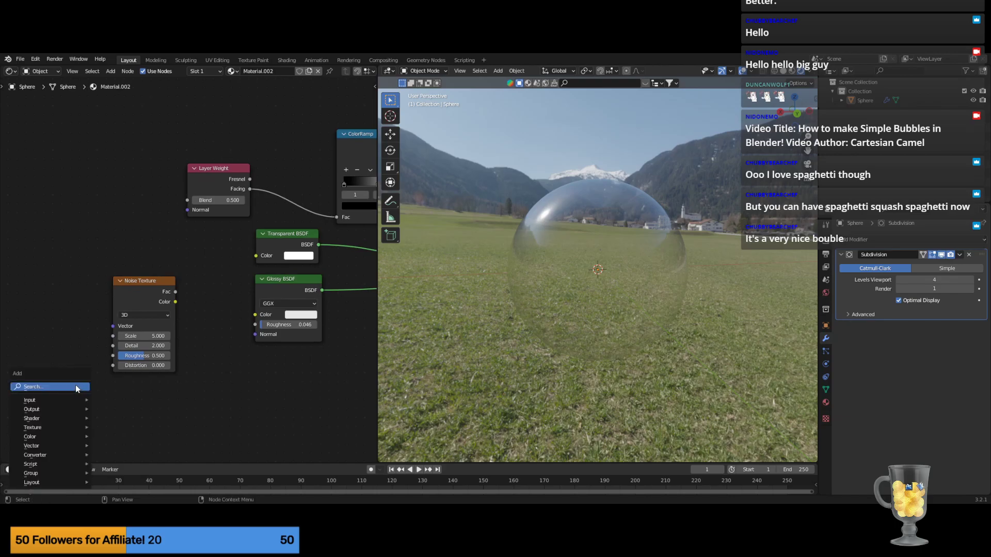
click(75, 386)
text(hue)
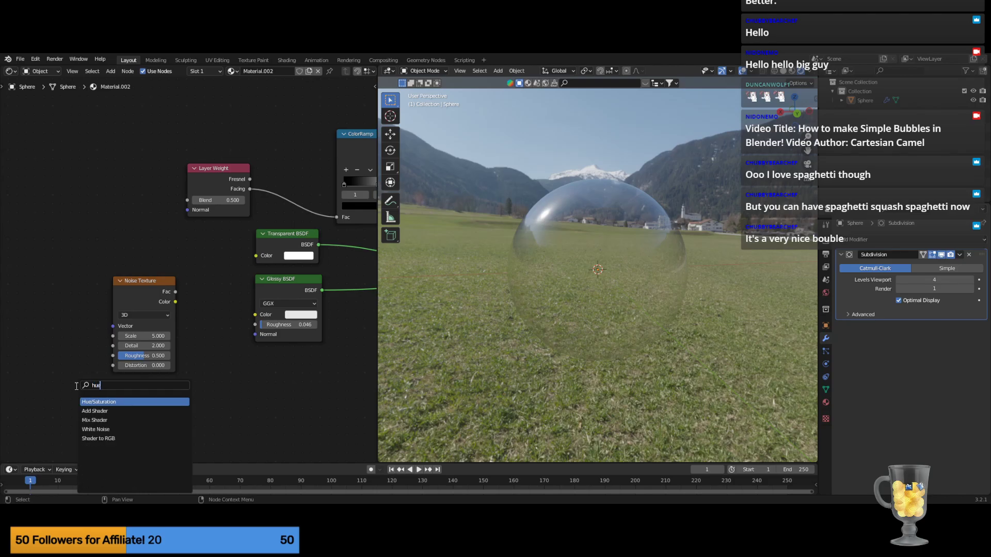
key(Return)
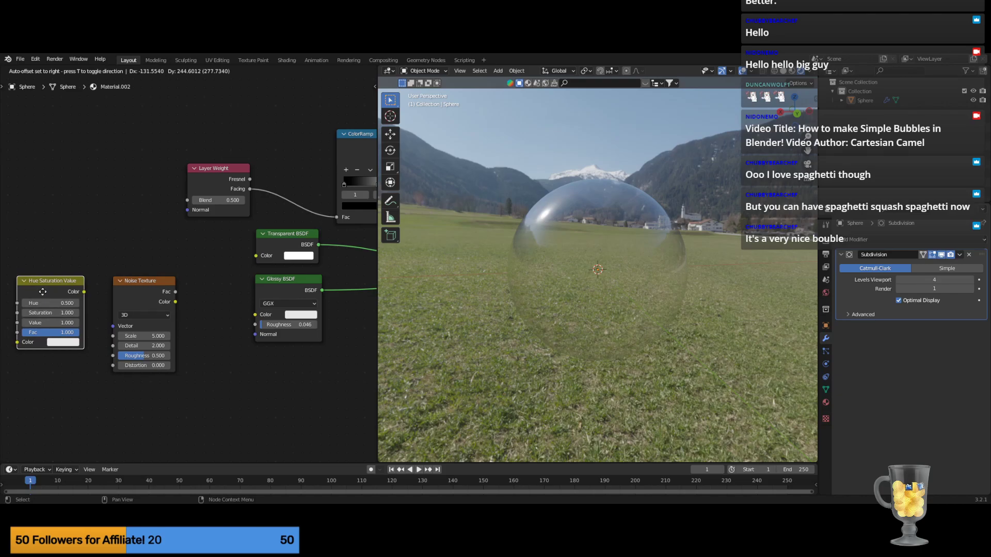
drag(42, 292, 138, 399)
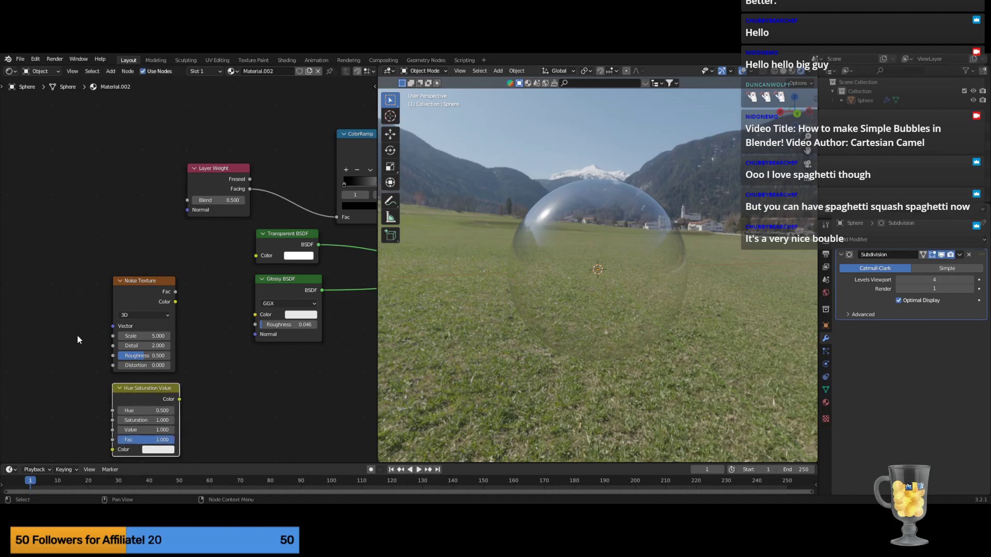
Add a Texture Coordinate node left of the Noise Texture and connect its Object output to the noise Vector input.
key(shift+a)
click(24, 284)
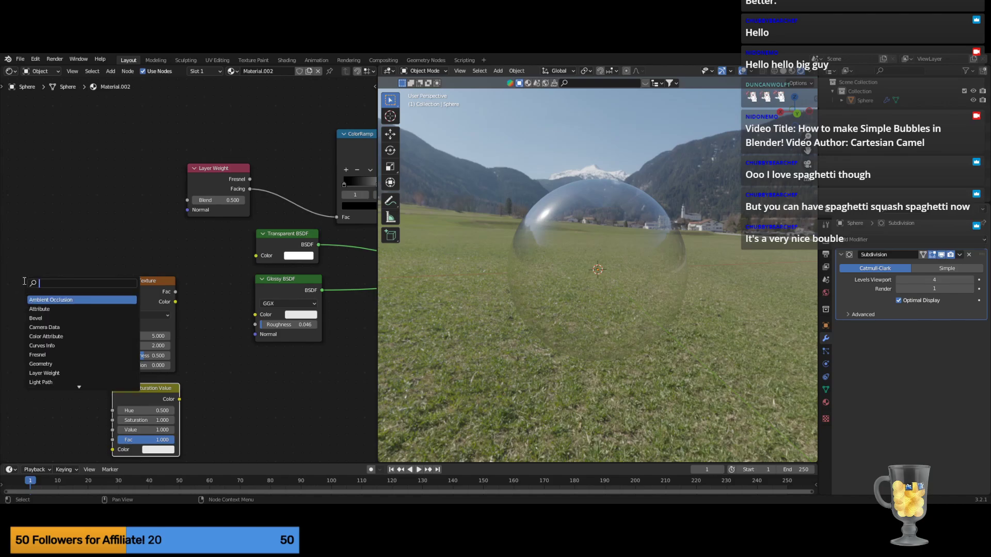
text(text)
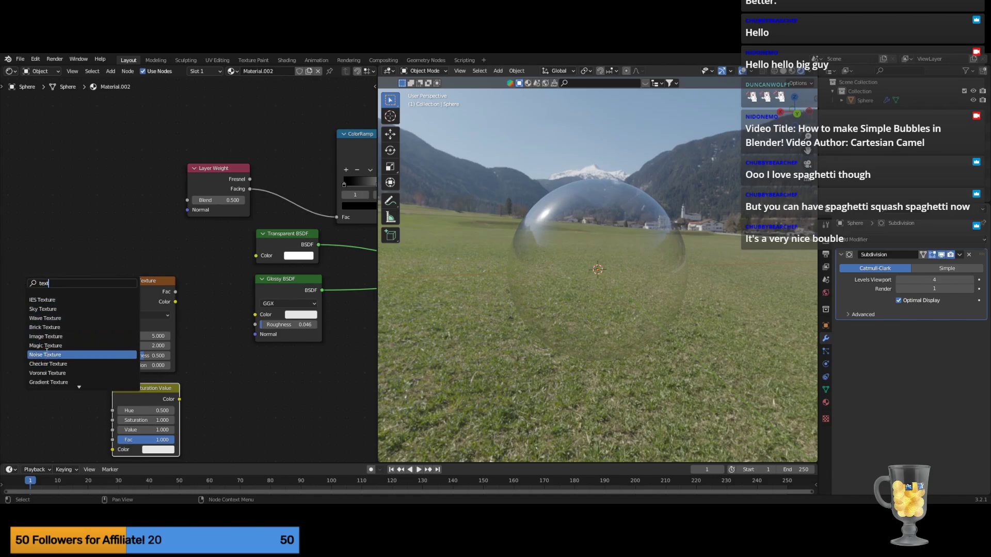
text(ure co)
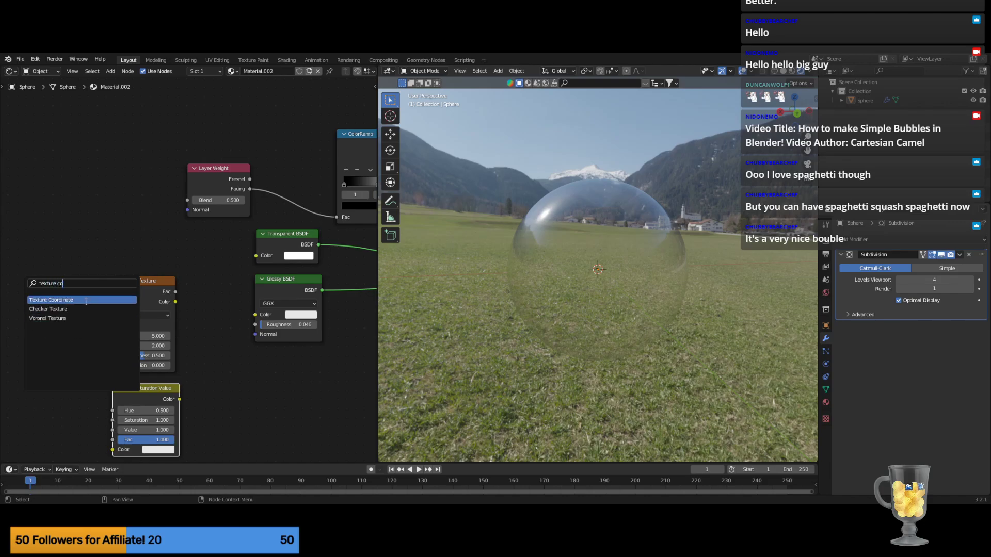
key(Return)
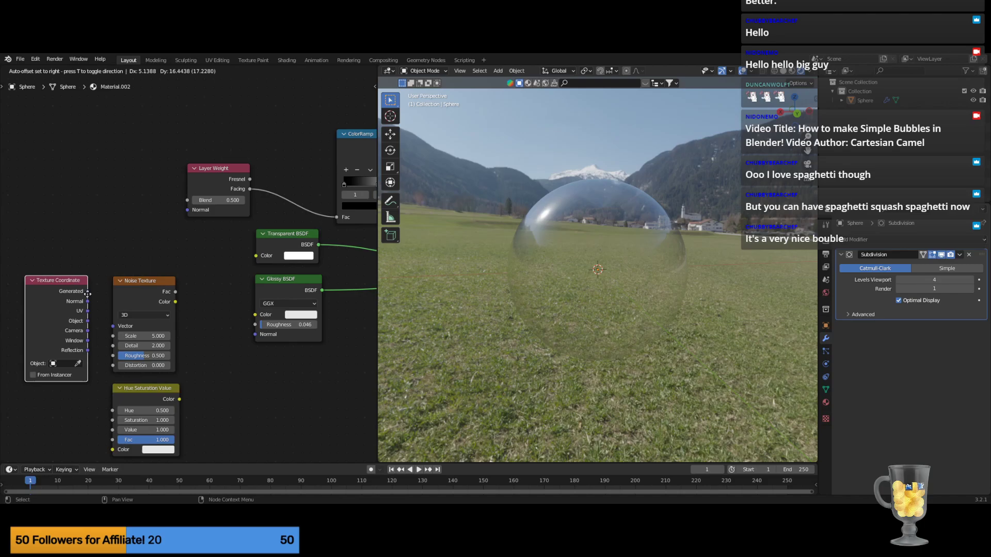
click(88, 293)
middle_drag(82, 198, 146, 185)
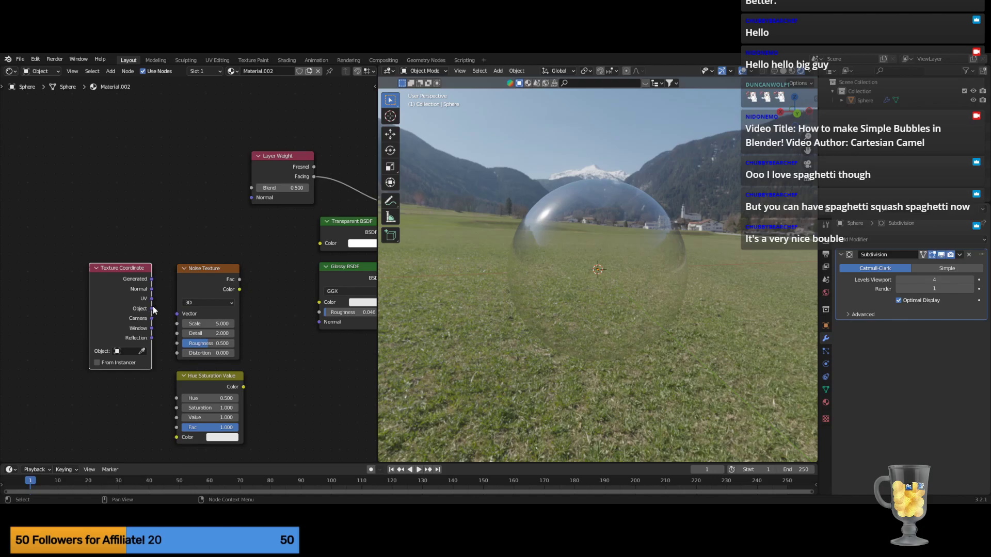
drag(151, 308, 177, 314)
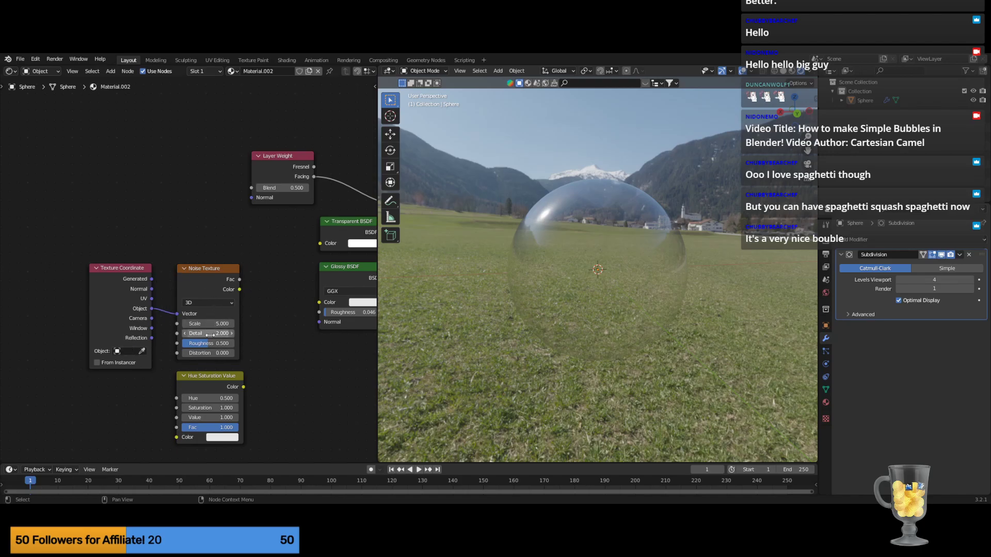
Set the Noise Texture's Detail to 0 and Scale to 2, and connect its Color output to the Glossy BSDF Color.
drag(206, 334, 175, 333)
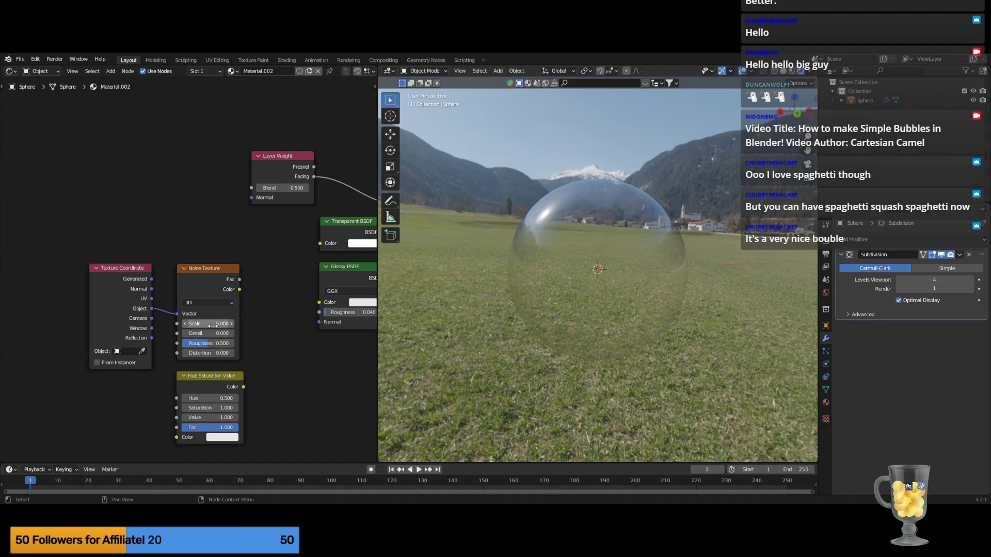
click(213, 324)
text(2)
key(Return)
drag(239, 289, 319, 301)
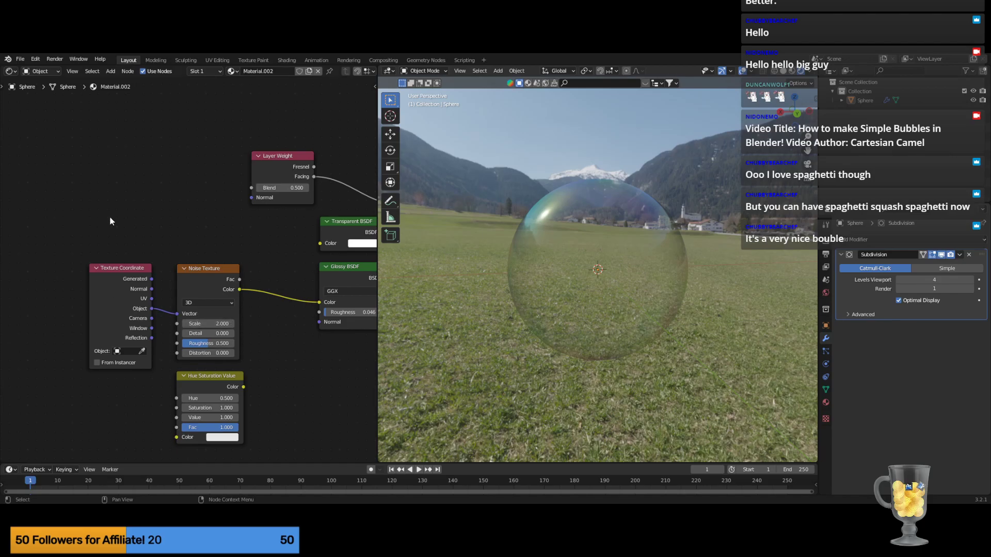
Move the Texture Coordinate and Noise Texture nodes together to the left, leaving a gap before the Glossy BSDF.
drag(51, 212, 116, 270)
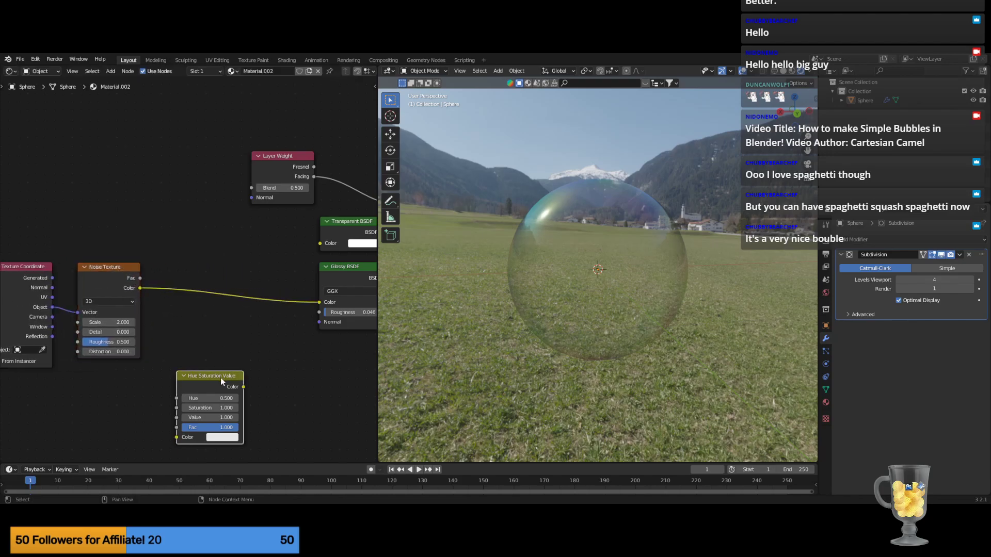
Insert the Hue Saturation Value node into the link between the Noise Texture and Glossy BSDF, and set its Hue to 1.5.
drag(221, 377, 232, 256)
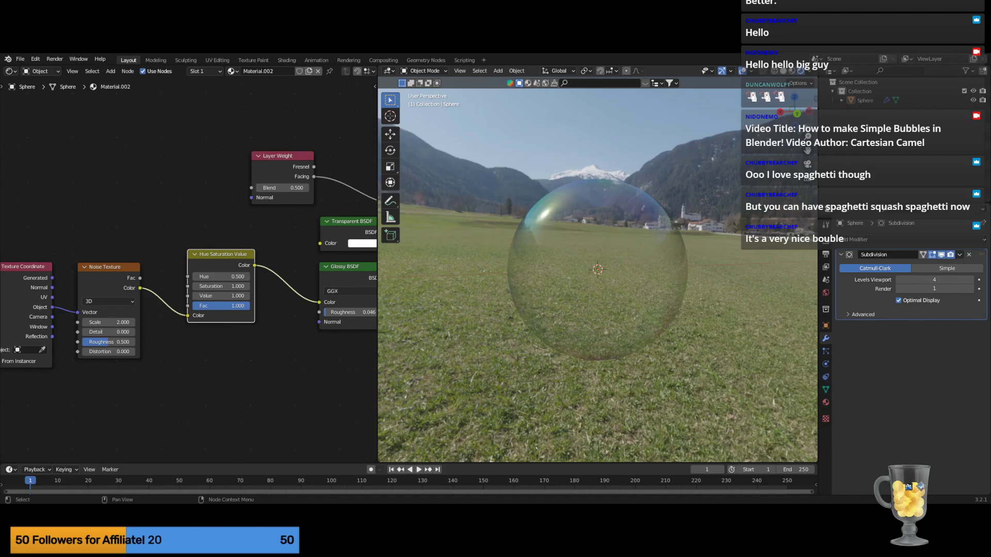
click(235, 277)
text(1)
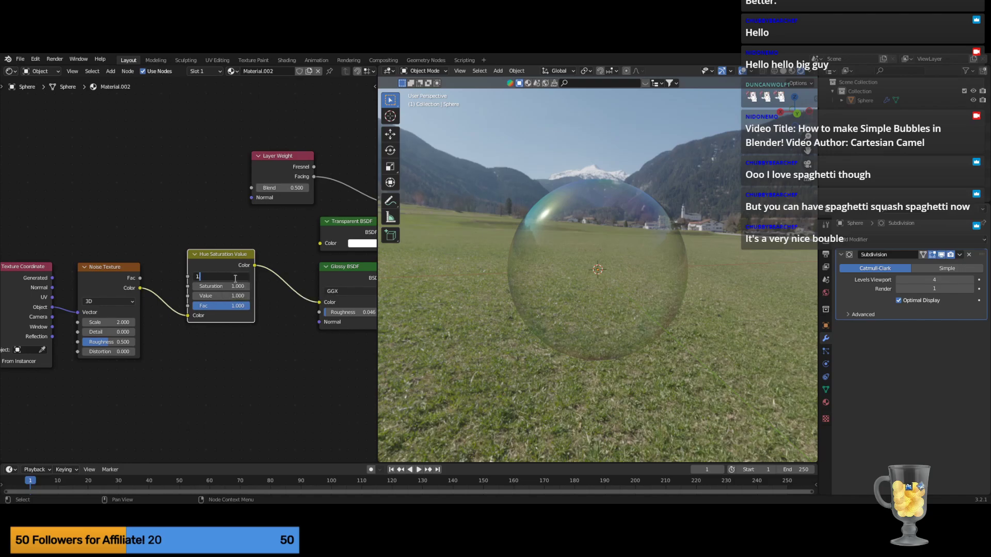
text(.5)
key(Return)
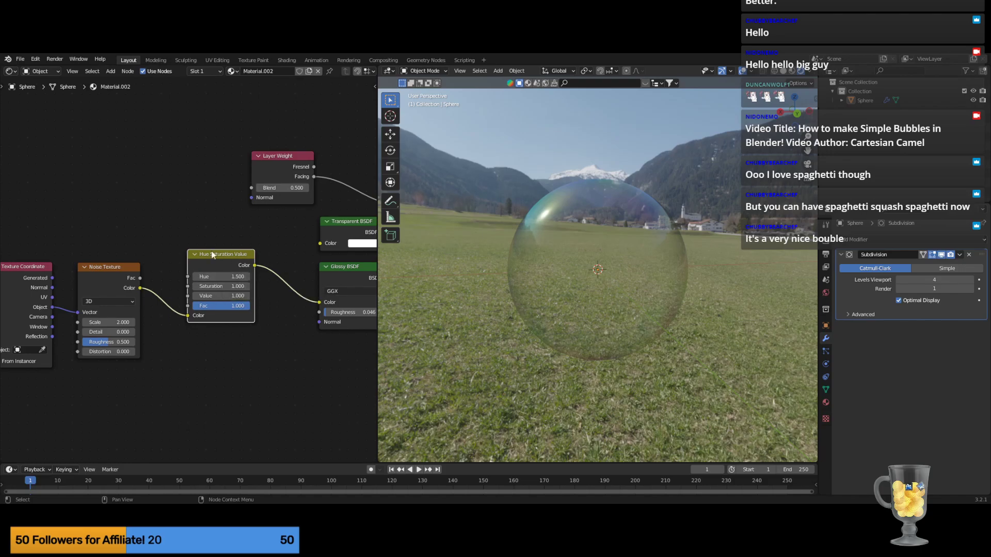
Set the Value of the Hue Saturation Value node to 2 and check the bubble's reflections.
click(226, 295)
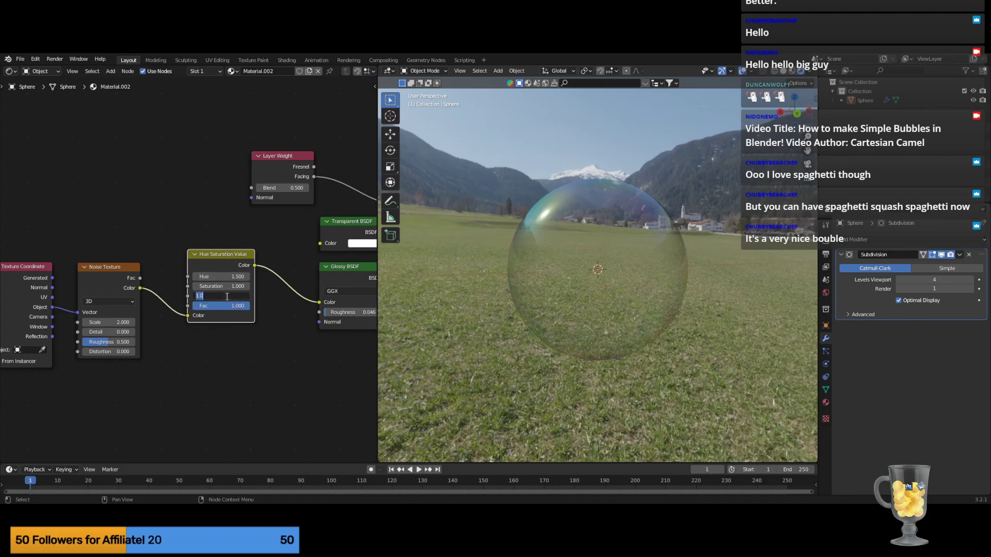
text(2)
key(Return)
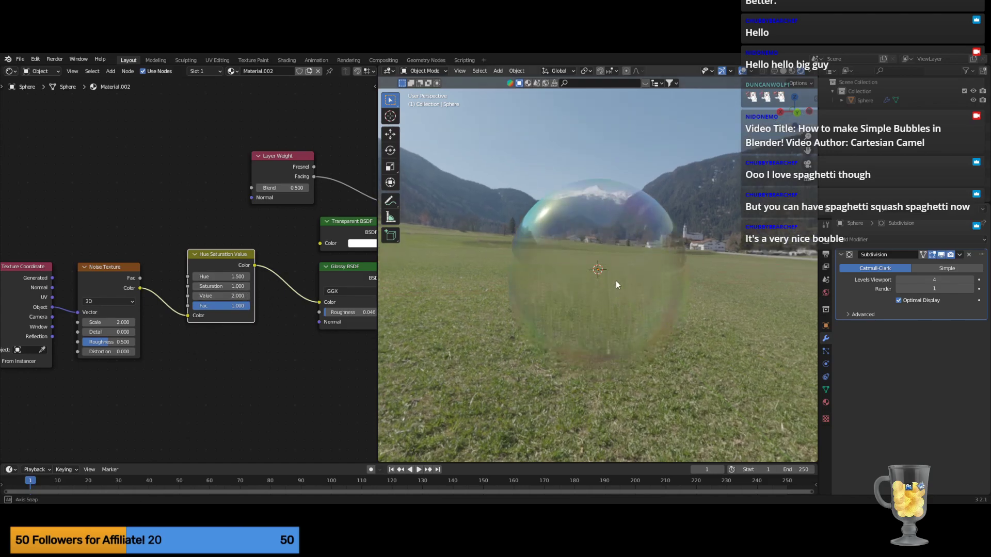
mouse_move(615, 280)
middle_down()
mouse_move(612, 265)
mouse_move(600, 284)
mouse_move(616, 292)
middle_up()
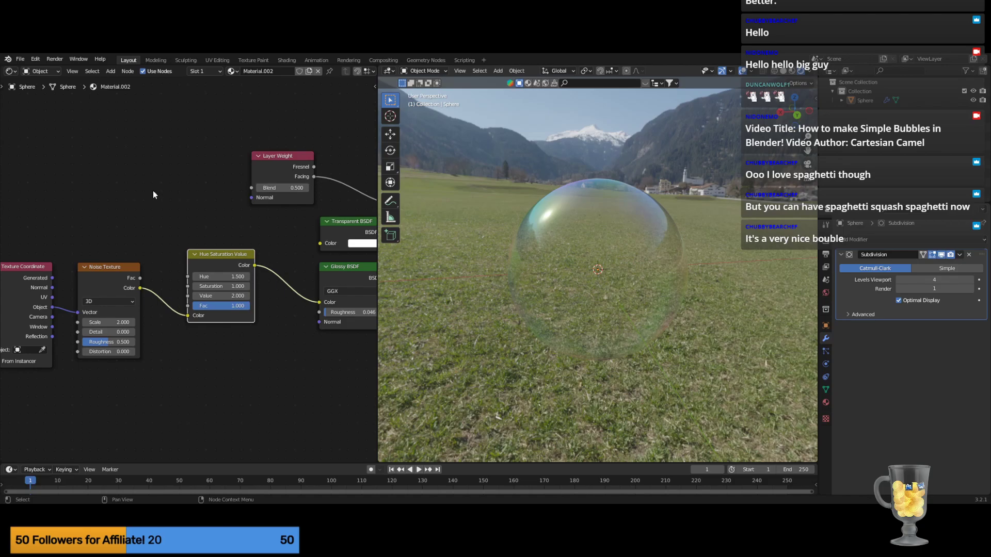
Move the Layer Weight node slightly up and right, beside the color ramp node, and deselect it.
scroll(217, 200, down, 1)
scroll(176, 160, down, 3)
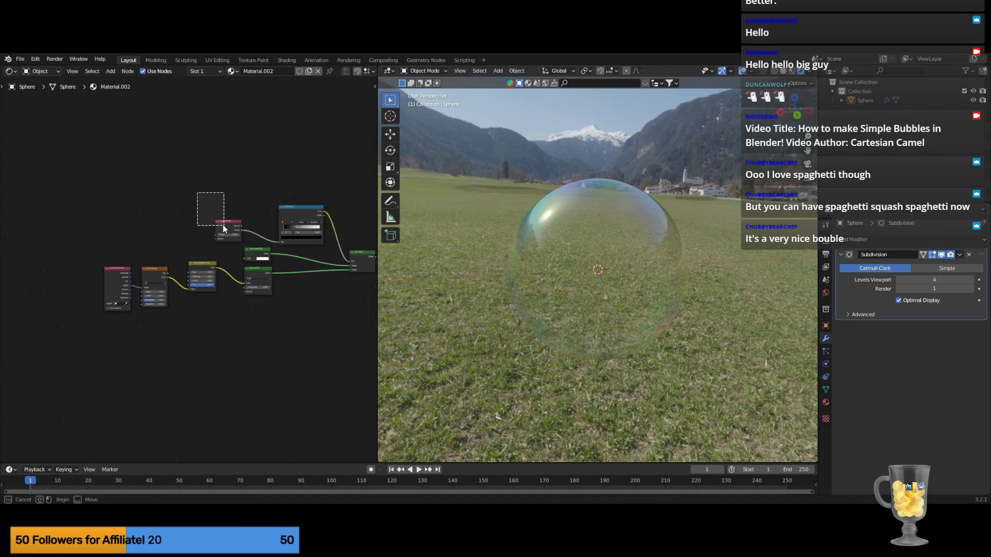
drag(236, 219, 242, 208)
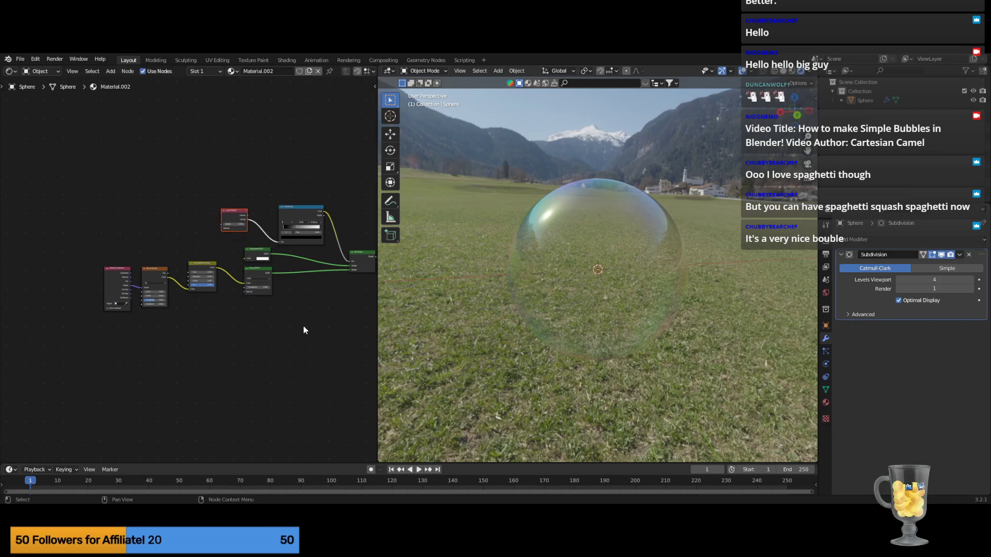
click(304, 331)
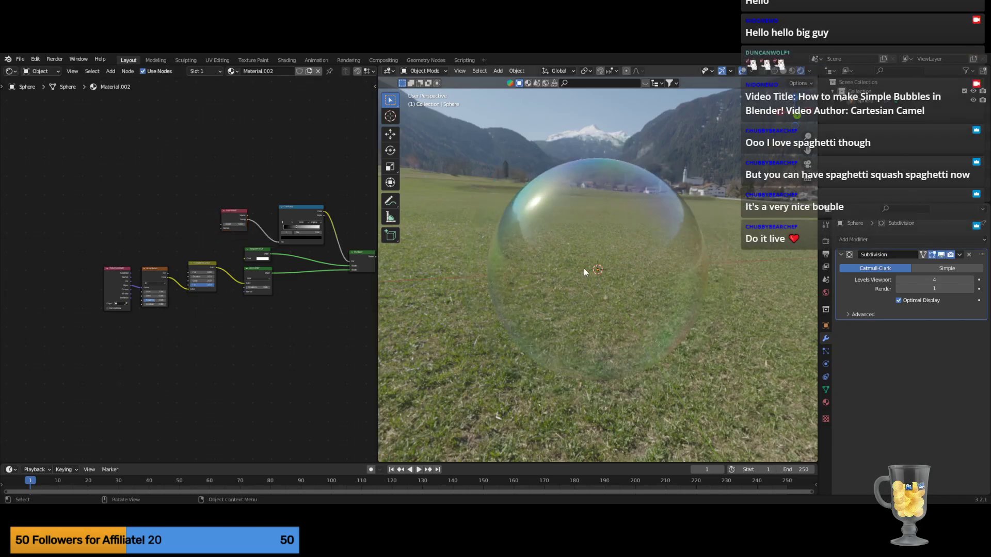
Duplicate the bubble twice, placing one copy above and to the left of the original and the other to its right.
scroll(583, 268, down, 3)
scroll(489, 267, down, 1)
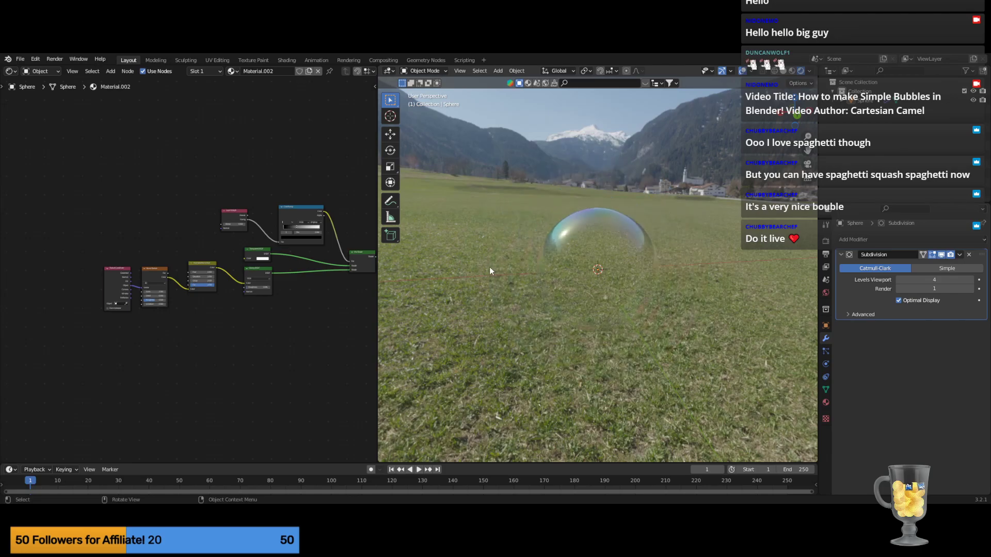
drag(494, 162, 663, 292)
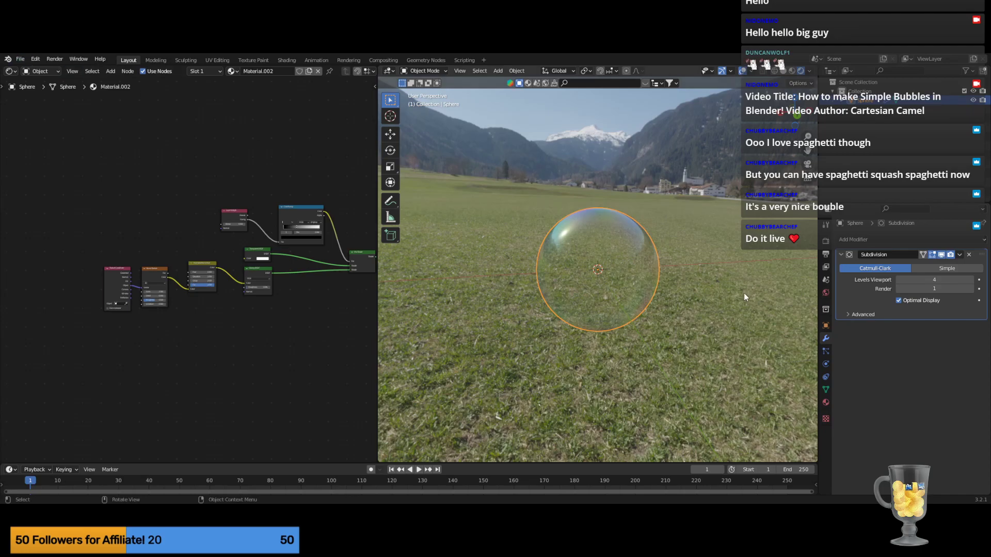
key(shift)
key(shift+d)
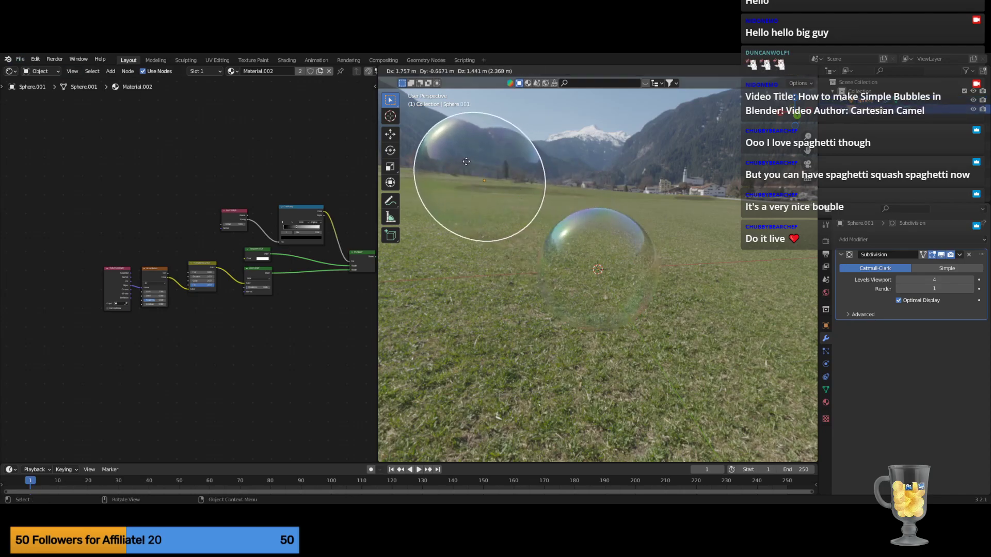
click(459, 169)
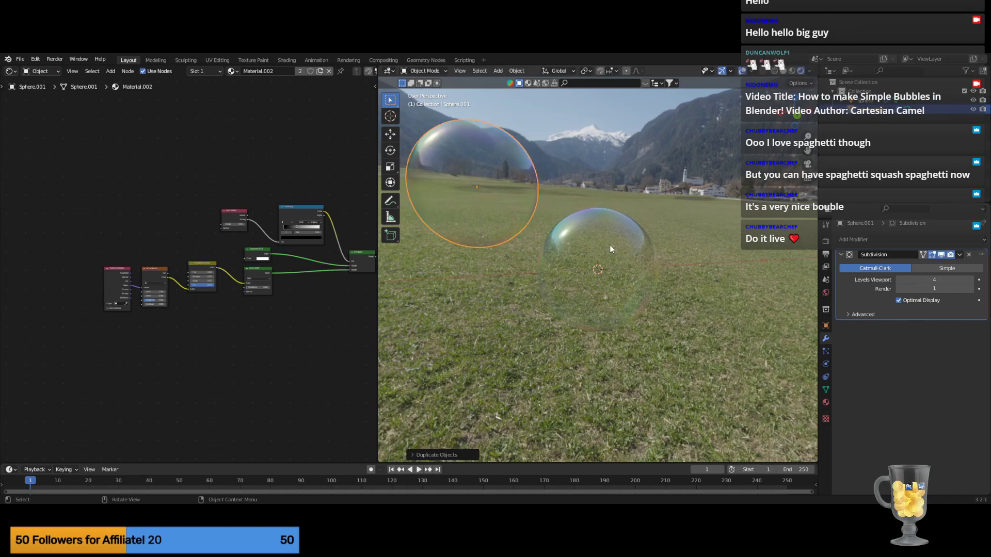
key(shift+d)
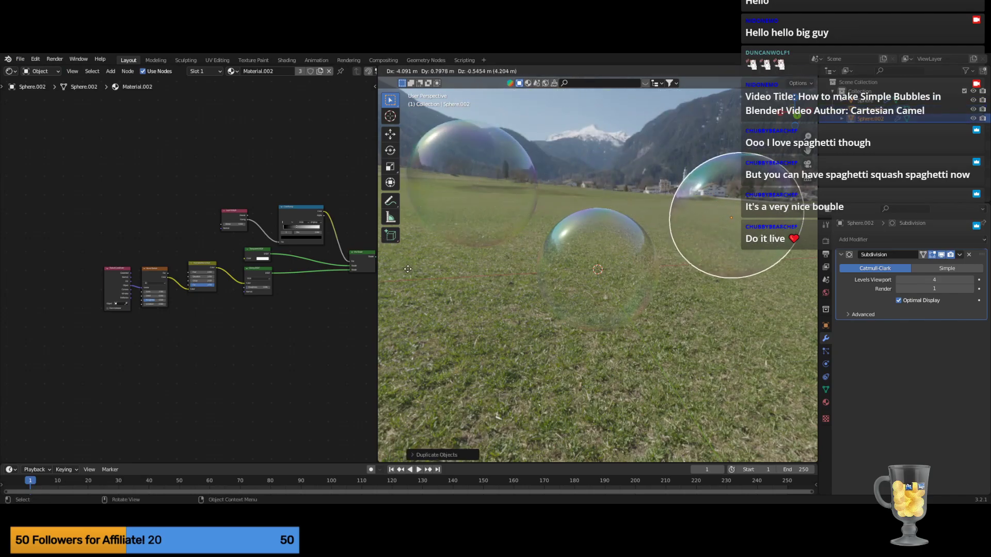
click(409, 285)
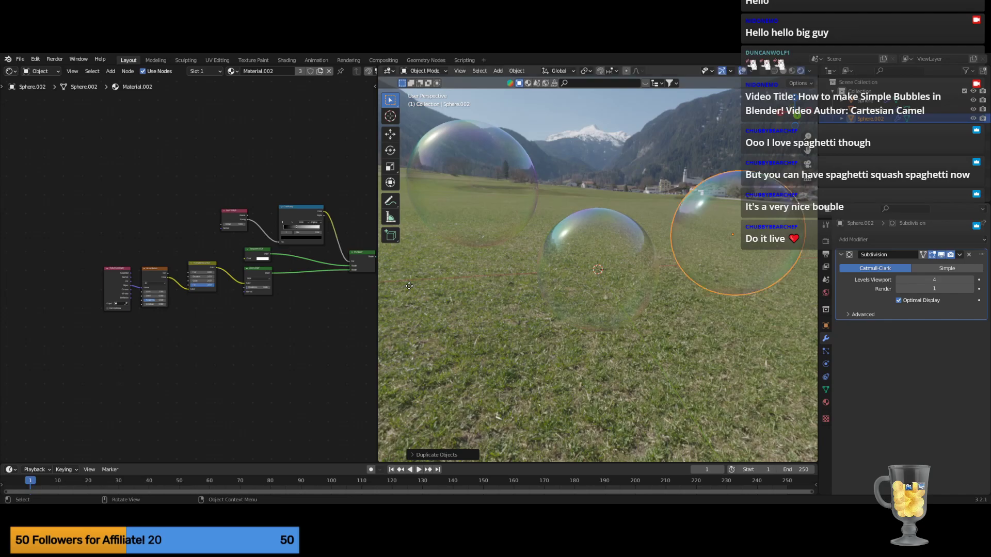
Duplicate the upper-left bubble and place the copy about 3 m lower, over the grass.
click(475, 179)
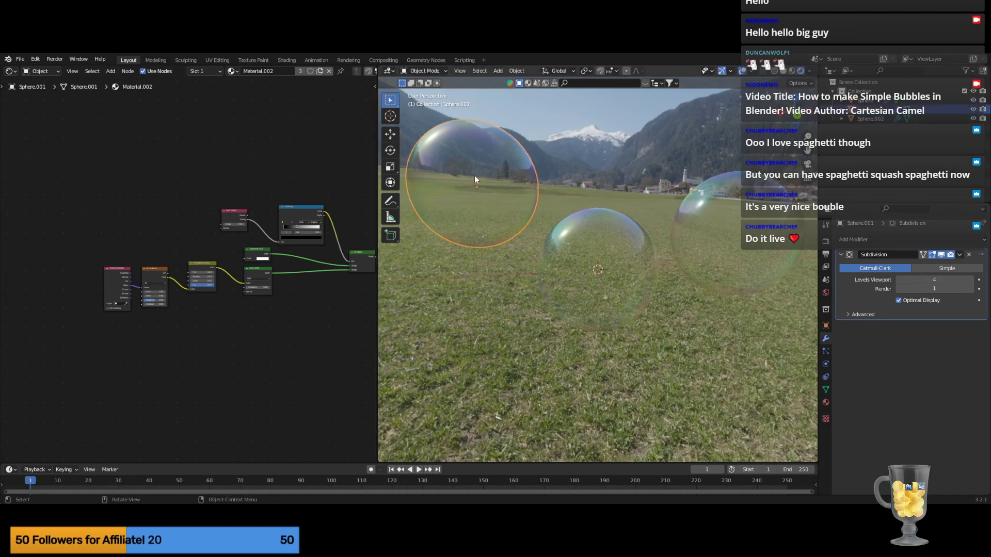
key(shift)
key(shift+d)
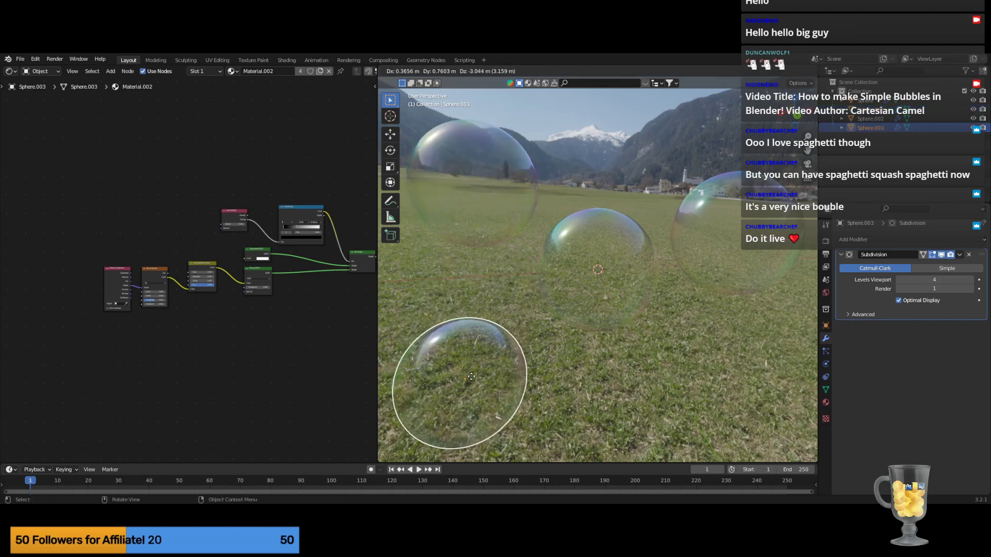
click(472, 376)
Scale the upper-left bubble down to about 0.37 of its size.
scroll(649, 364, down, 2)
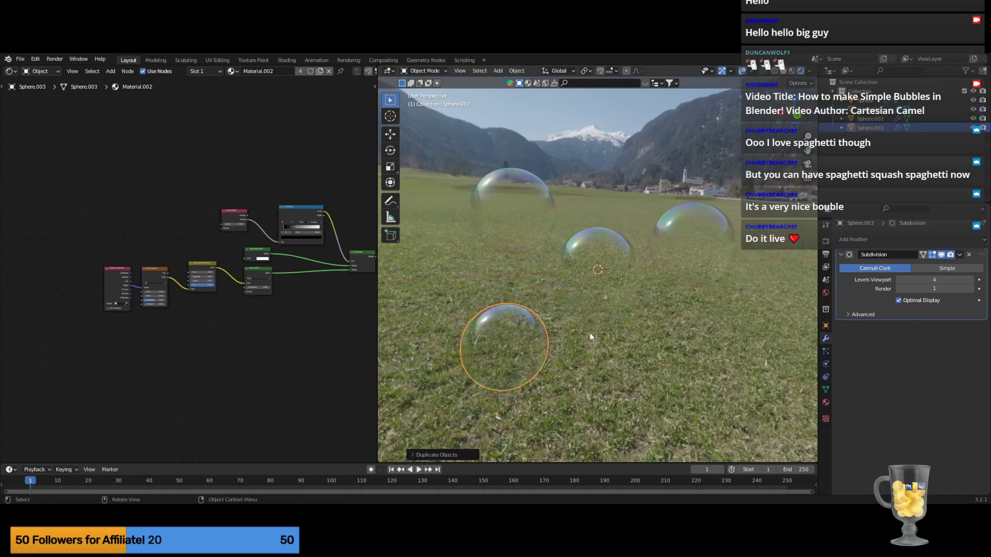
middle_drag(590, 333, 488, 229)
click(520, 202)
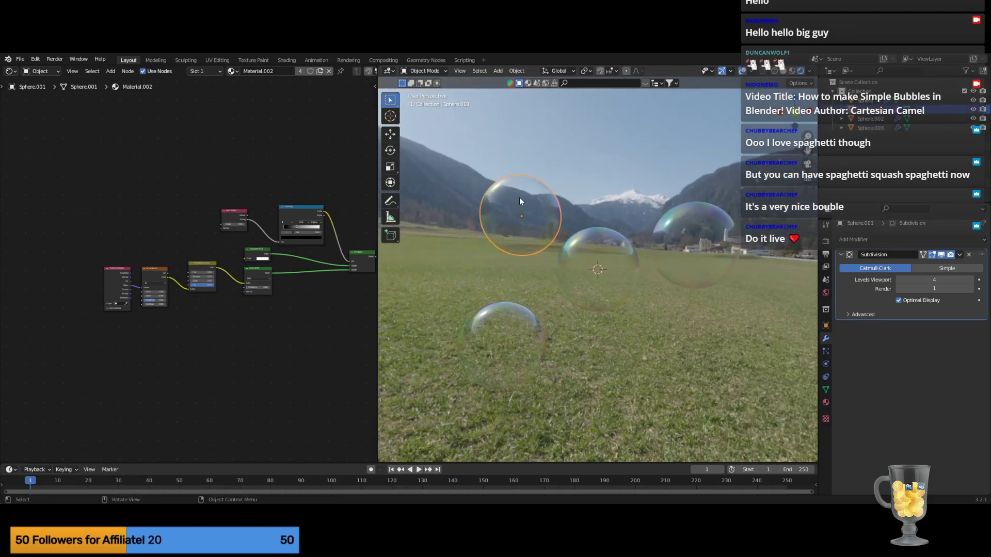
key(s)
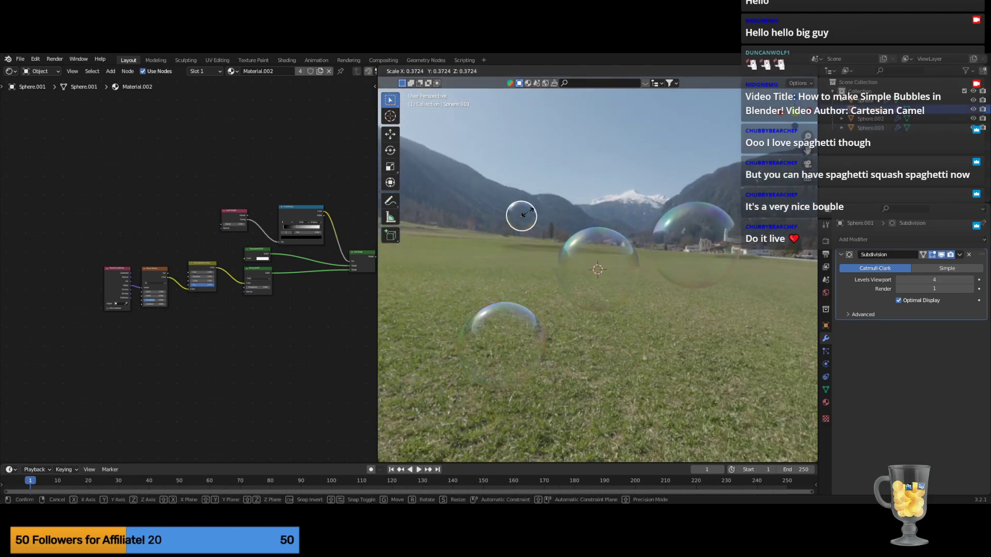
click(529, 216)
Scale the bubble to the right of the original up to about four times its size.
click(704, 242)
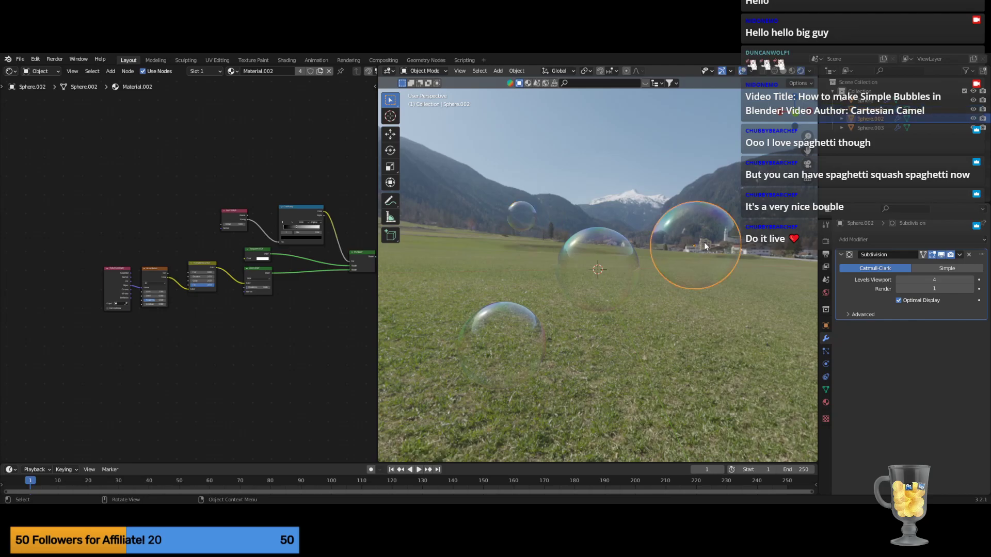
key(s)
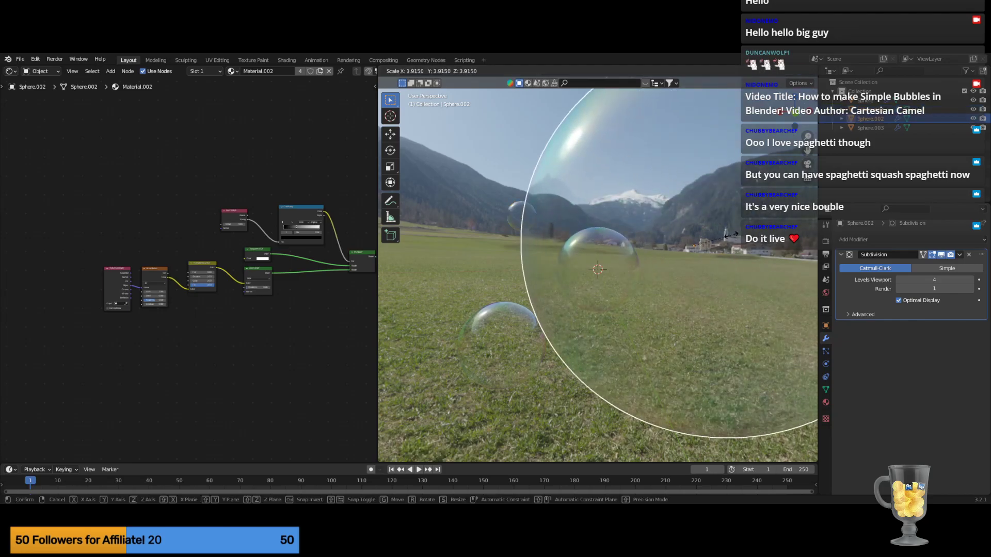
click(681, 245)
Move the enlarged bubble up and to the right, in front of the snowy mountain peak.
middle_drag(497, 246, 561, 262)
click(600, 257)
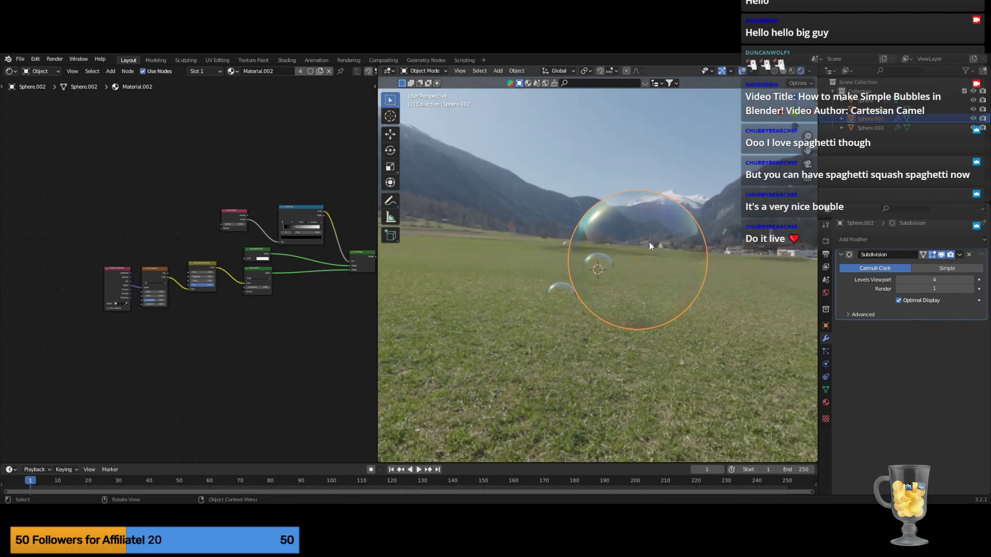
key(g)
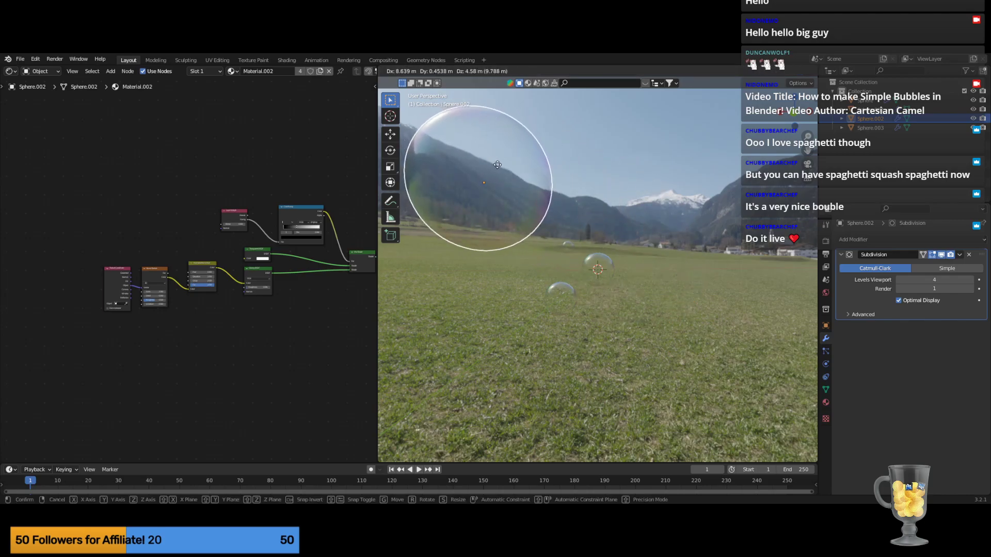
click(498, 168)
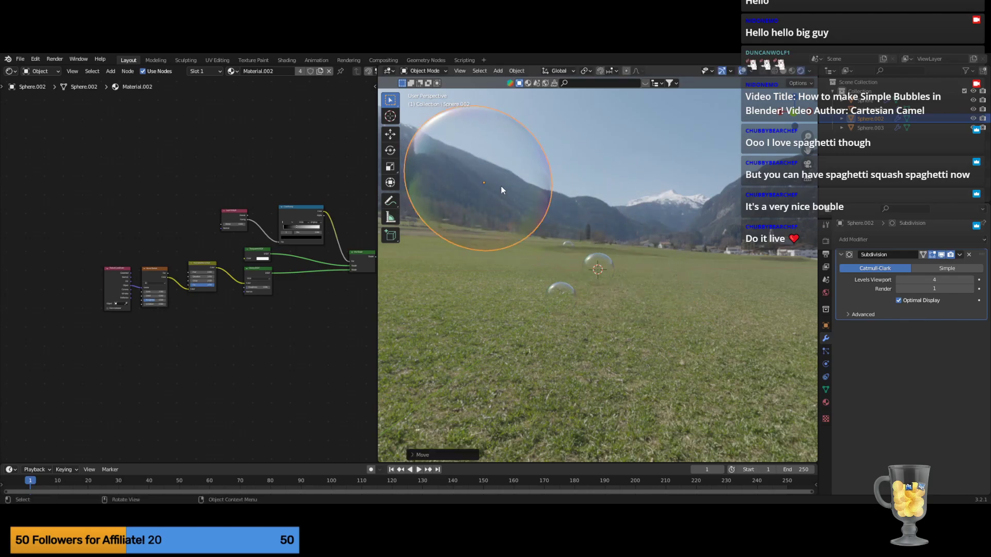
key(g)
click(694, 199)
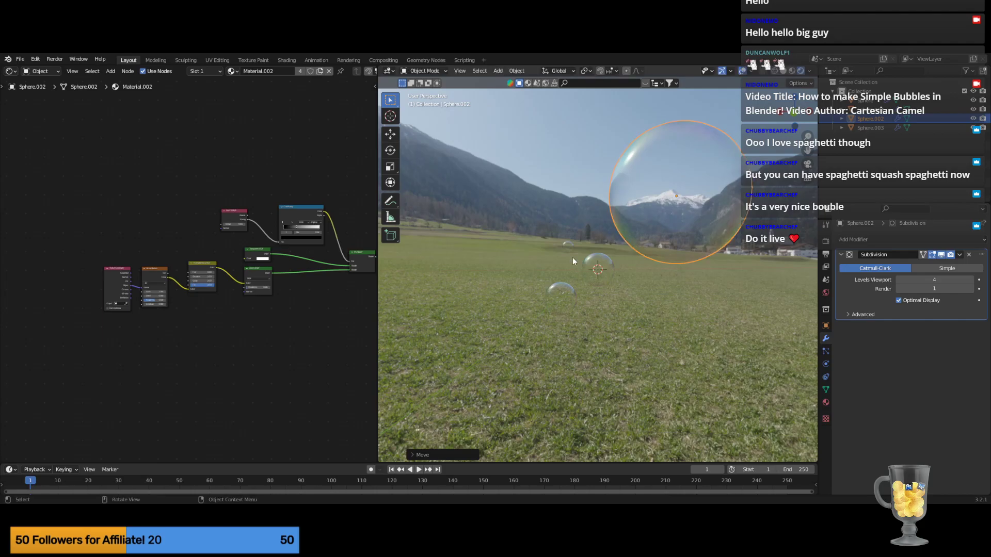
Move the smallest bubble up into the sky, to the left of the large bubble.
click(569, 245)
key(g)
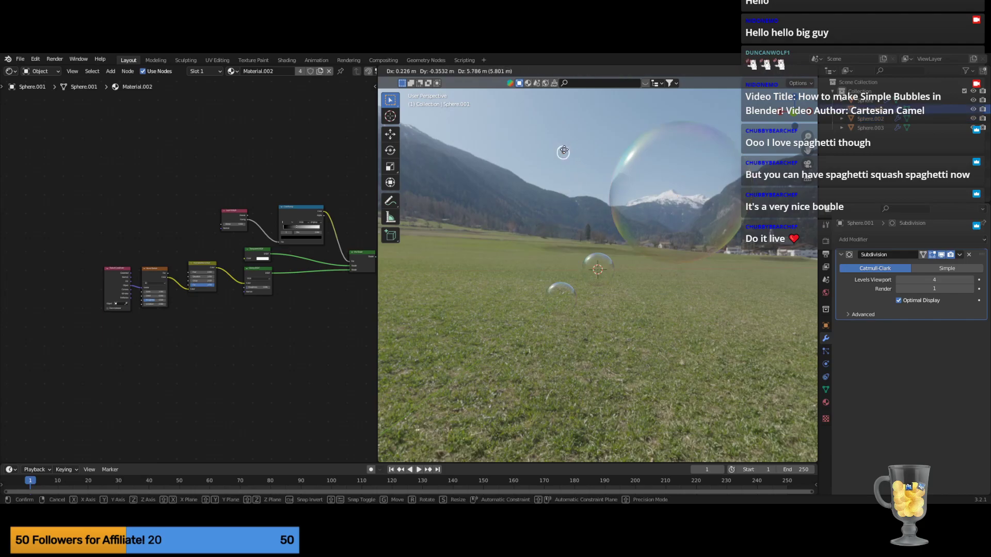
click(588, 206)
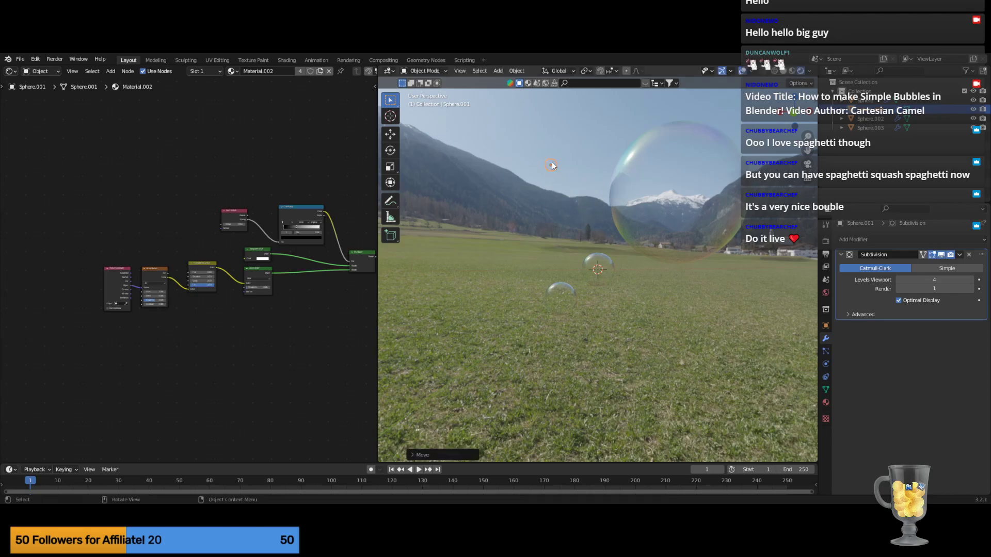
Move the original bubble and the lower copy together up toward the horizon.
drag(533, 239, 596, 316)
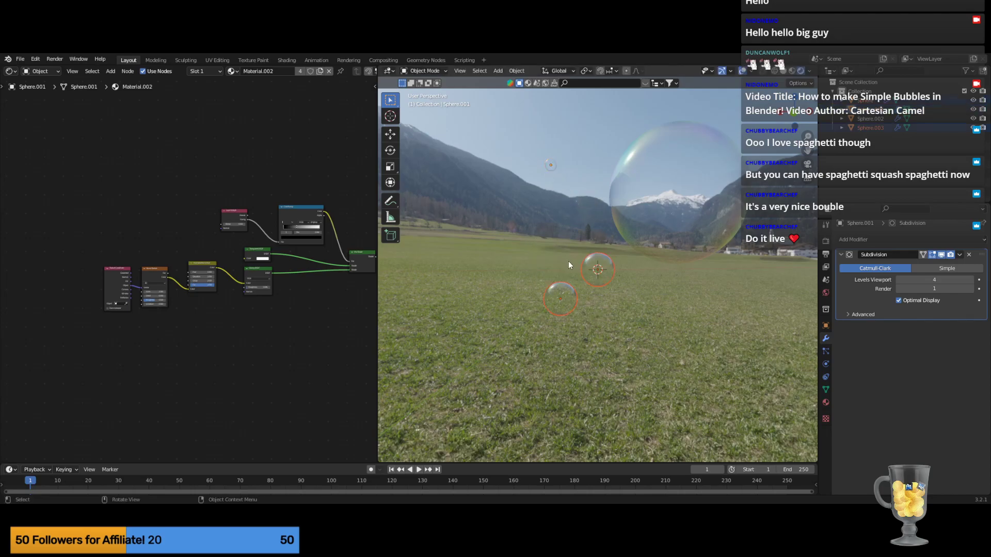
key(g)
click(551, 222)
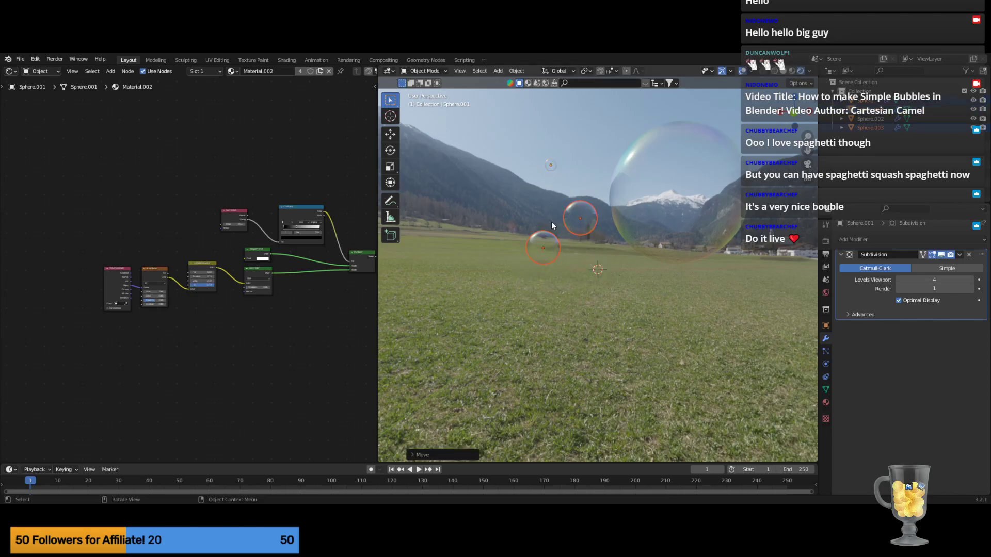
Move the lower copy down to the far left of the view and scale it up to about 4.26 times its size.
click(547, 249)
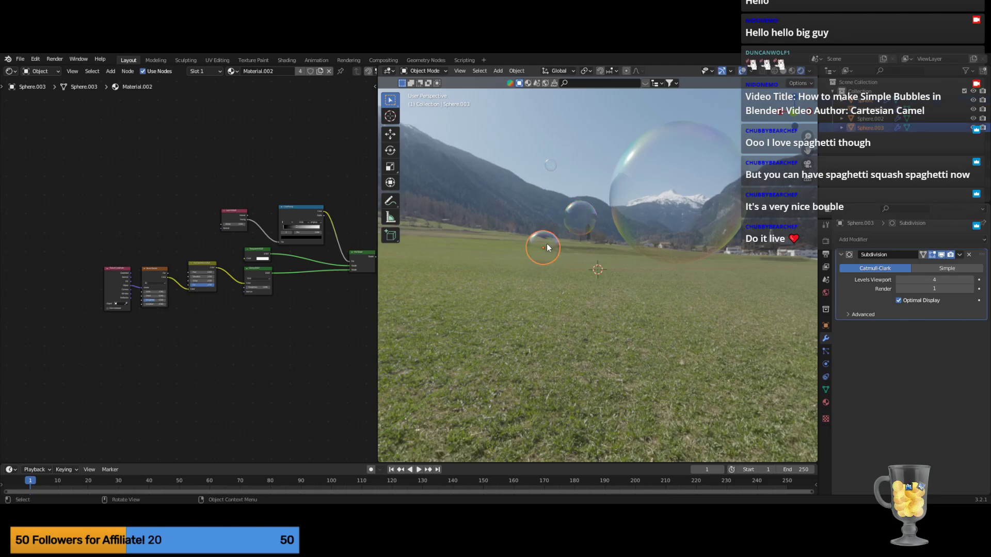
key(g)
click(457, 279)
key(s)
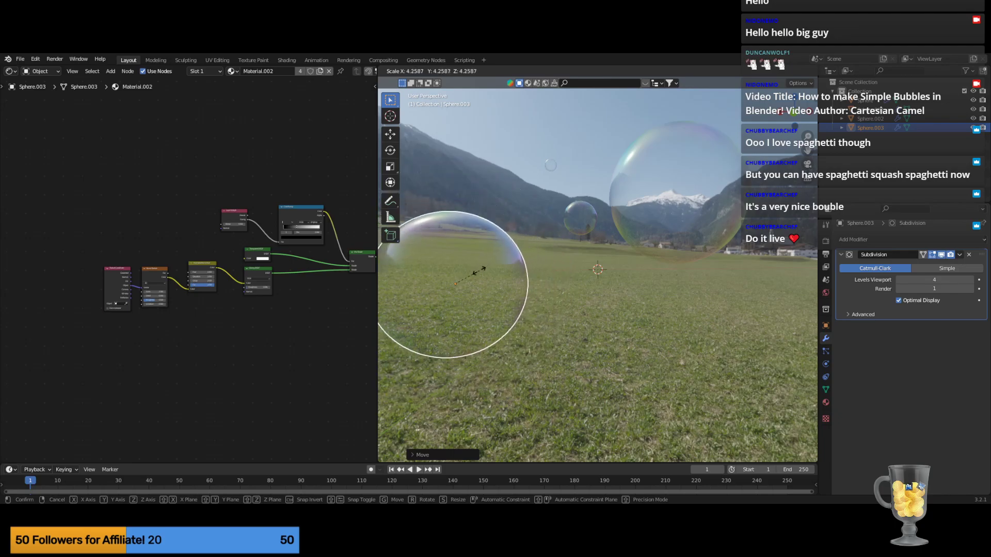
click(478, 269)
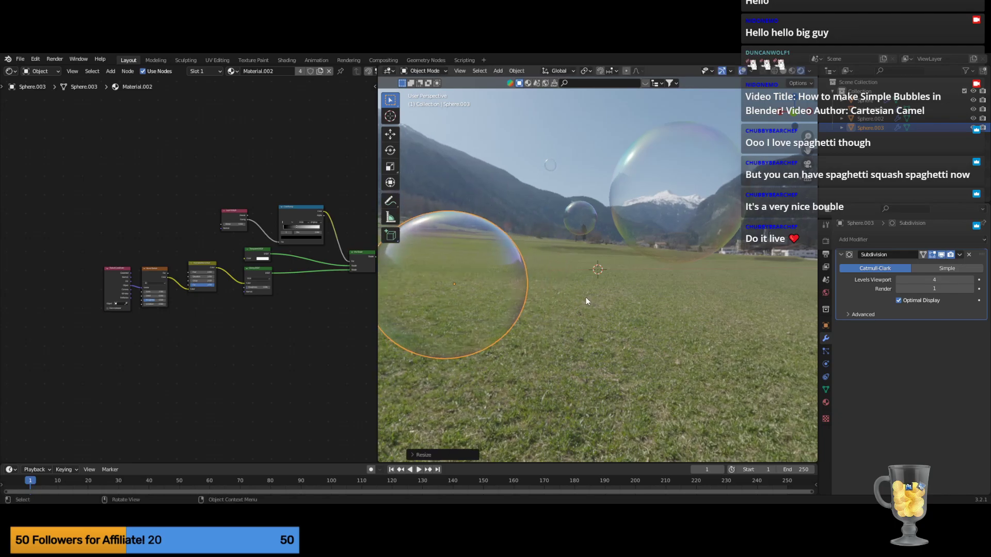
Select the smallest bubble in the sky and scale it up, keeping it smaller than the two large bubbles.
middle_drag(566, 286, 609, 314)
click(576, 309)
mouse_move(611, 329)
middle_down()
mouse_move(603, 311)
mouse_move(624, 311)
mouse_move(620, 320)
middle_up()
click(581, 176)
middle_drag(582, 176, 597, 262)
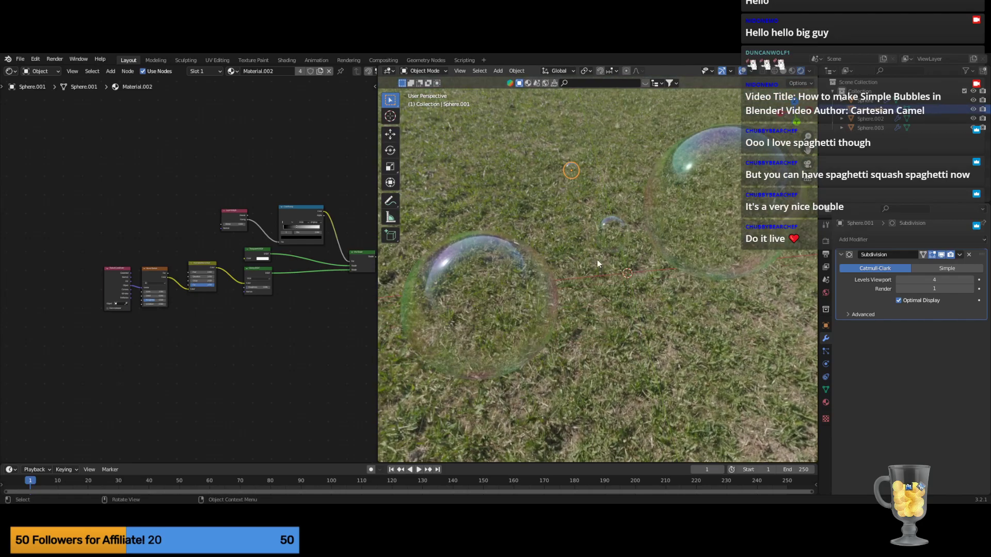
key(s)
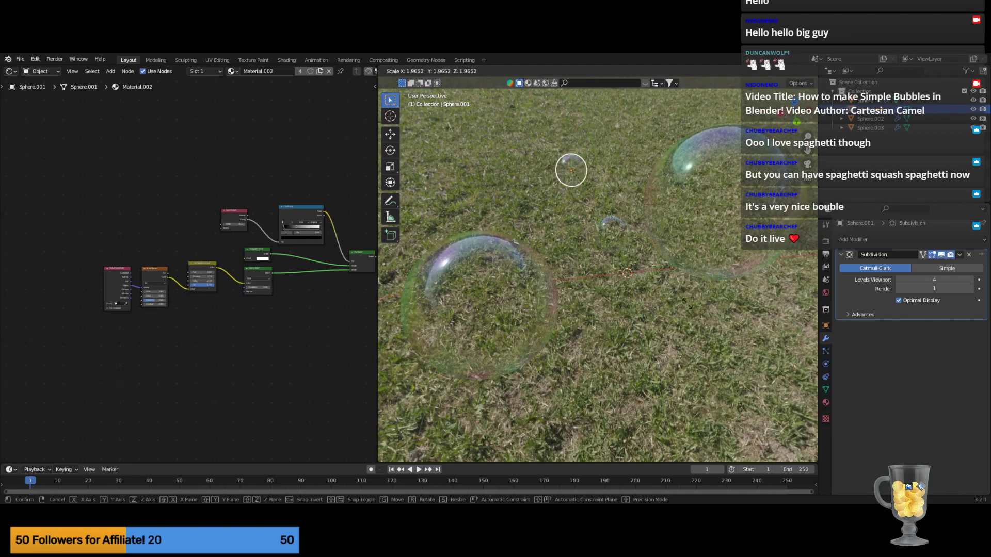
click(776, 361)
middle_drag(777, 363, 747, 311)
middle_drag(672, 316, 693, 317)
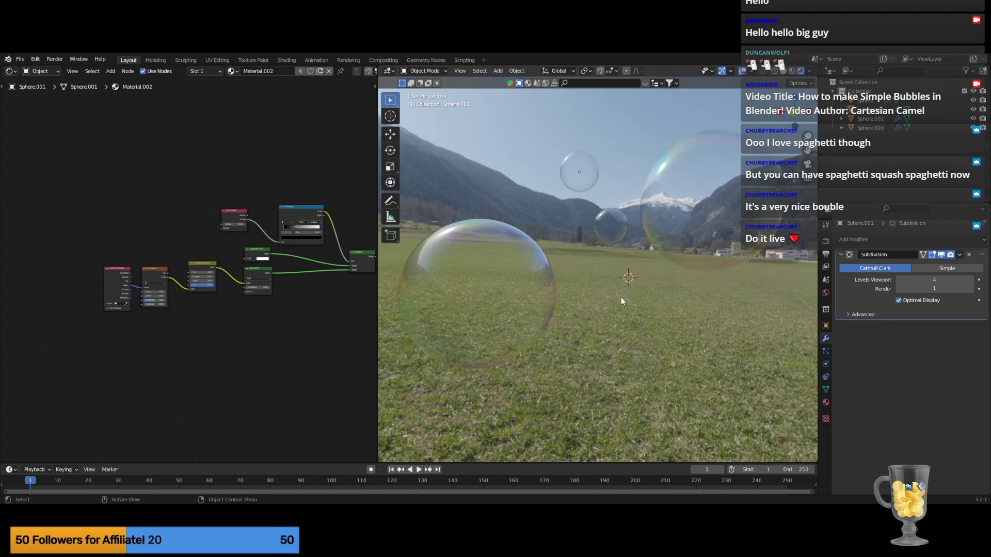
mouse_move(661, 302)
middle_down()
mouse_move(670, 292)
mouse_move(671, 301)
middle_up()
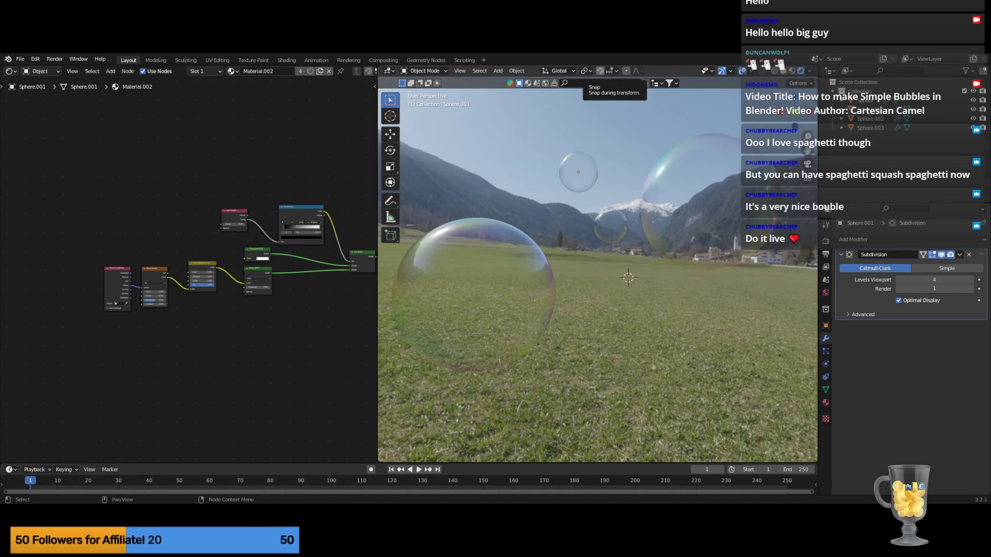
Select the large bubble by the snowy peak and shift its ColorRamp's middle stop slightly toward the black end.
scroll(221, 227, up, 3)
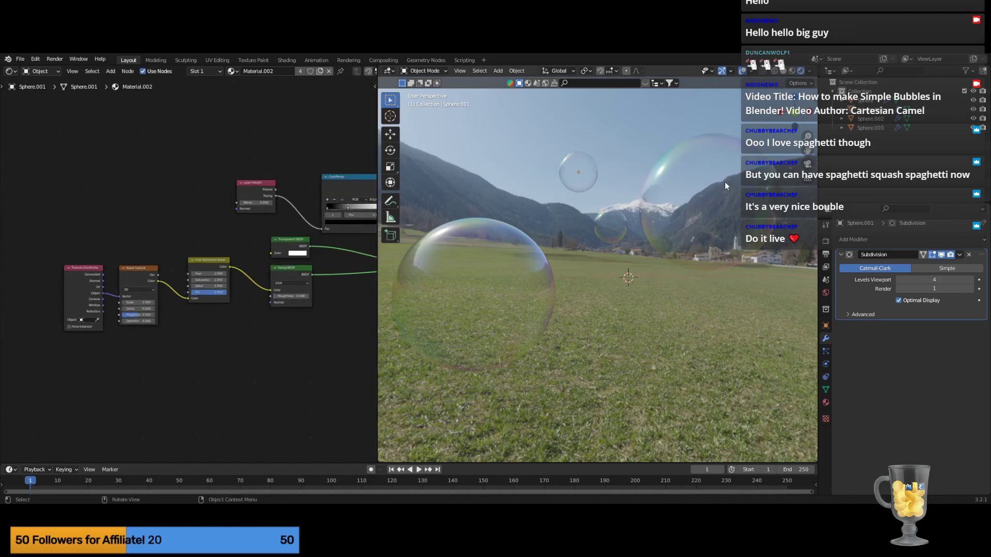
click(869, 119)
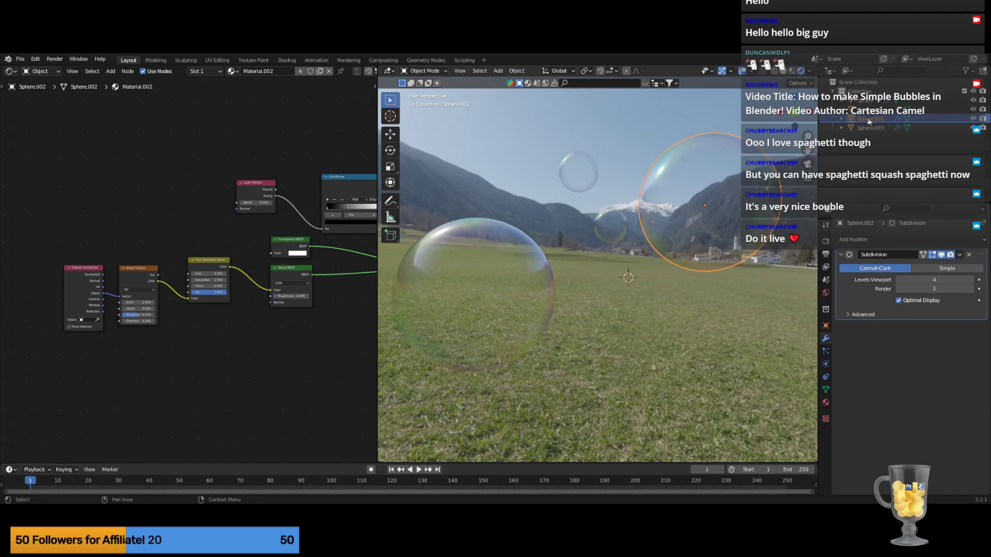
middle_drag(349, 317, 265, 350)
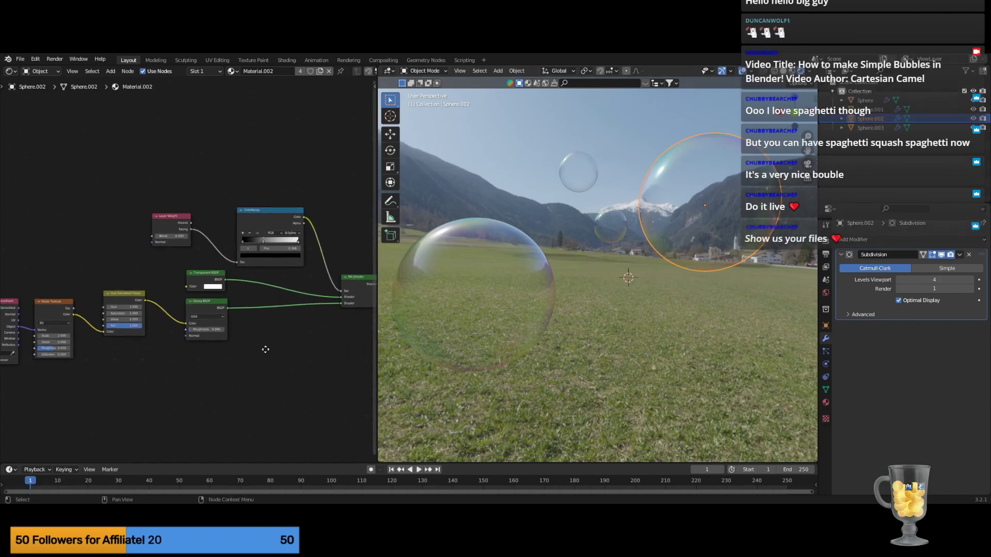
scroll(276, 262, up, 4)
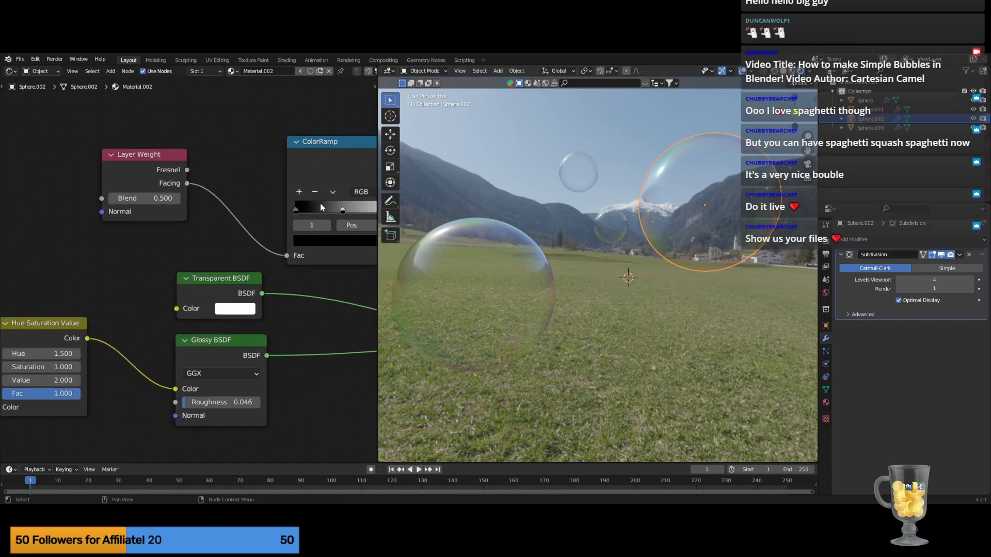
mouse_move(343, 209)
mouse_down()
mouse_move(329, 209)
mouse_move(353, 208)
mouse_move(333, 209)
mouse_up()
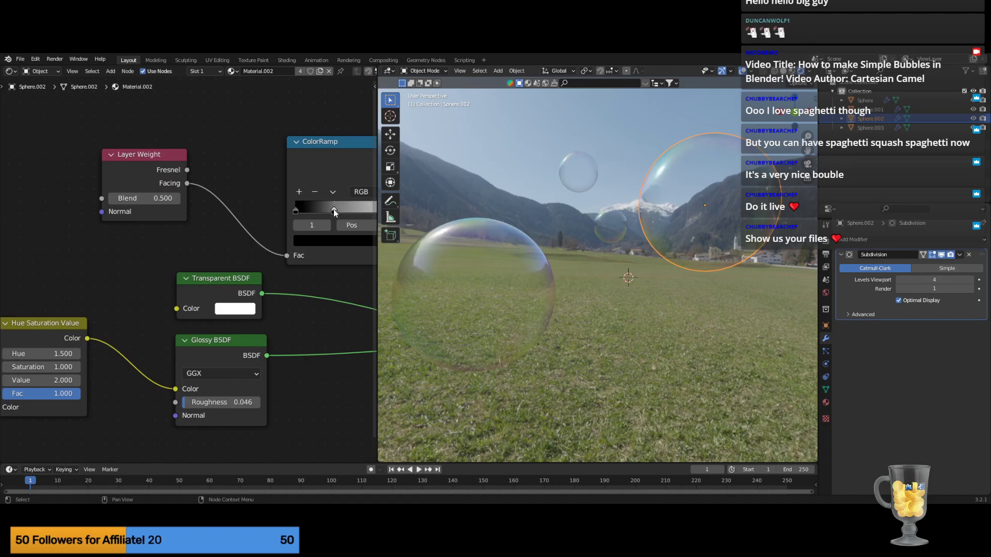
scroll(354, 308, down, 7)
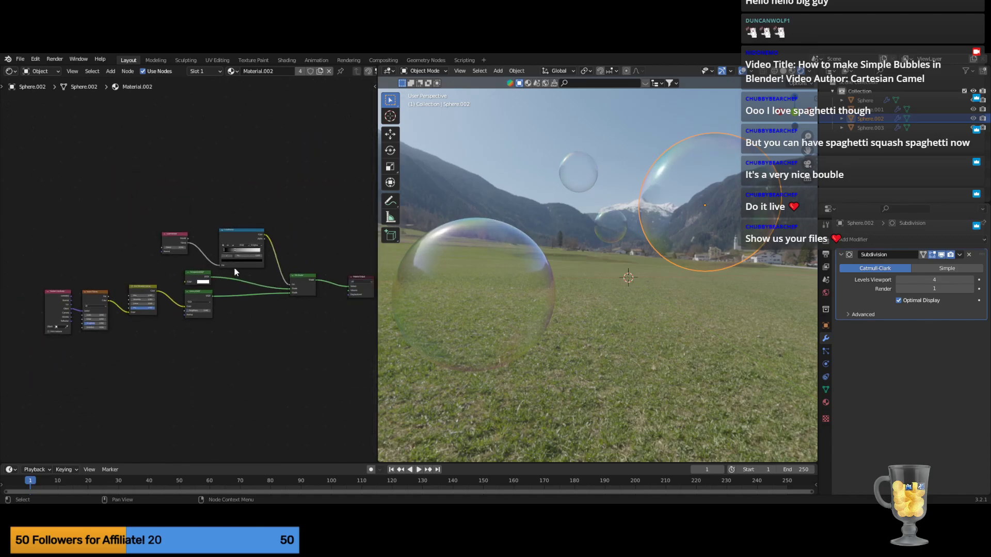
scroll(235, 272, up, 6)
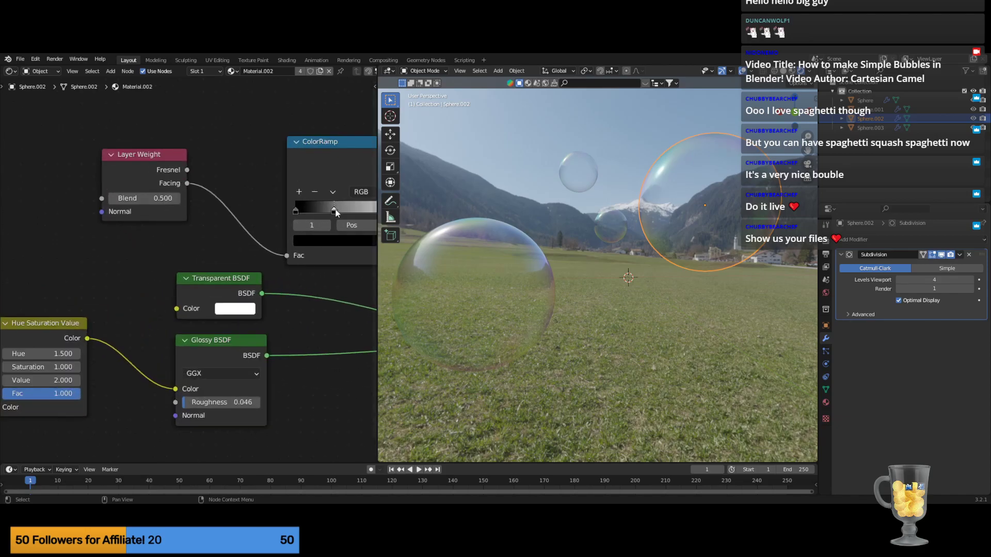
drag(335, 211, 328, 211)
scroll(659, 252, down, 3)
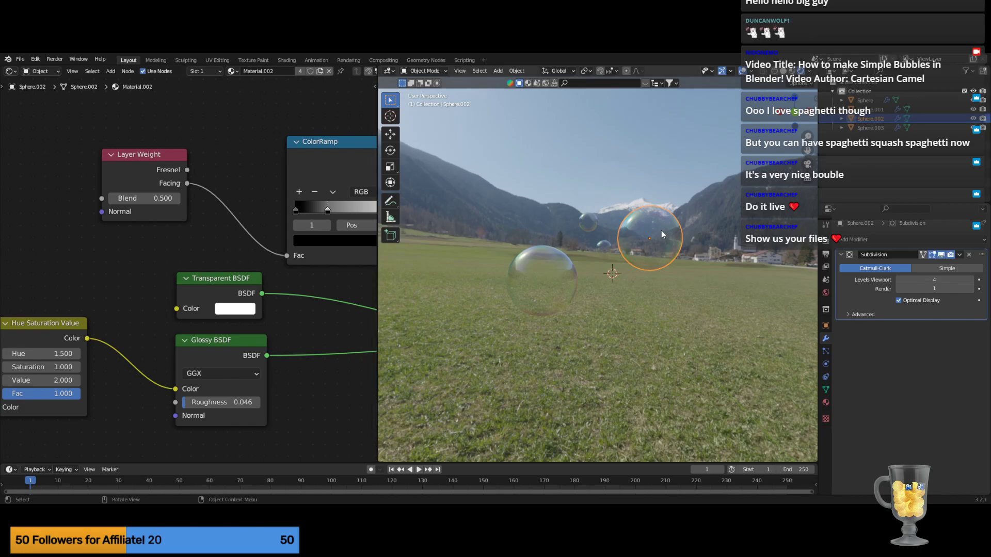
middle_drag(661, 230, 624, 335)
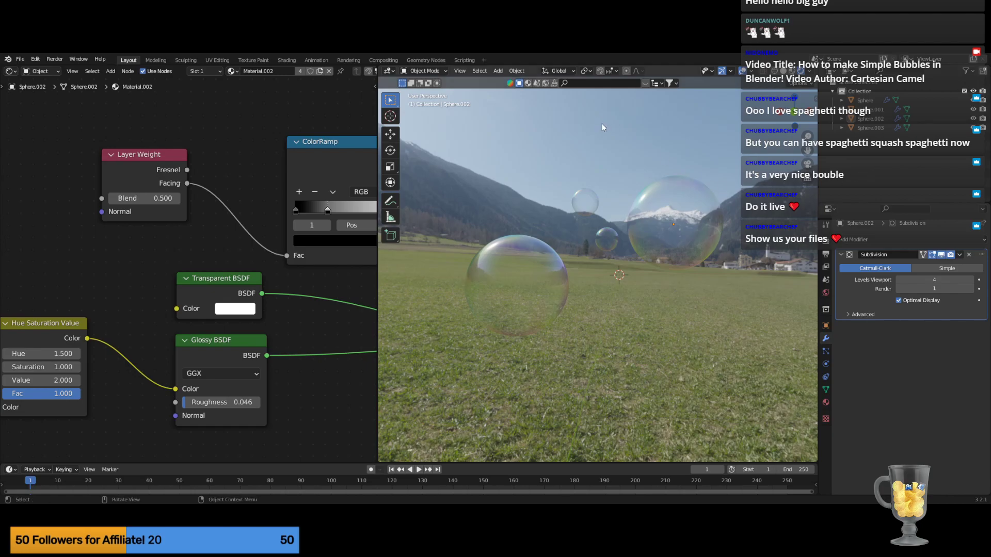
Add a camera to the scene at the world origin.
key(shift+a)
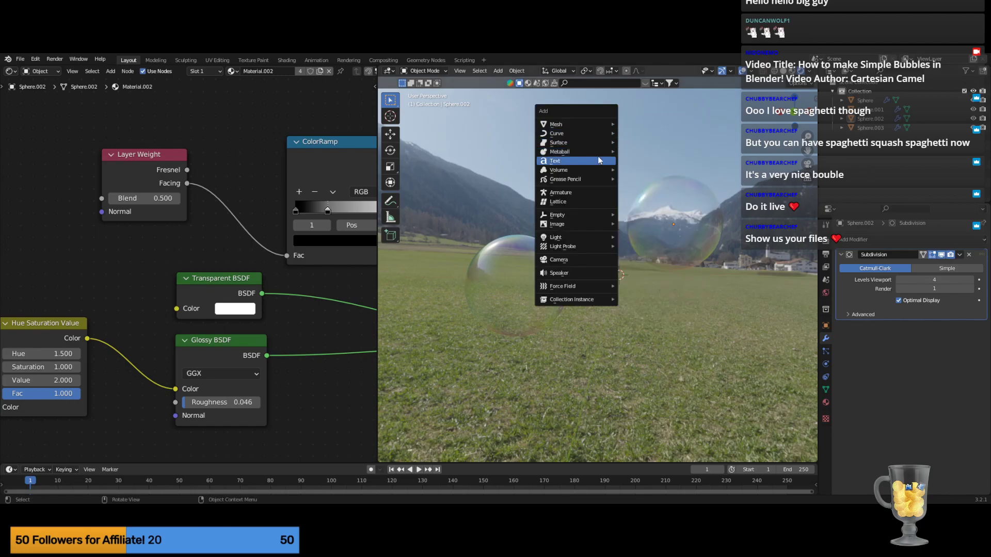
click(591, 260)
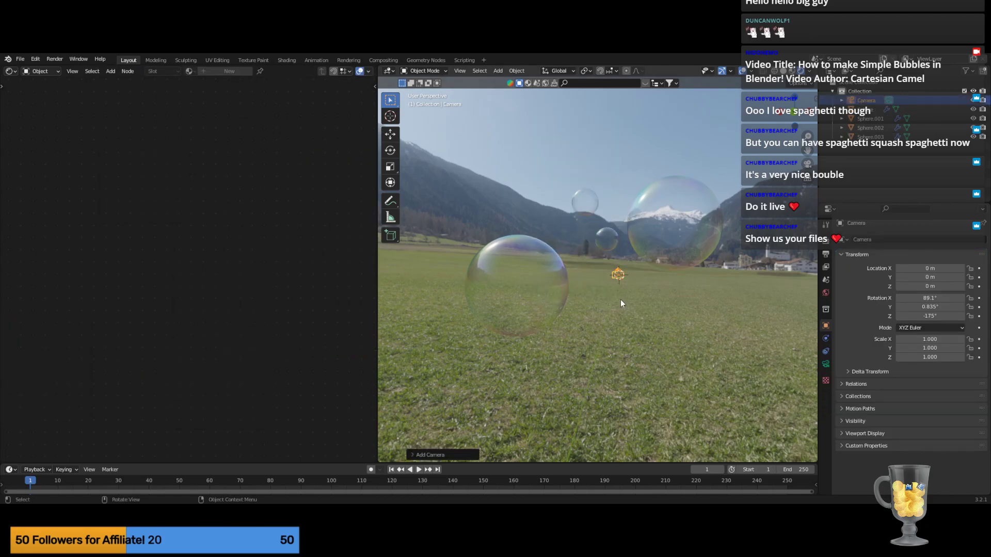
middle_drag(646, 290, 673, 343)
Move the camera away from the bubbles in the top view, to about X 1.27 m and Y 16.93 m.
click(794, 105)
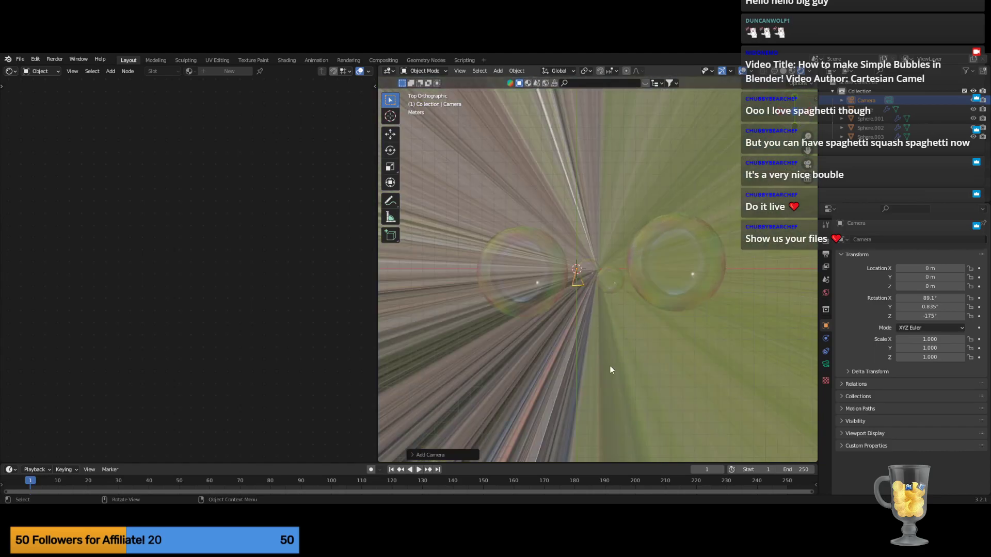
middle_drag(610, 369, 638, 334)
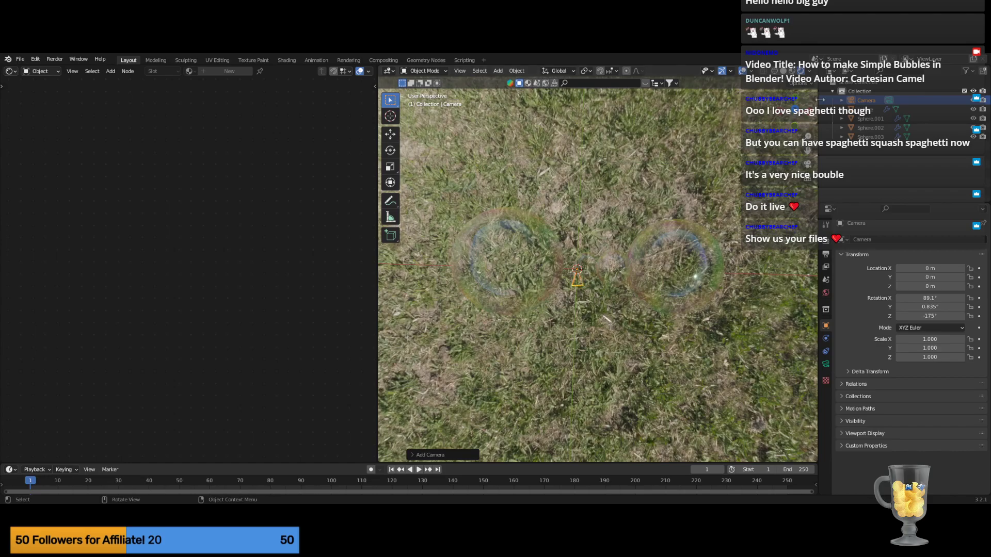
click(798, 114)
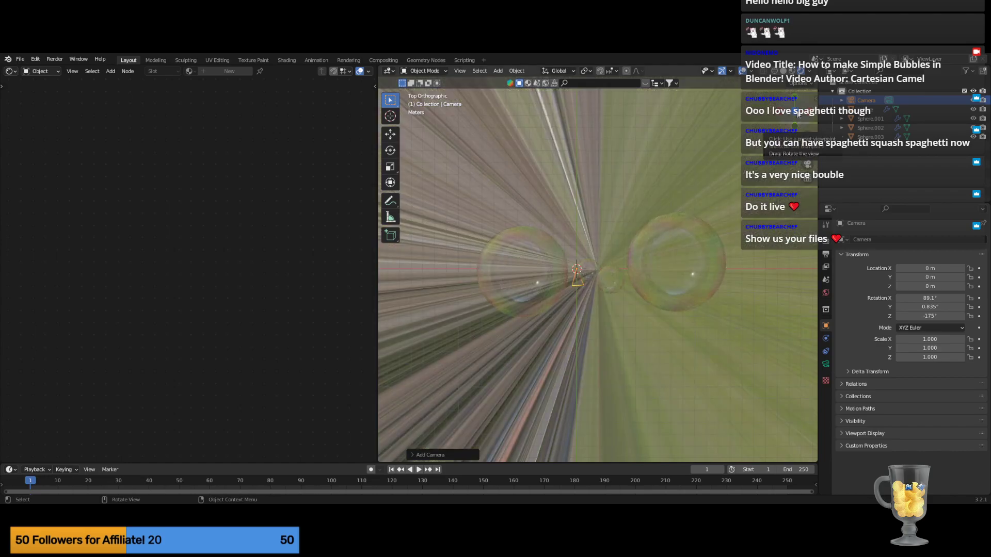
scroll(624, 201, down, 3)
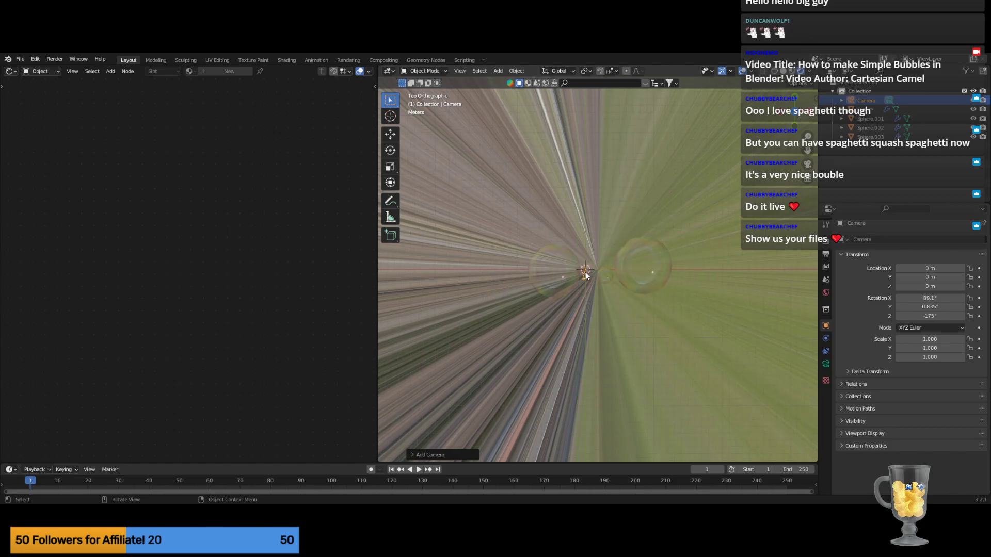
drag(585, 275, 594, 155)
middle_drag(722, 167, 741, 176)
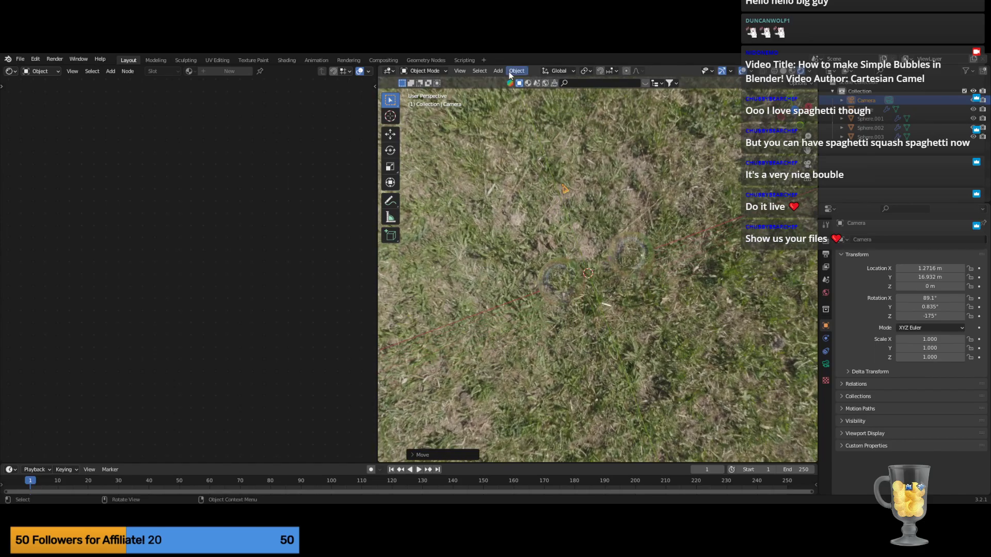
Try aligning the active camera to the current view, undo the alignment, and leave the camera view.
click(460, 71)
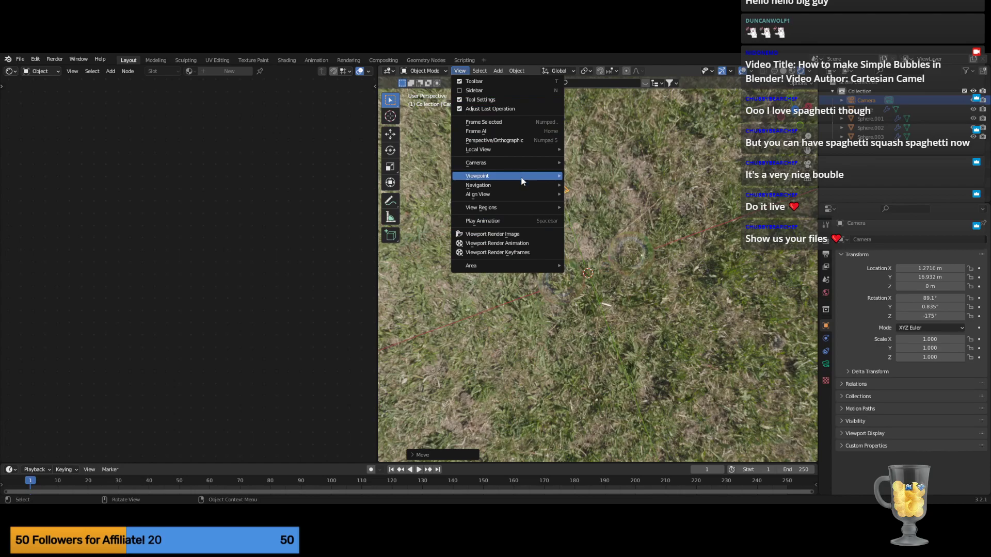
mouse_move(522, 181)
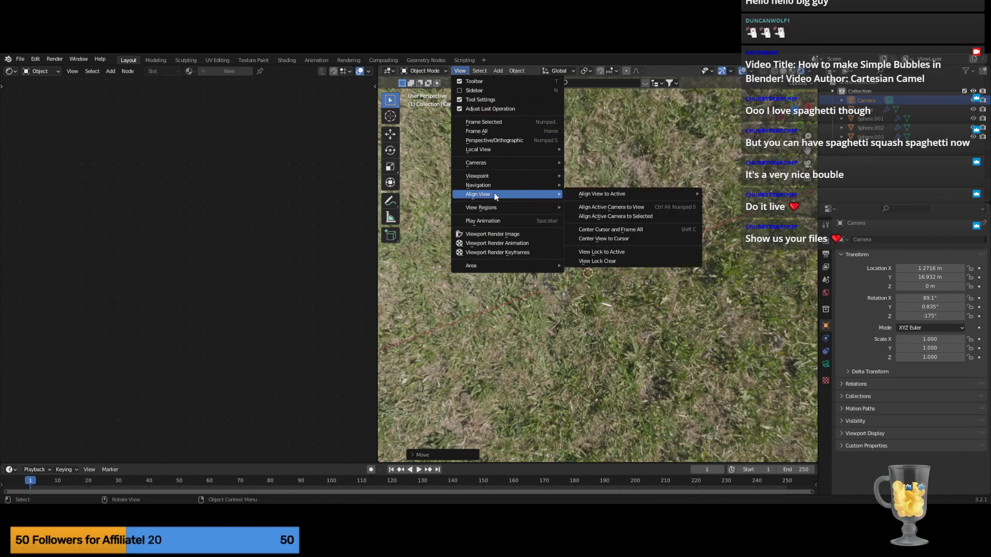
click(599, 206)
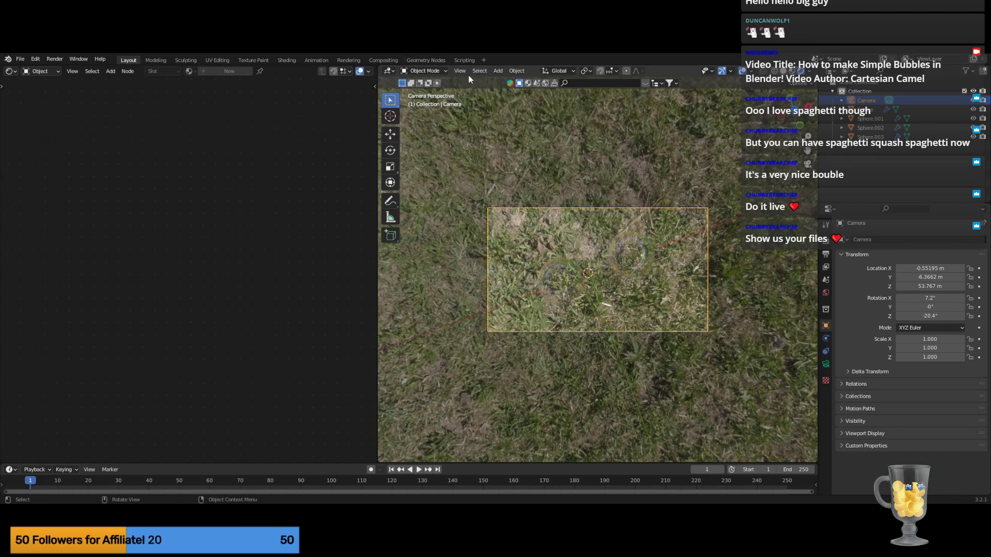
key(ctrl+z)
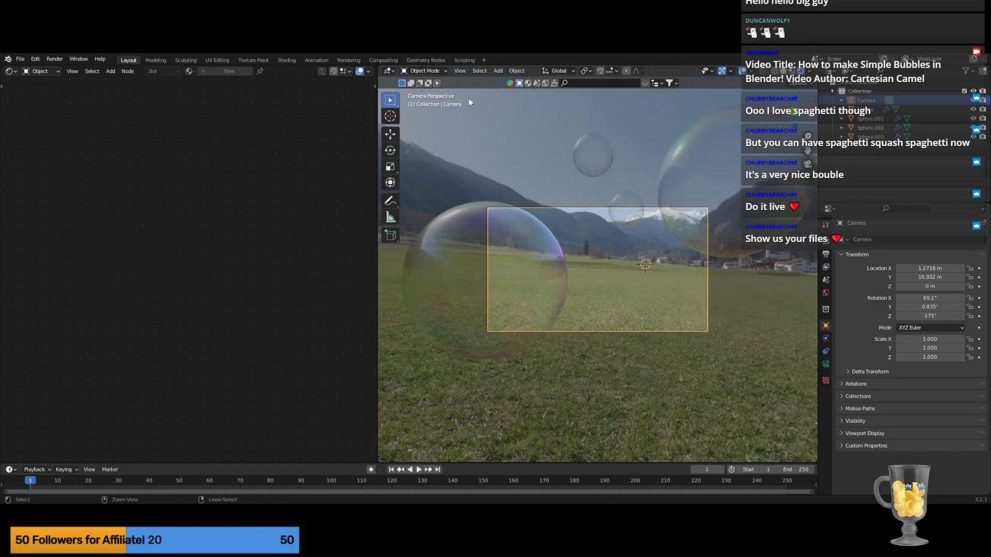
scroll(607, 311, down, 2)
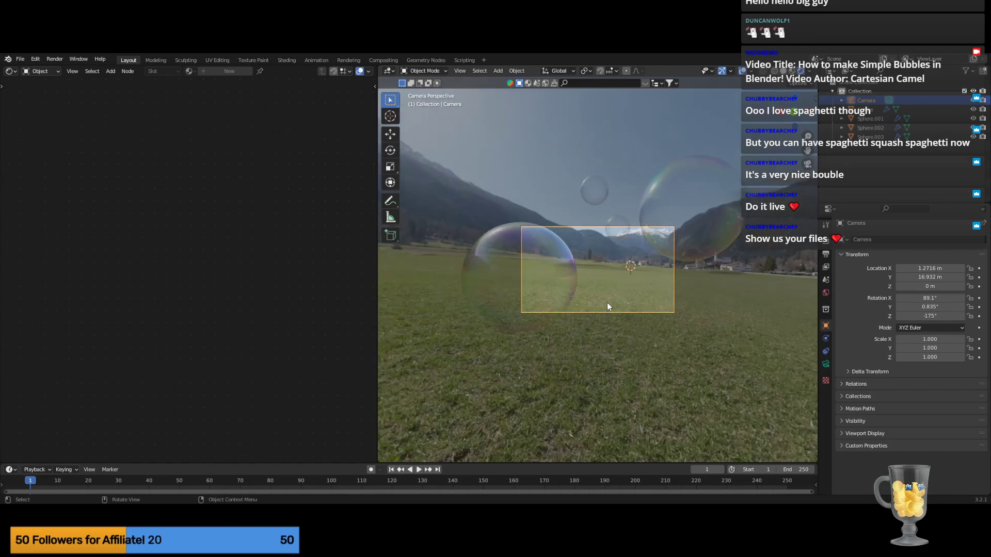
click(617, 341)
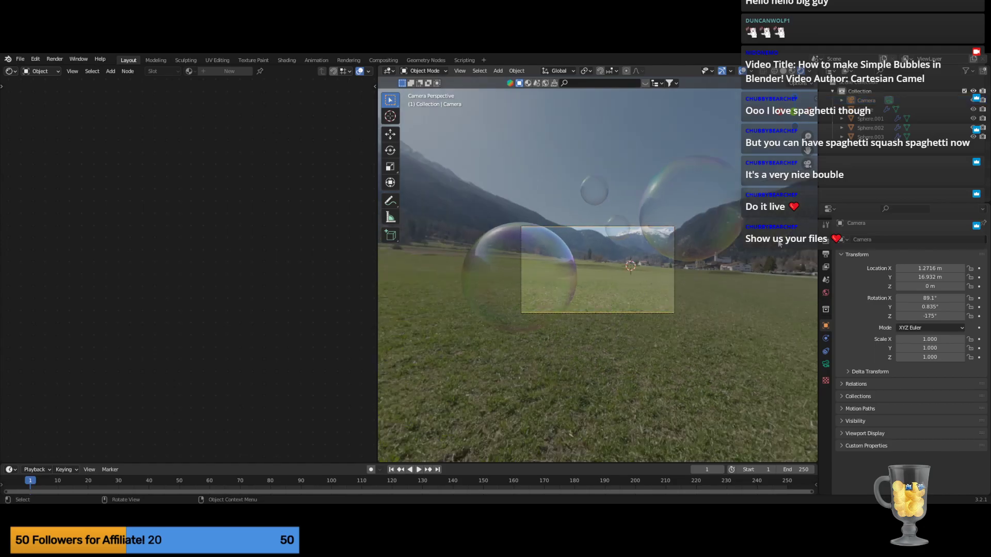
click(808, 163)
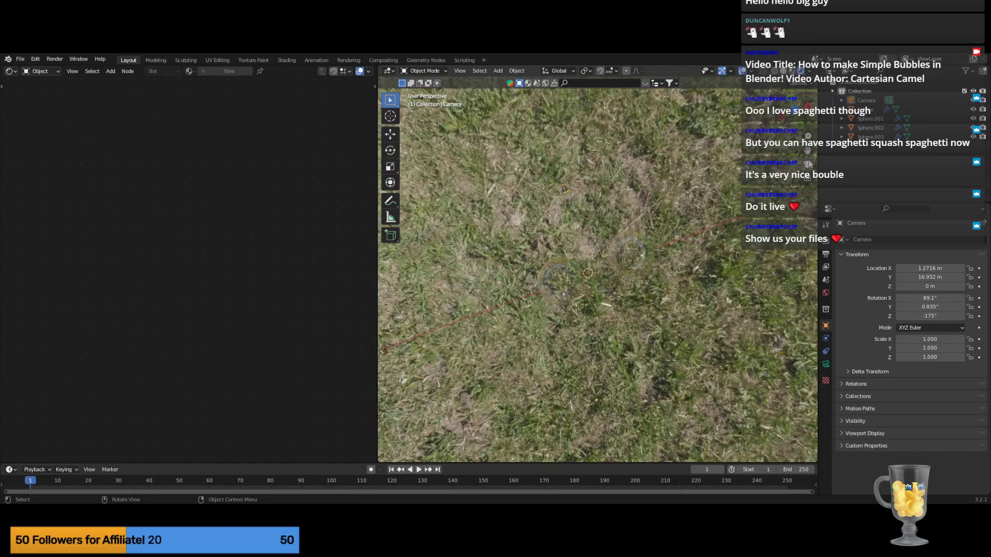
Align the view to the front of the active camera, and inspect the camera's position relative to the bubbles.
middle_drag(698, 182, 762, 119)
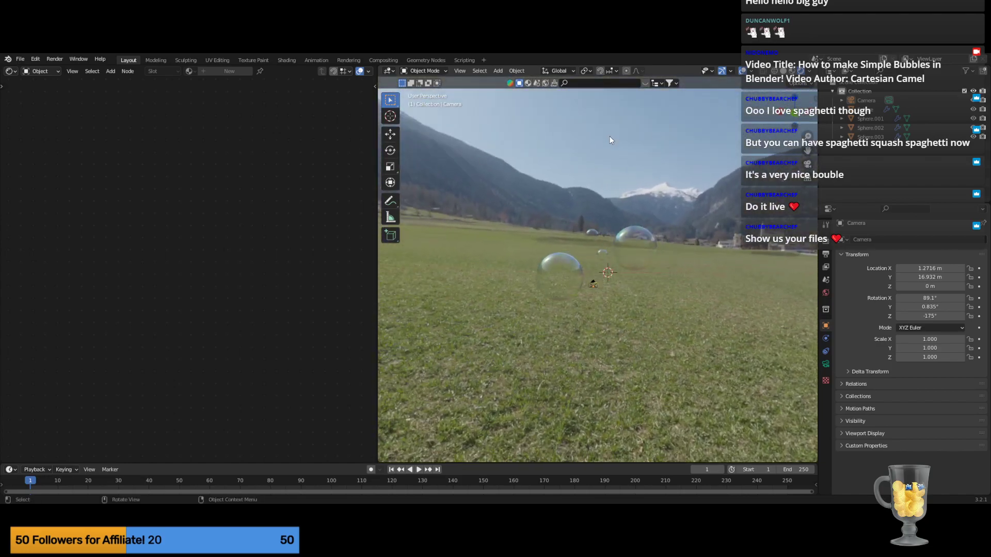
scroll(689, 177, up, 3)
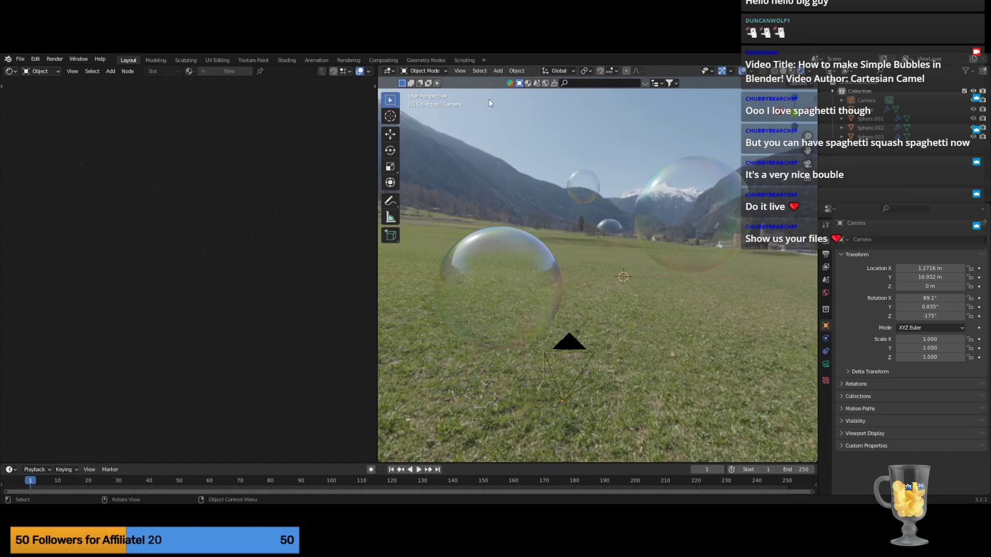
click(460, 71)
mouse_move(523, 195)
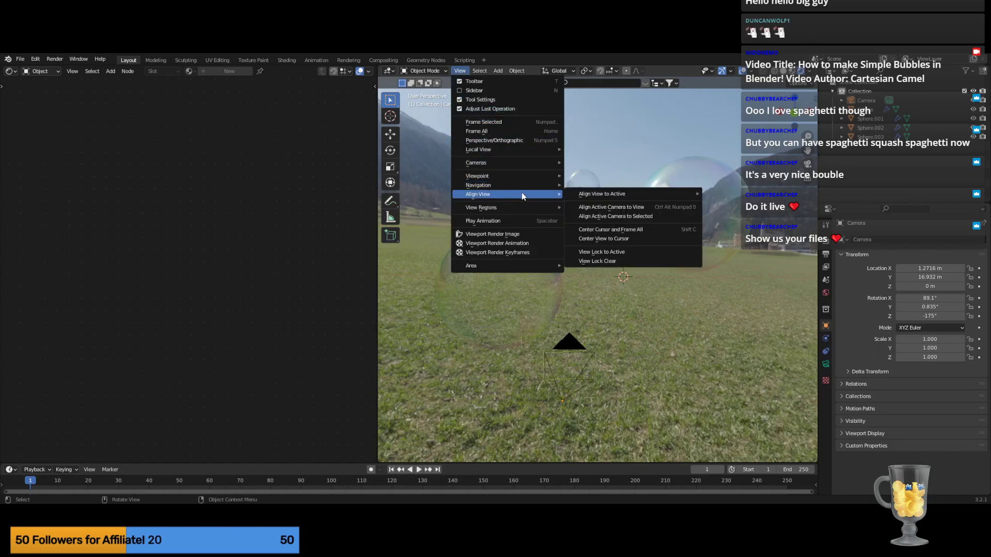
mouse_move(599, 197)
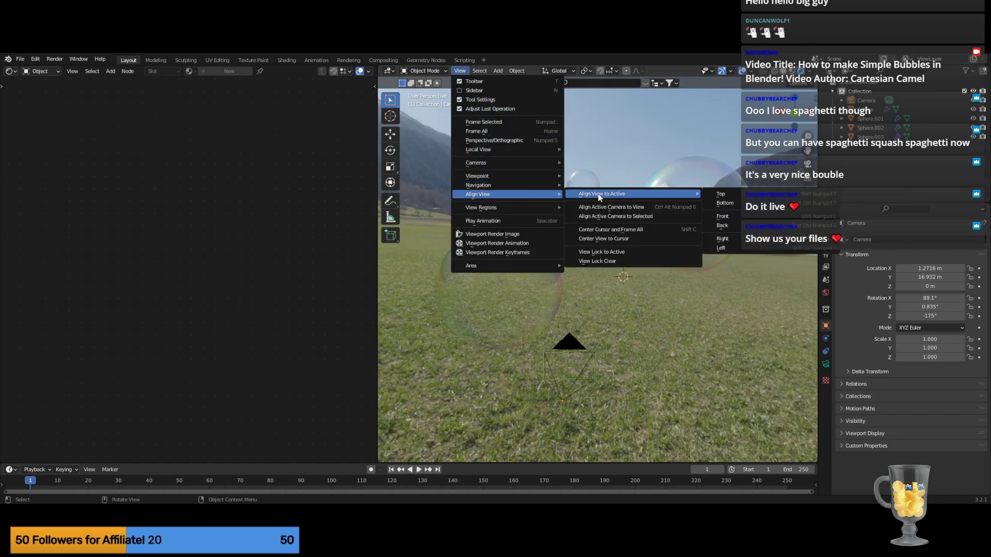
click(723, 217)
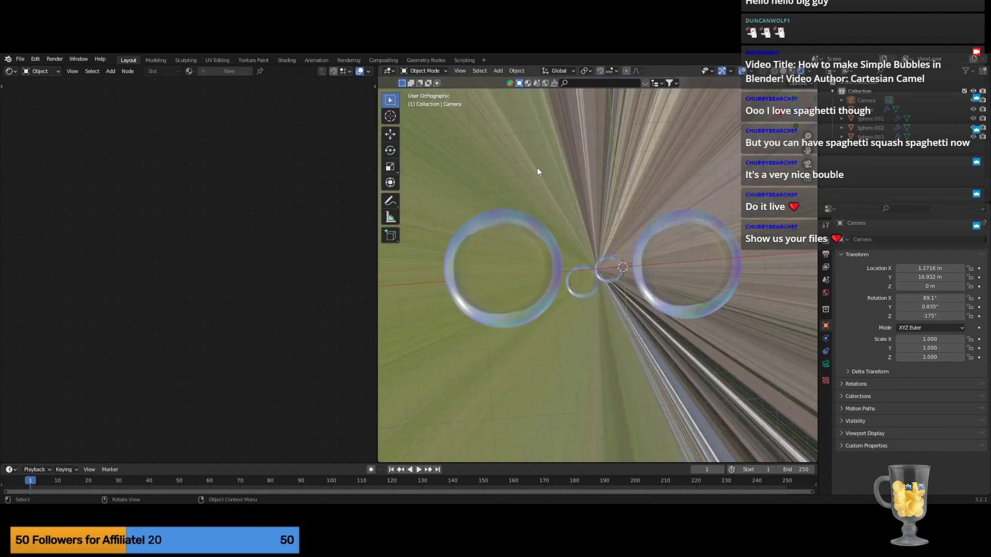
middle_drag(537, 171, 685, 261)
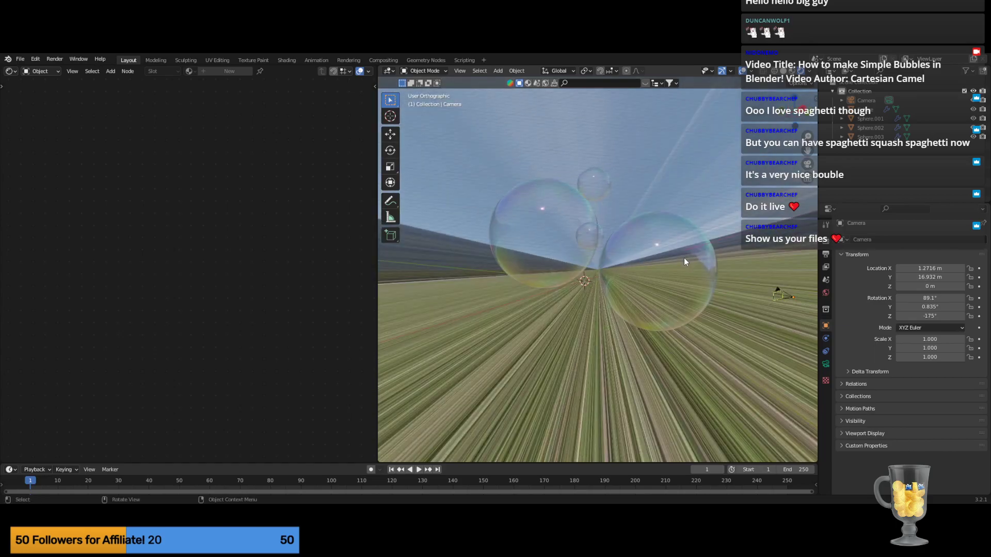
scroll(684, 261, down, 5)
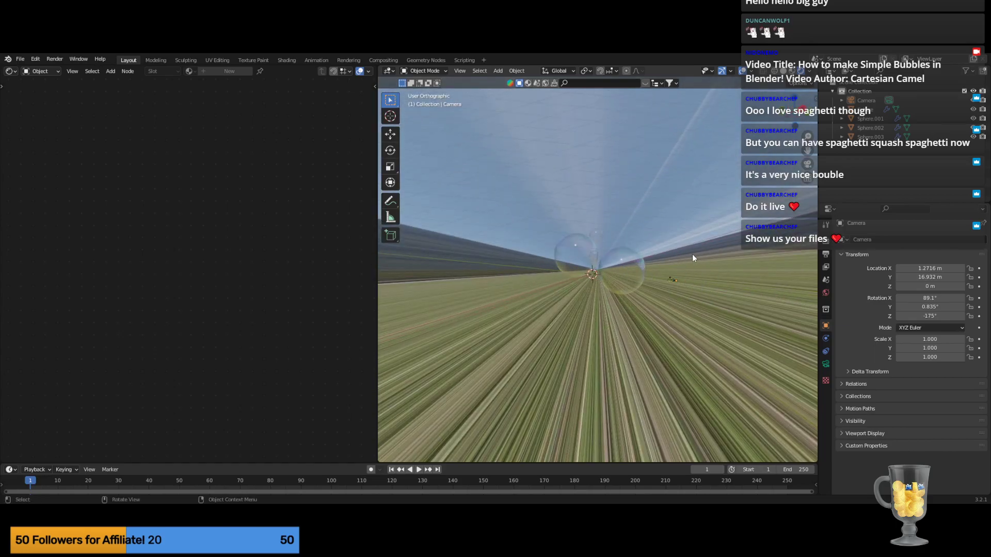
Select the camera and clear its location to return it to the world origin.
ctrl+click(696, 251)
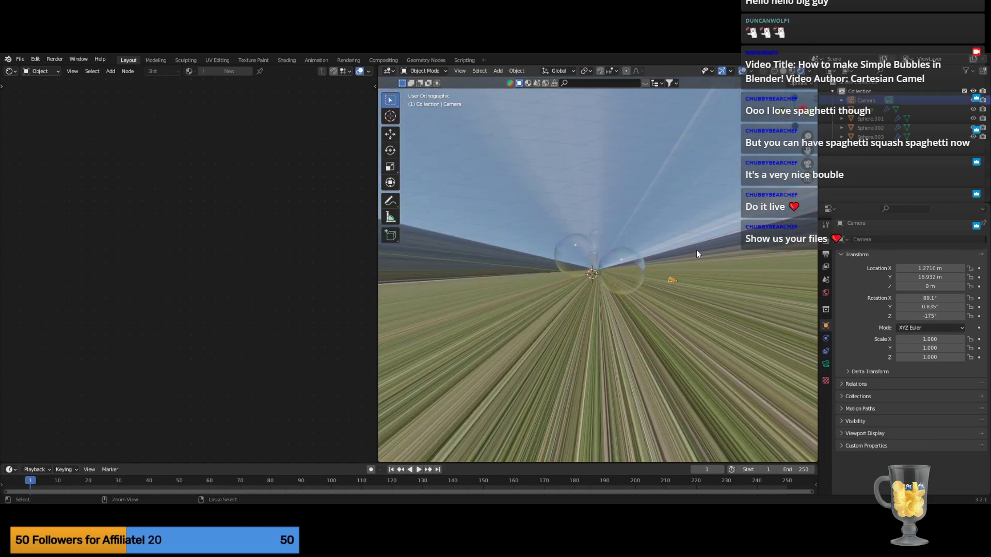
key(alt+g)
mouse_move(688, 237)
middle_down()
mouse_move(682, 224)
mouse_move(661, 236)
mouse_move(658, 217)
mouse_move(702, 228)
middle_up()
scroll(658, 216, up, 4)
scroll(678, 235, down, 3)
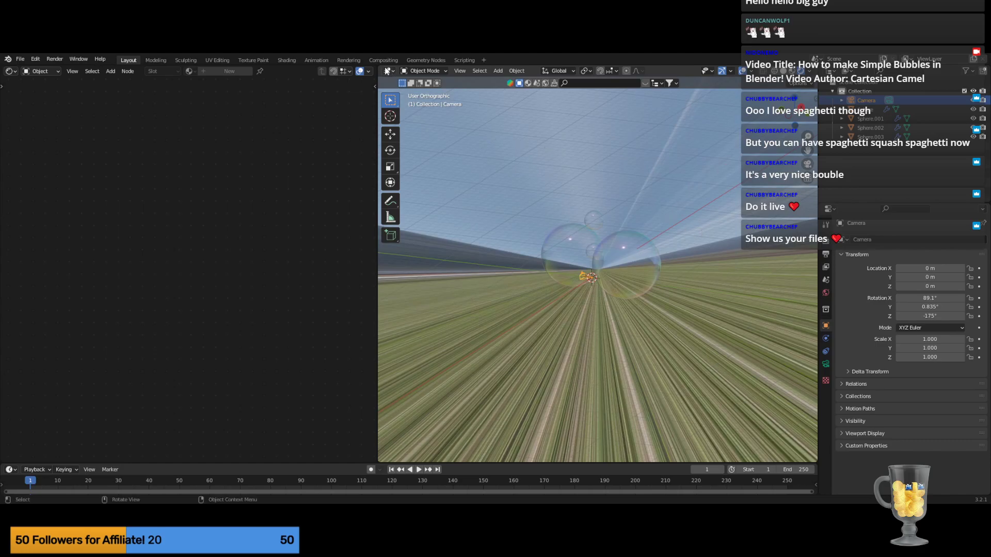
click(21, 60)
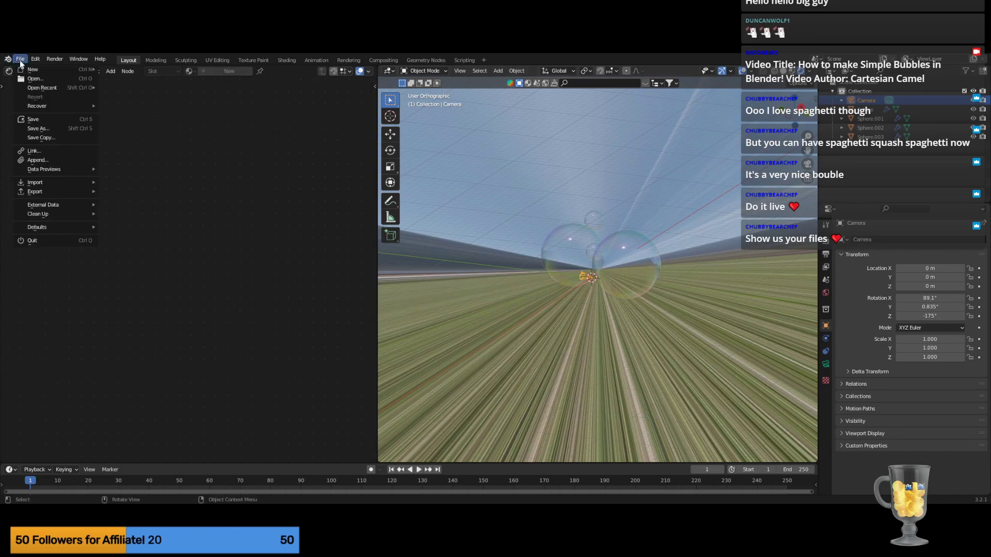
click(20, 61)
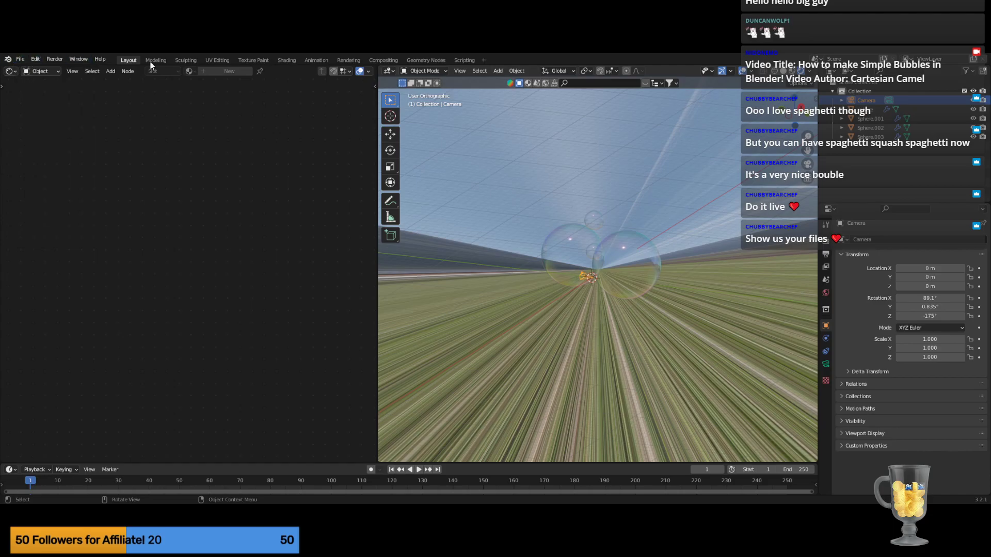
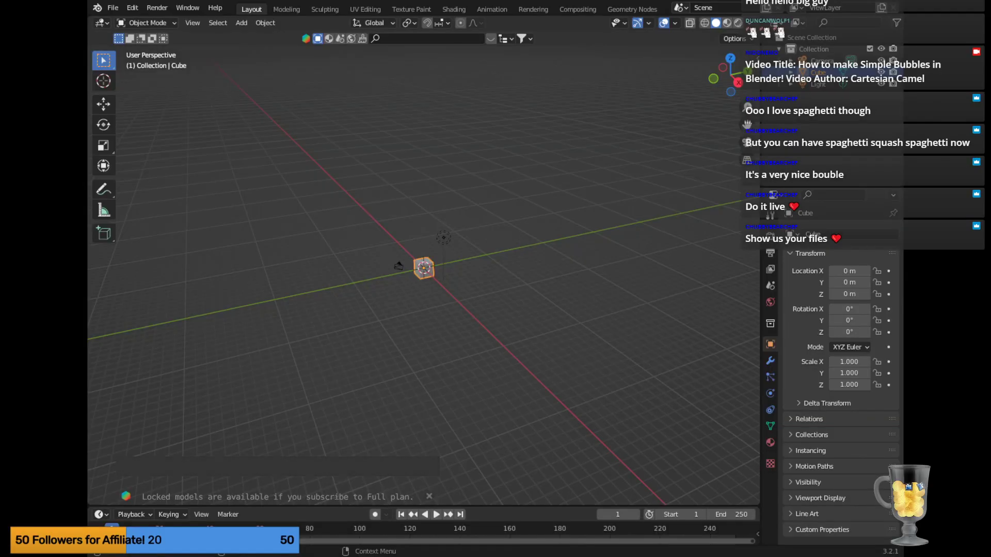
Split the 3D viewport into two side-by-side areas and change one of them to a Shader Editor.
scroll(424, 268, up, 3)
scroll(423, 268, up, 1)
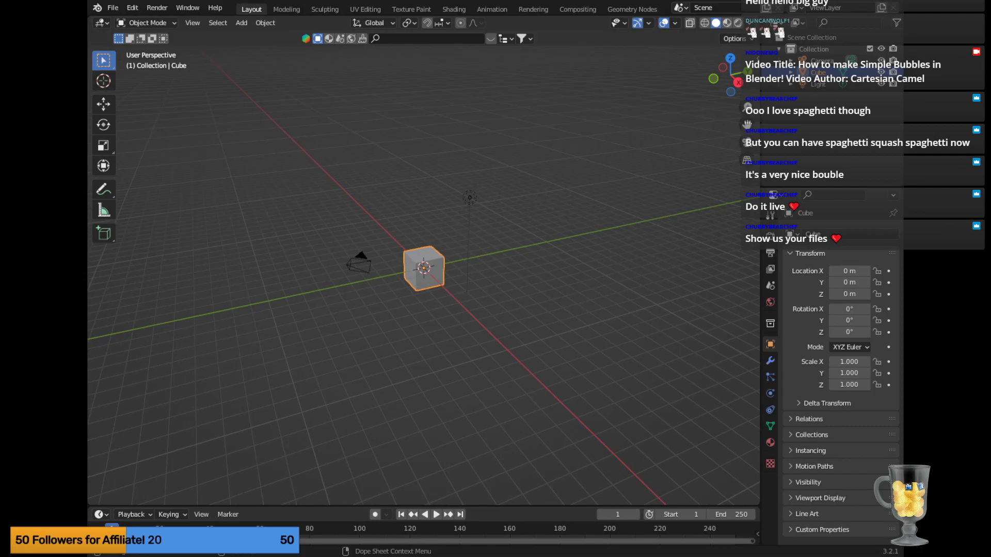
drag(93, 504, 241, 481)
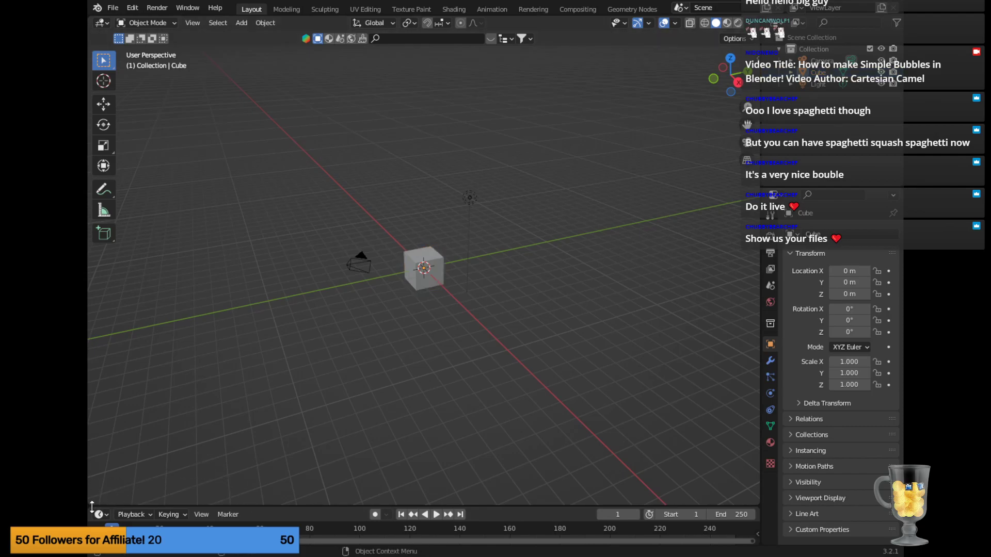
drag(92, 507, 445, 471)
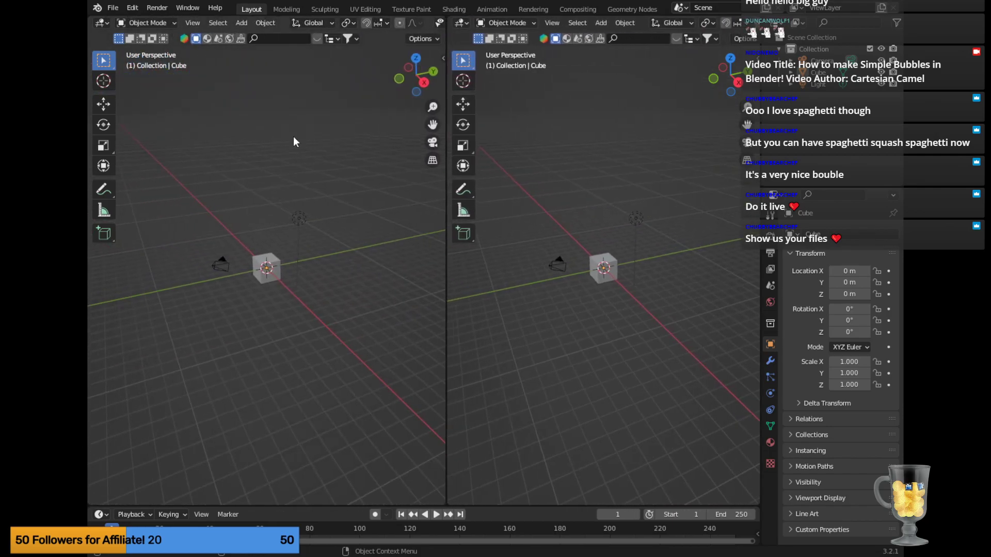
click(101, 22)
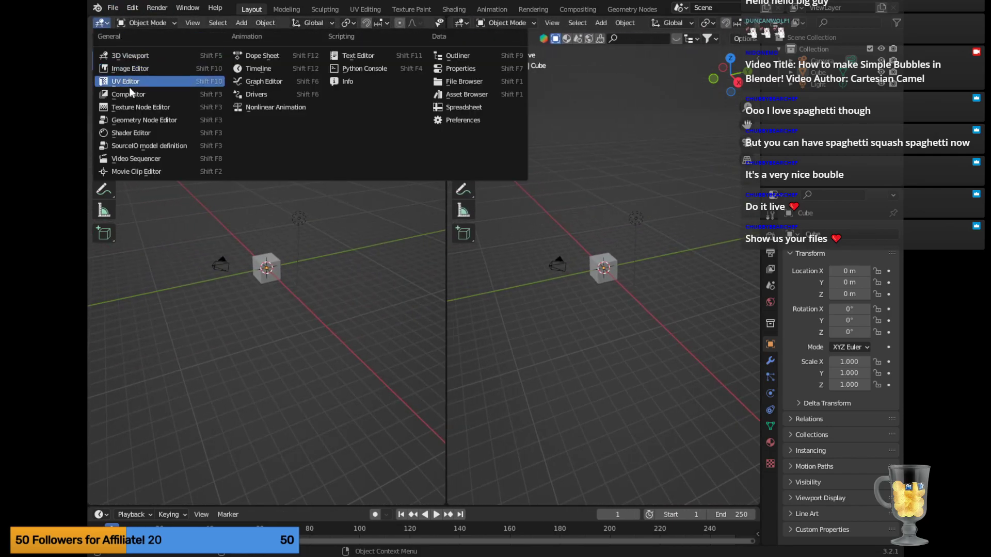
click(136, 135)
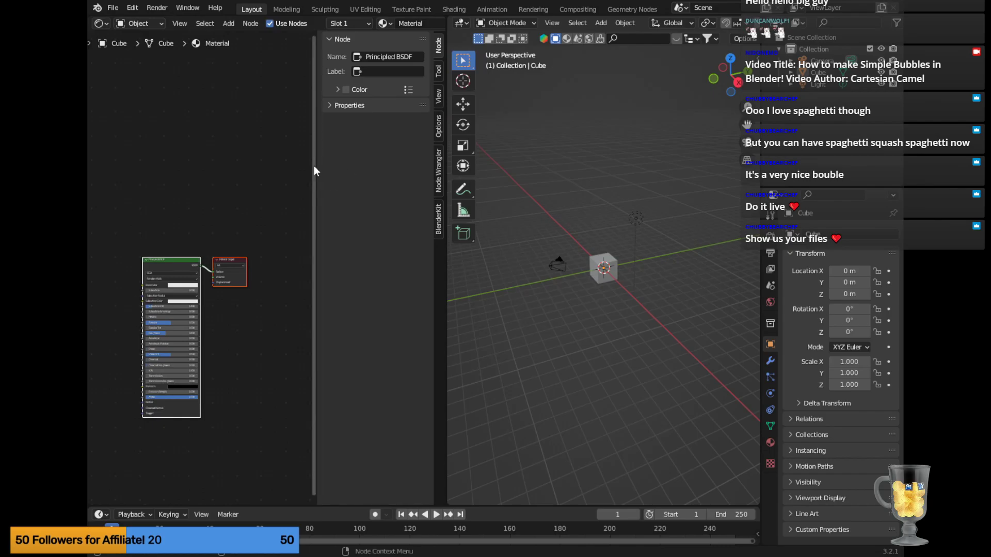
Hide the Shader Editor's sidebar, widen the application window, and narrow the Shader Editor to give the 3D viewport more room.
drag(317, 166, 533, 171)
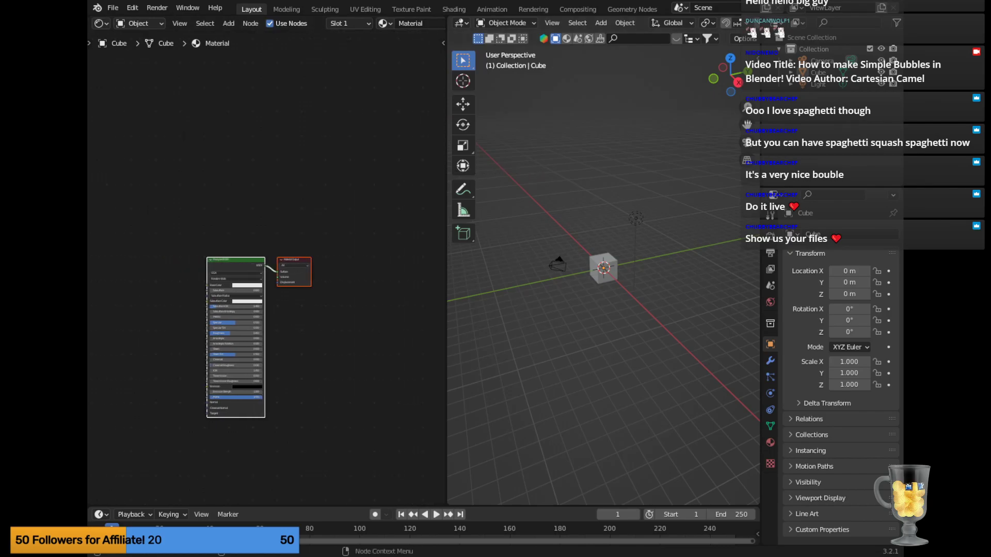
drag(89, 176, 1, 191)
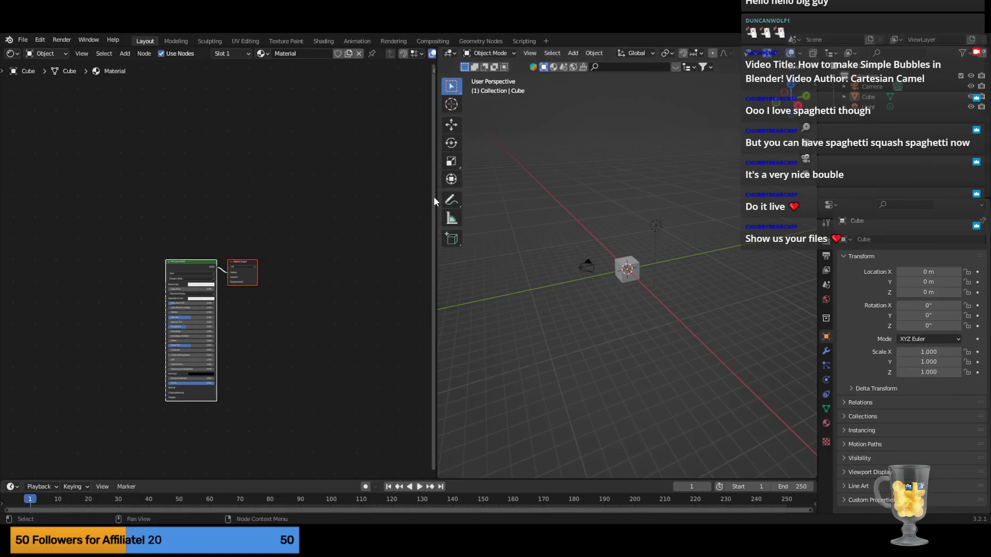
drag(437, 196, 403, 196)
scroll(194, 271, up, 5)
middle_drag(267, 353, 234, 275)
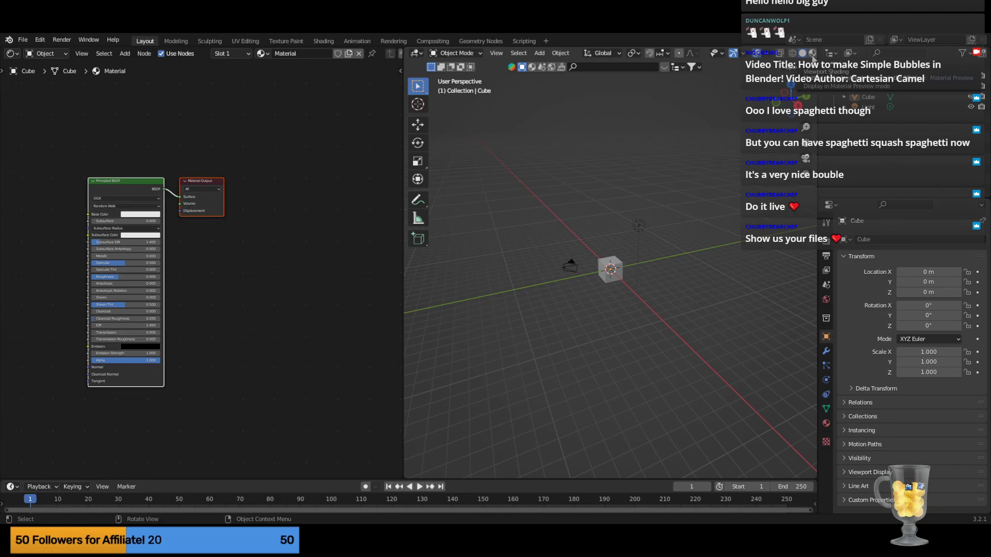
Switch the viewport to Material Preview shading and set the scene's render engine to Cycles.
click(812, 53)
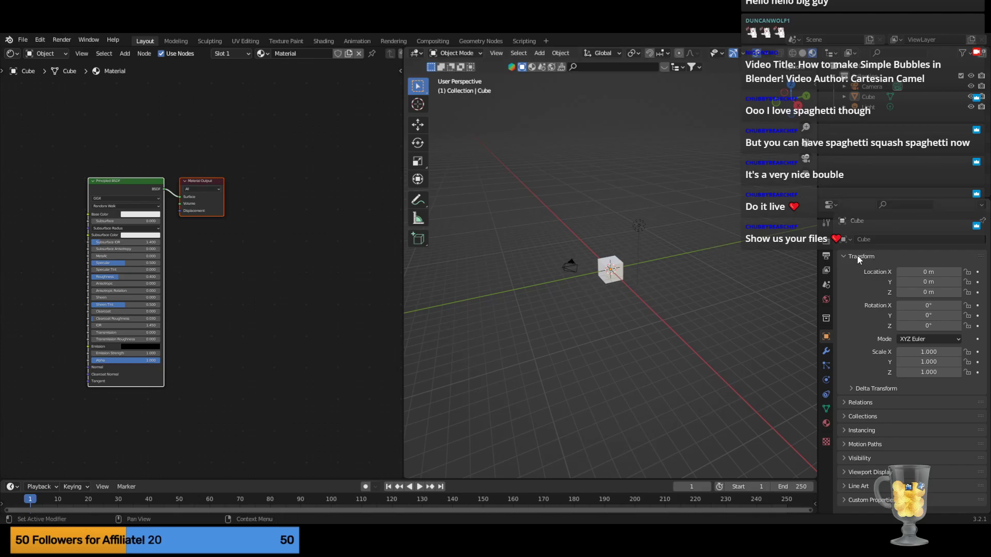
click(826, 424)
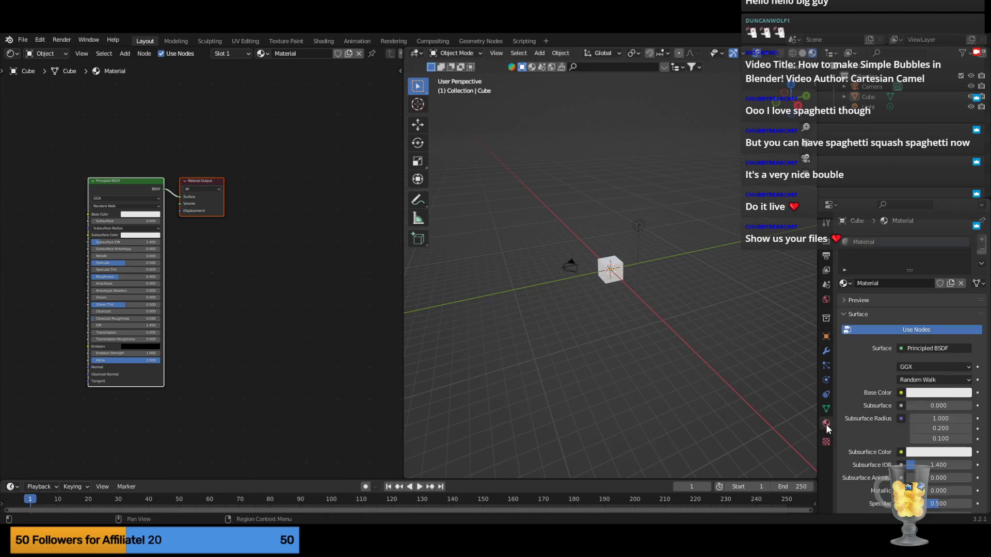
scroll(890, 355, down, 2)
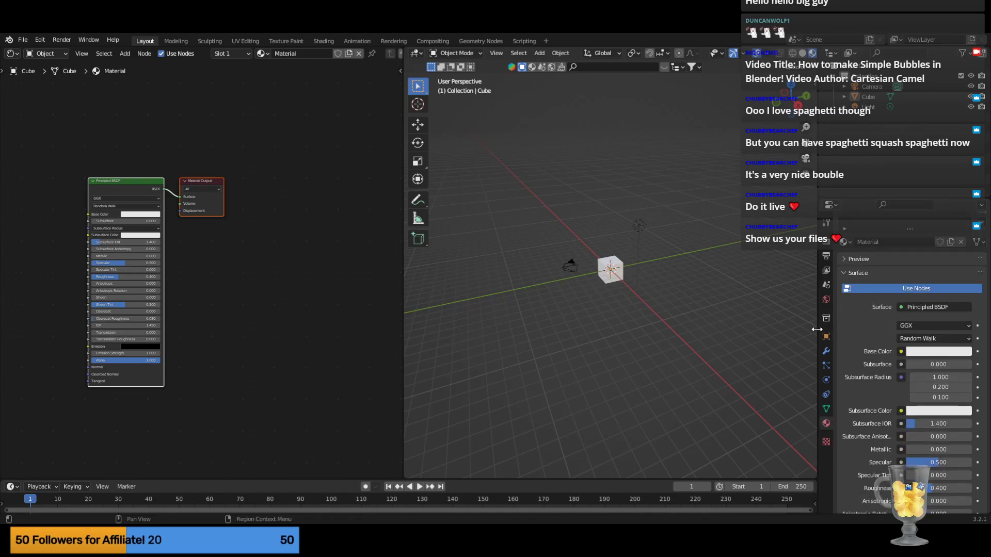
click(824, 299)
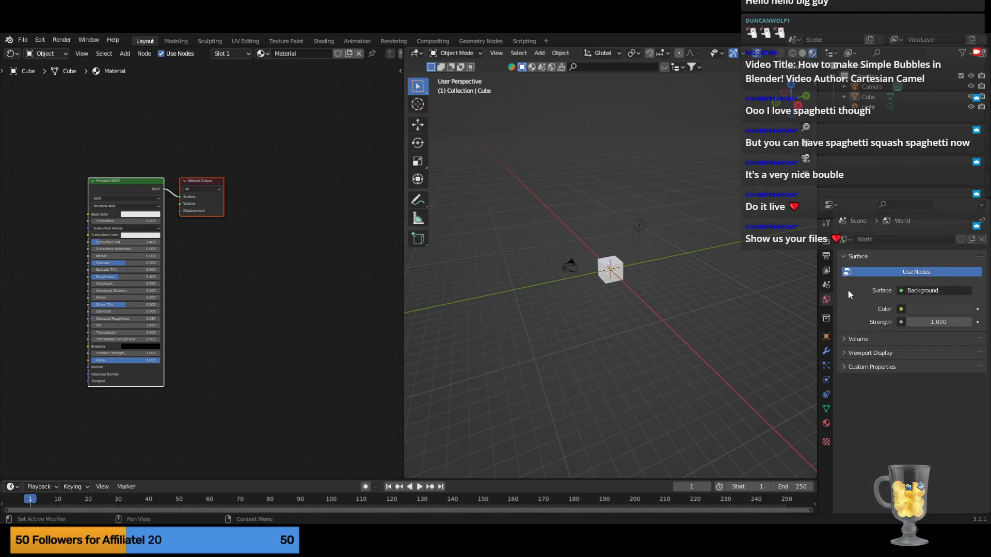
click(826, 224)
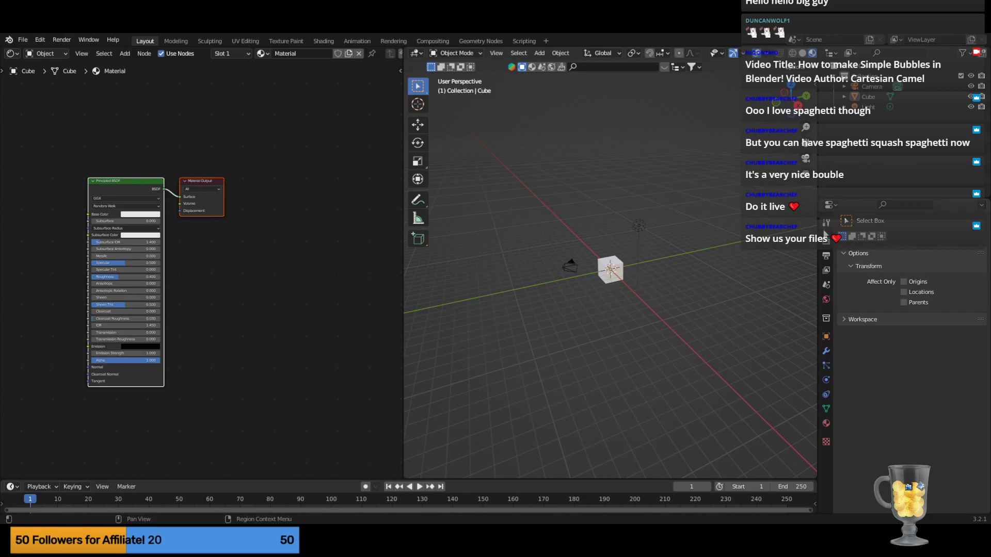
click(826, 256)
click(917, 241)
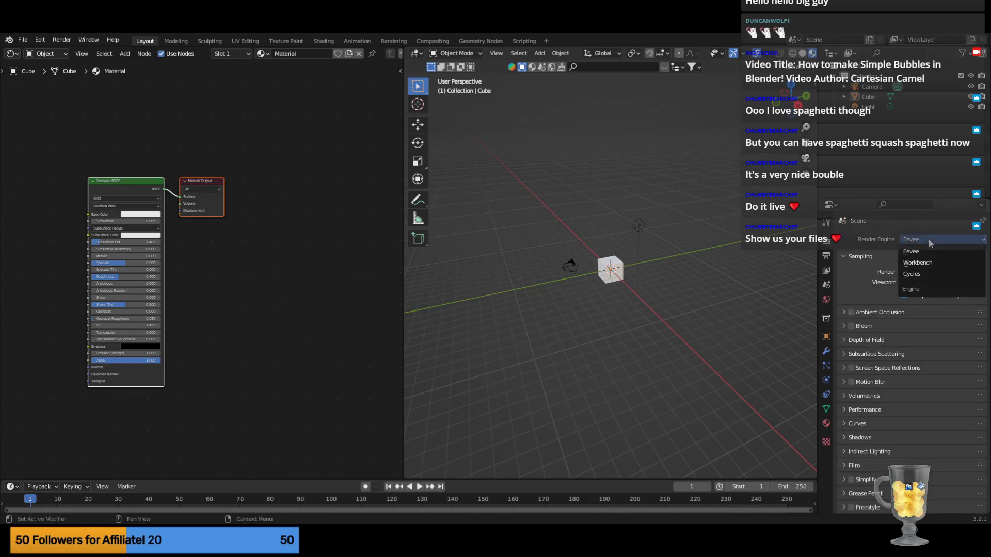
click(918, 274)
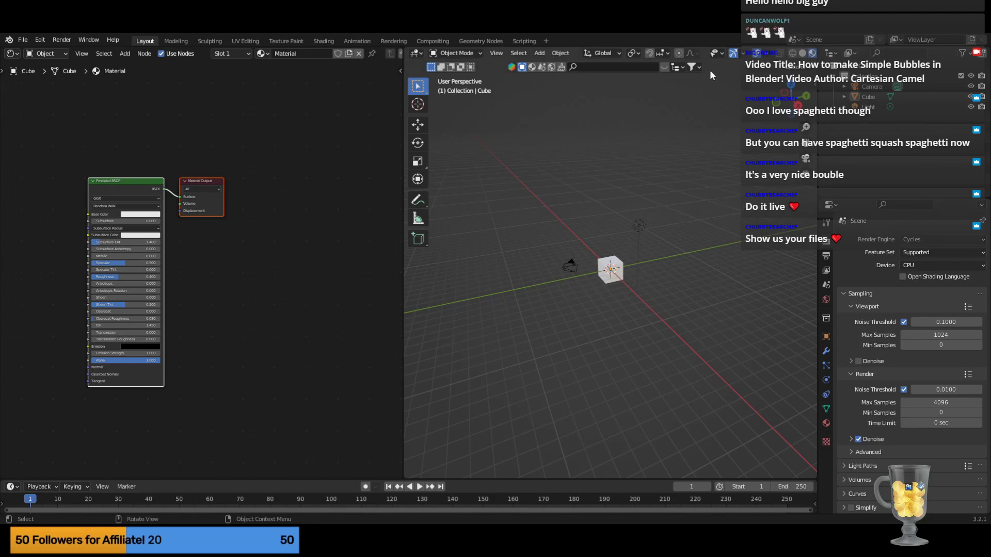
click(810, 69)
click(768, 54)
click(800, 67)
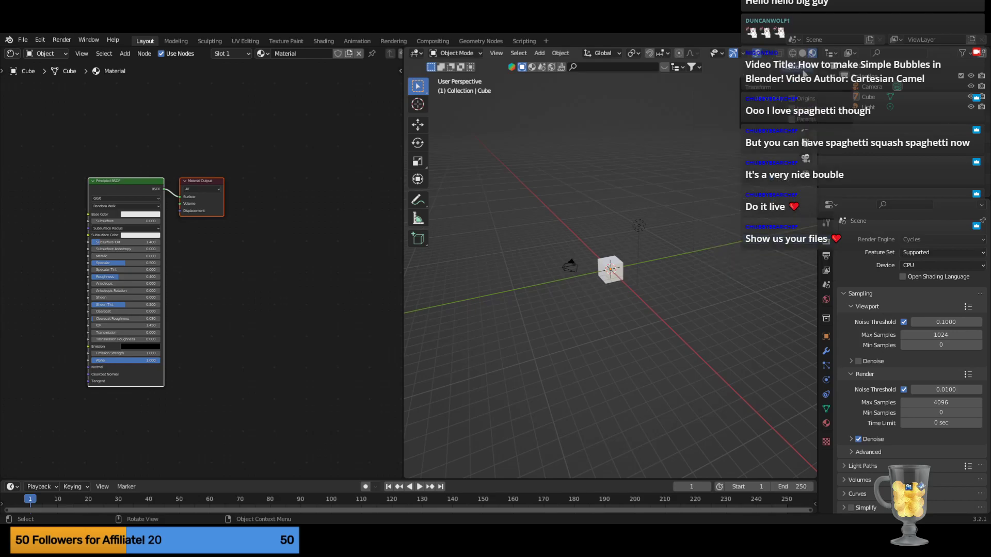
click(803, 70)
click(803, 54)
click(802, 66)
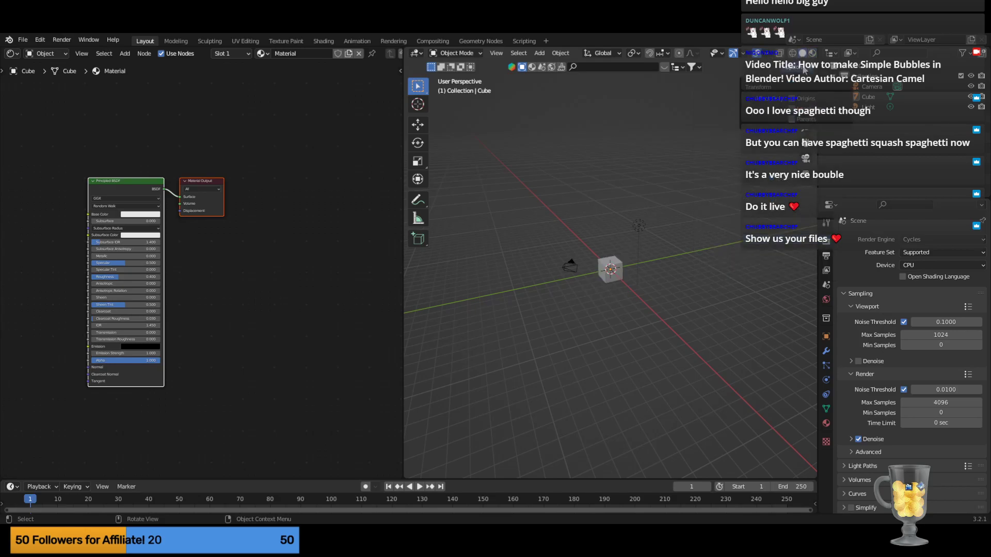
click(802, 66)
click(812, 53)
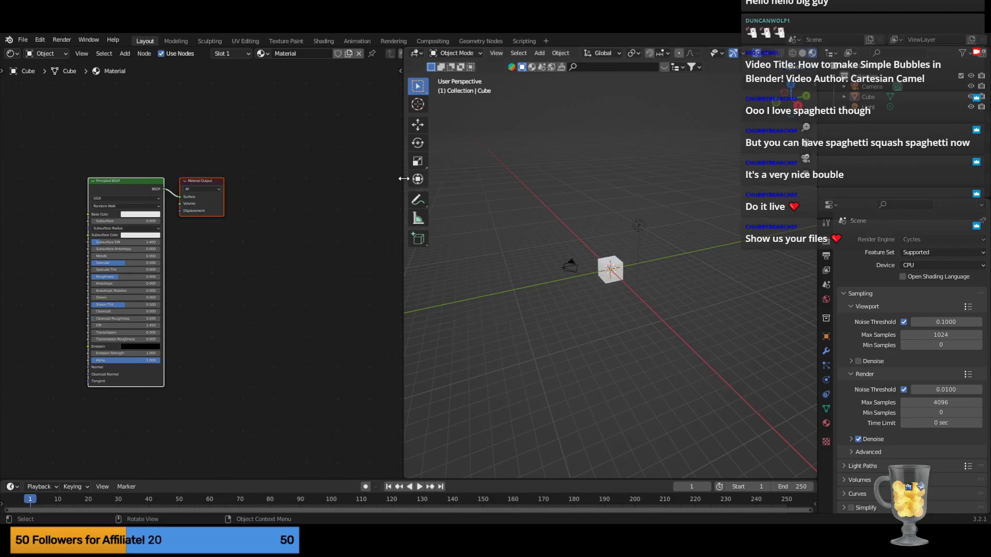
Widen the 3D viewport slightly and raise the World Opacity of the Material Preview lighting.
mouse_move(403, 178)
mouse_down()
mouse_move(368, 178)
mouse_move(388, 177)
mouse_up()
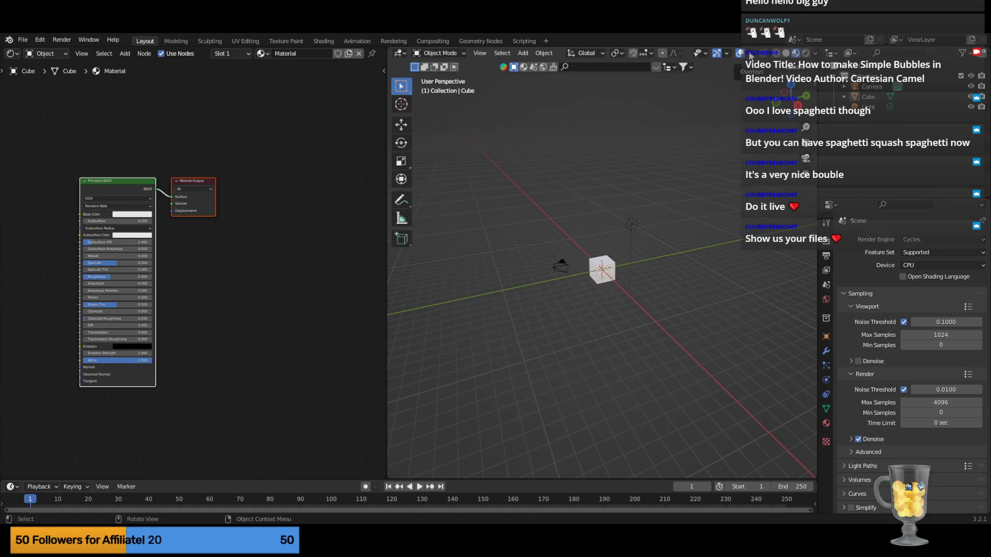
click(750, 54)
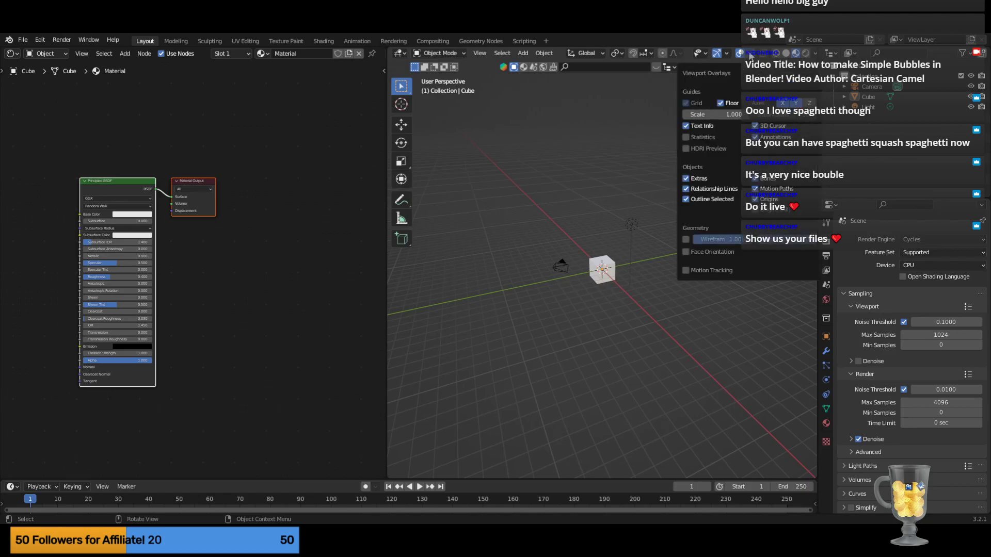
click(750, 53)
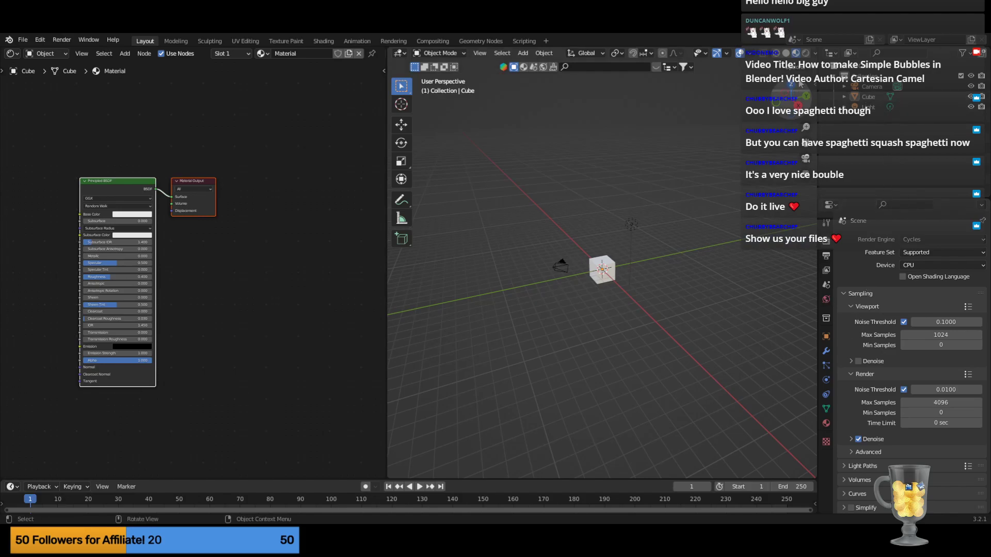
click(814, 55)
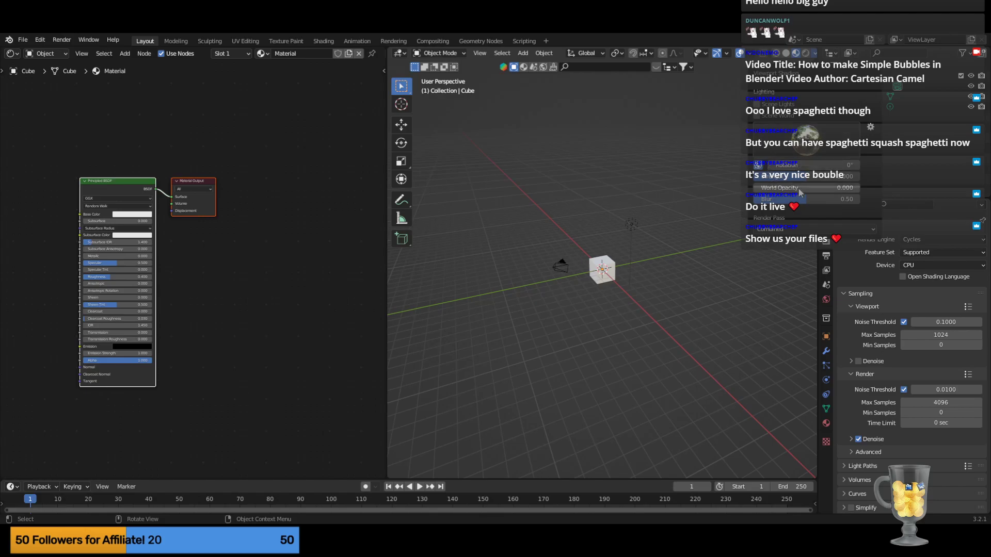
drag(800, 190, 802, 189)
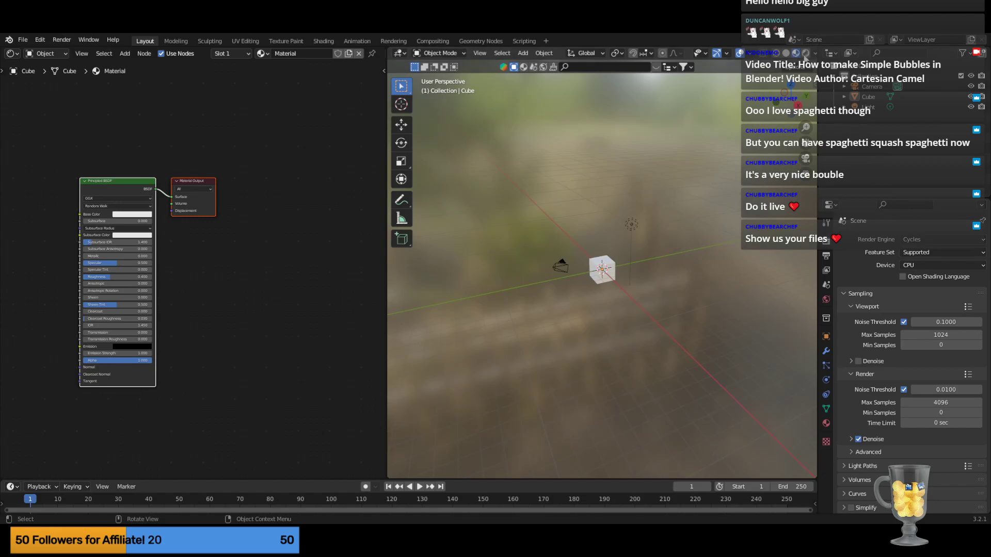
Switch the viewport to Rendered shading and turn off Scene Lights and Scene World for it.
click(807, 54)
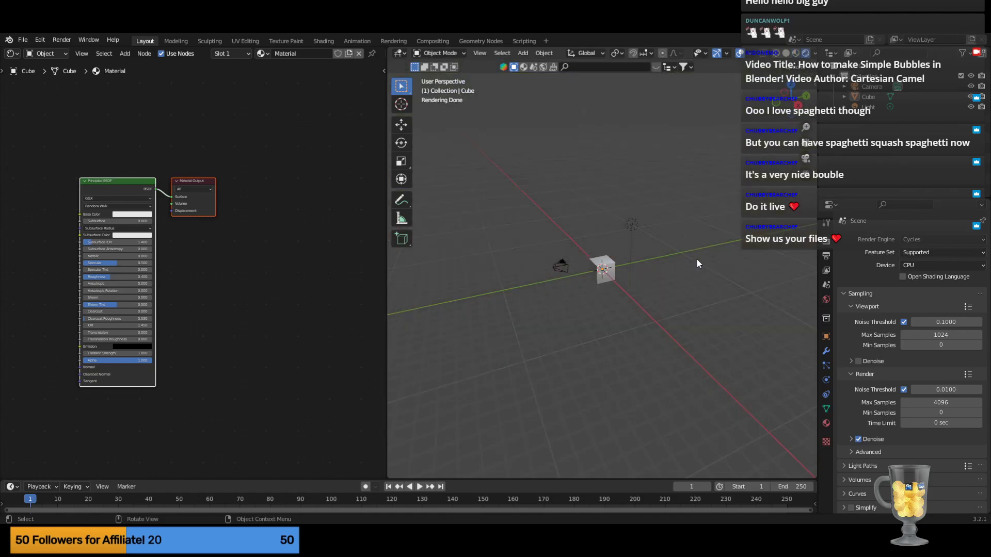
scroll(643, 268, up, 4)
scroll(642, 270, down, 2)
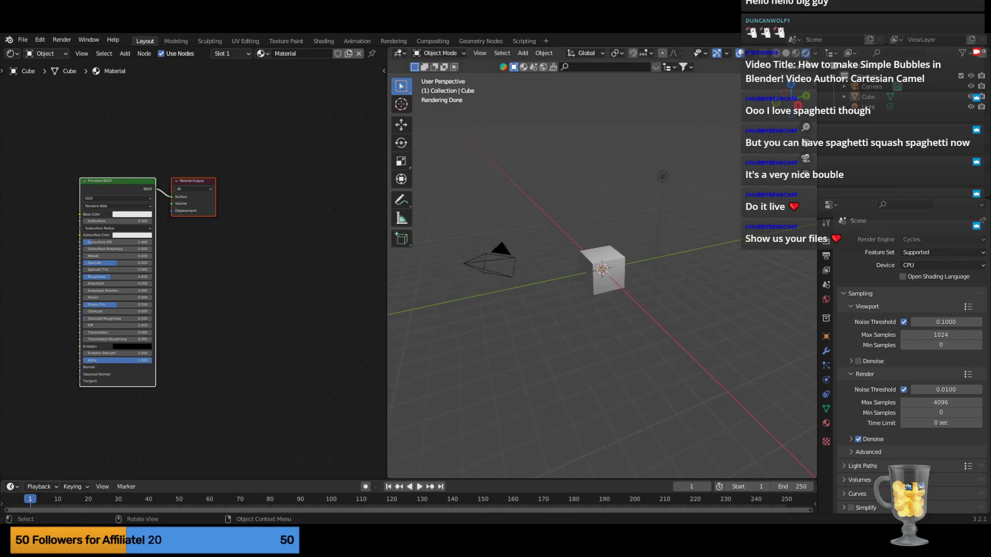
click(815, 54)
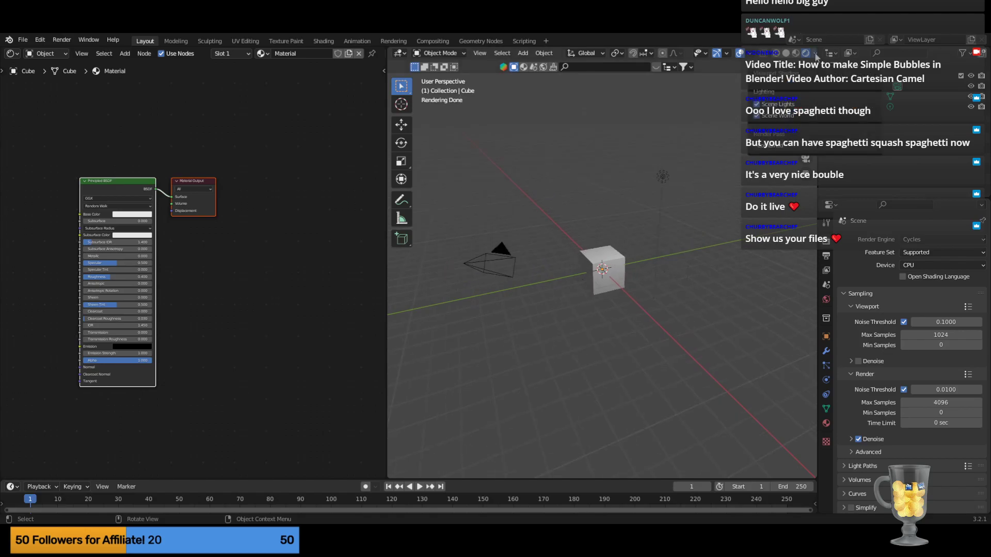
click(814, 52)
click(757, 104)
click(754, 116)
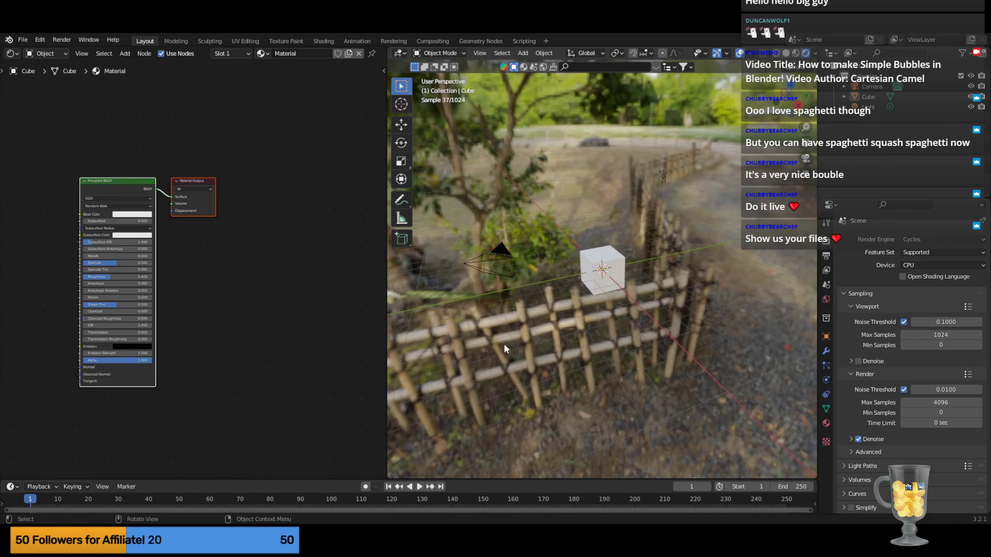
Delete the default cube and light from the scene, keeping only the camera.
scroll(490, 344, up, 3)
scroll(524, 358, up, 4)
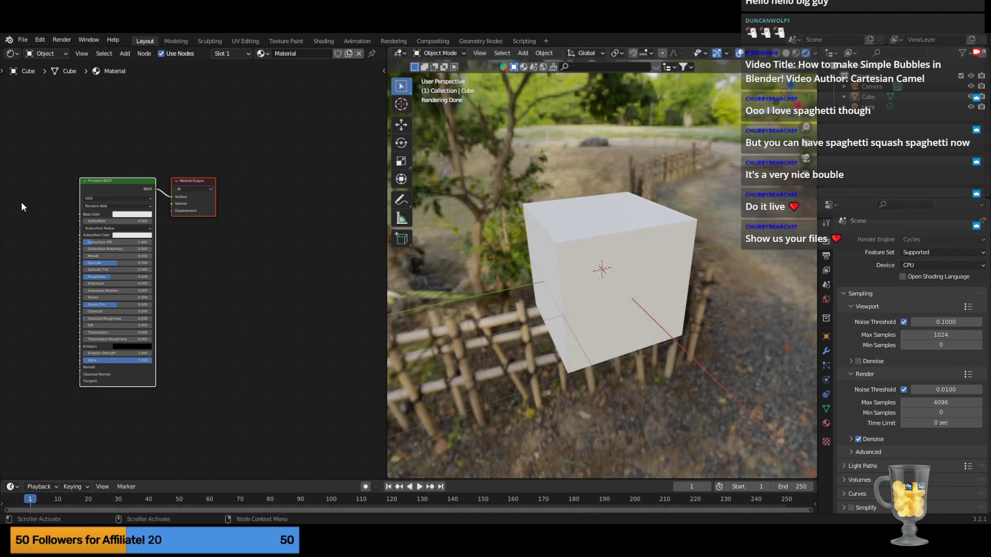
scroll(492, 335, down, 3)
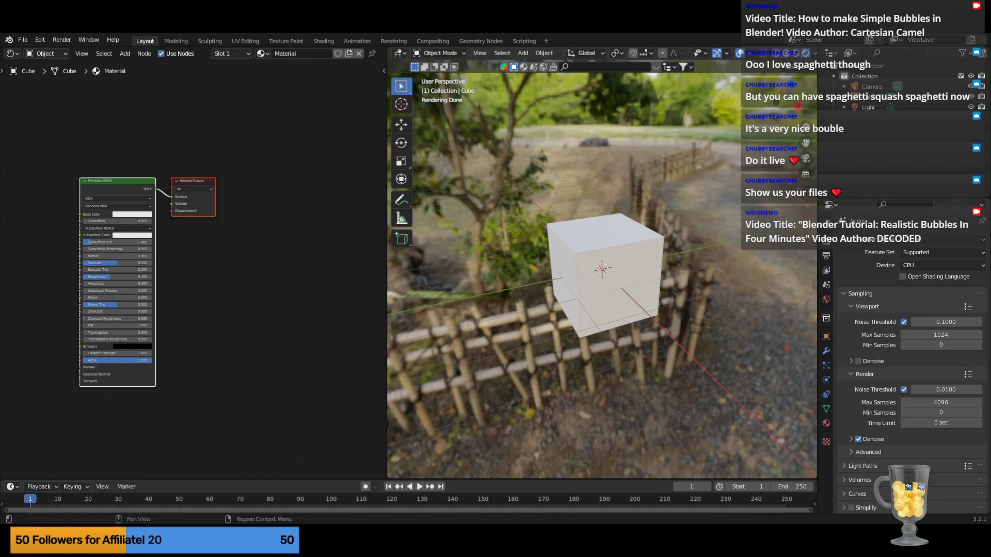
scroll(602, 273, down, 5)
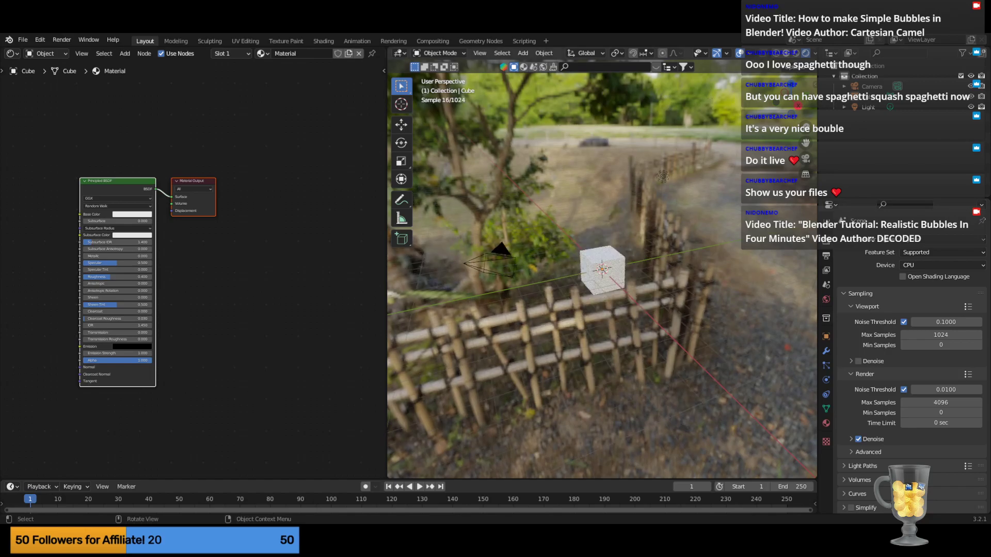
drag(560, 155, 769, 352)
key(Delete)
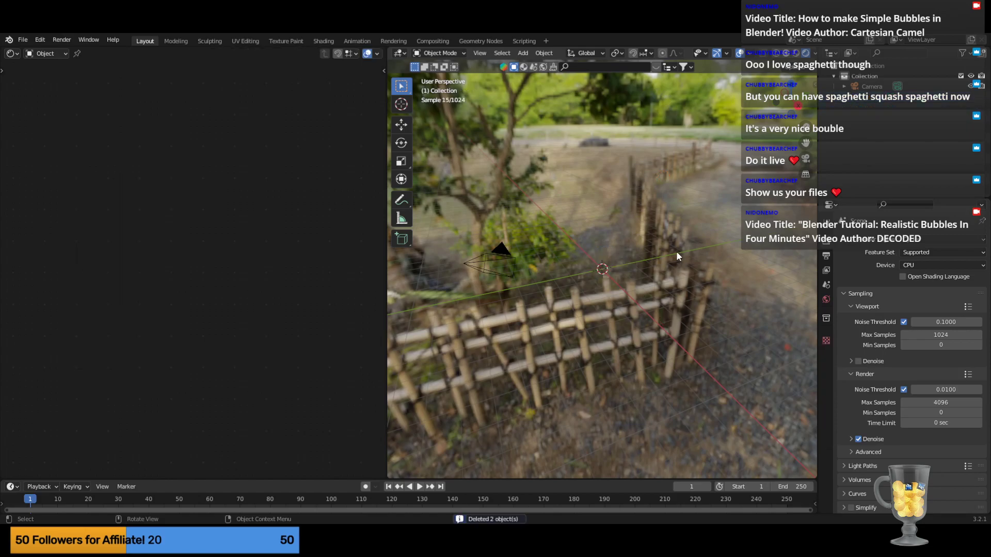
mouse_move(676, 250)
middle_down()
mouse_move(576, 269)
mouse_move(442, 271)
mouse_move(711, 246)
mouse_move(689, 231)
mouse_move(694, 243)
middle_up()
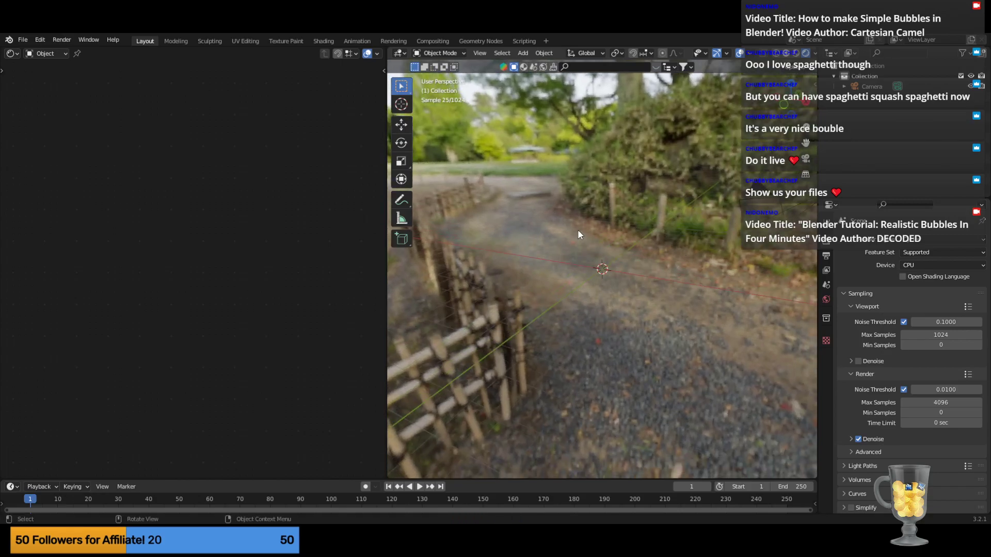
Add a UV sphere mesh at the centre of the scene.
key(shift+a)
mouse_move(578, 233)
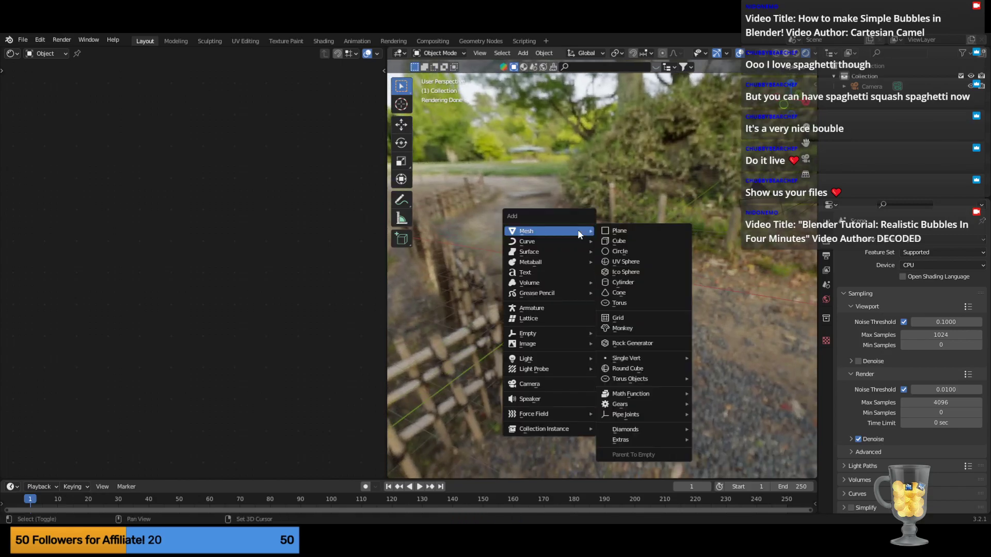
click(647, 264)
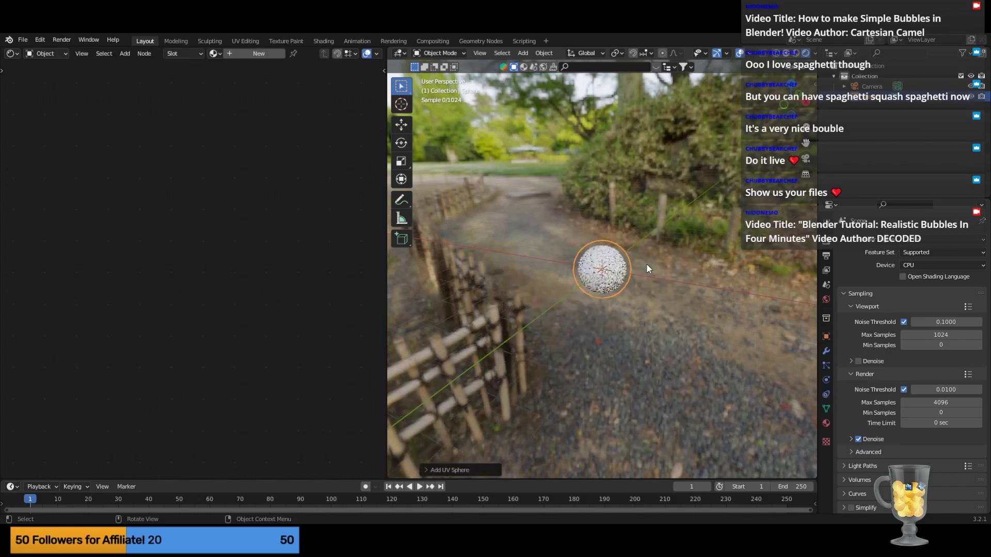
scroll(648, 269, up, 3)
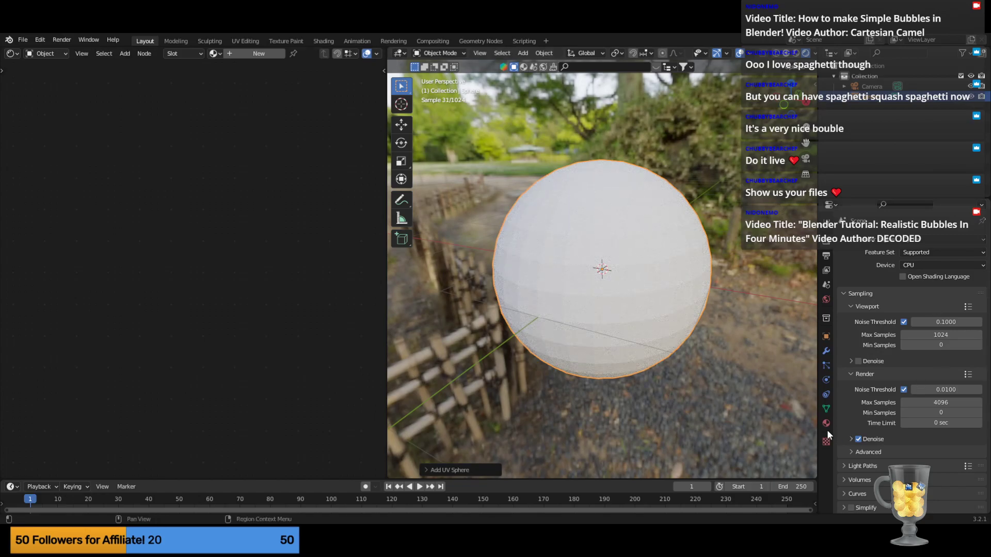
Add a Subdivision Surface modifier to the sphere and shade it smooth.
click(830, 350)
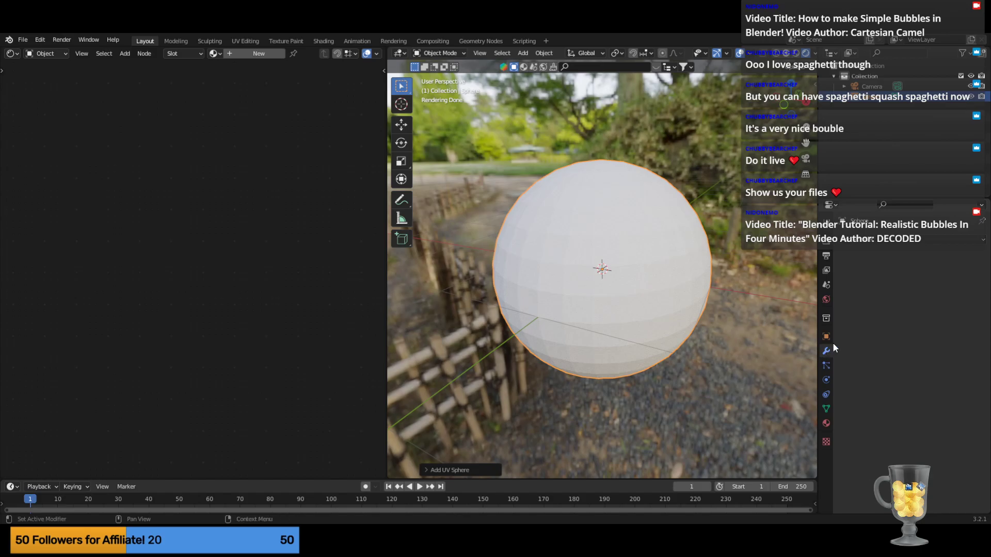
click(887, 242)
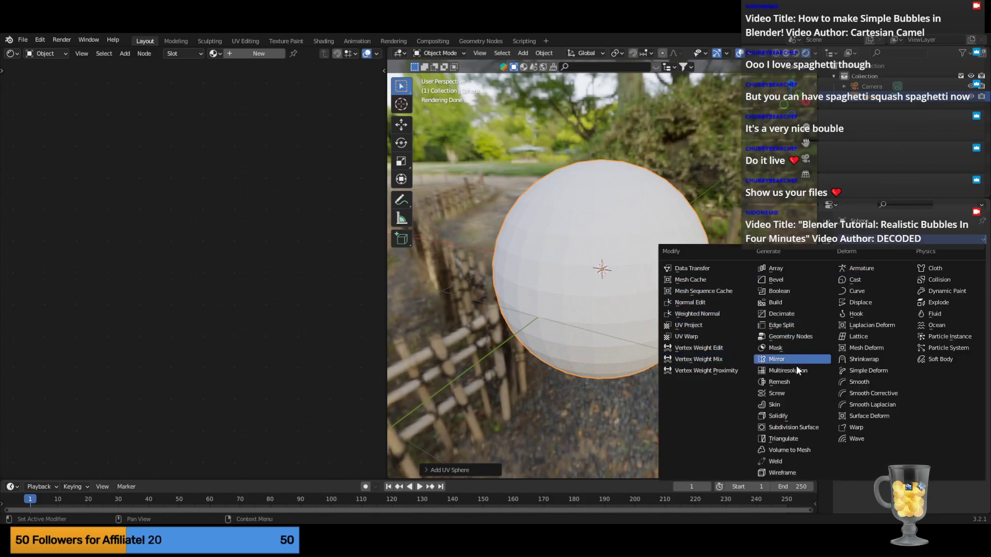
click(797, 431)
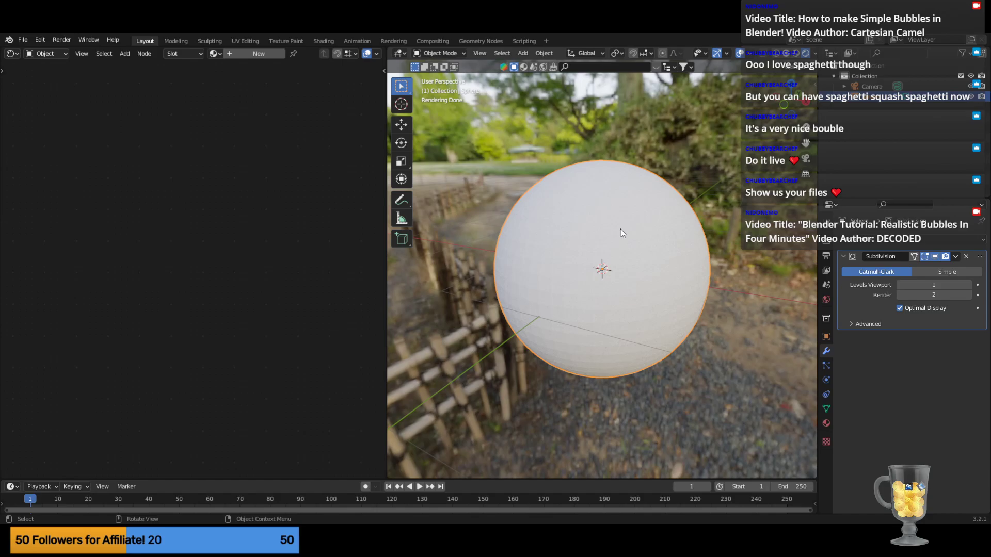
right_click(577, 233)
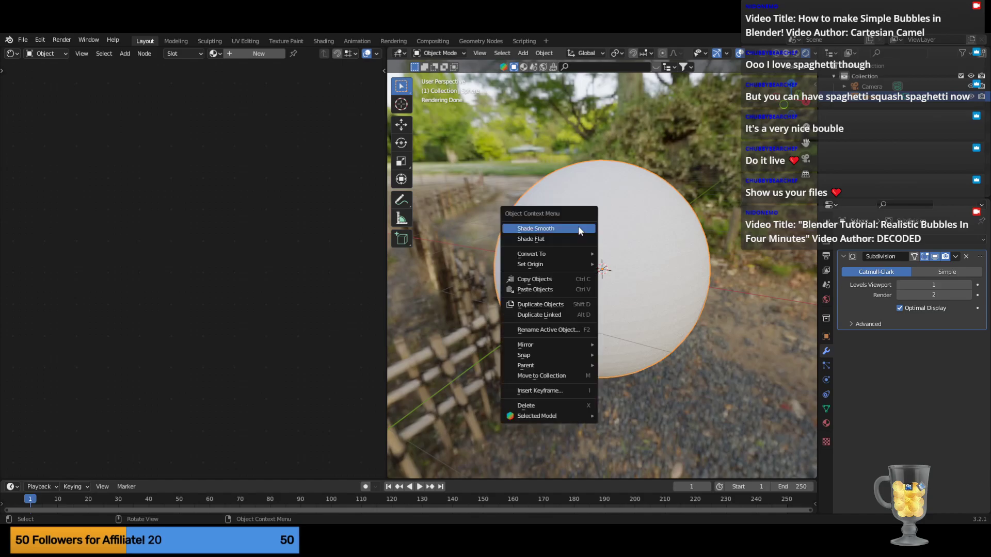
click(578, 228)
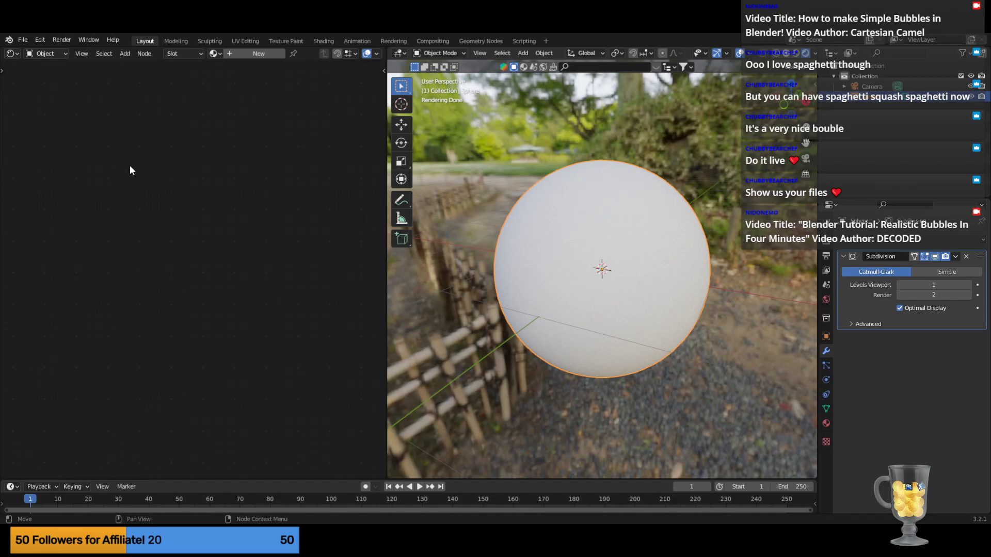
Create a new material for the sphere and move its Material Output node well away from the Principled BSDF node.
key(shift+a)
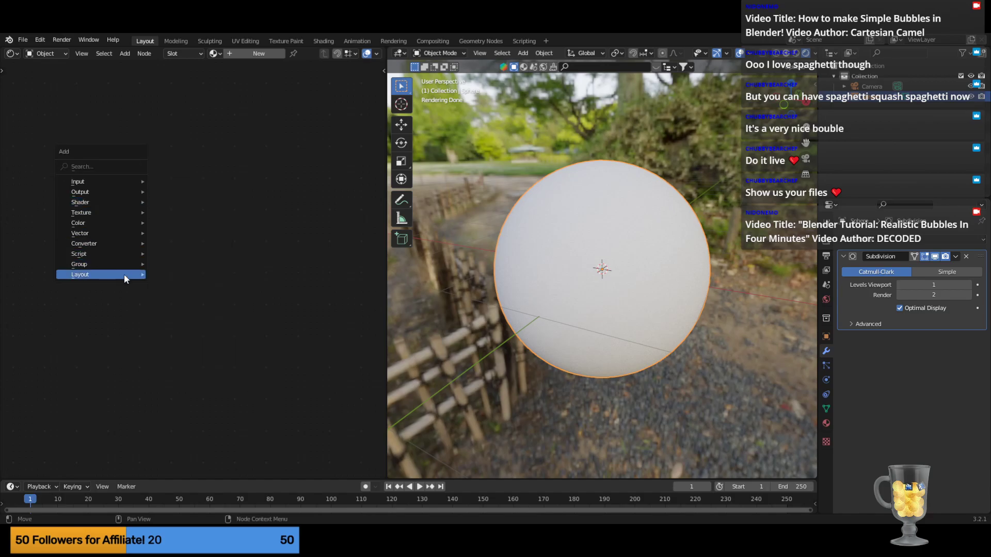
mouse_move(125, 211)
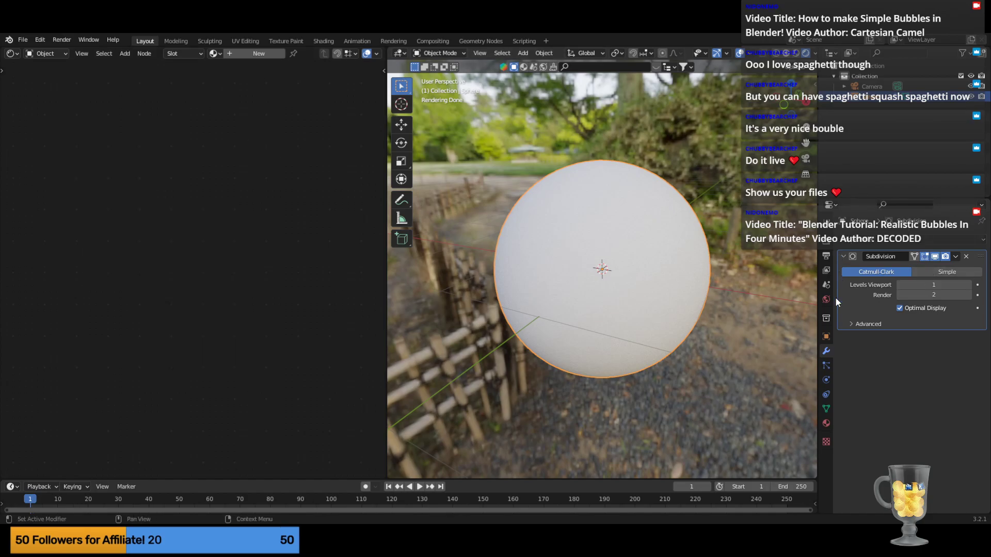
click(826, 424)
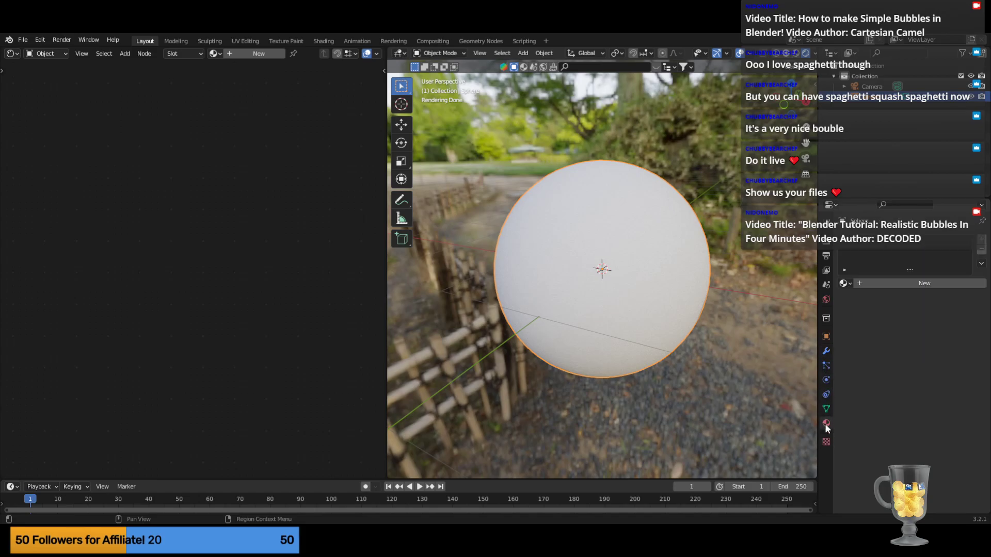
click(924, 284)
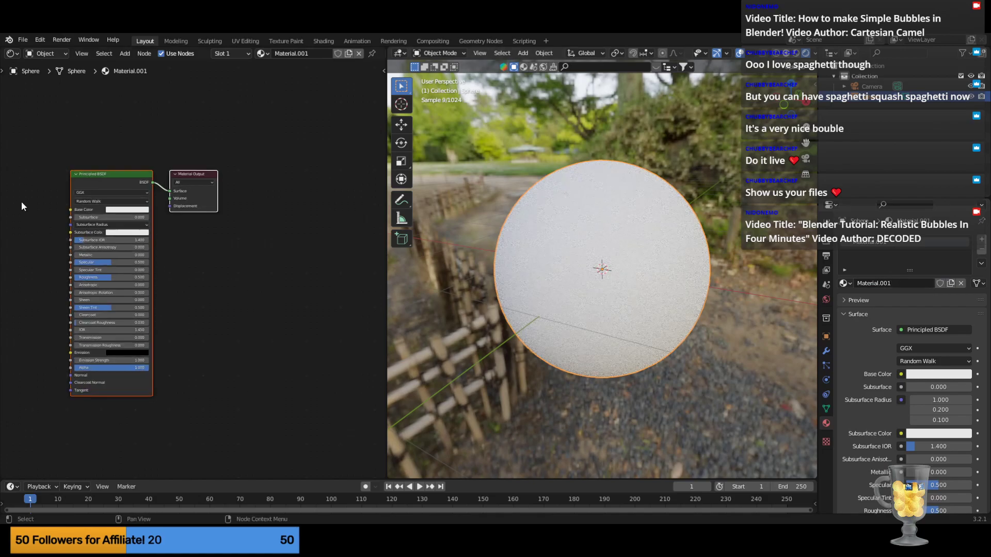
scroll(236, 223, up, 2)
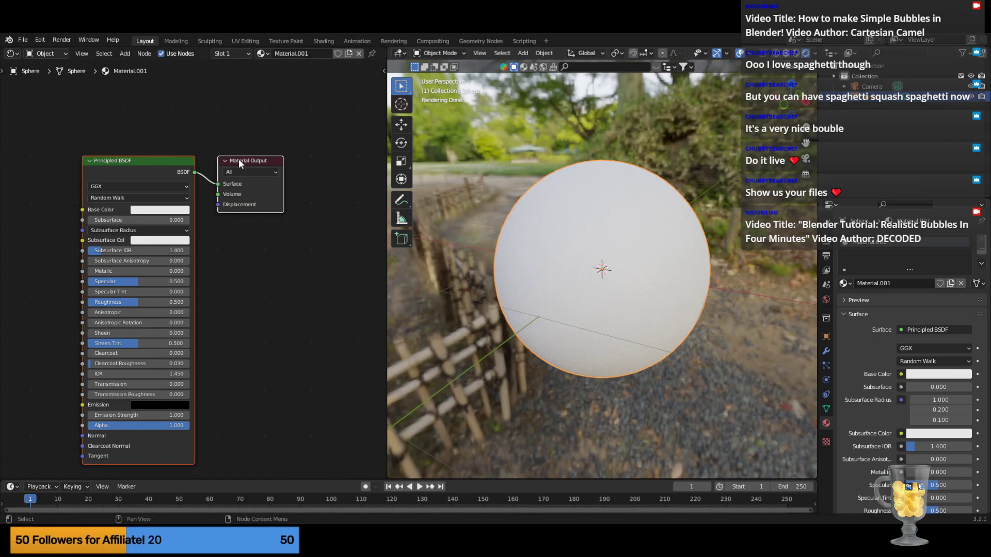
drag(239, 159, 345, 158)
click(186, 115)
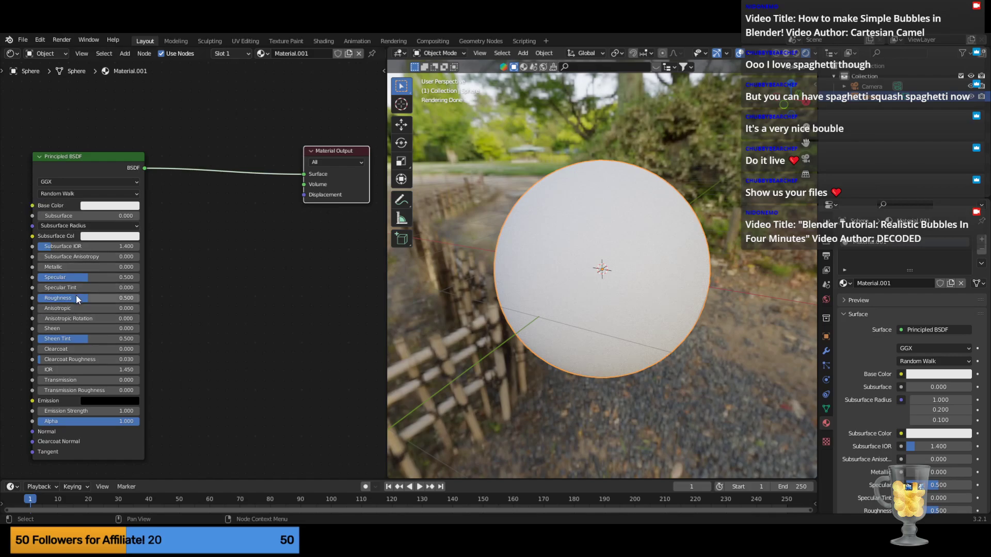
Set the Principled BSDF's Roughness to 0 and its Transmission to 1.
drag(76, 299, 25, 299)
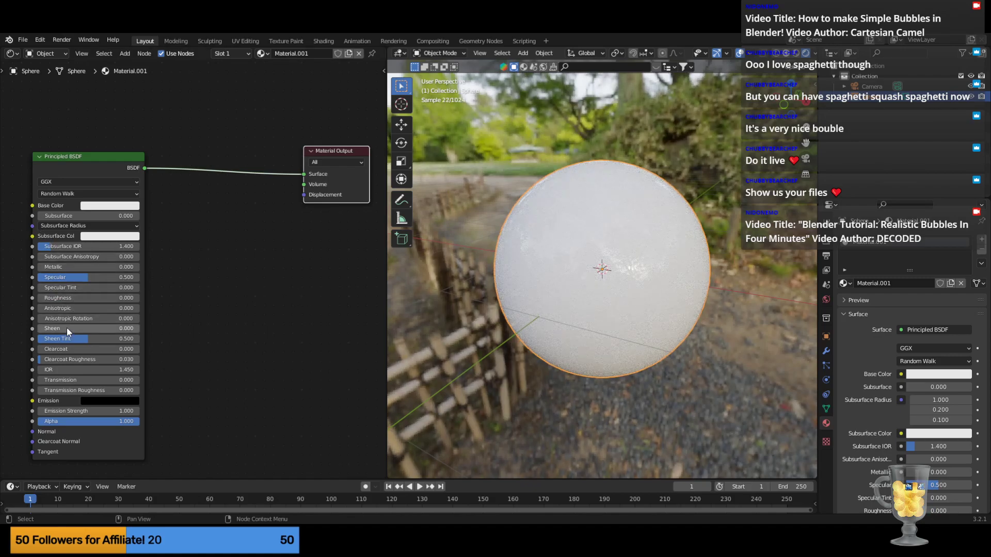
click(56, 382)
text(1)
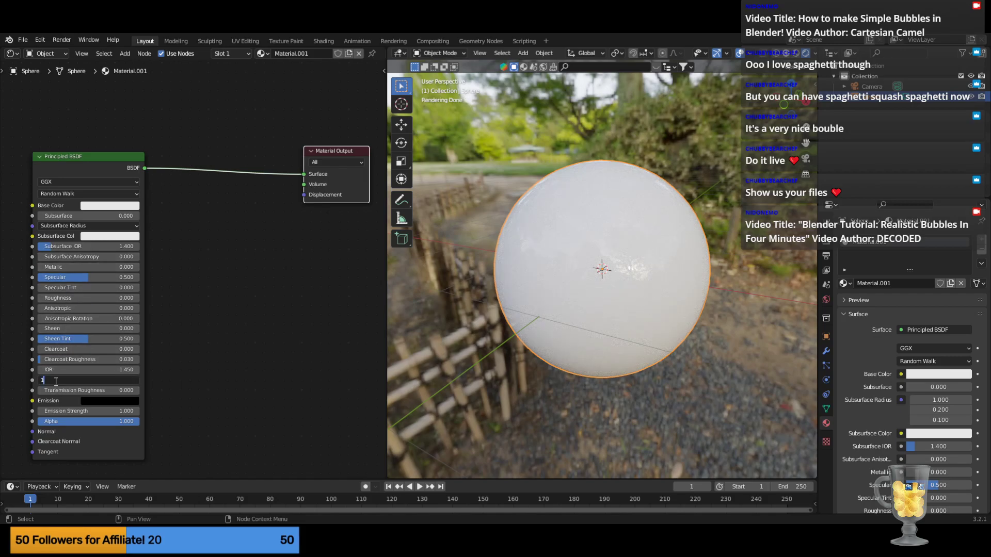
key(Return)
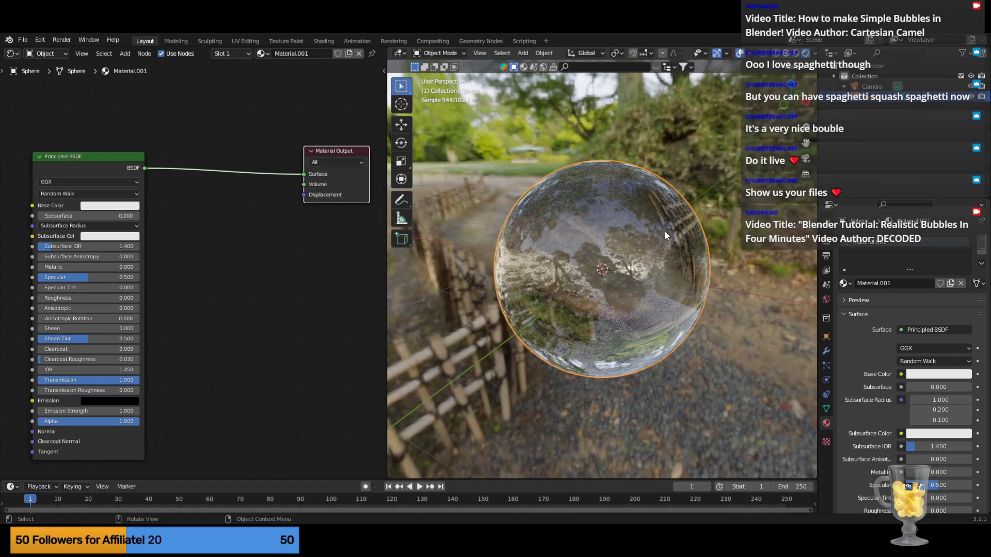
scroll(628, 234, up, 2)
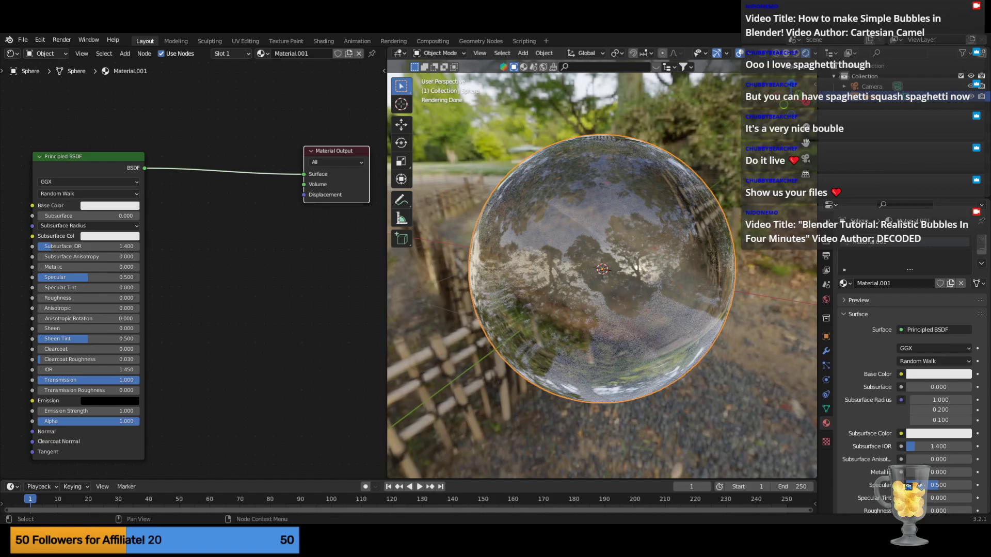
Insert a Mix Shader between the Principled BSDF and Material Output, with the Principled BSDF feeding its second shader input.
middle_drag(85, 120, 264, 123)
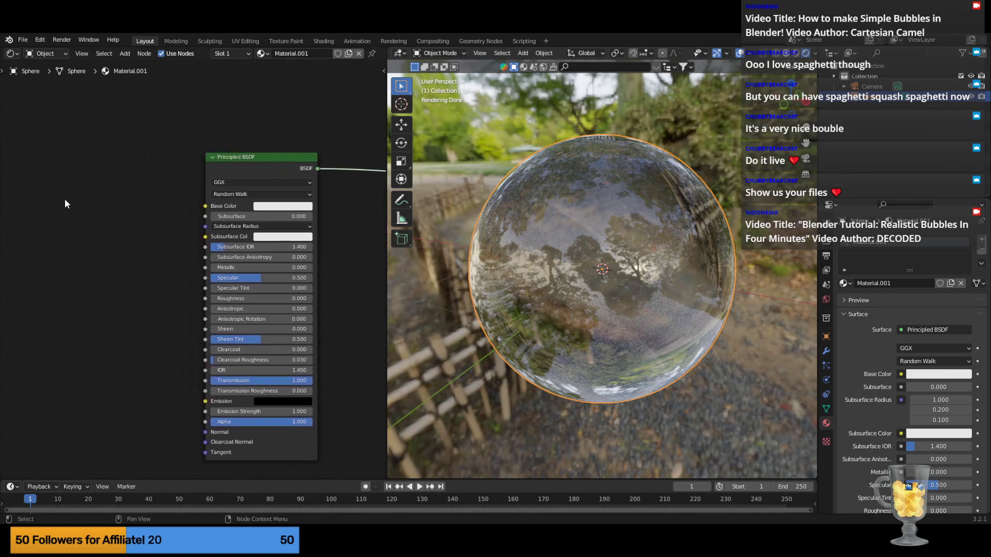
key(shift+a)
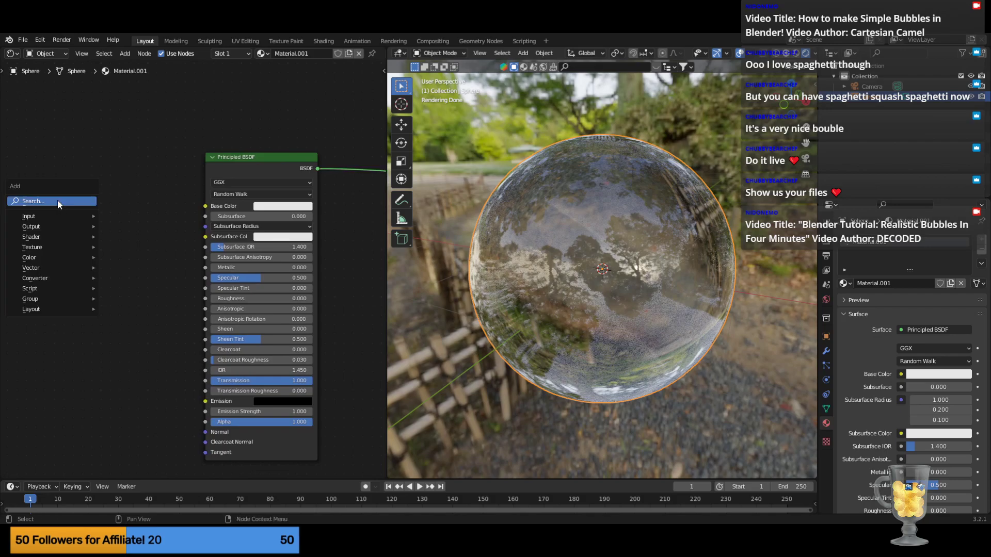
click(58, 202)
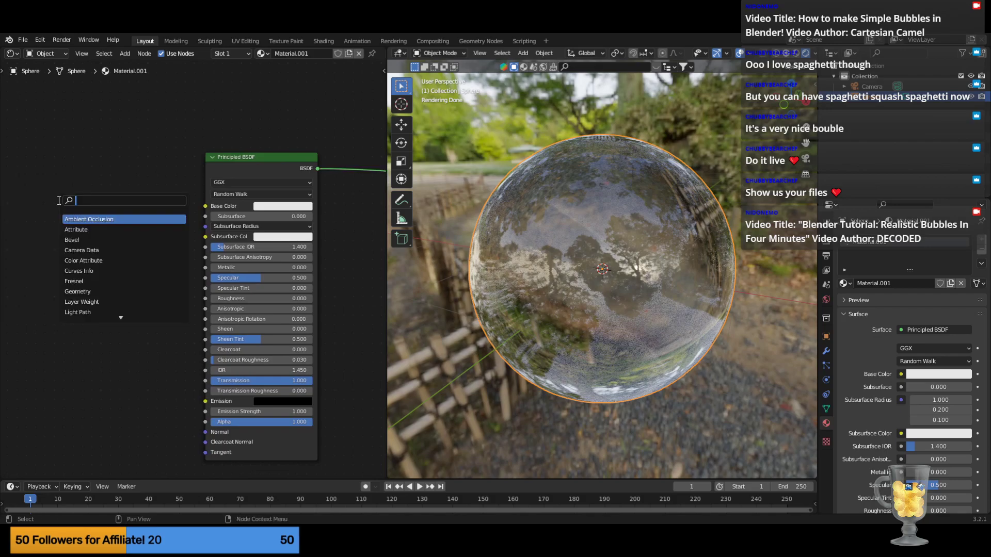
text(mix)
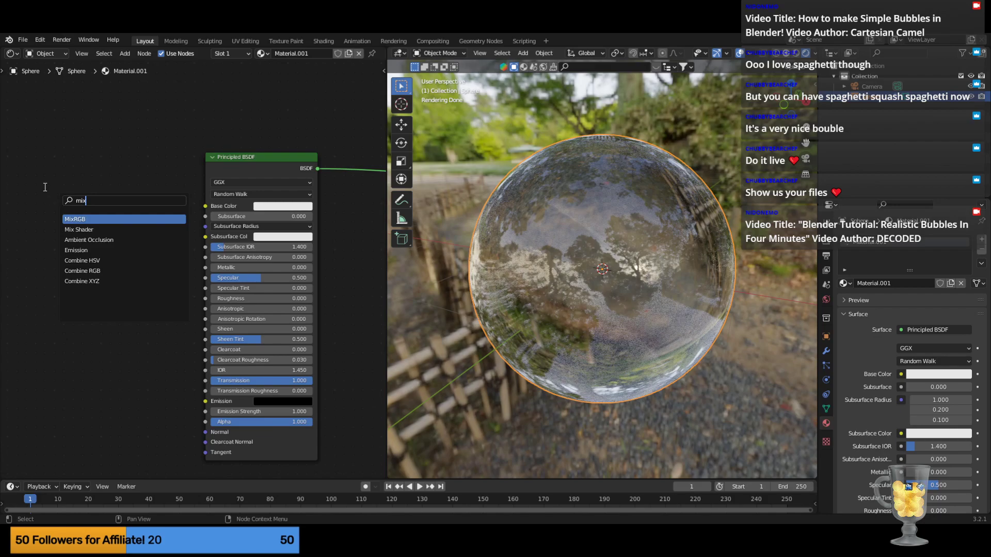
click(79, 229)
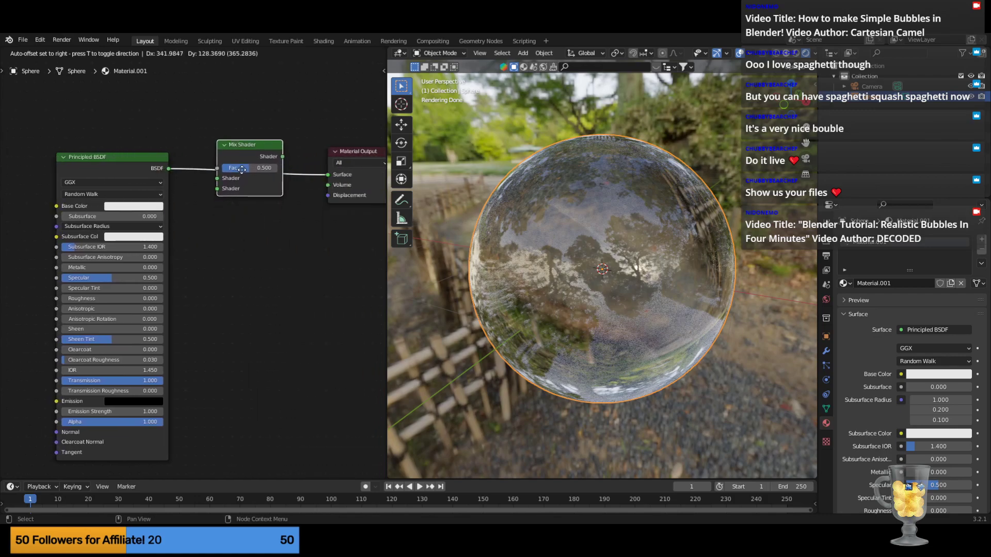
click(238, 149)
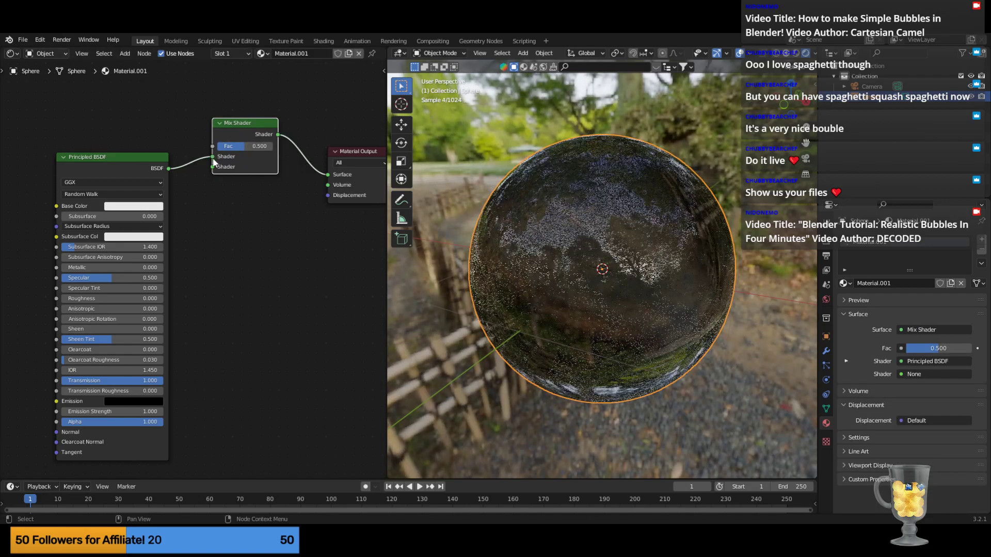
drag(212, 156, 212, 167)
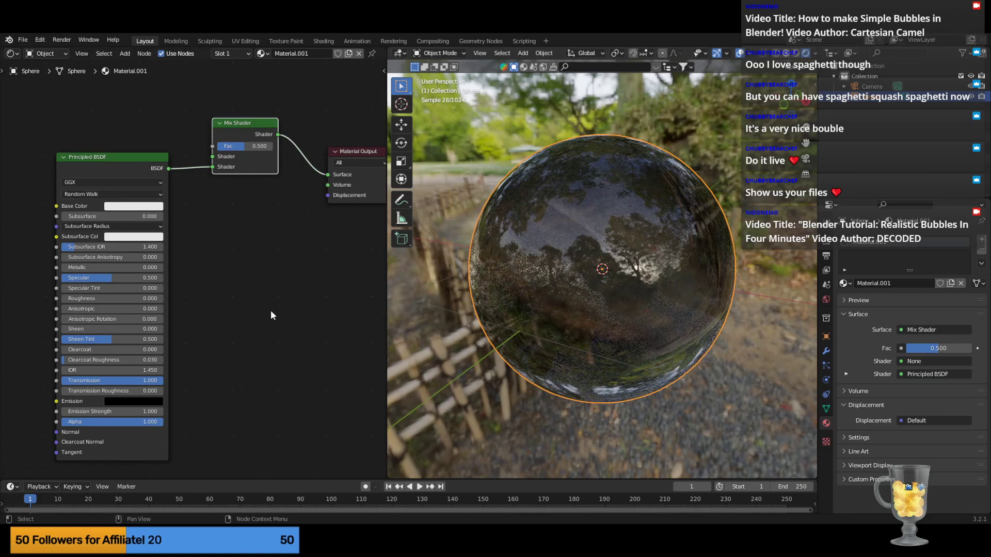
Move the Mix Shader node higher and connect a new Transparent BSDF node to its first shader input.
scroll(286, 311, down, 3)
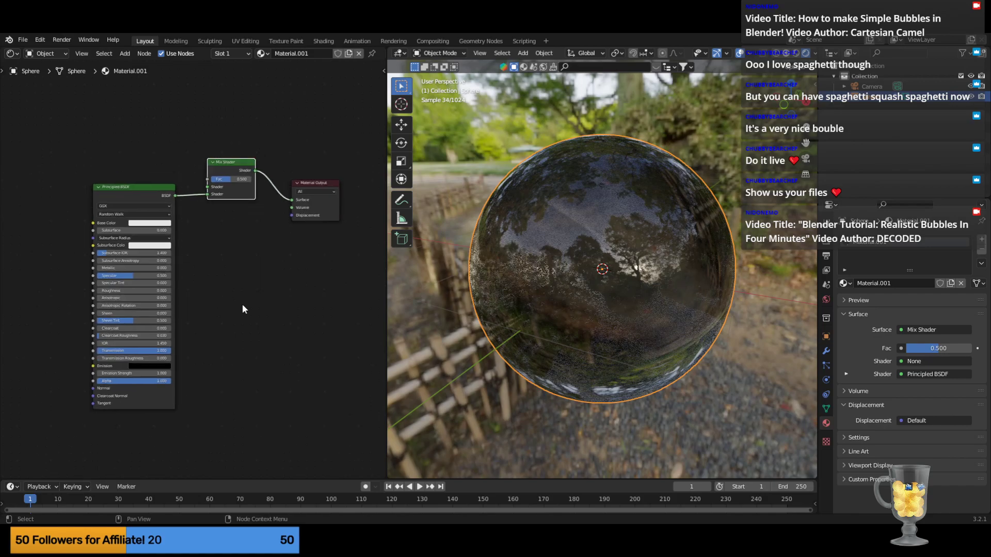
drag(237, 165, 234, 140)
middle_drag(132, 132, 146, 230)
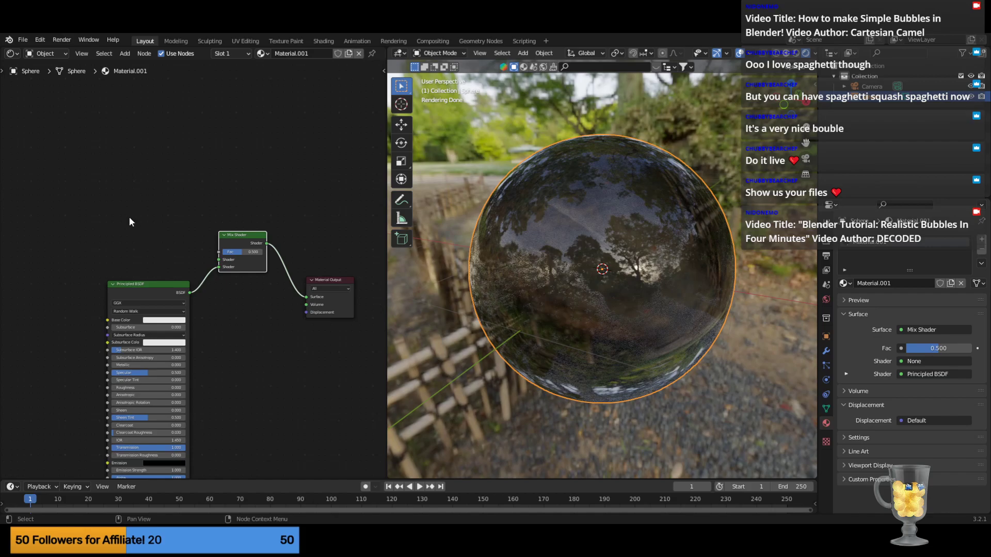
key(shift+a)
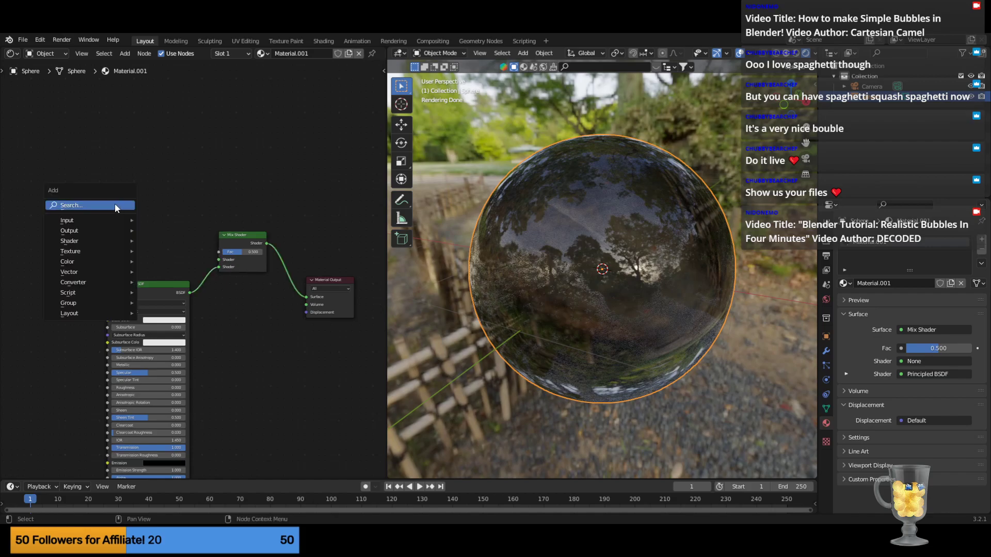
click(115, 205)
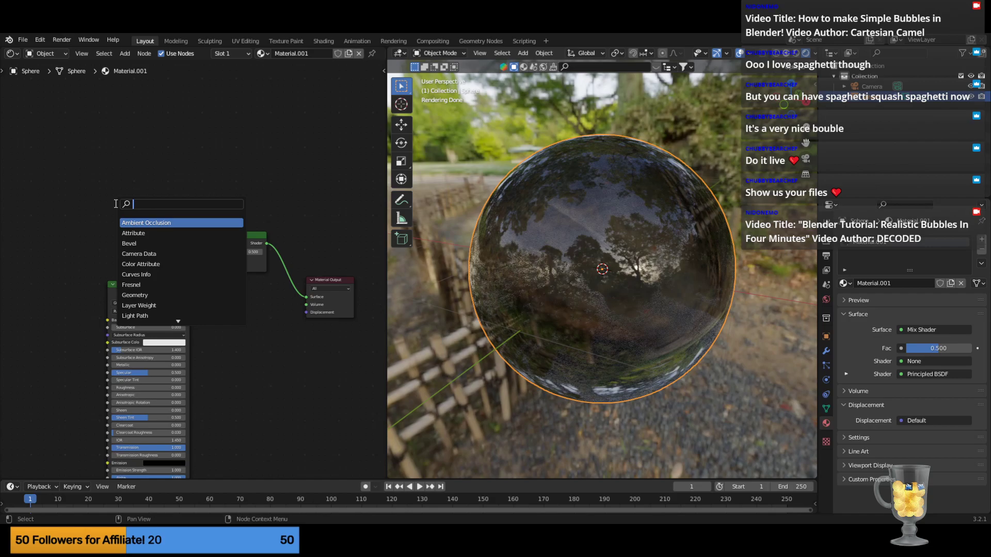
text(tr)
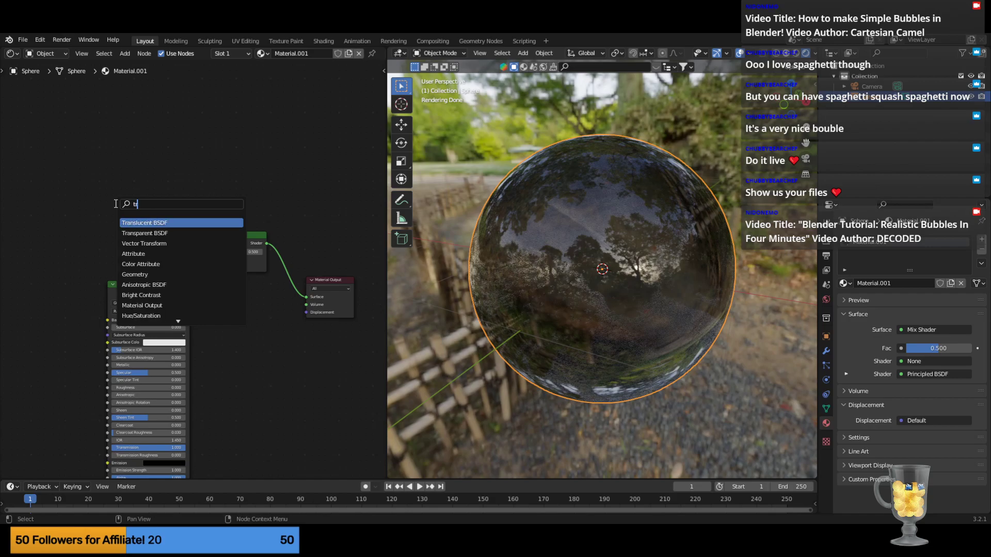
click(132, 234)
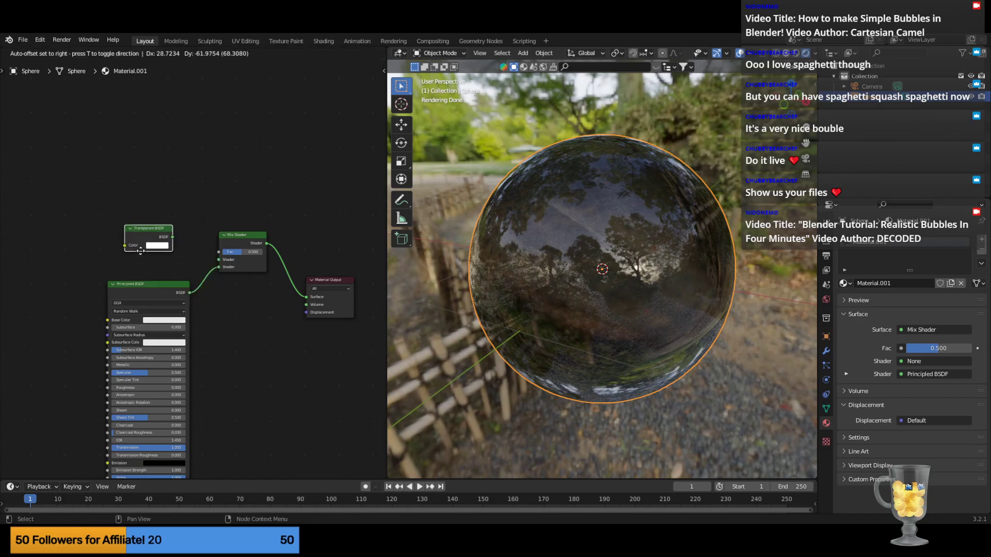
click(148, 255)
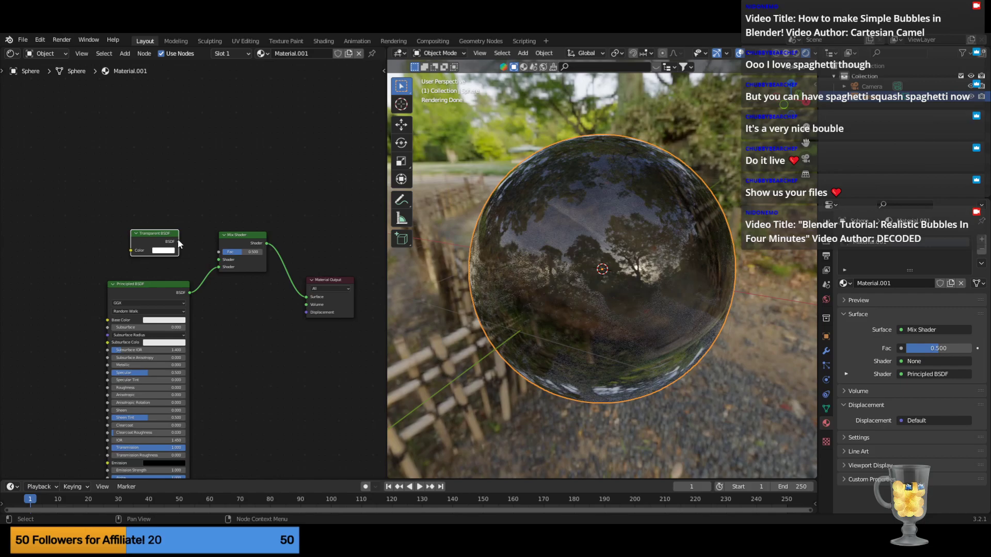
drag(178, 241, 219, 259)
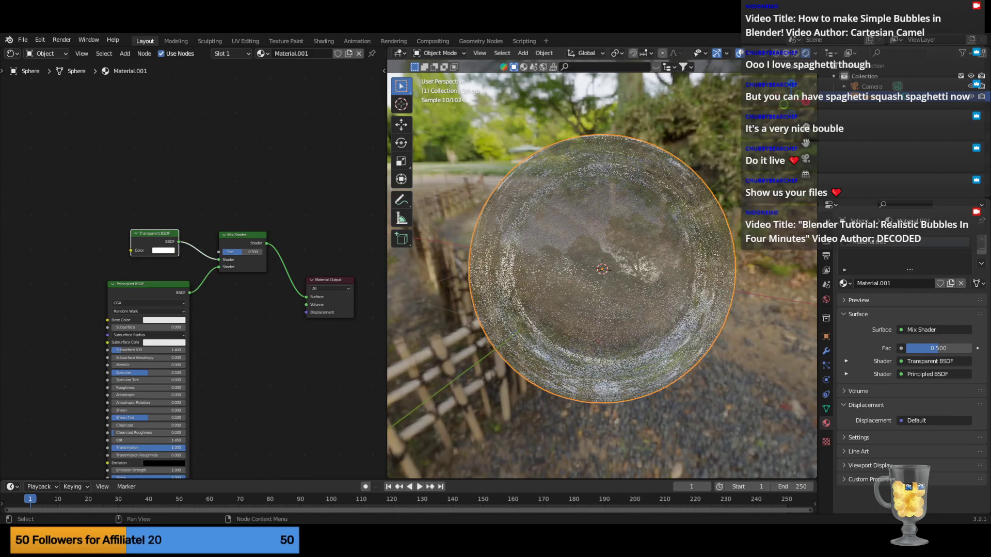
Add a Layer Weight node above the Transparent BSDF and connect its Facing output to the Mix Shader's Fac input.
click(155, 167)
key(shift+a)
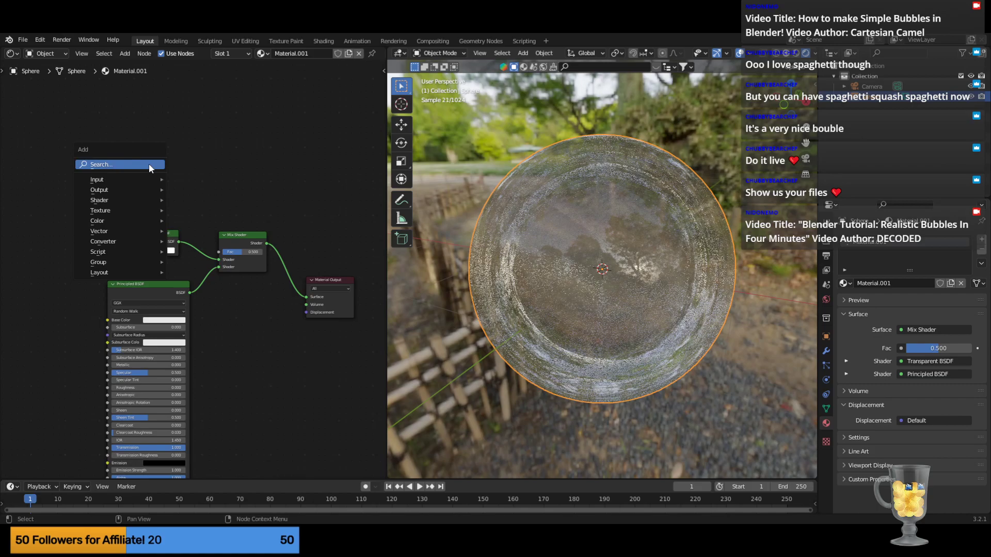
key(l)
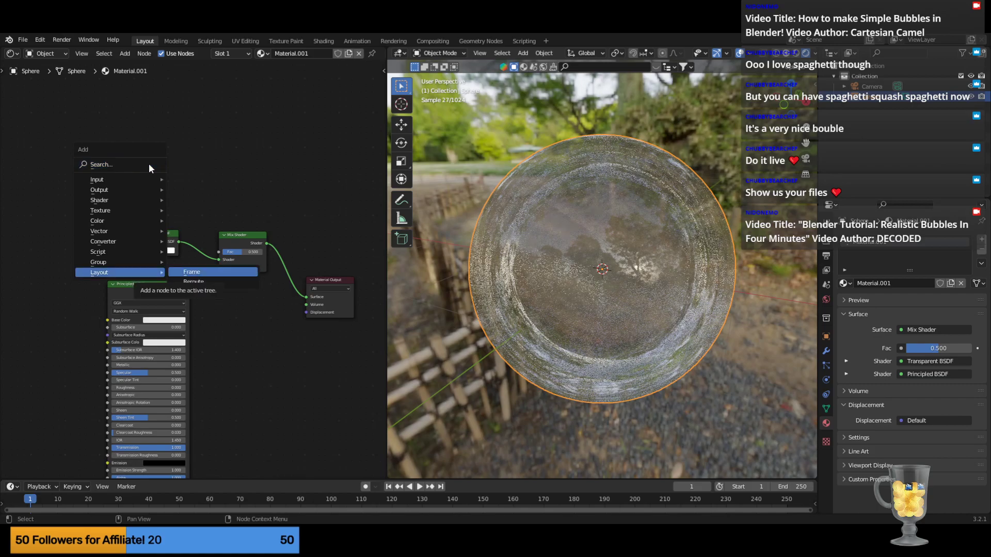
click(137, 162)
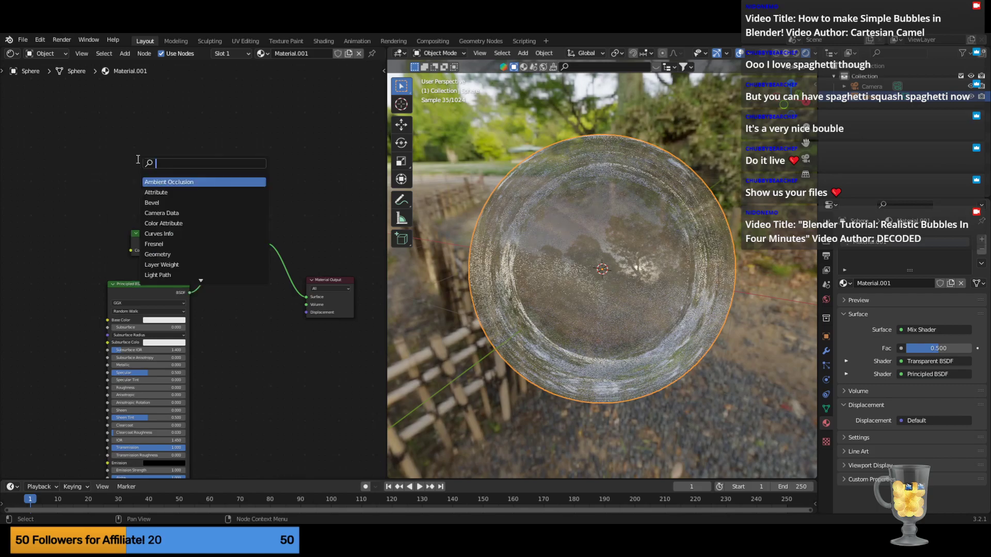
text(layer wei)
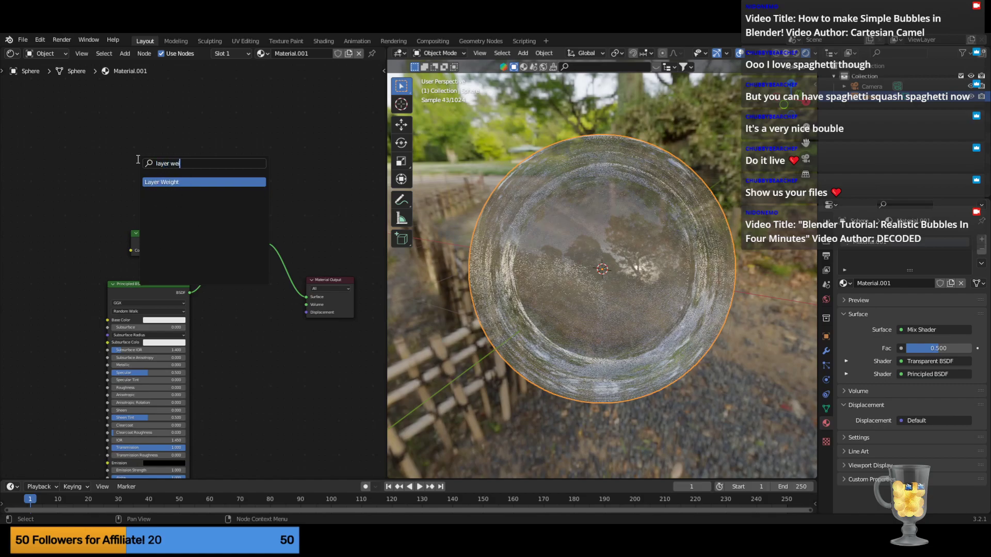
click(182, 182)
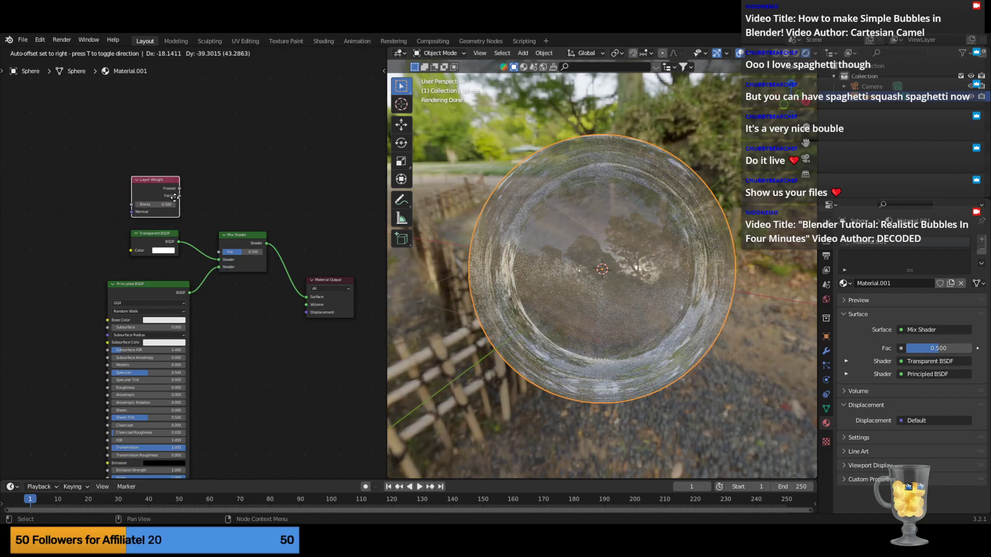
click(175, 200)
drag(153, 233, 132, 248)
drag(156, 181, 219, 252)
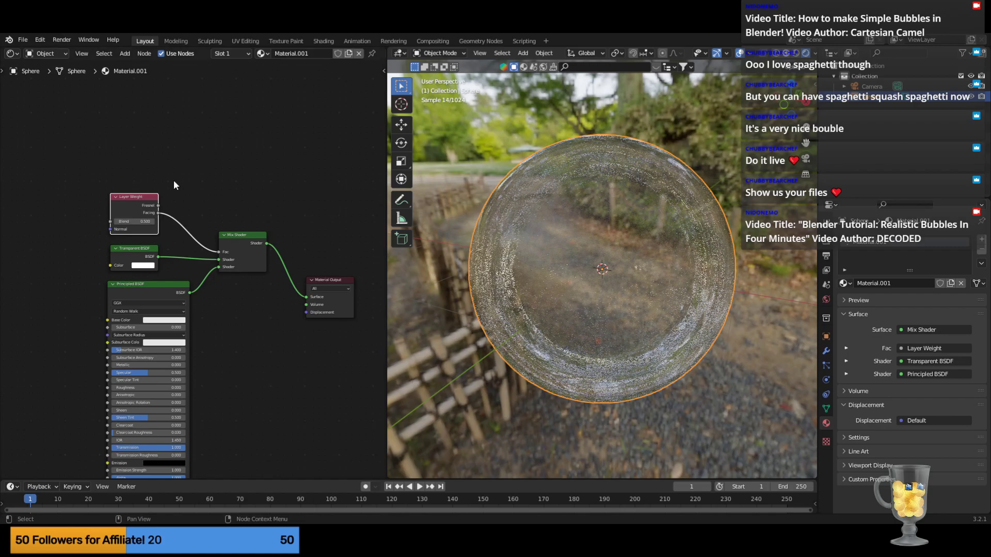
Set the Layer Weight node's Blend to 0.2.
scroll(61, 238, up, 3)
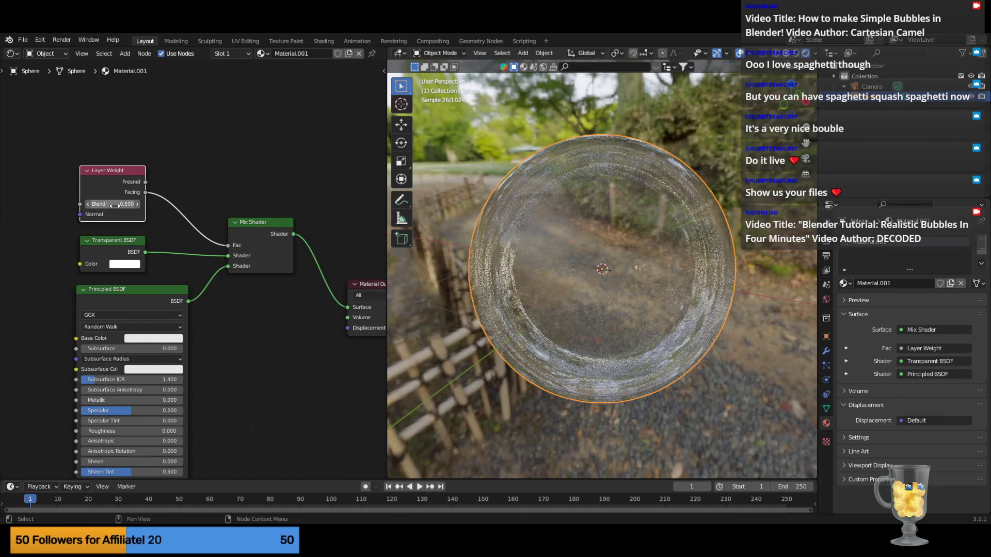
click(115, 205)
text(0.3)
key(Return)
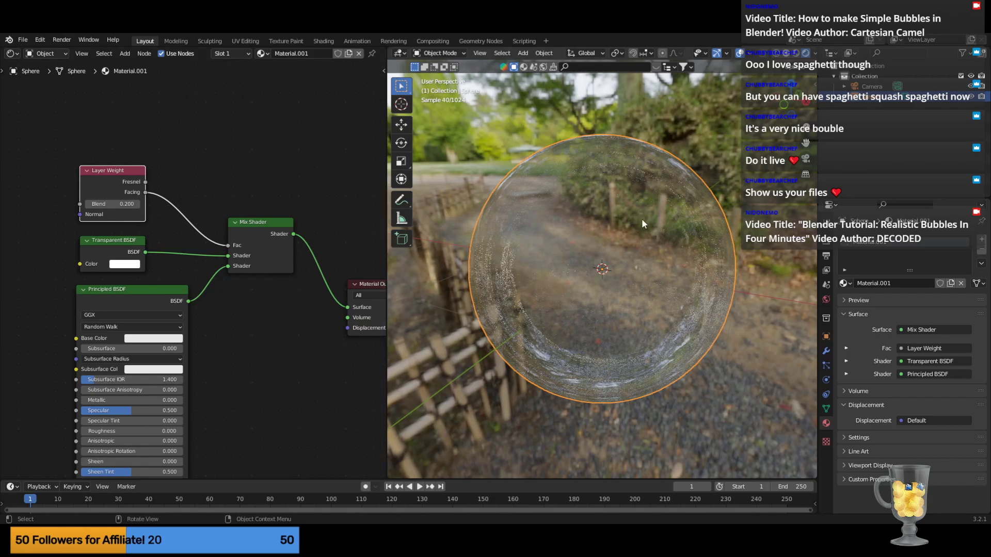
scroll(646, 218, down, 2)
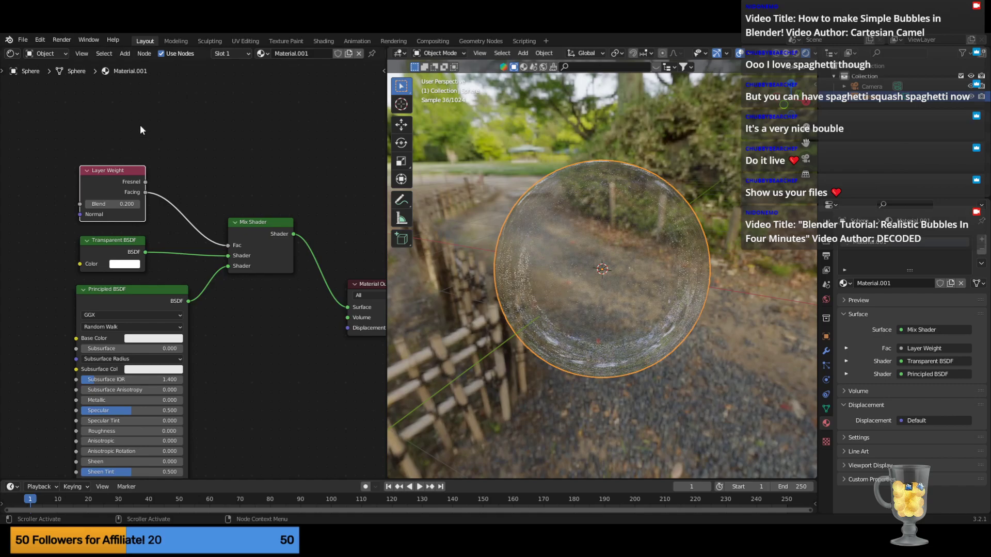
Add a Noise Texture node and place it well to the left of the Layer Weight node.
scroll(287, 335, down, 3)
middle_drag(274, 352, 210, 341)
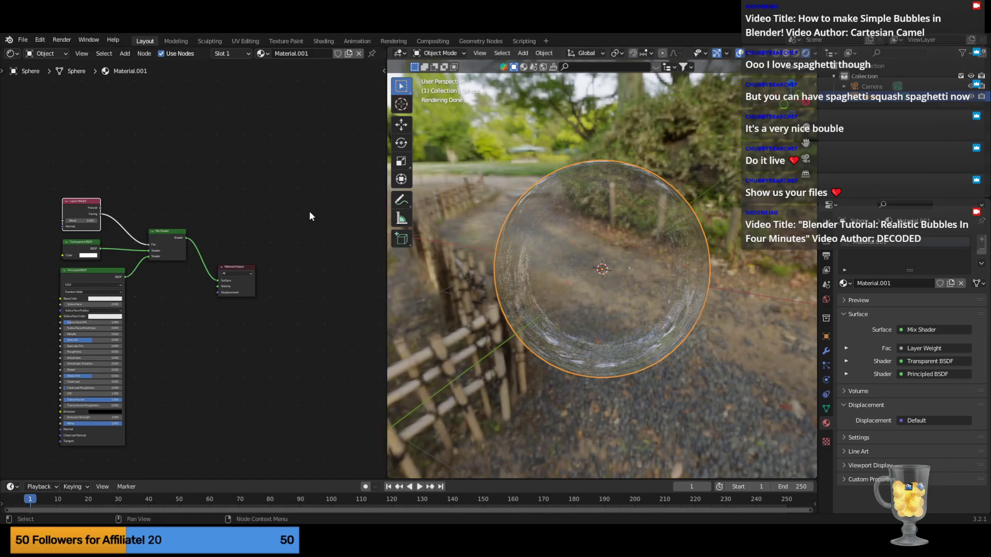
click(253, 167)
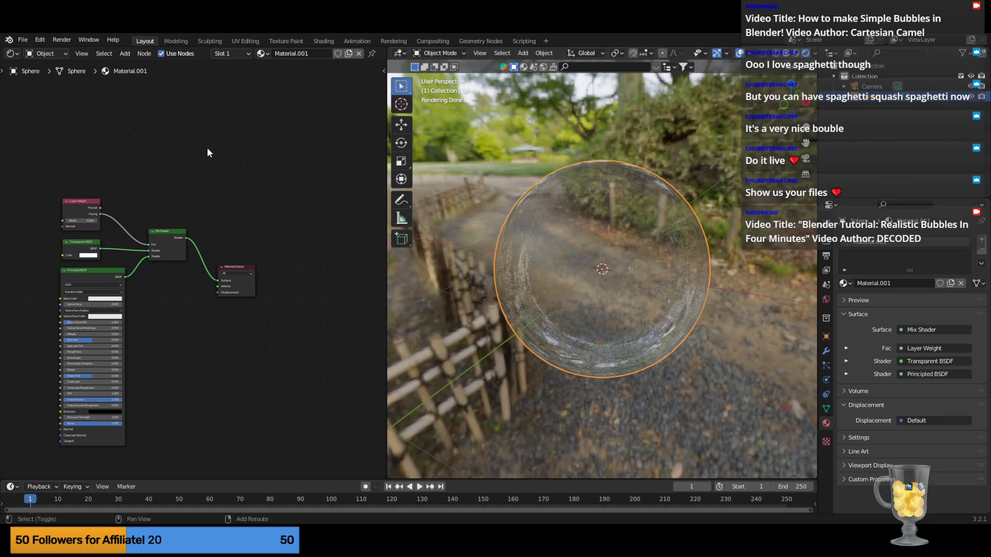
key(shift+a)
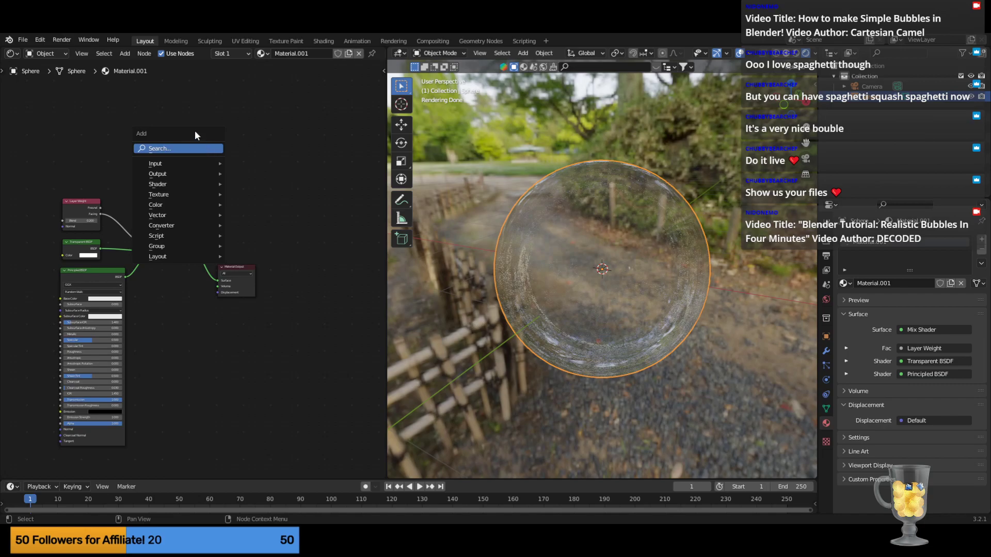
click(194, 148)
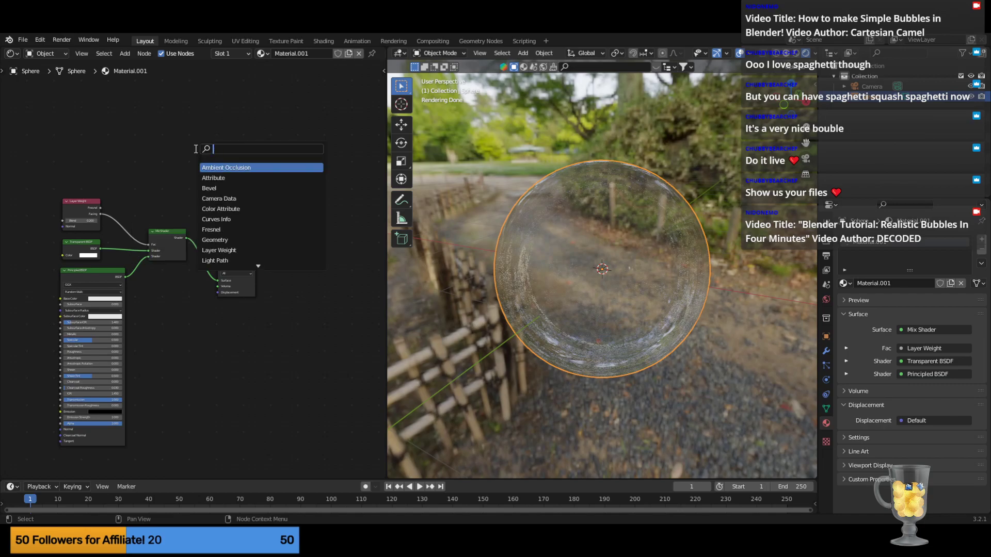
text(noise te)
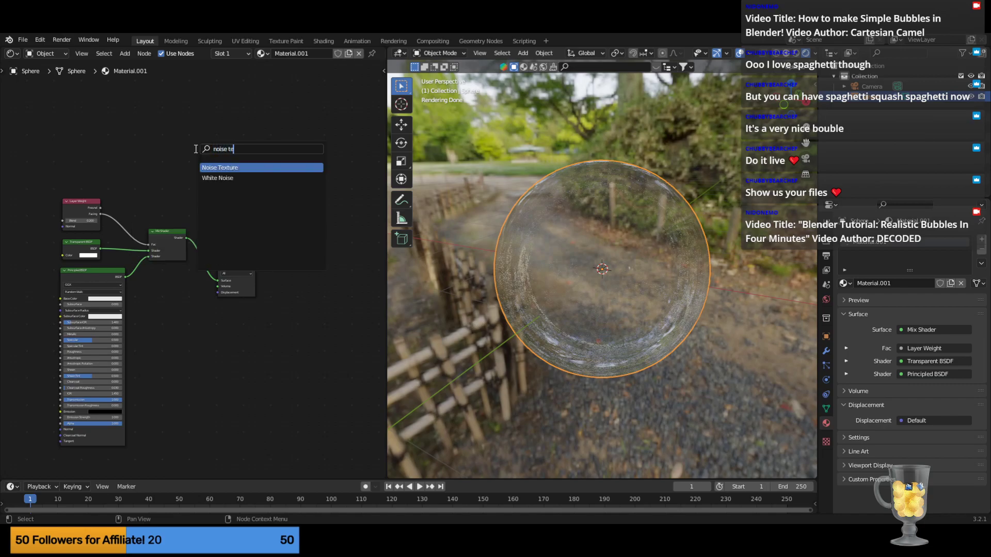
click(217, 168)
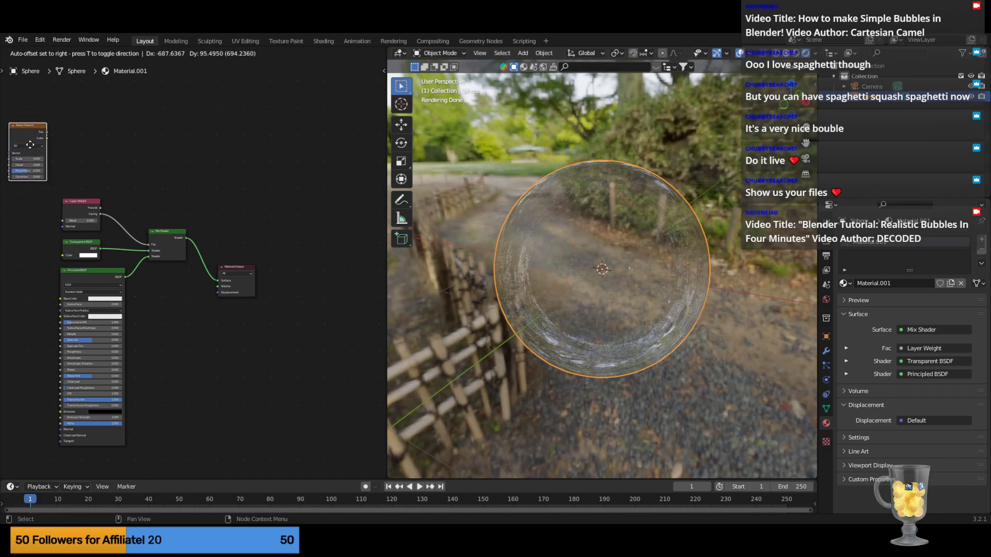
click(26, 150)
middle_drag(153, 156, 316, 157)
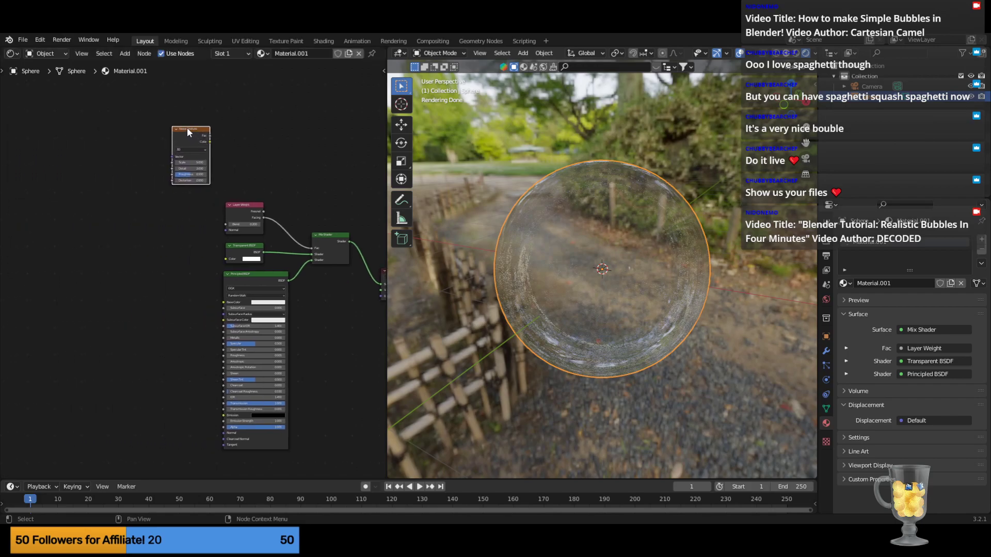
drag(186, 128, 70, 202)
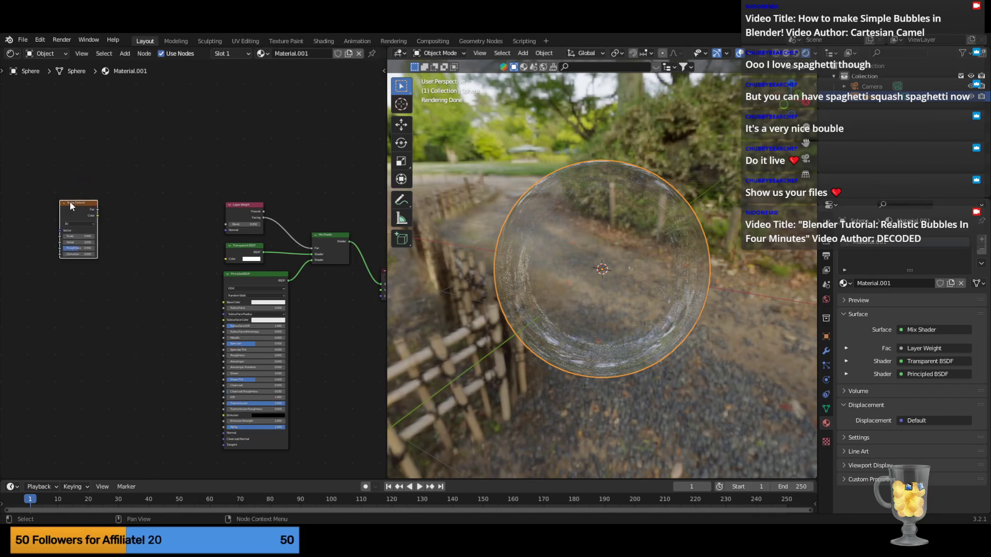
Connect the Noise Texture's Color output to the Principled BSDF's Base Color input.
scroll(108, 237, up, 2)
middle_drag(117, 230, 163, 226)
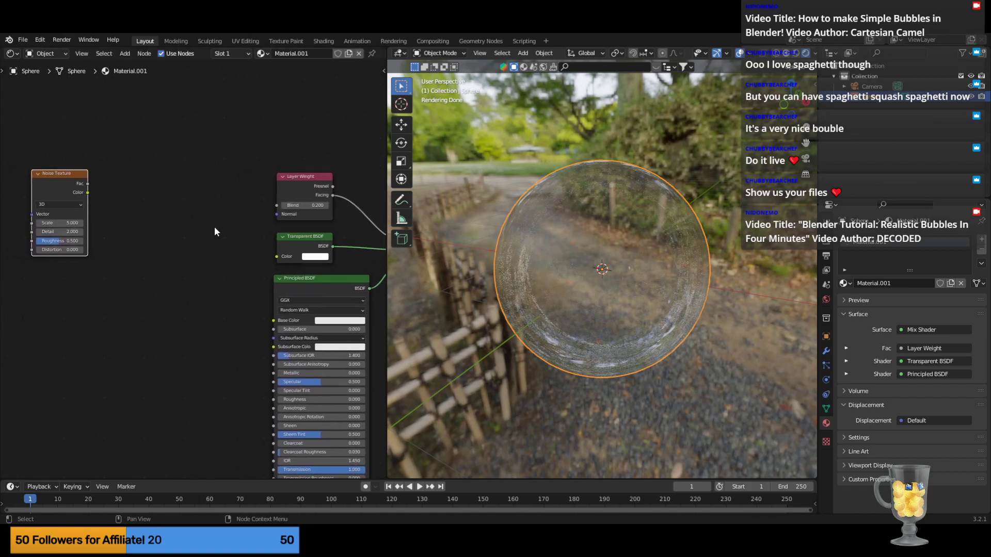
scroll(215, 228, down, 2)
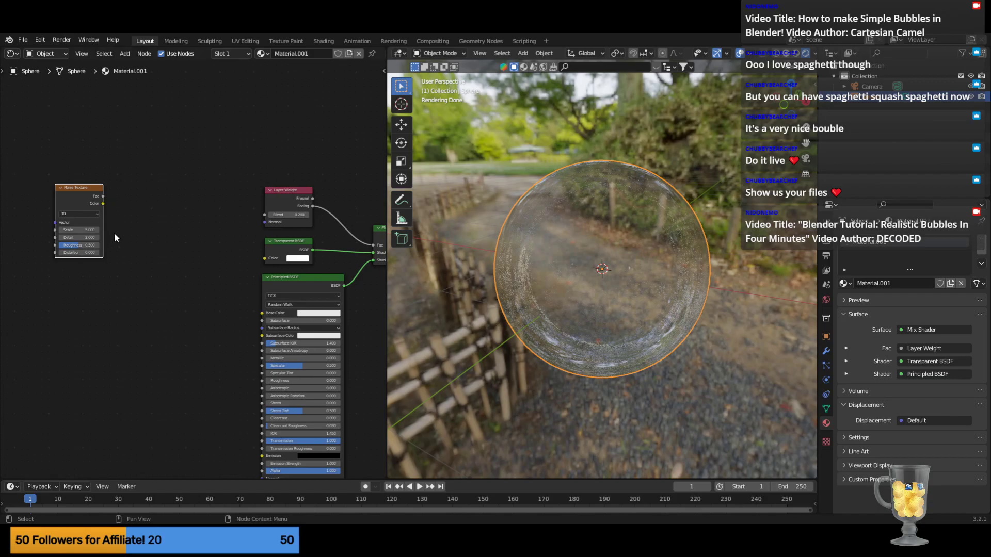
scroll(106, 217, up, 1)
drag(96, 199, 267, 316)
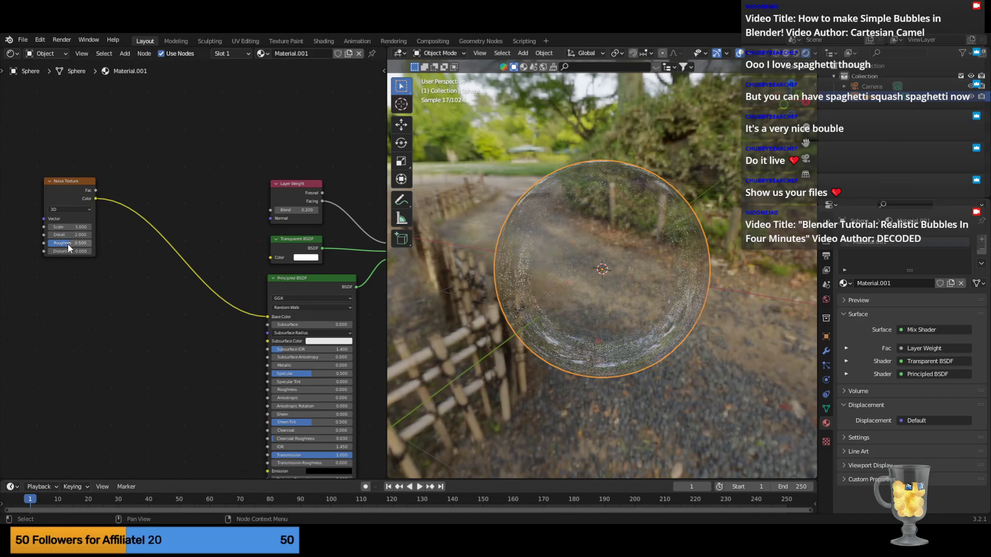
Set the Noise Texture's Scale to 2, Detail to 16 and Distortion to 6.
scroll(23, 240, up, 2)
middle_drag(23, 240, 154, 254)
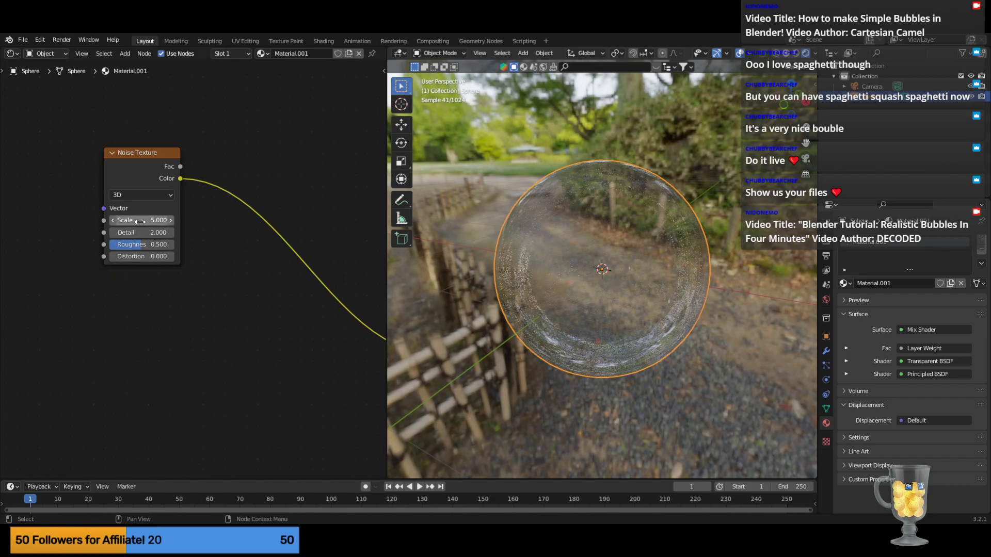
click(144, 220)
text(2)
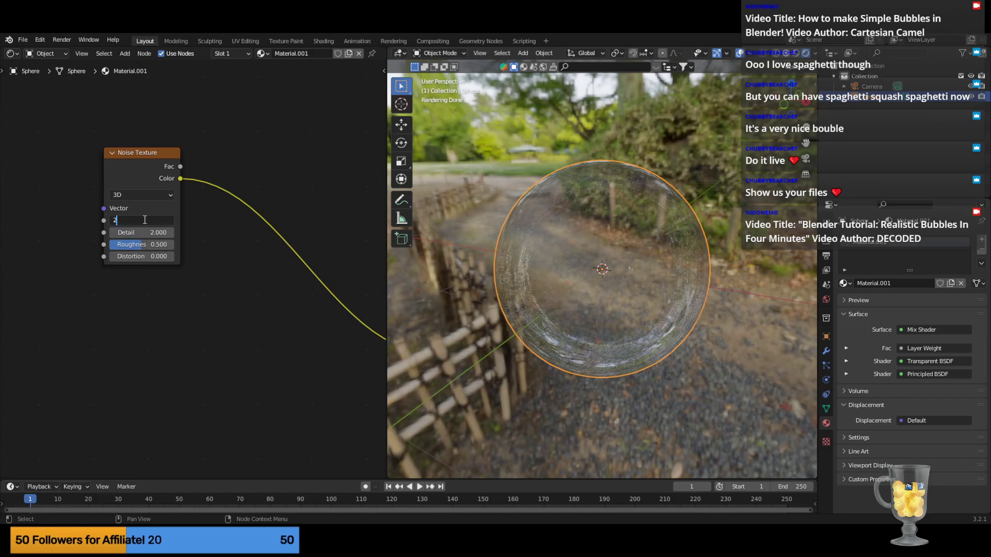
key(Return)
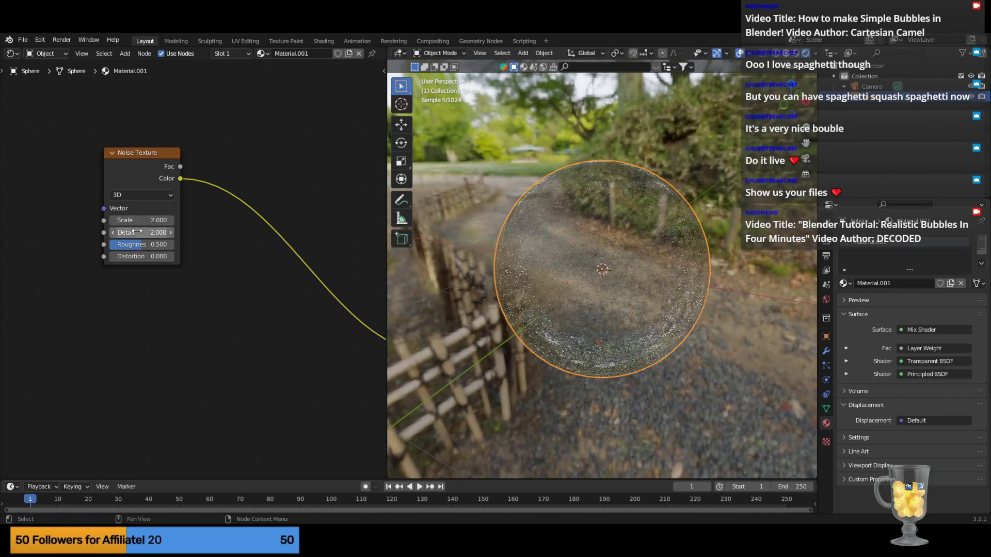
click(138, 231)
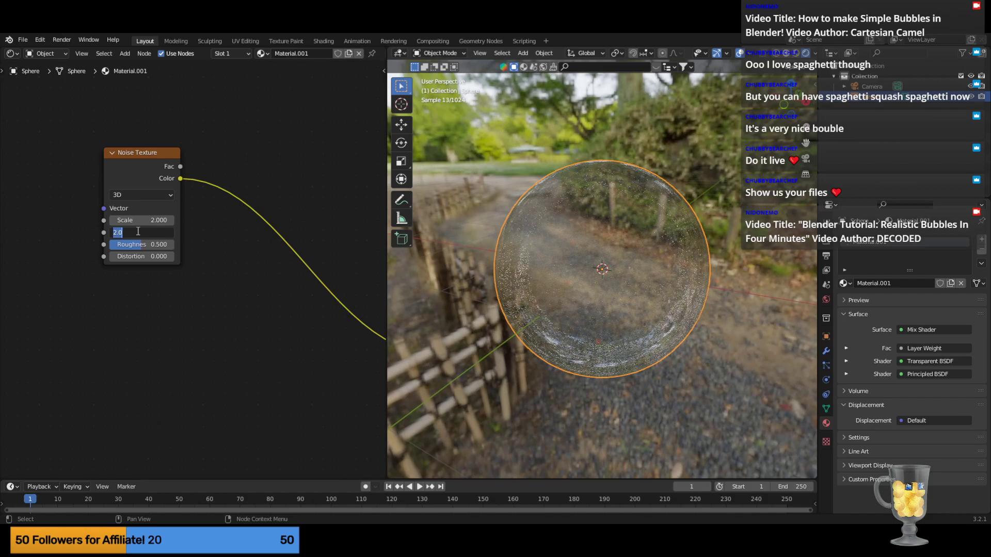
text(16)
key(Return)
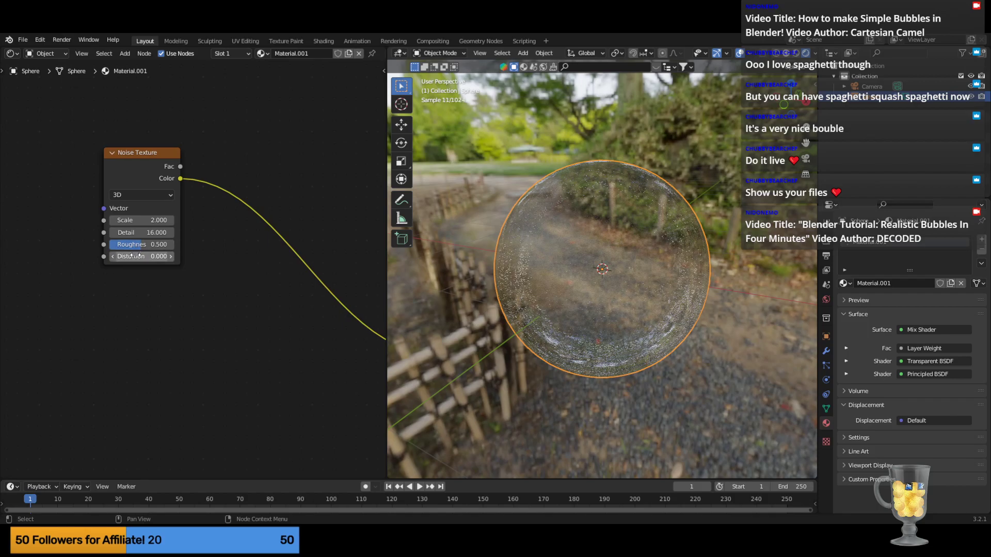
click(135, 255)
text(6)
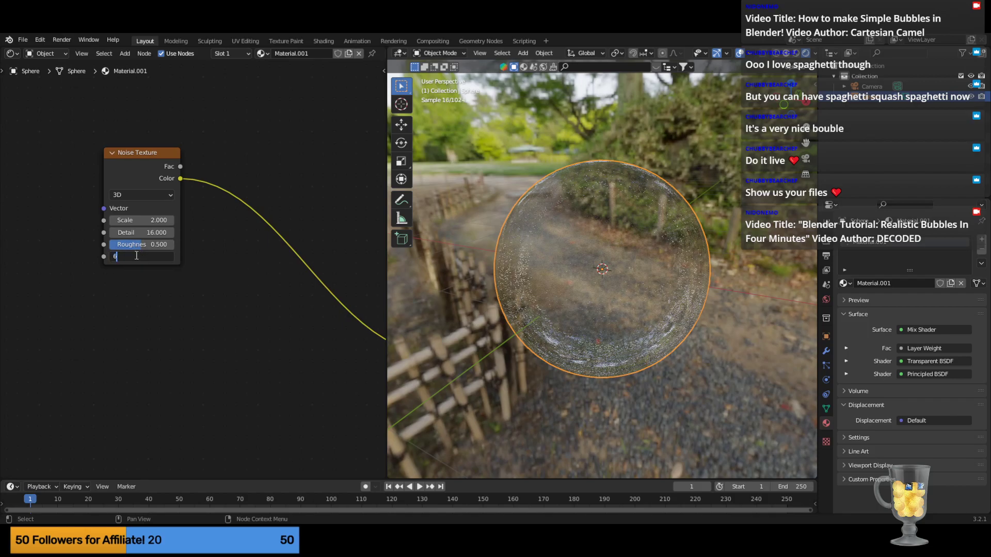
key(Return)
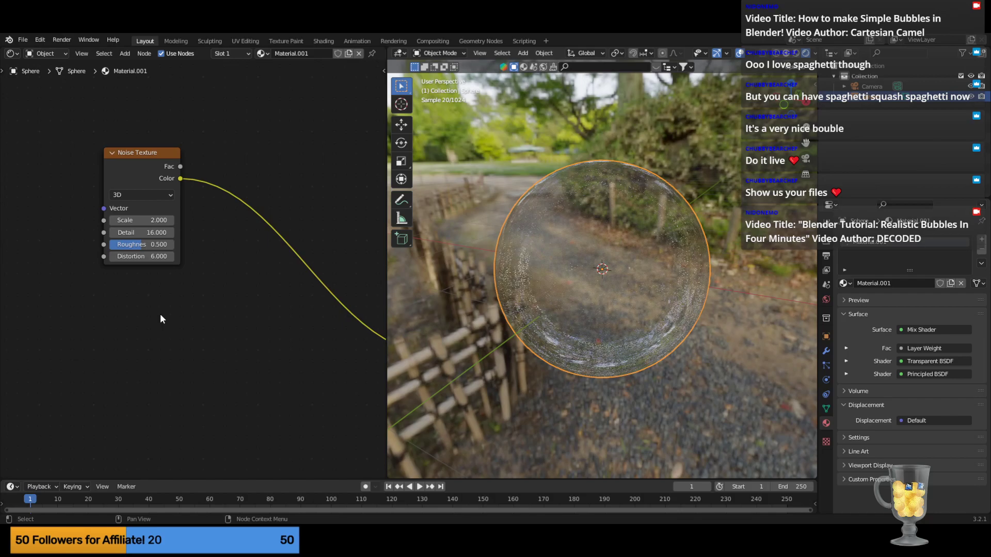
Move the Noise Texture node down so it lines up with the Principled BSDF's Base Color input.
scroll(171, 303, down, 2)
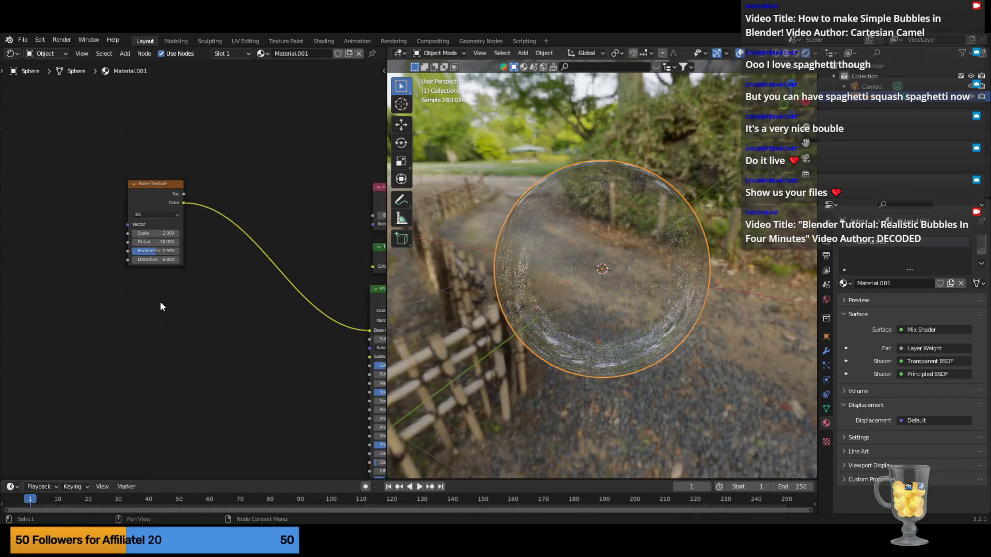
middle_drag(169, 292, 71, 289)
click(59, 189)
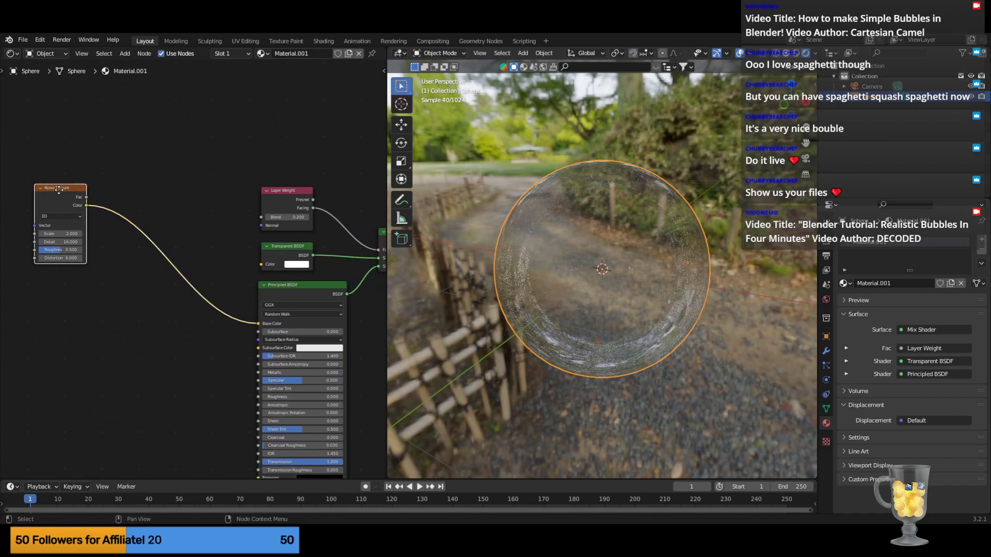
drag(58, 189, 33, 296)
Add a Hue Saturation Value node just above the link between the Noise Texture and the Principled BSDF.
click(159, 212)
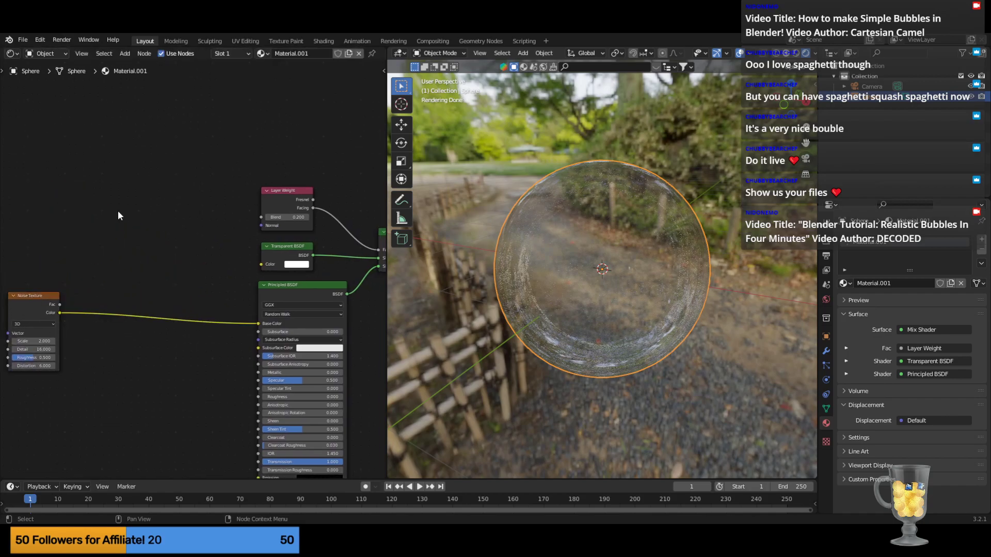
key(shift+a)
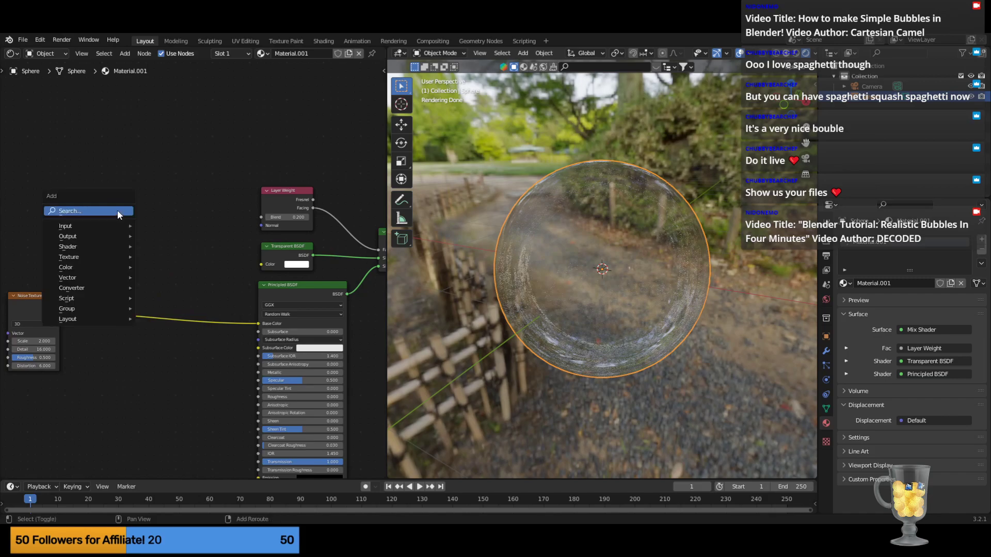
click(118, 211)
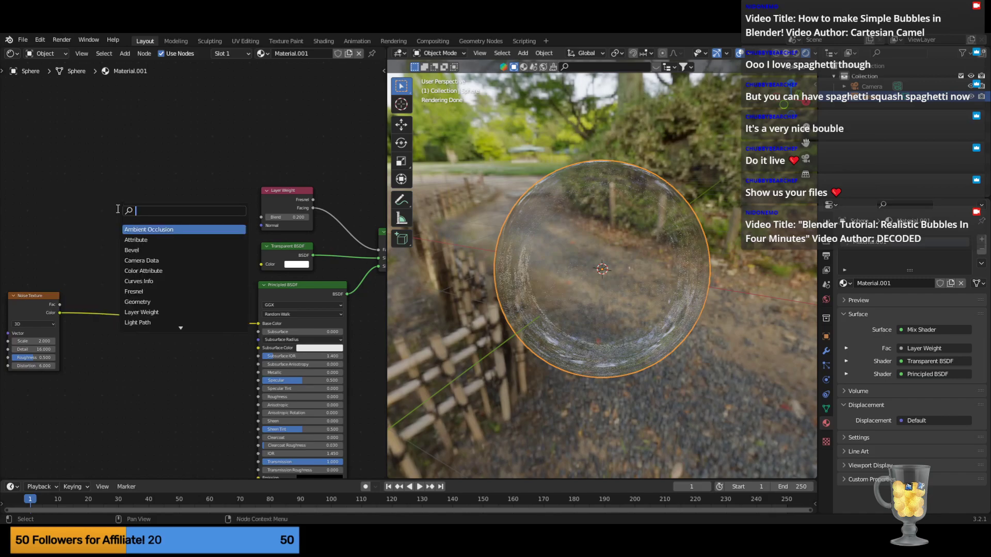
text(hue)
key(Return)
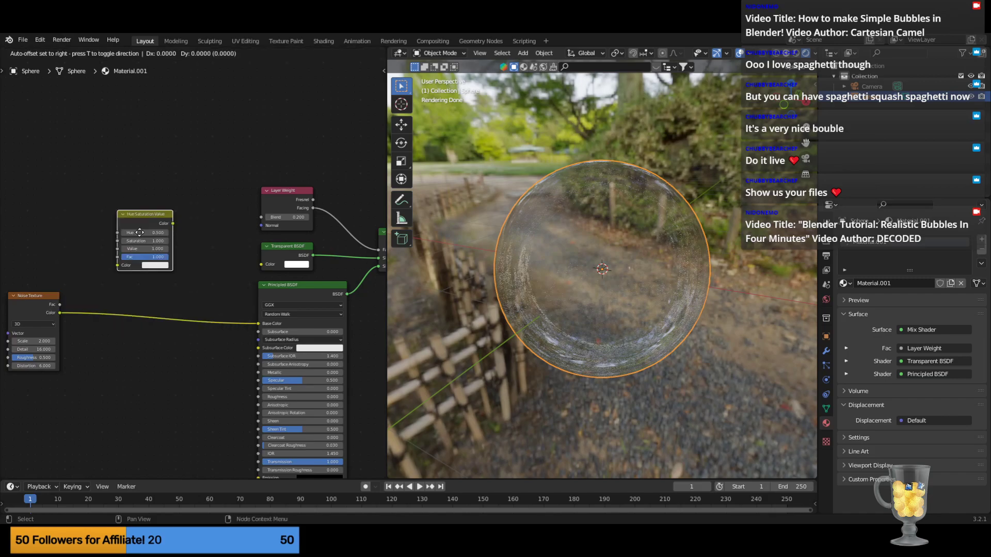
click(142, 265)
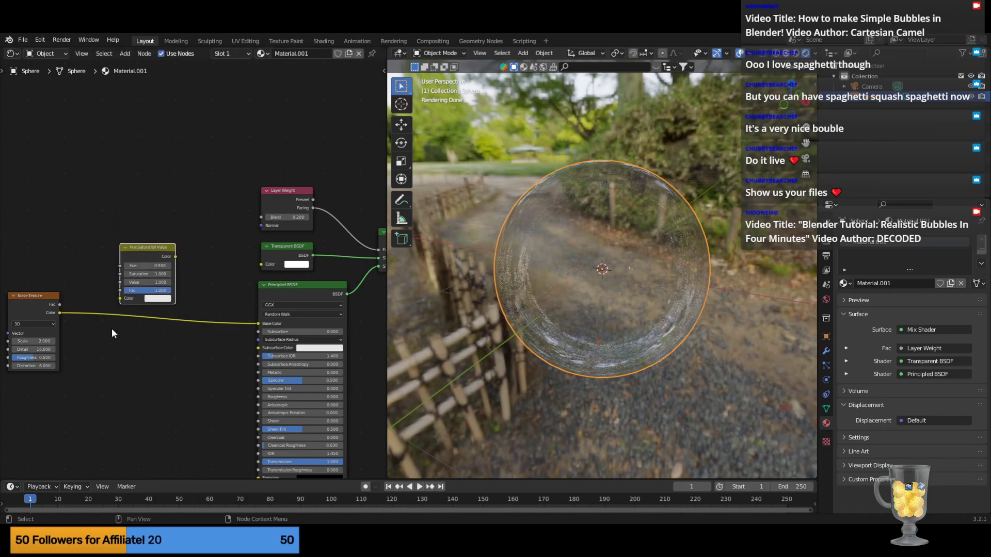
scroll(119, 316, up, 3)
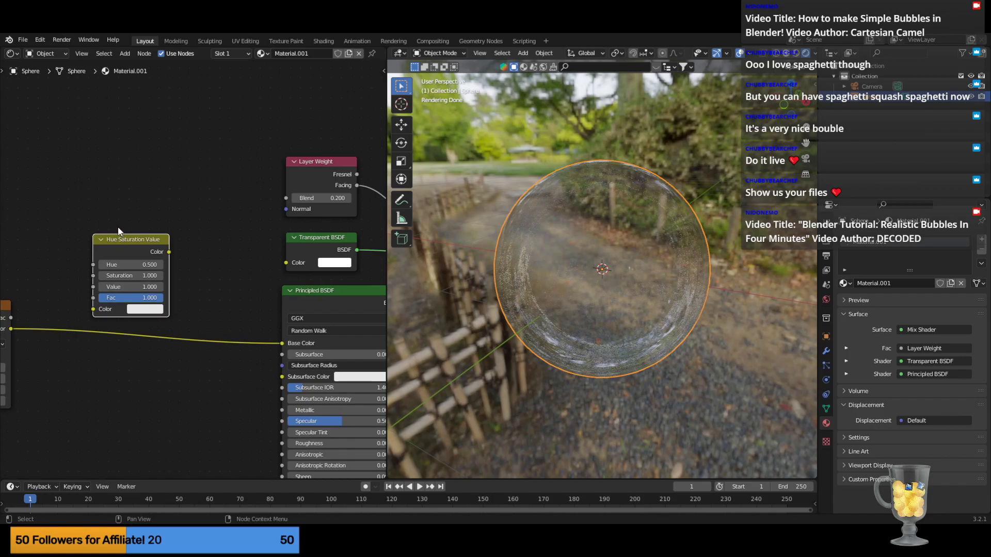
Insert the Hue Saturation Value node into the Noise Texture–Base Color link and set its Saturation to 5.
drag(122, 236, 125, 292)
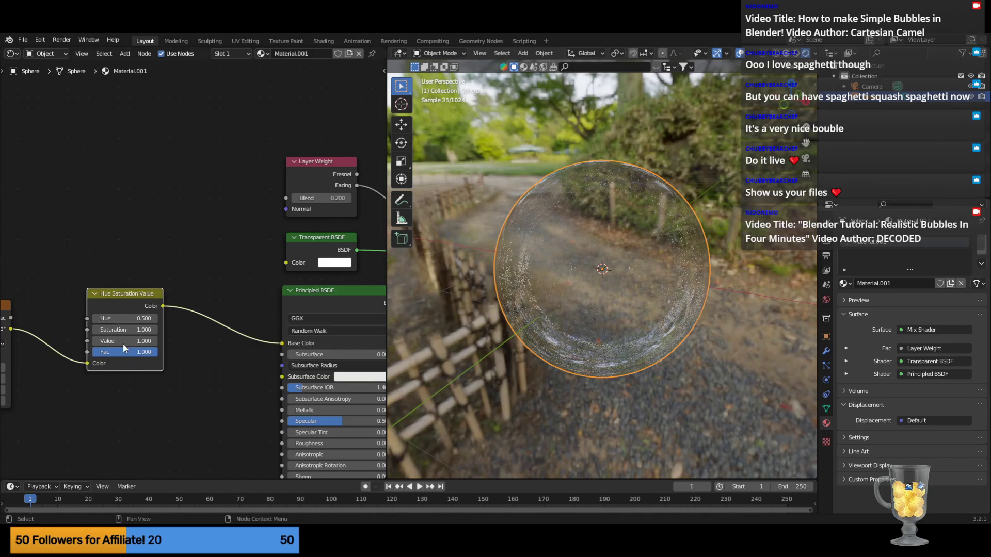
click(124, 330)
text(5)
key(Return)
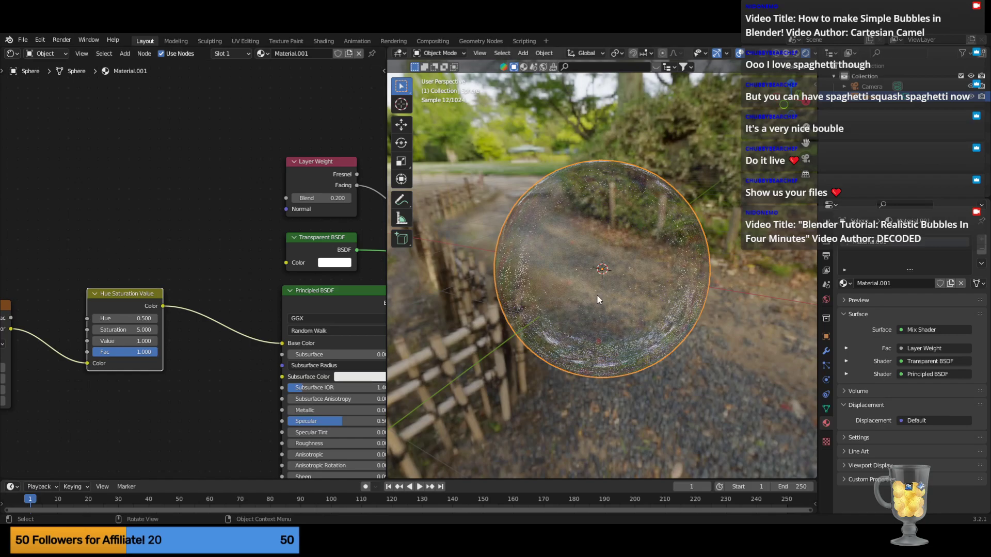
Scale the bubble sphere up to several times its size.
mouse_move(626, 271)
middle_down()
mouse_move(662, 291)
mouse_move(637, 268)
middle_up()
scroll(653, 279, down, 3)
scroll(654, 283, up, 2)
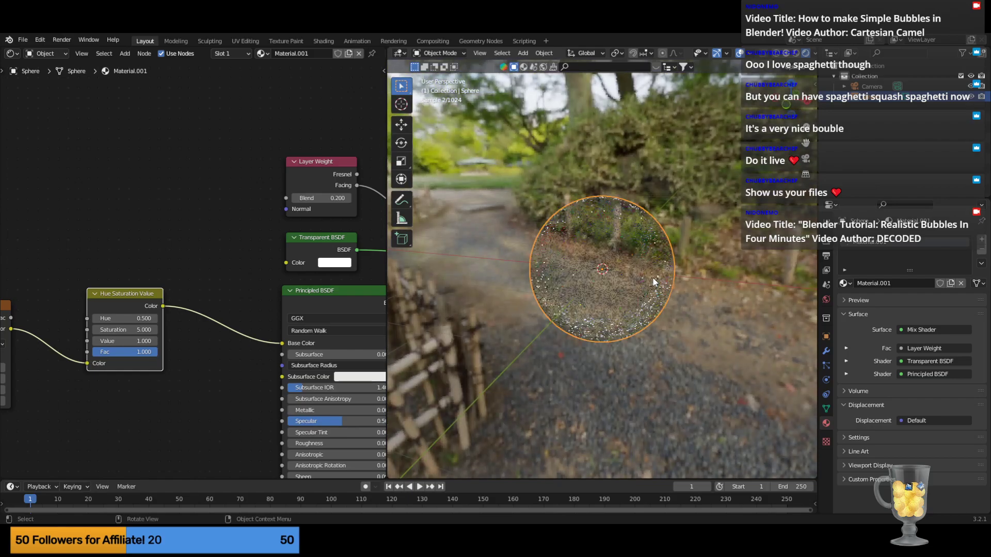
scroll(684, 217, down, 6)
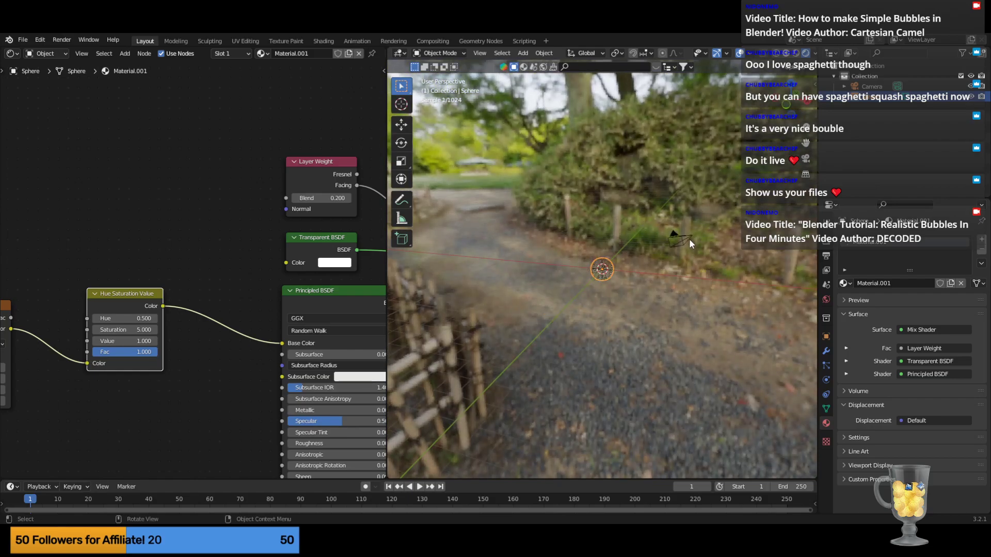
mouse_move(692, 256)
middle_down()
mouse_move(685, 268)
mouse_move(694, 261)
mouse_move(680, 262)
mouse_move(702, 272)
middle_up()
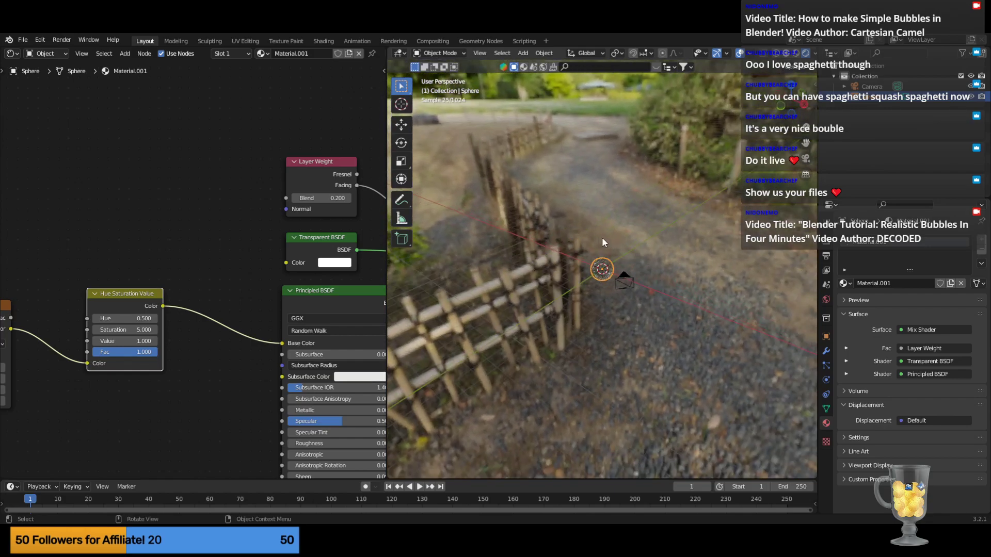
key(s)
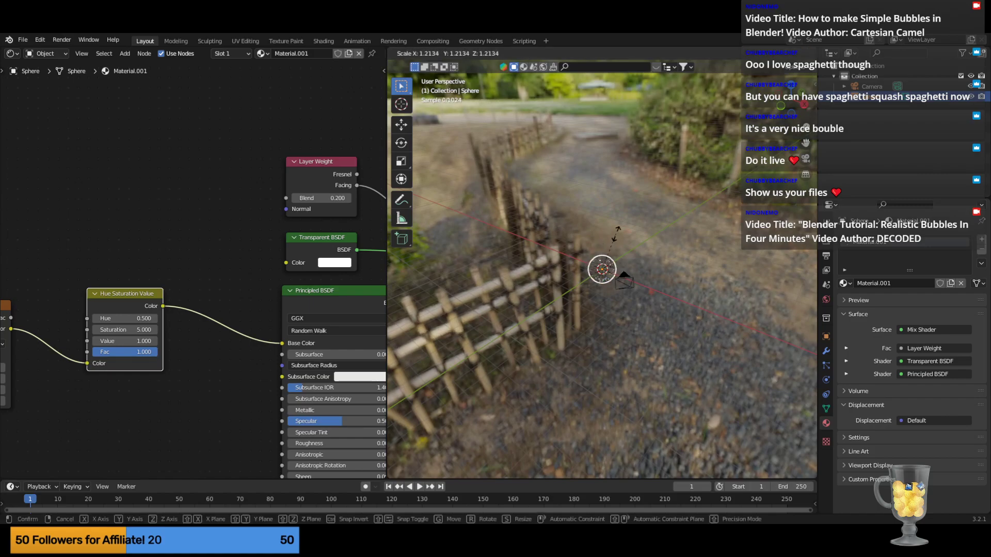
click(673, 318)
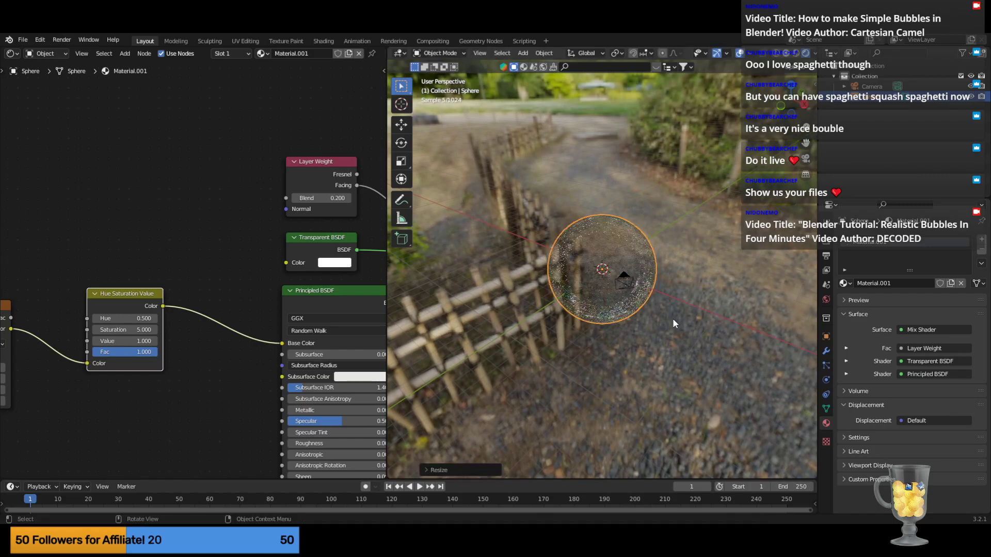
Select the camera and move it farther away from the bubble.
mouse_move(673, 320)
middle_down()
mouse_move(726, 308)
mouse_move(683, 315)
middle_up()
click(635, 267)
middle_drag(712, 360, 759, 355)
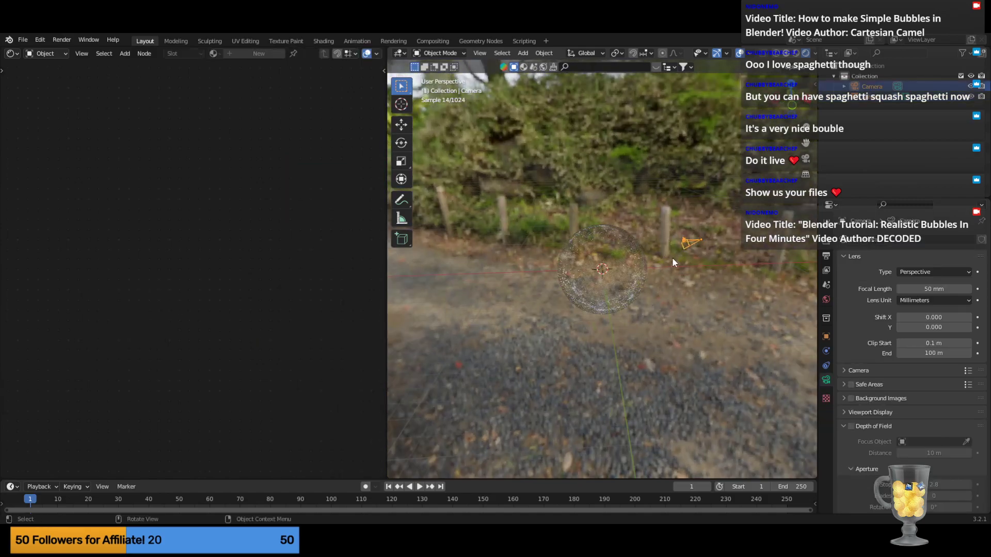
key(g)
click(393, 219)
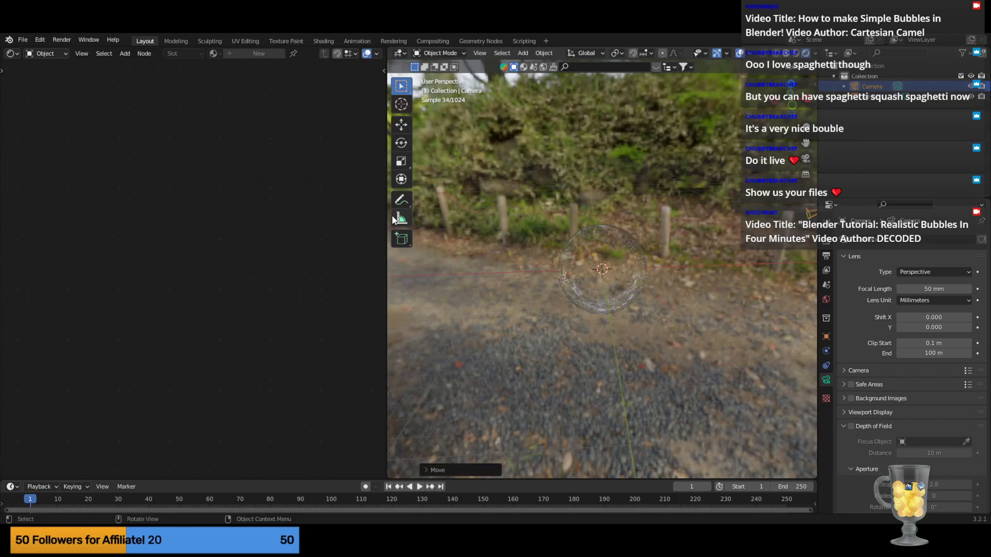
Switch the 3D view to the camera's viewpoint to check its framing.
middle_drag(464, 320, 641, 368)
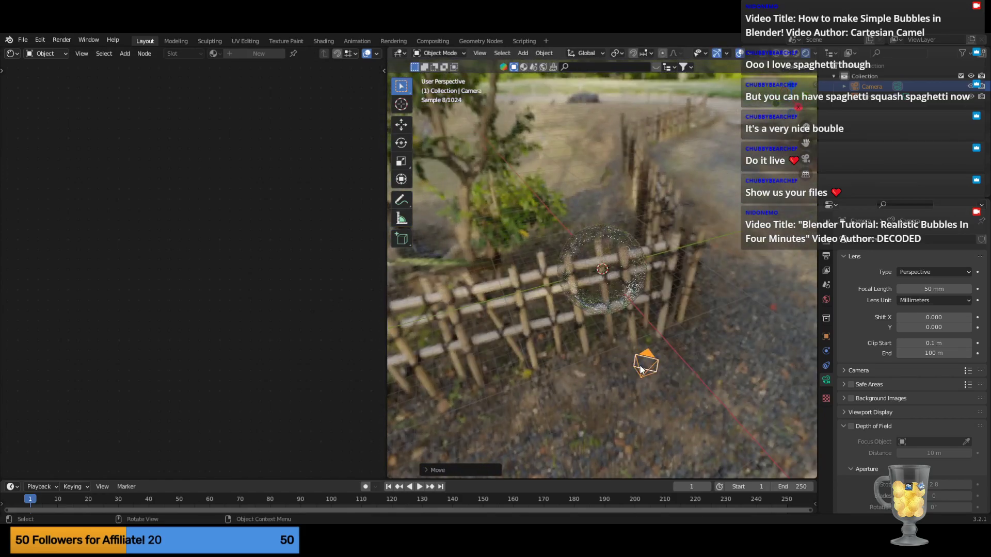
middle_drag(571, 317, 475, 126)
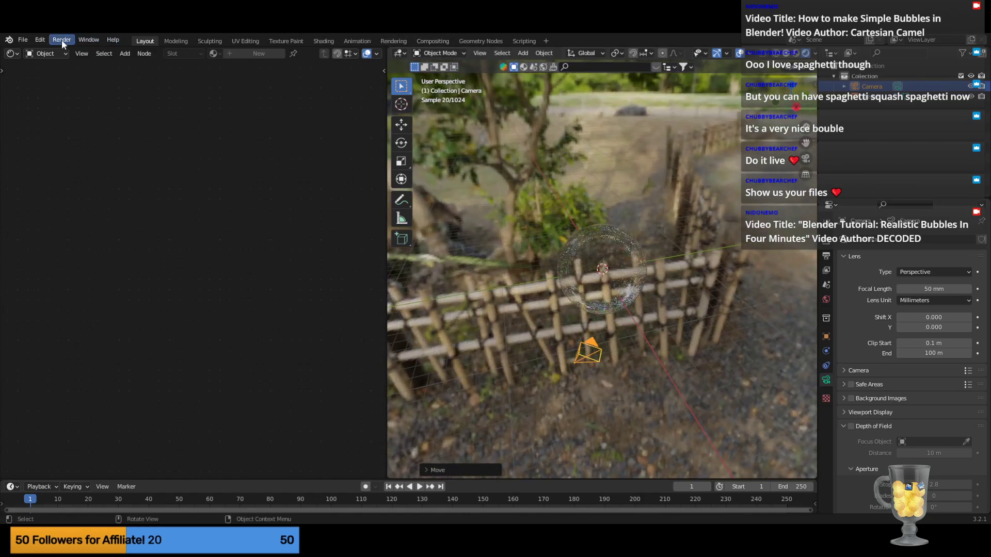
click(76, 54)
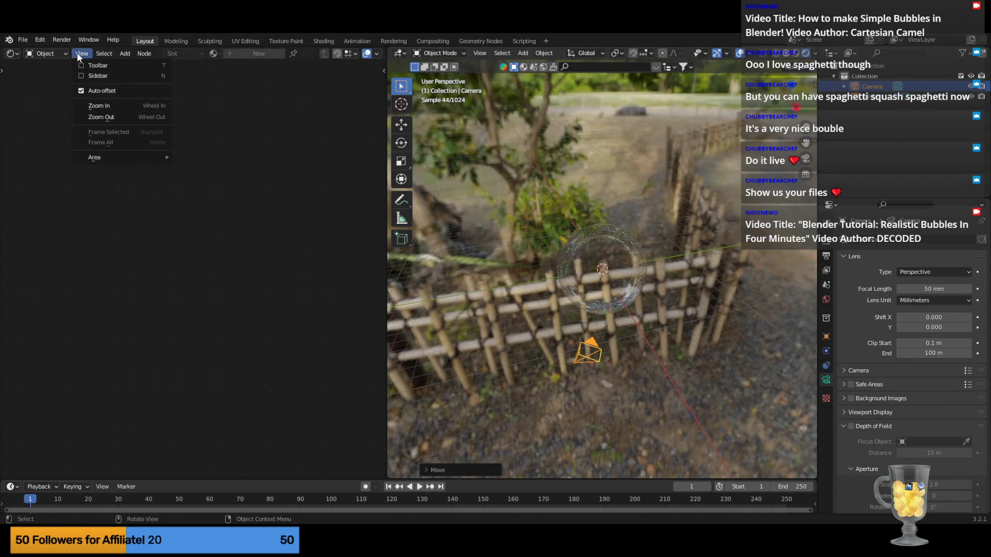
click(79, 55)
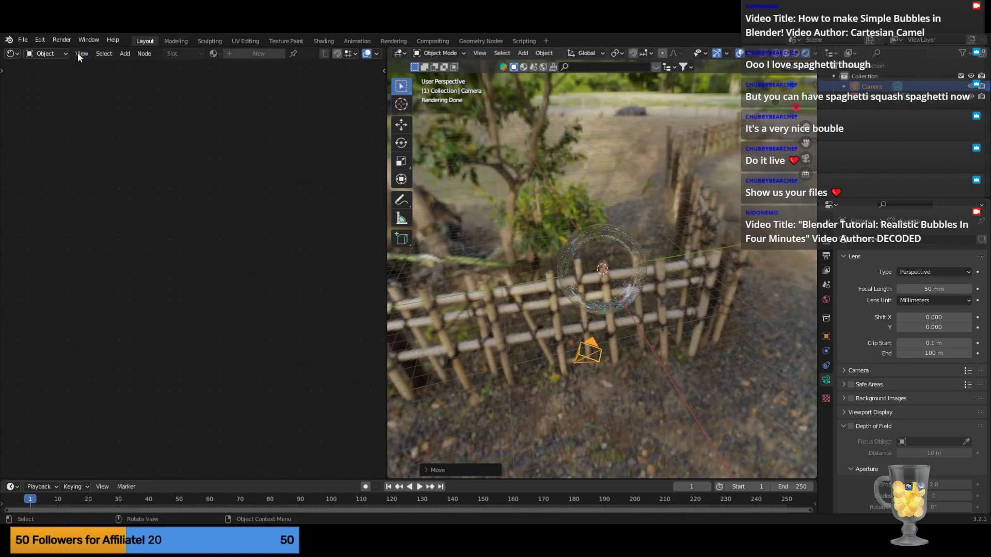
click(479, 54)
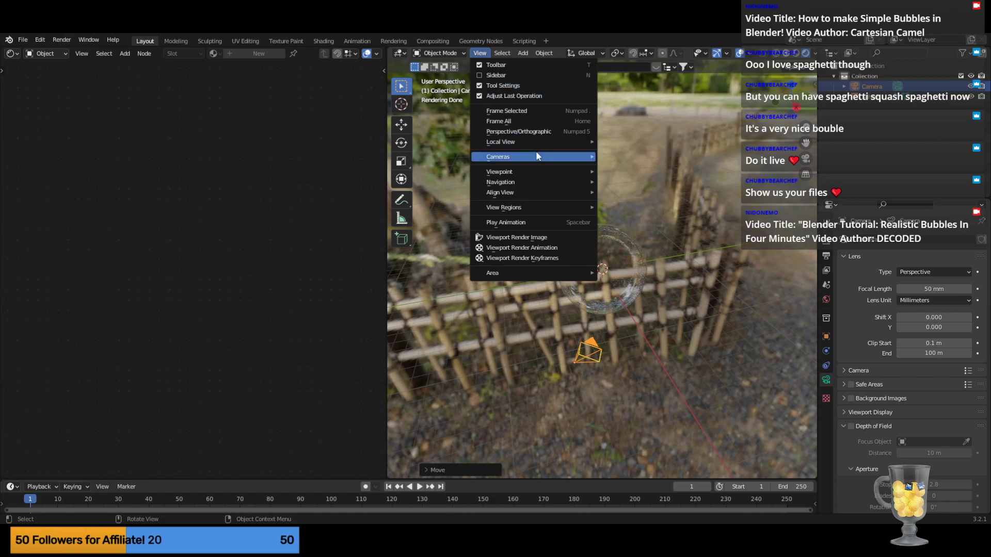
mouse_move(537, 154)
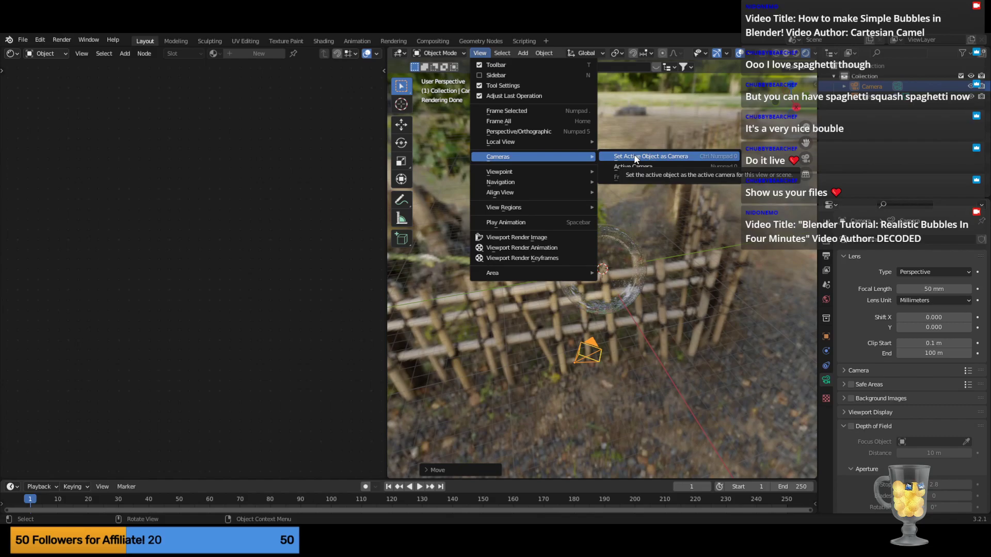
mouse_move(534, 172)
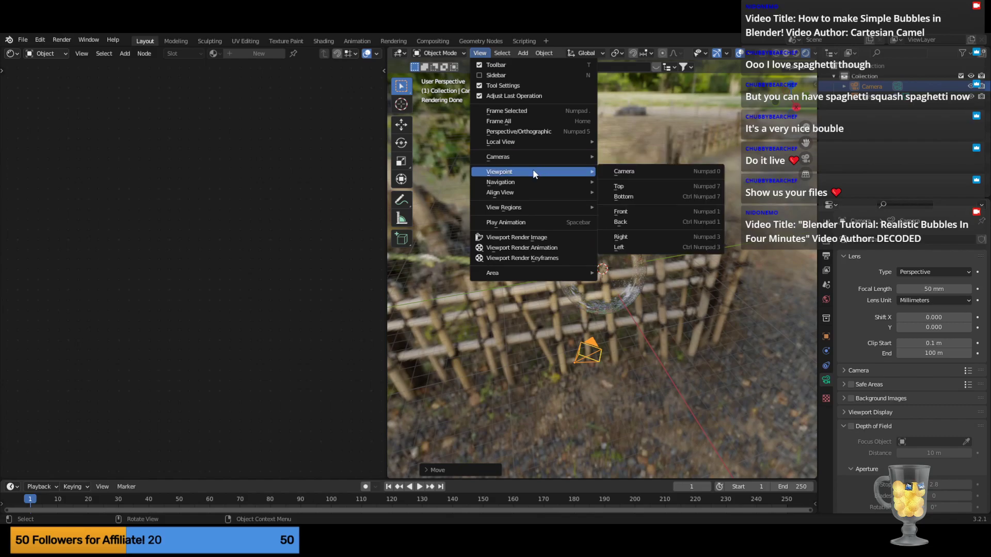
click(626, 171)
Frame the bubble above the bamboo fence and align the active camera to this view.
middle_drag(606, 173, 476, 141)
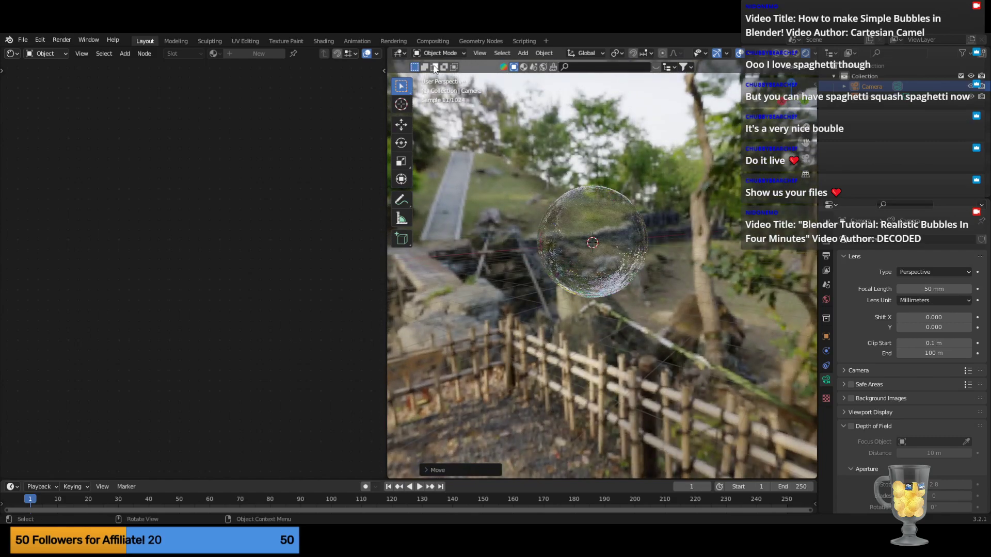
click(483, 53)
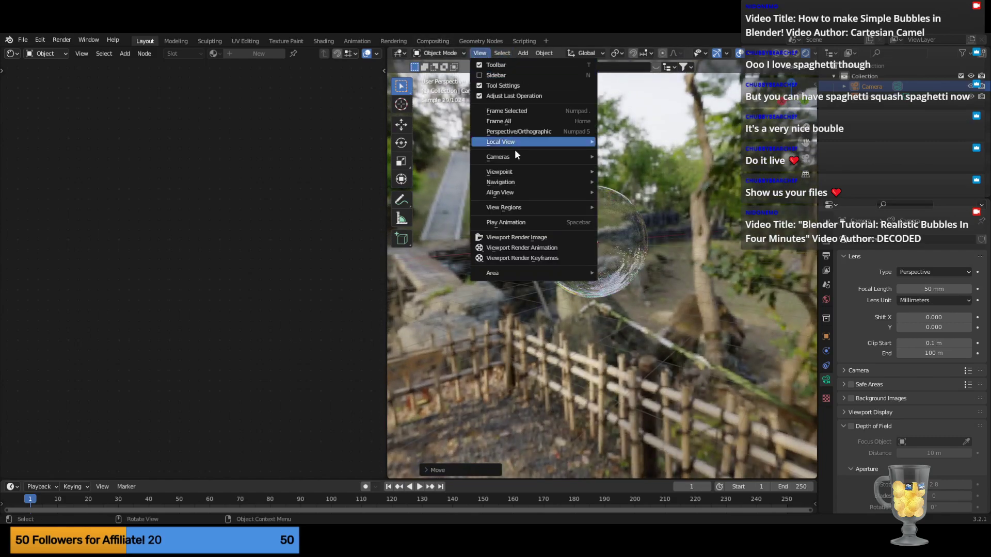
mouse_move(553, 191)
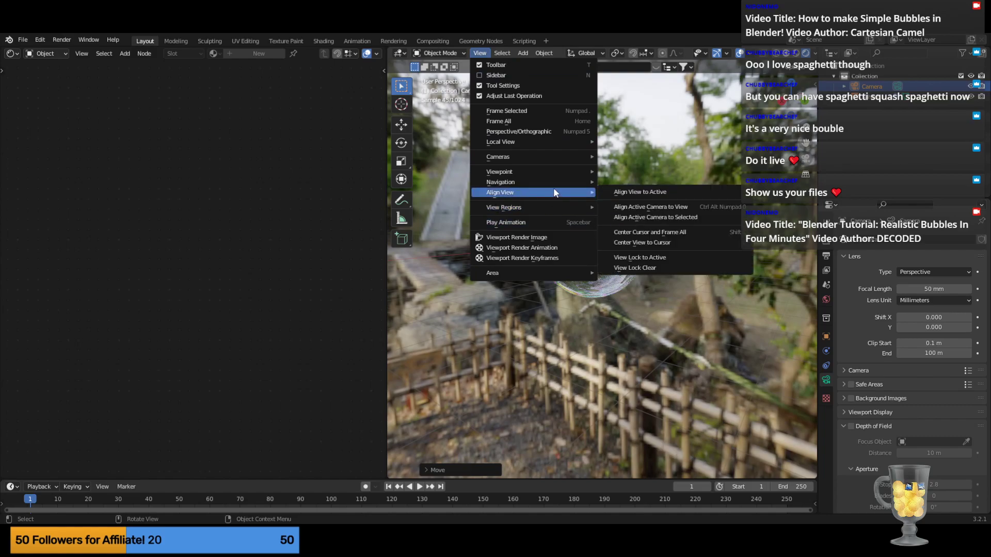
click(630, 207)
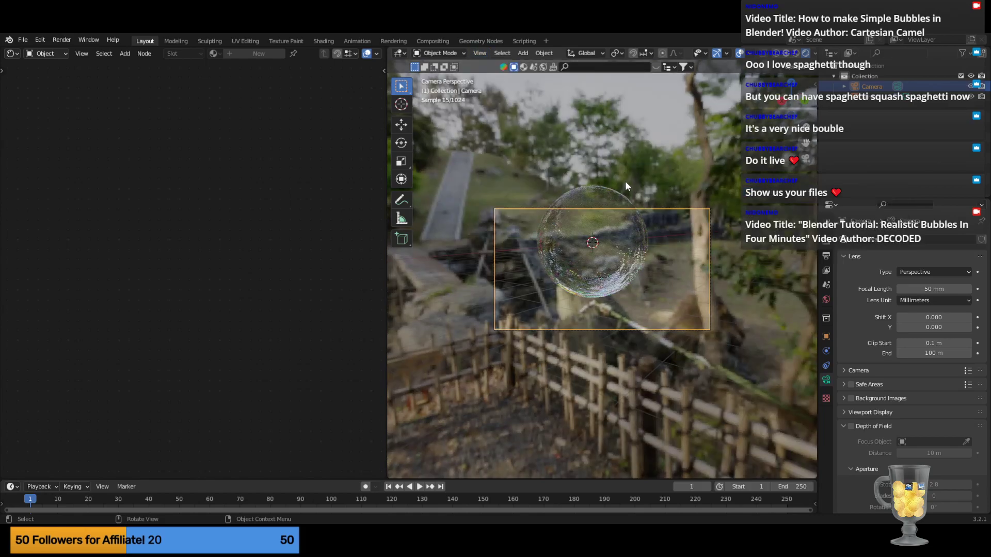
scroll(568, 158, down, 2)
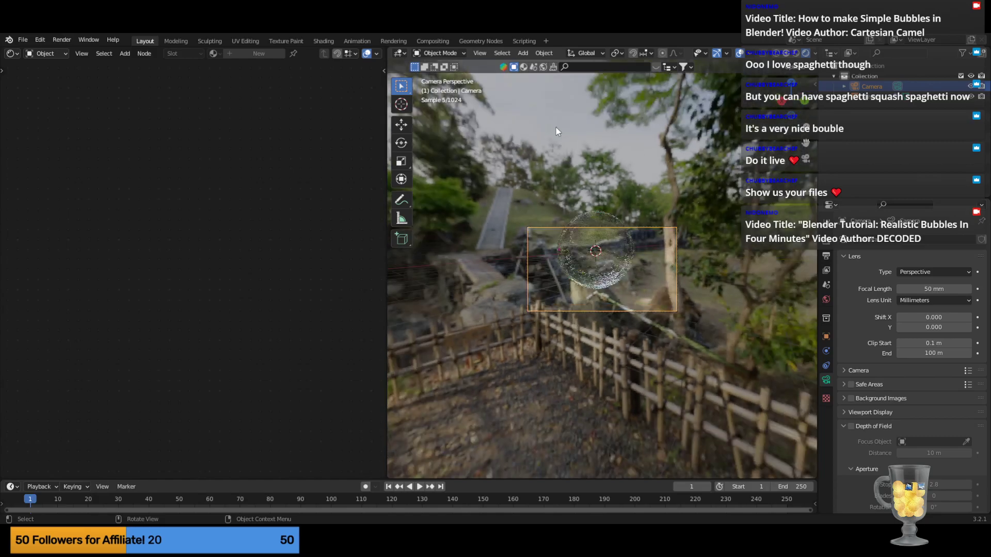
click(479, 53)
mouse_move(543, 165)
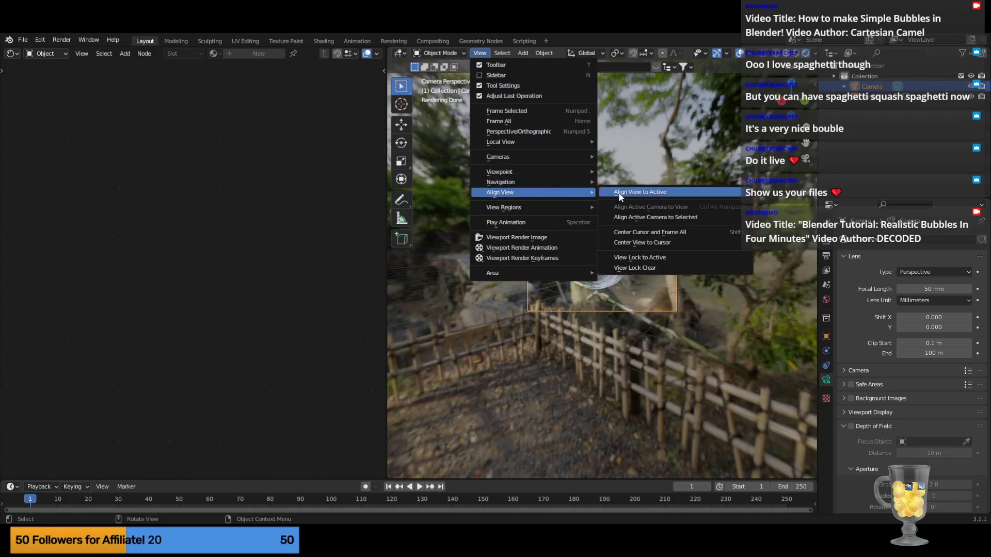
mouse_move(642, 194)
mouse_move(651, 143)
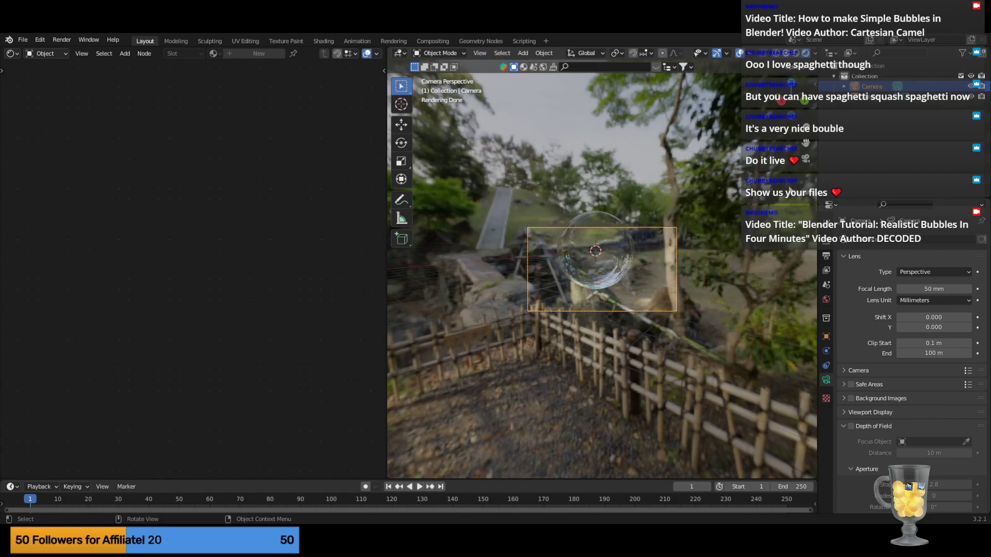
click(581, 149)
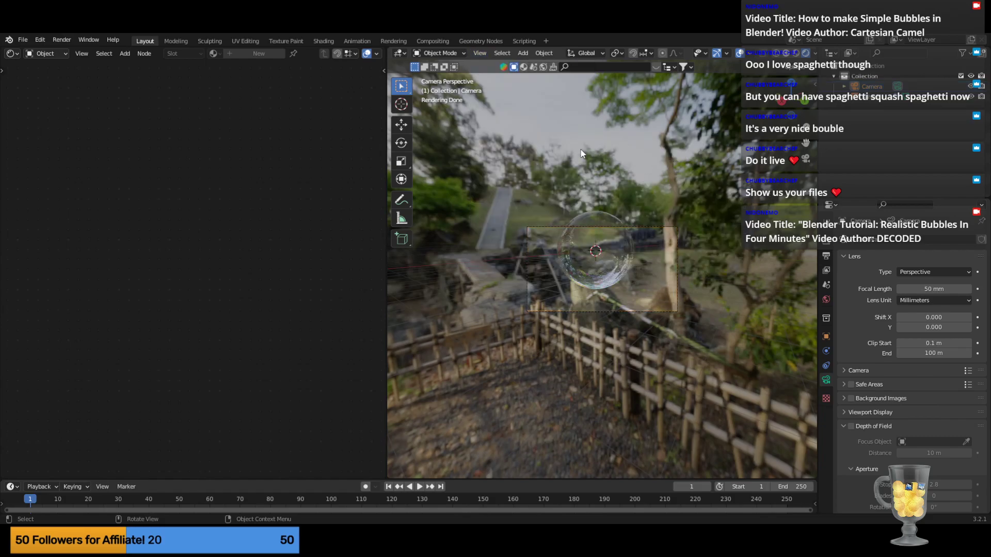
click(521, 145)
Duplicate the bubble, place the copy to the upper right of the original and scale it down.
middle_drag(608, 243, 626, 243)
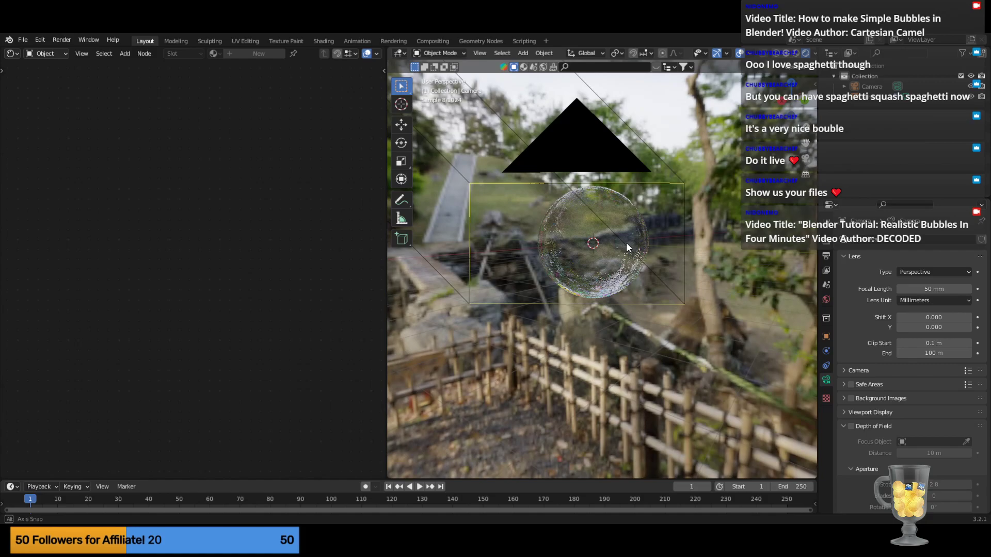
scroll(626, 242, down, 4)
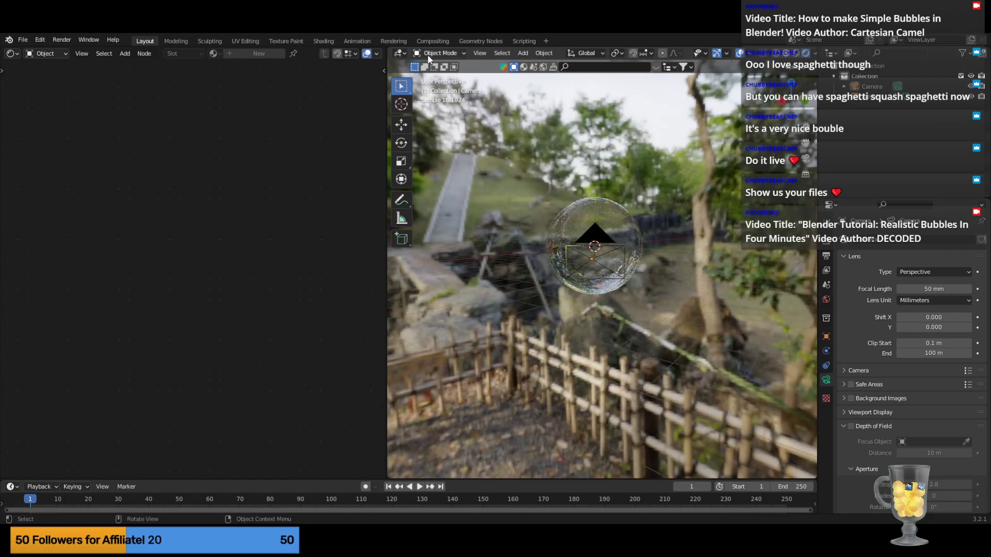
click(603, 212)
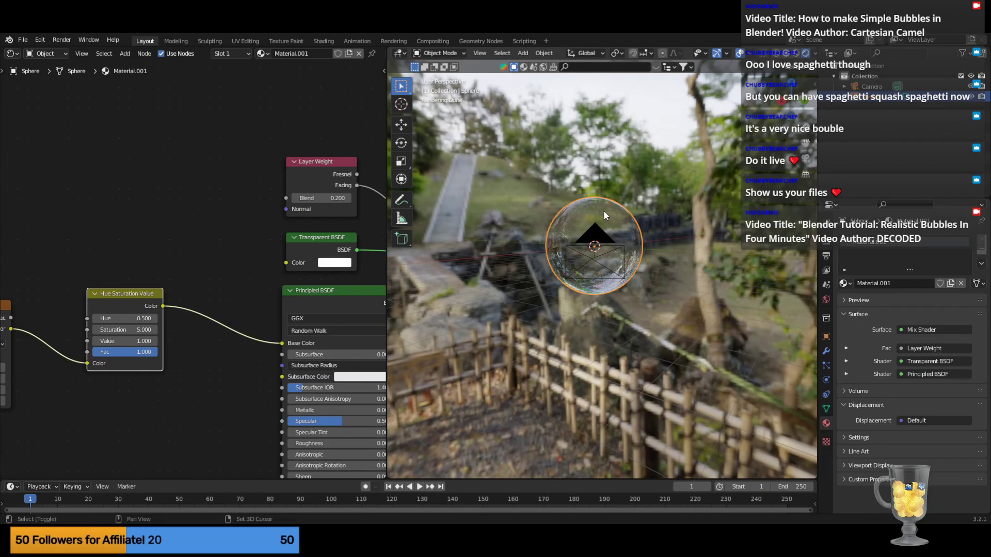
key(shift+d)
click(714, 154)
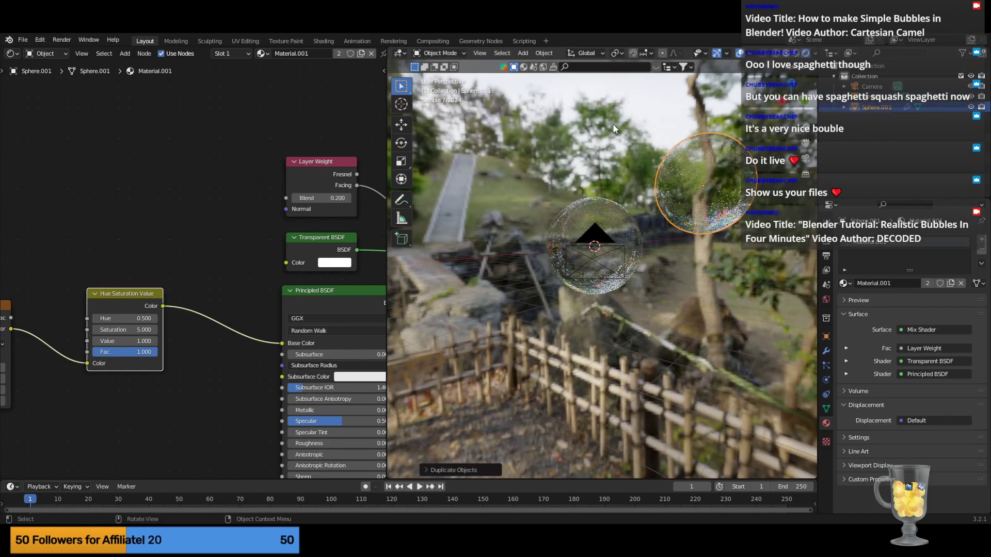
key(s)
click(652, 148)
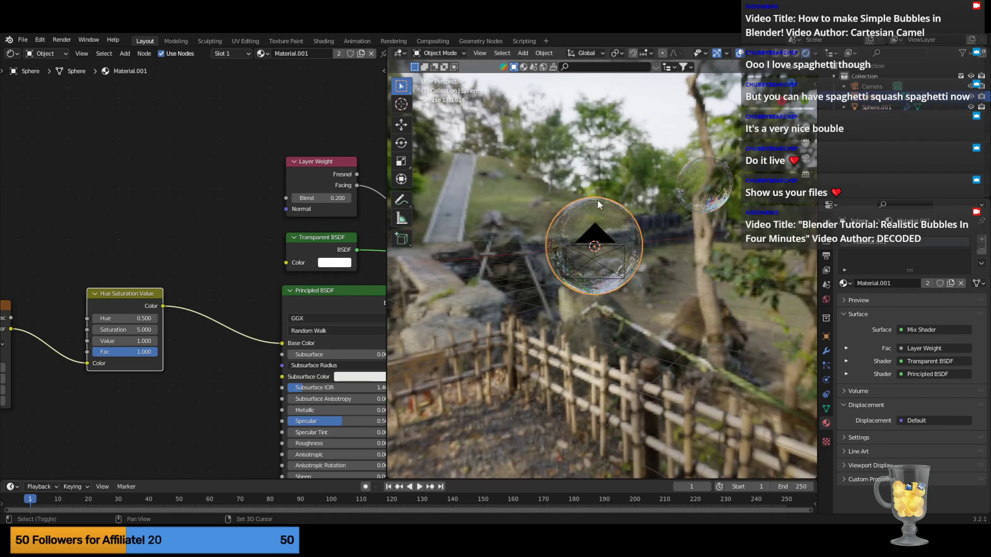
Duplicate the original bubble again, enlarge the copy and place it to the upper left of the original.
key(shift+d)
click(505, 122)
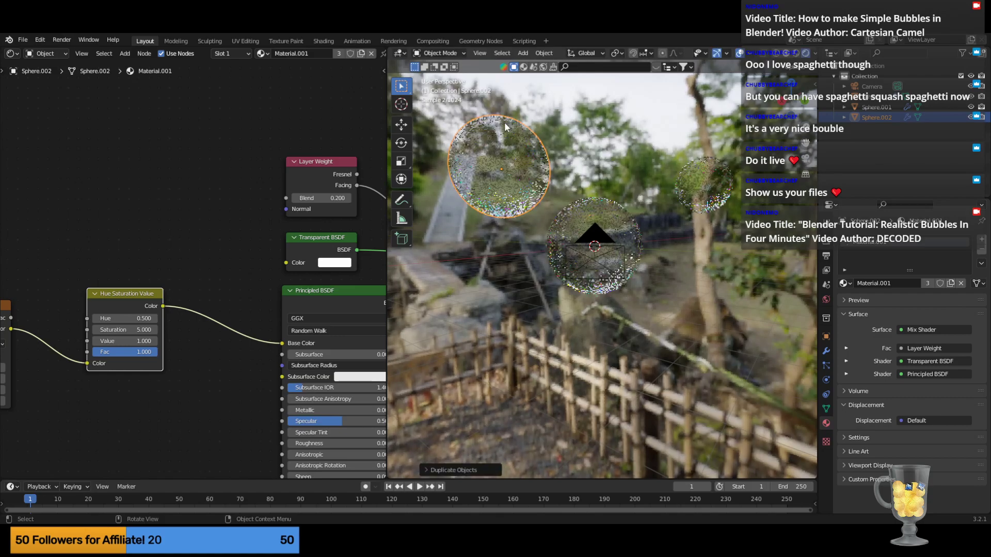
key(s)
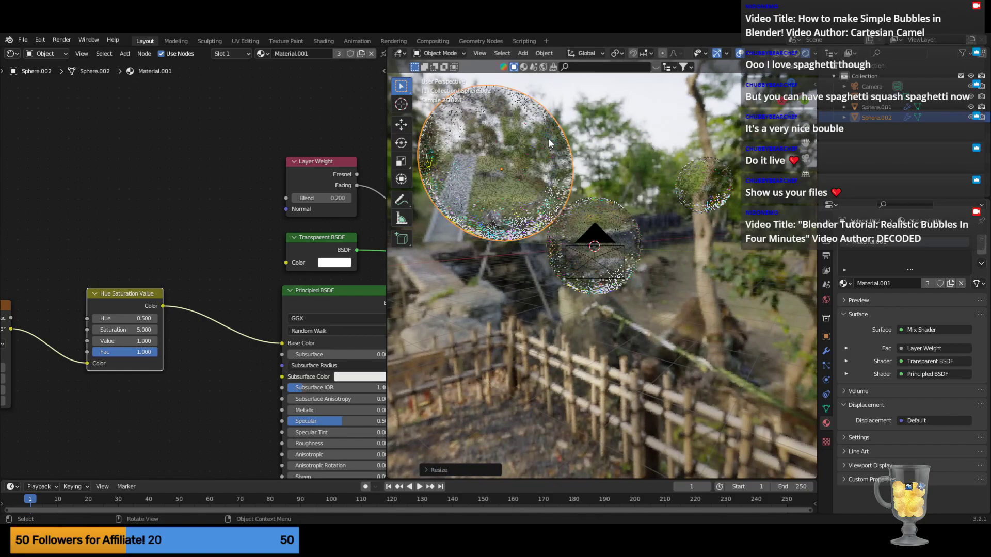
click(548, 138)
key(g)
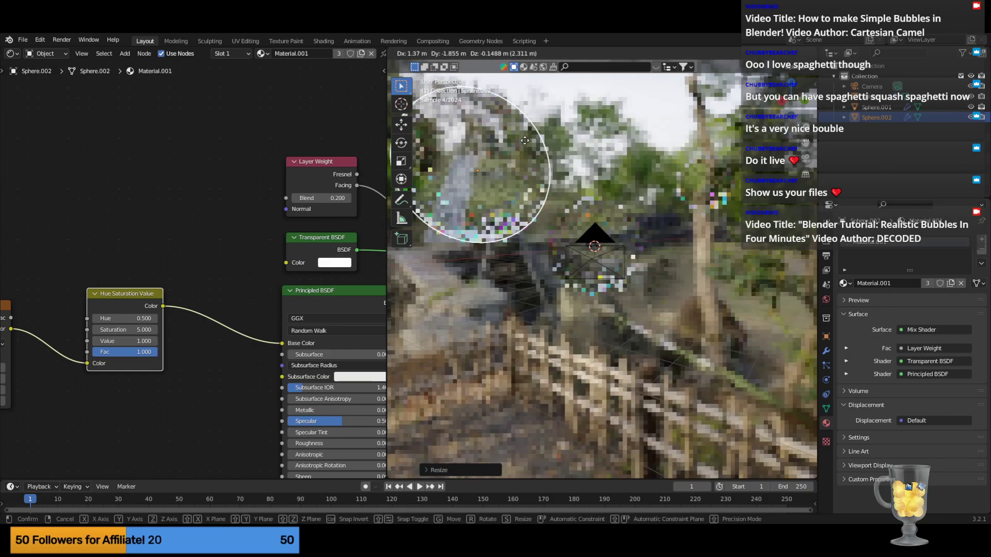
click(525, 139)
Frame the three bubbles above the bamboo fence and align the active camera to this view.
middle_drag(636, 140, 605, 168)
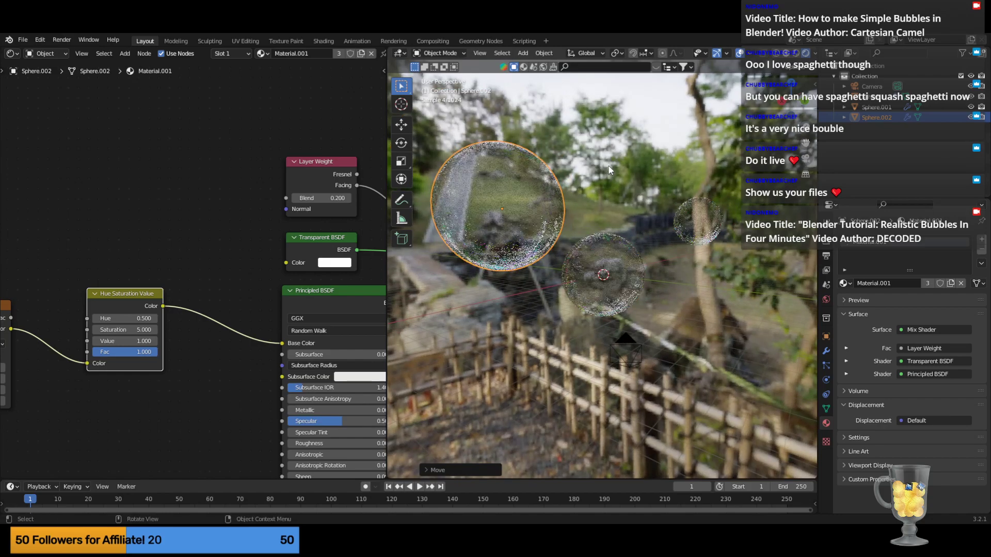
click(605, 168)
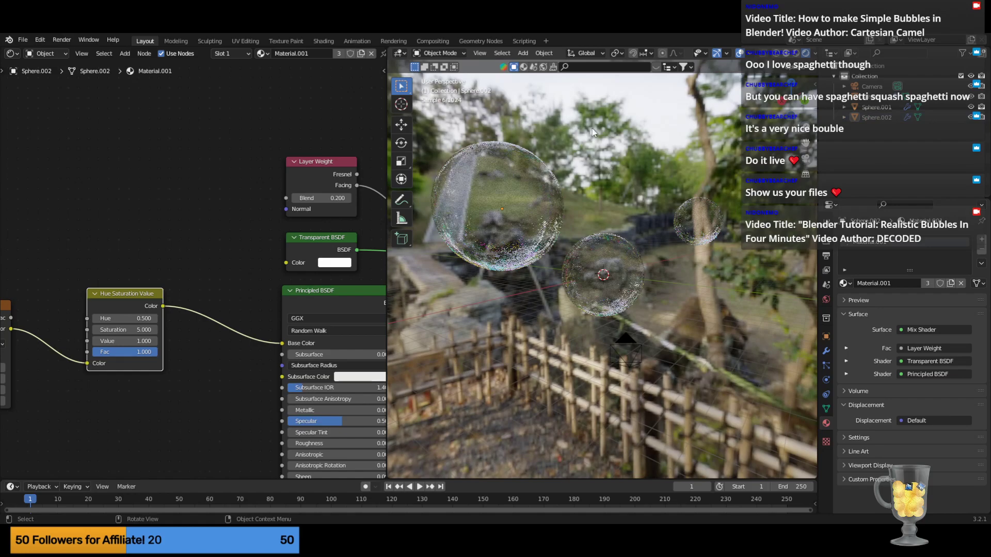
click(481, 53)
mouse_move(525, 159)
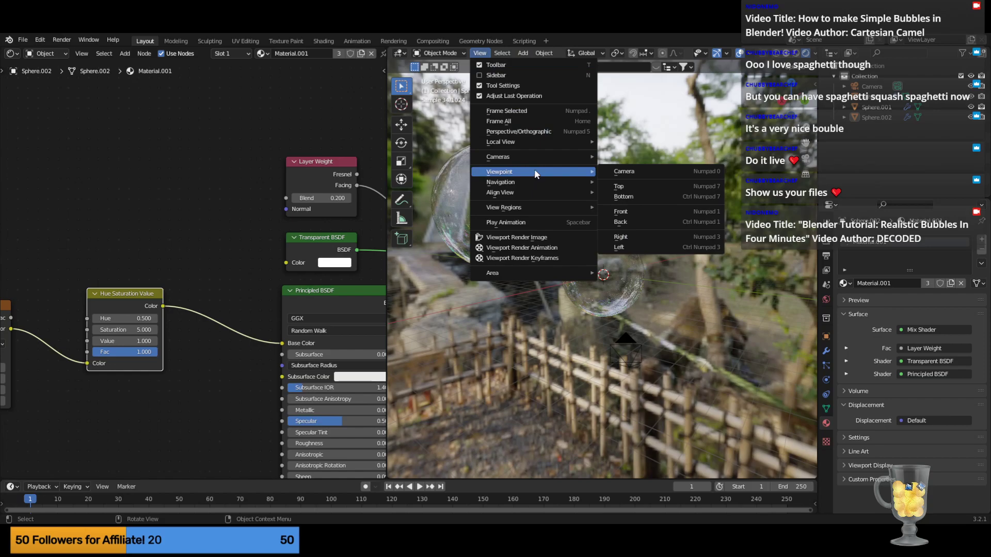
mouse_move(506, 192)
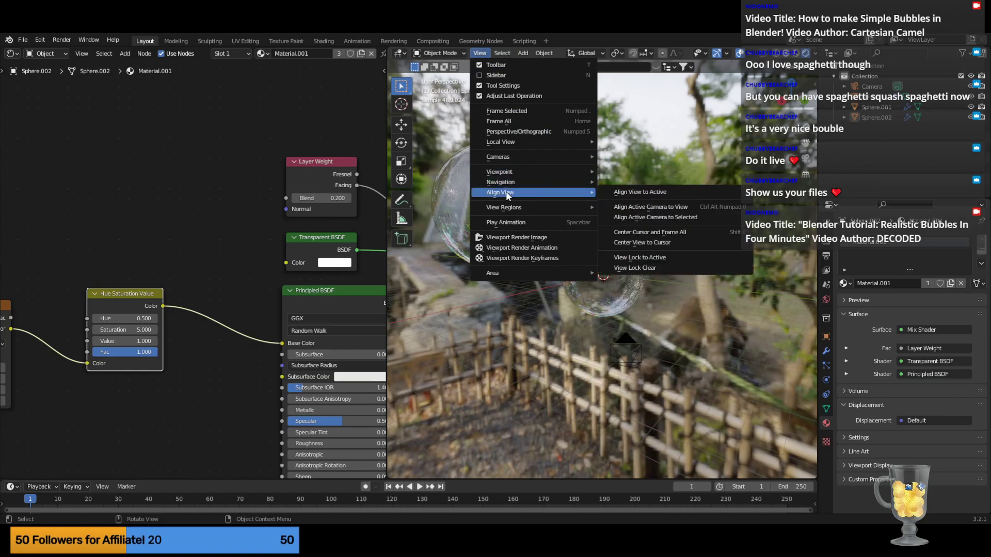
click(654, 209)
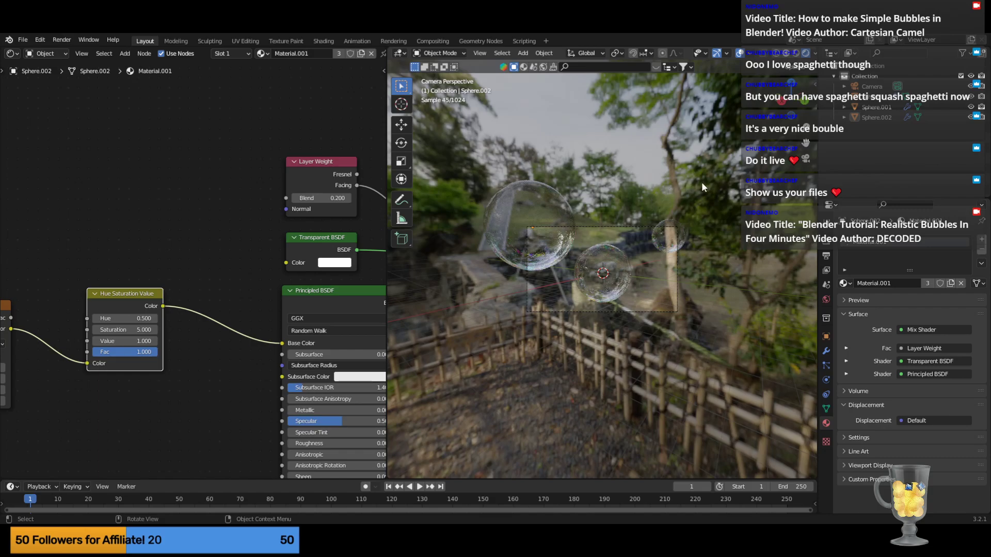
Select the camera and move it farther away from the bubbles in the front orthographic view.
middle_drag(701, 182, 625, 181)
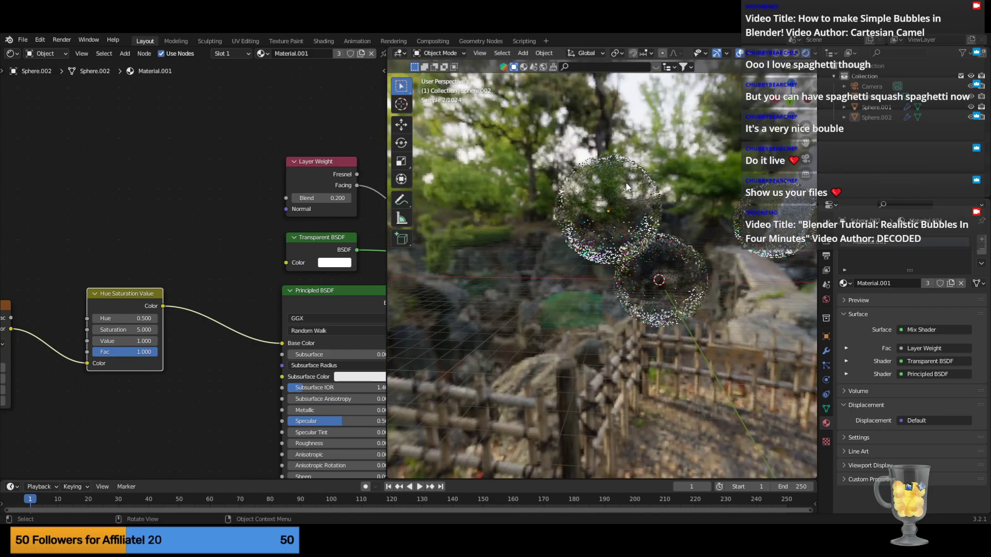
scroll(626, 182, down, 4)
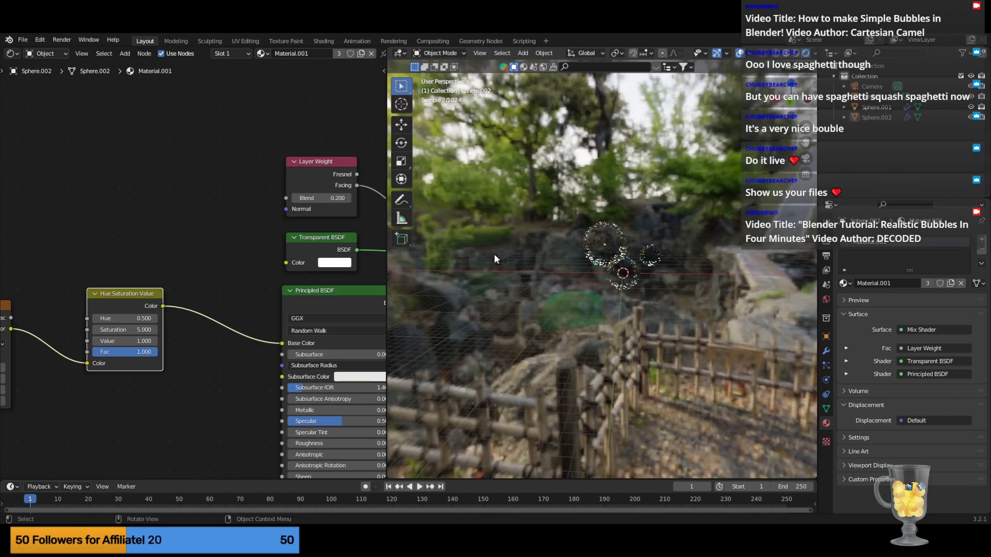
click(443, 256)
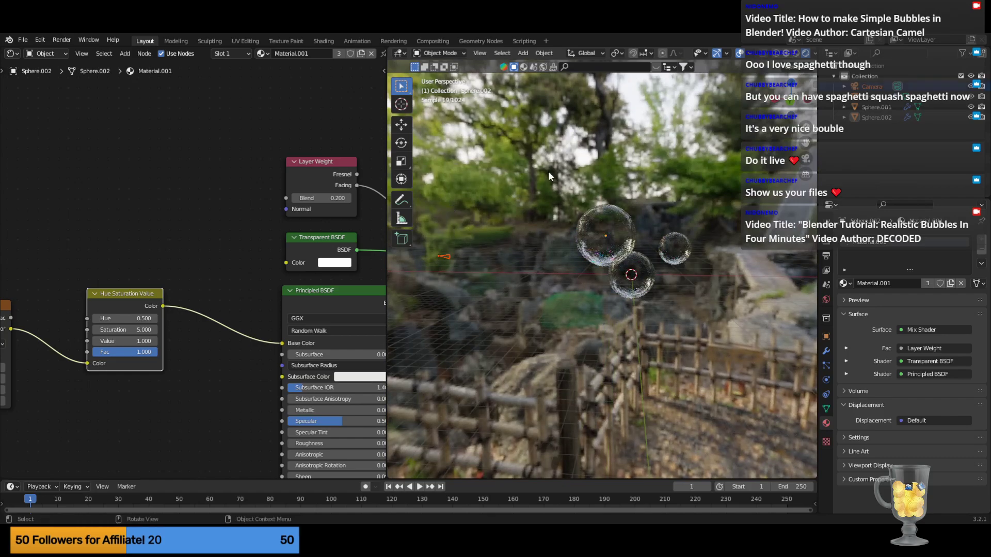
middle_drag(473, 248, 696, 156)
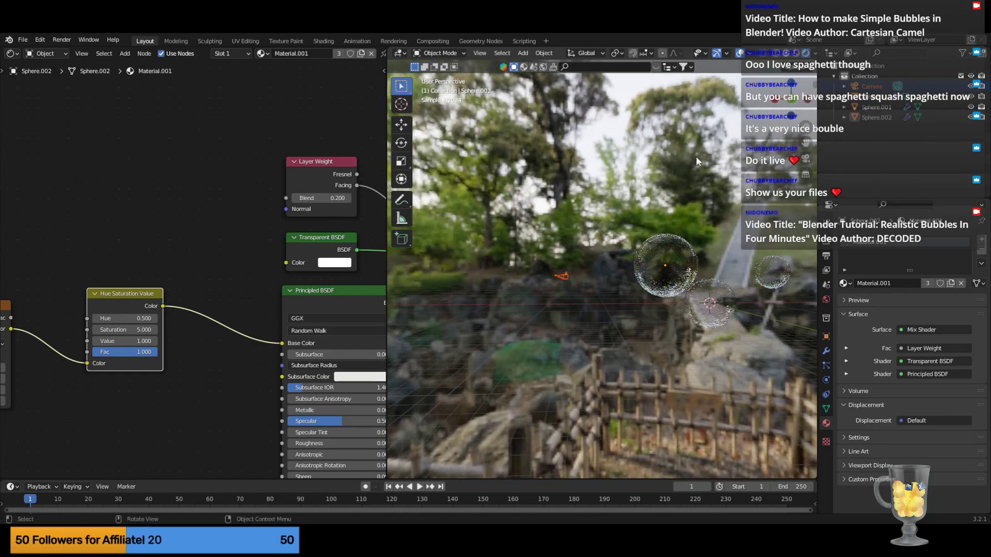
click(792, 103)
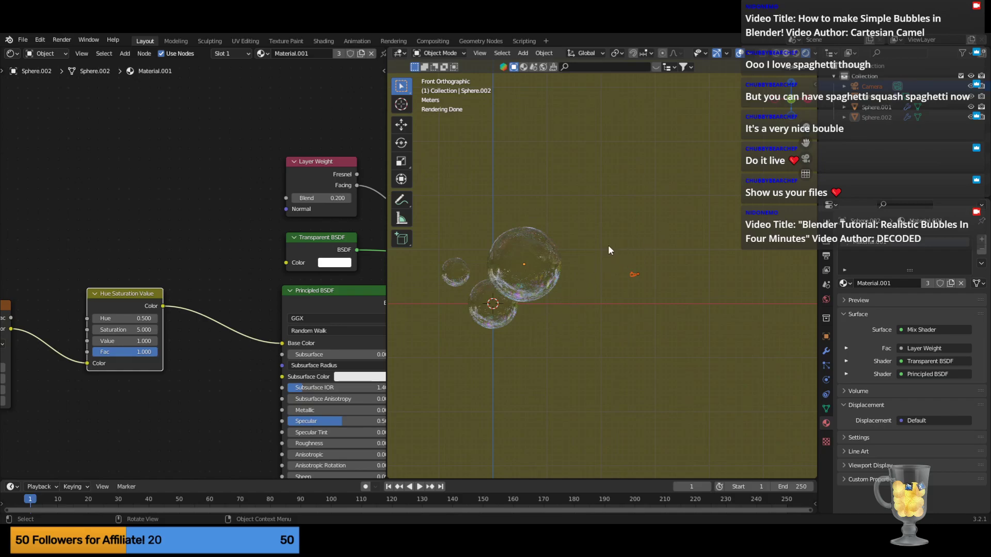
scroll(683, 262, up, 5)
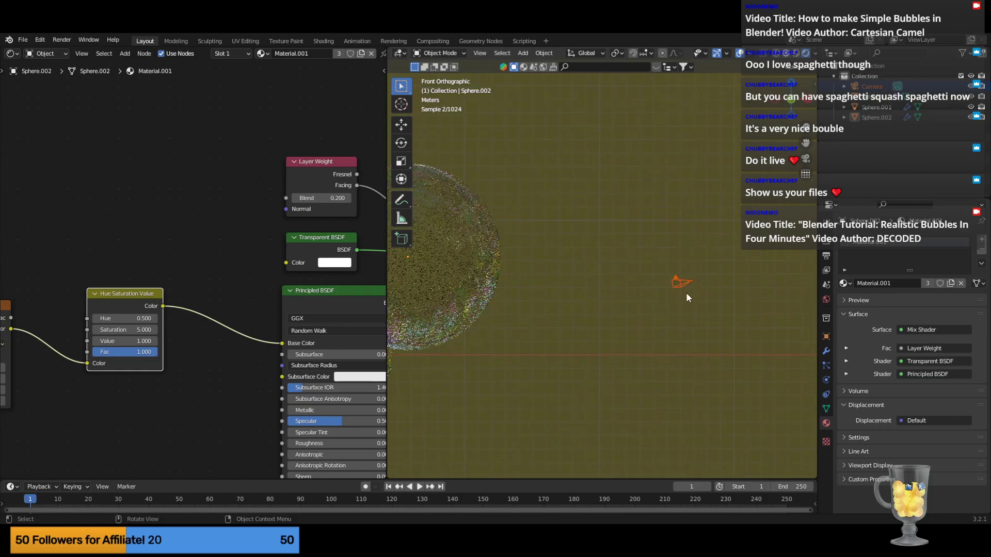
scroll(685, 290, down, 2)
drag(629, 249, 725, 339)
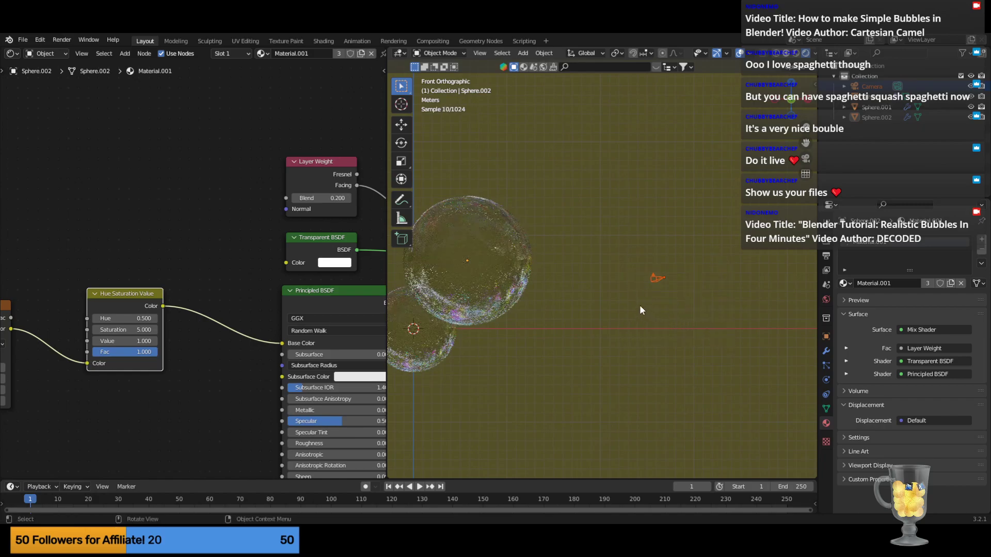
key(g)
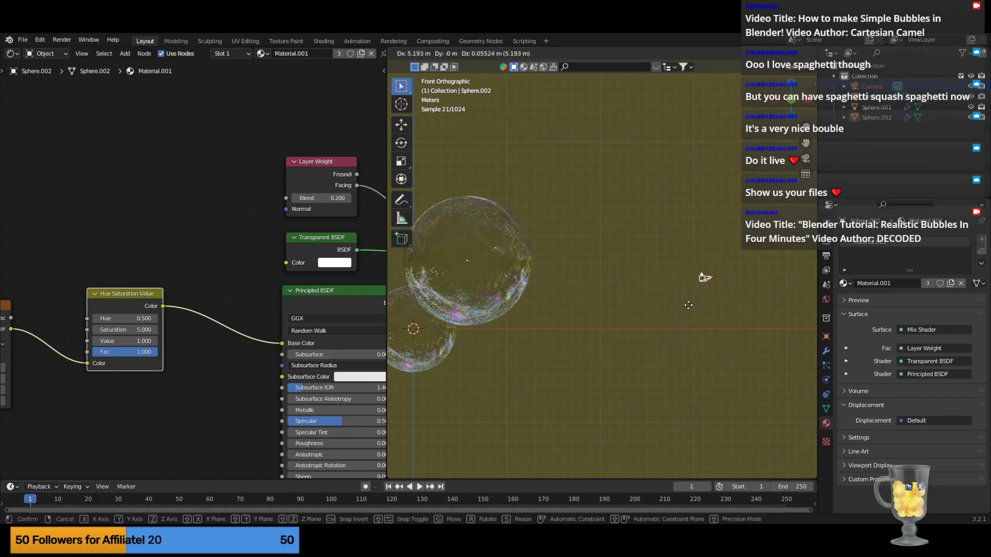
click(767, 305)
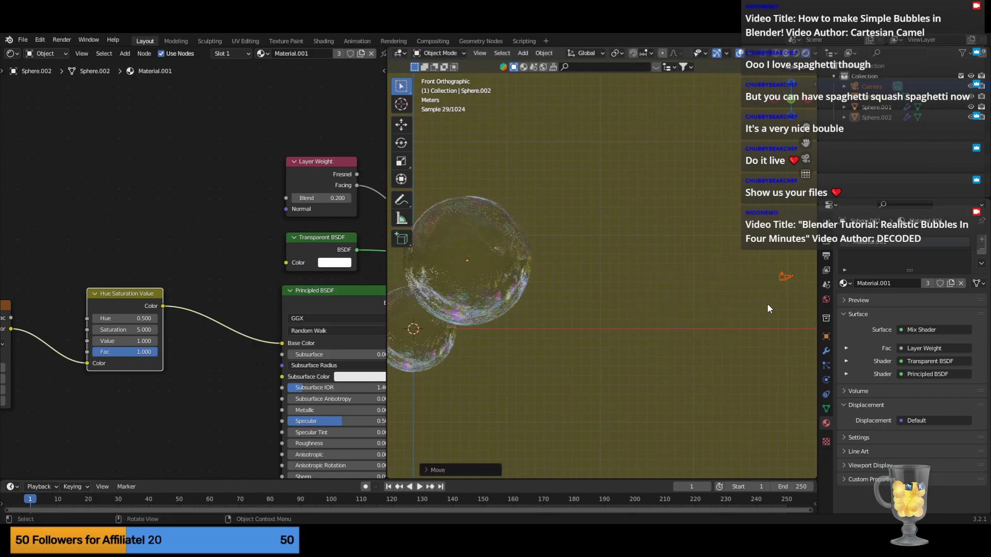
Frame the bubbles from farther back, with the stone steps visible behind them, and realign the active camera to the view.
click(682, 255)
click(808, 100)
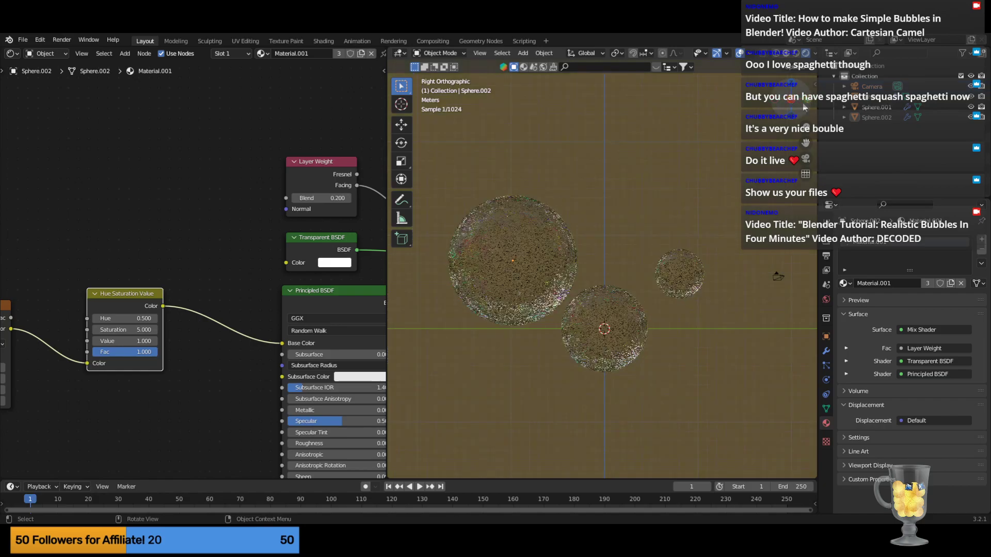
middle_drag(698, 195, 649, 191)
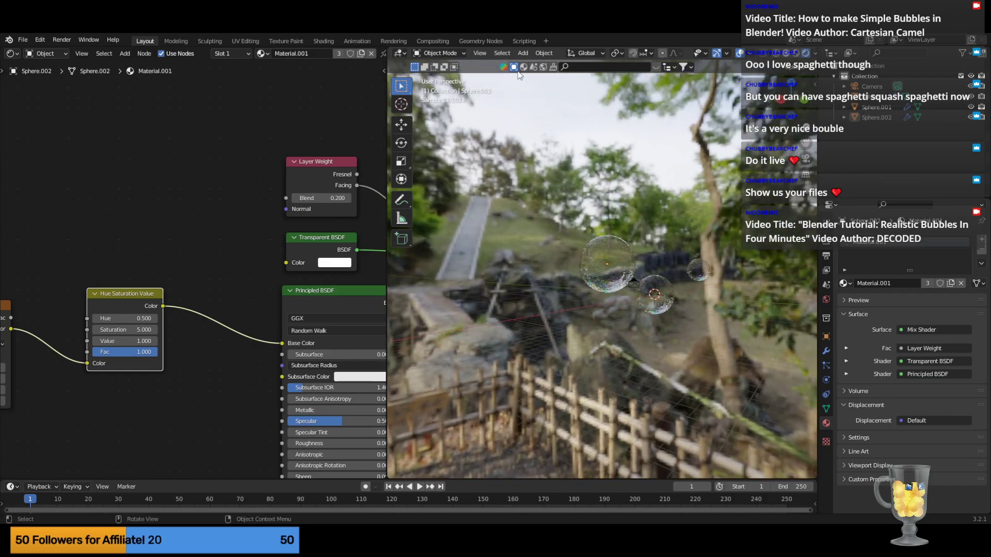
click(482, 53)
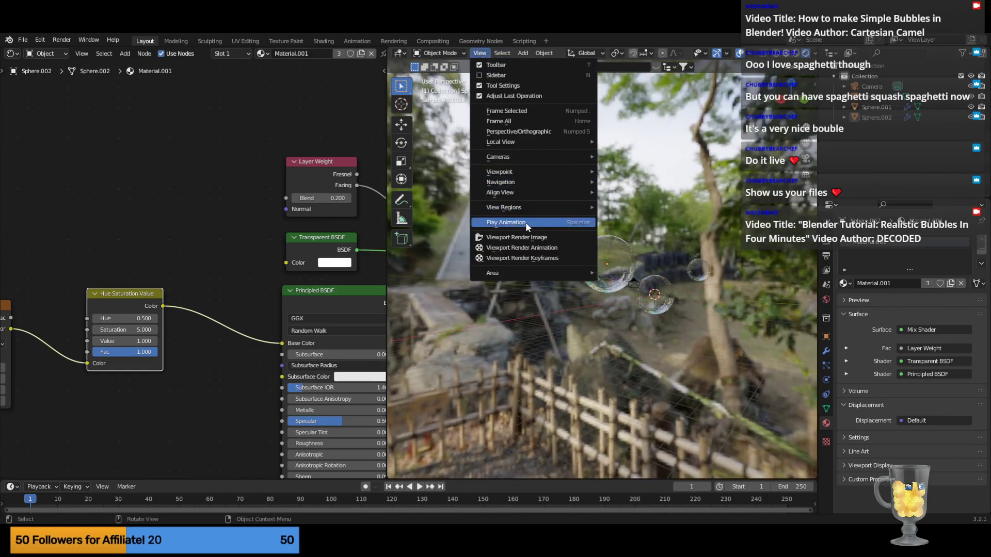
mouse_move(566, 157)
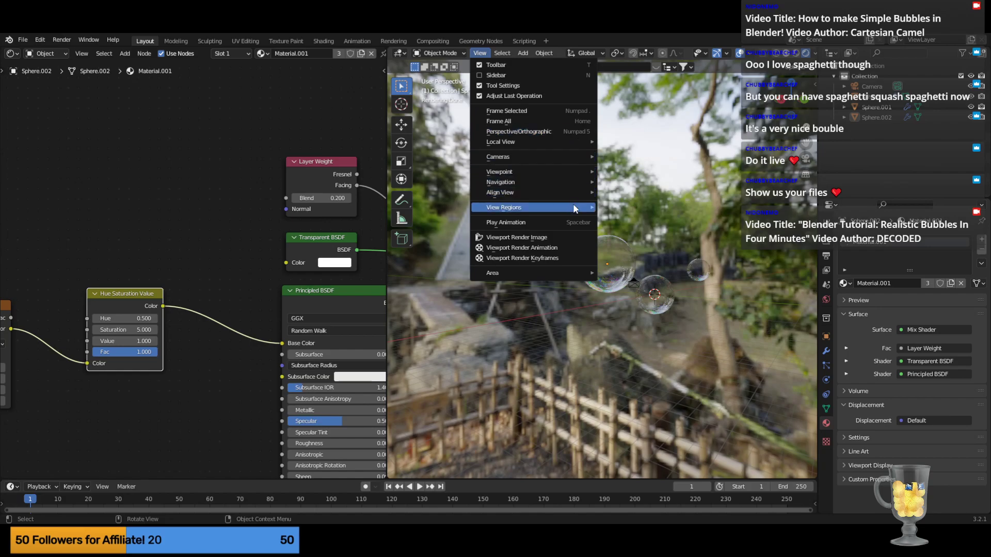
mouse_move(574, 191)
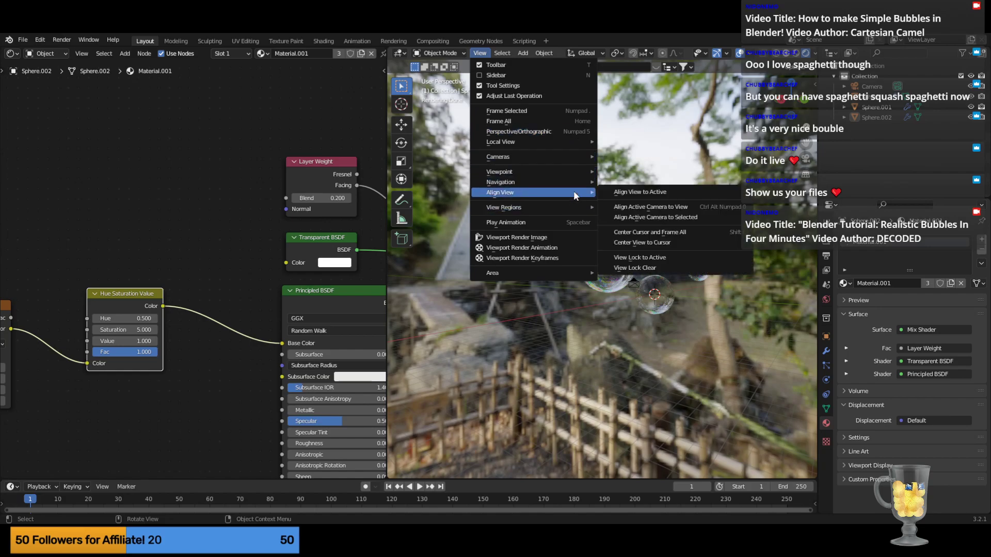
click(641, 207)
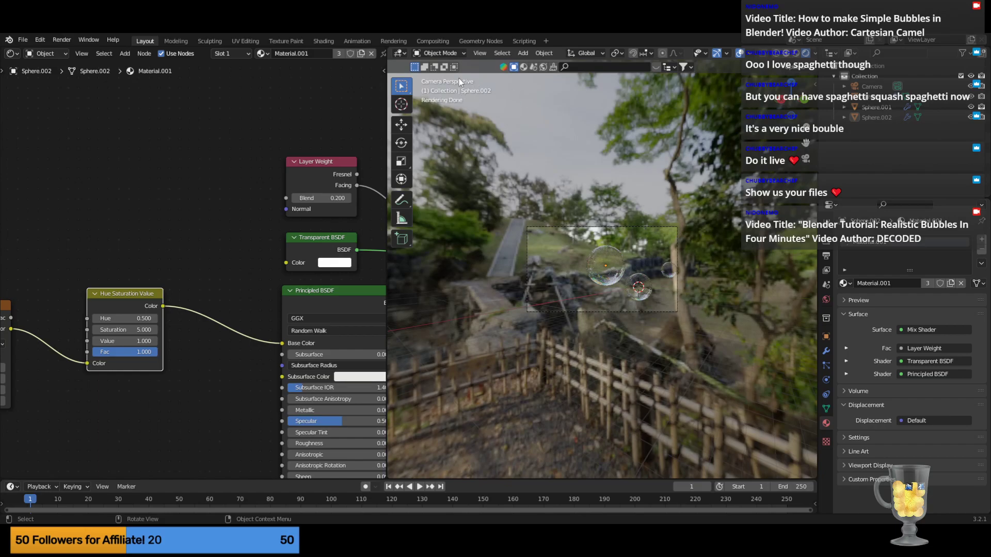
Render the active scene as a still image.
click(388, 41)
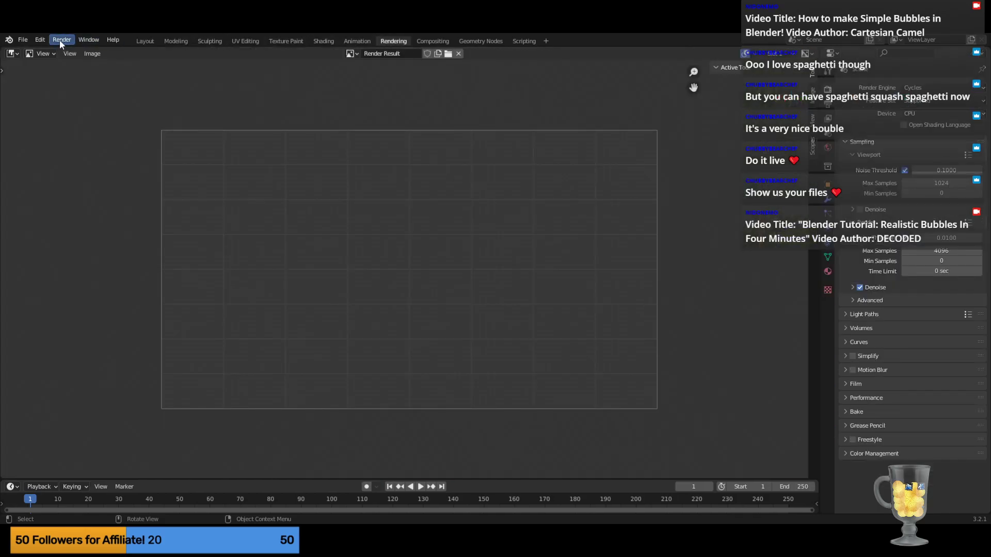
click(145, 41)
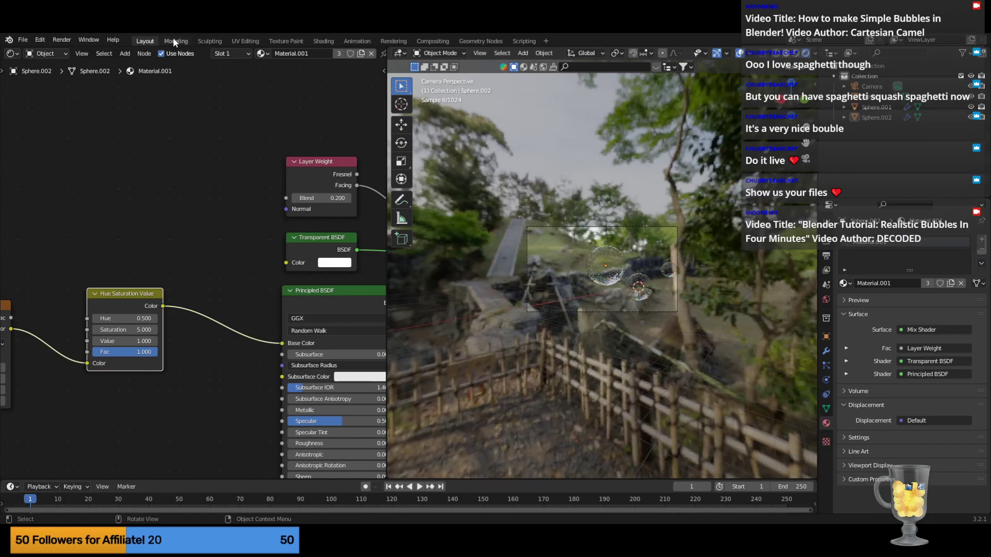
click(66, 41)
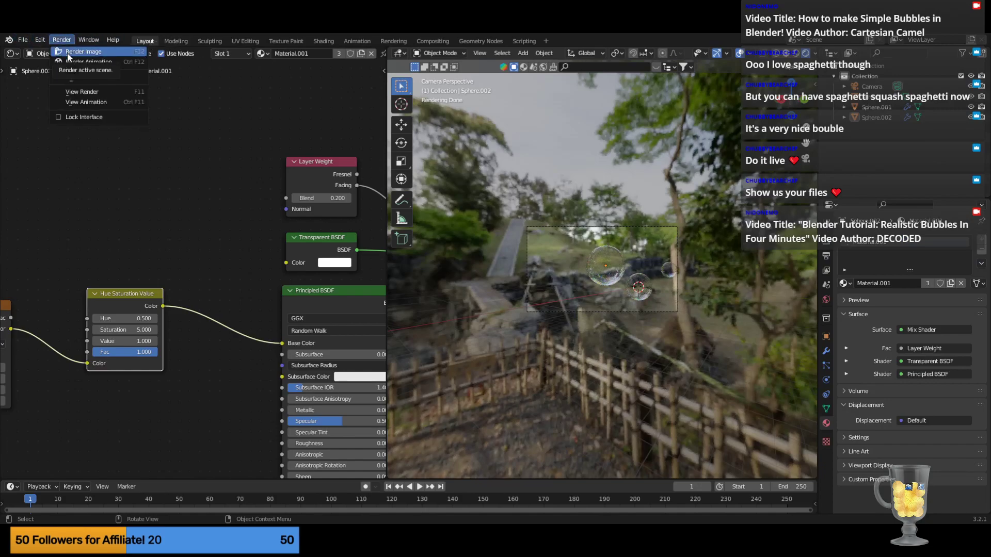
click(67, 53)
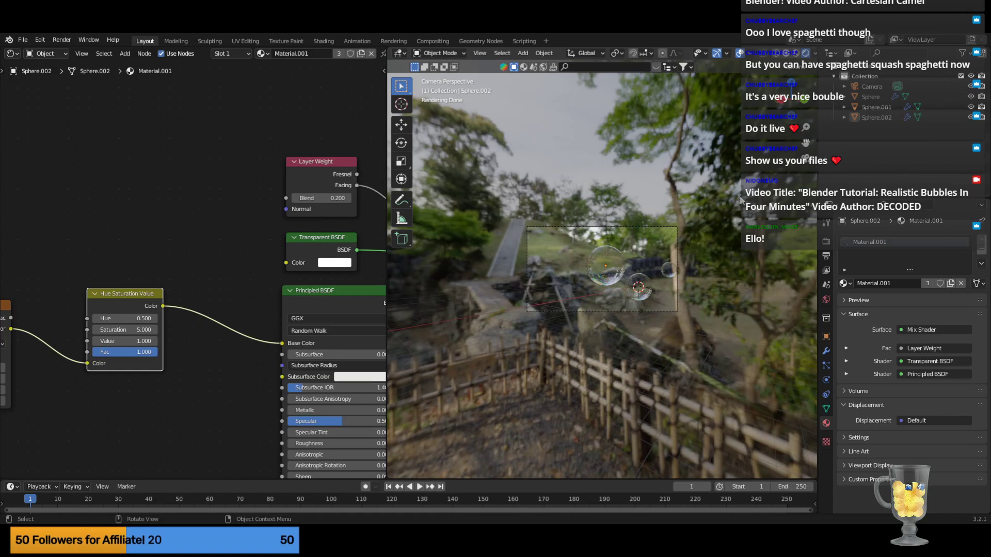
Switch the 3D view's shading to Material Preview and bring the bubbles close into view.
scroll(737, 209, up, 1)
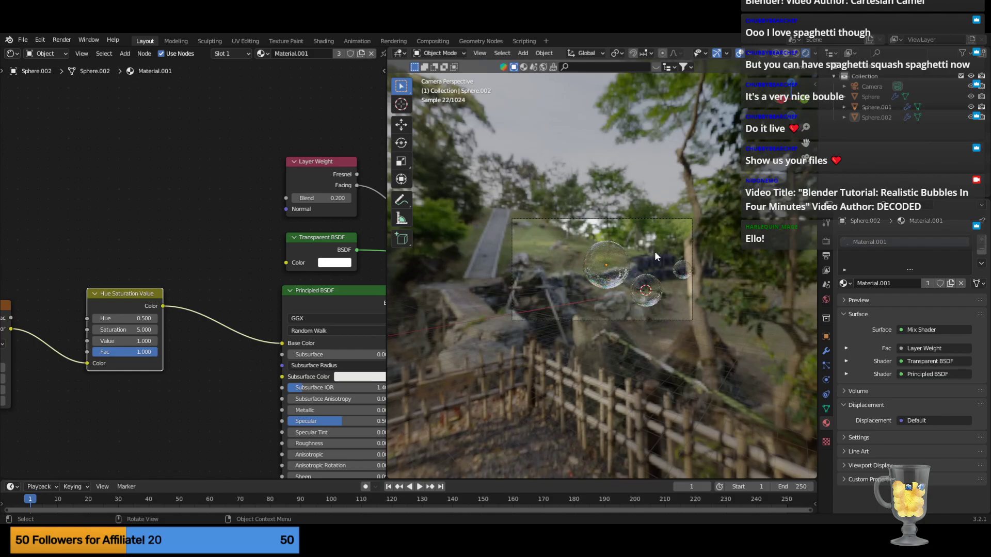
shift+middle_drag(652, 251, 741, 218)
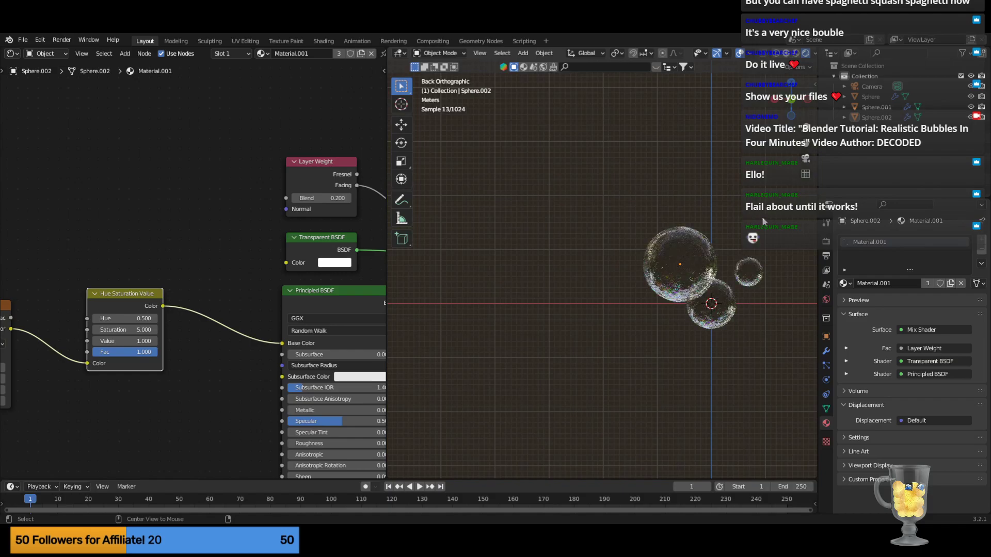
scroll(620, 296, down, 1)
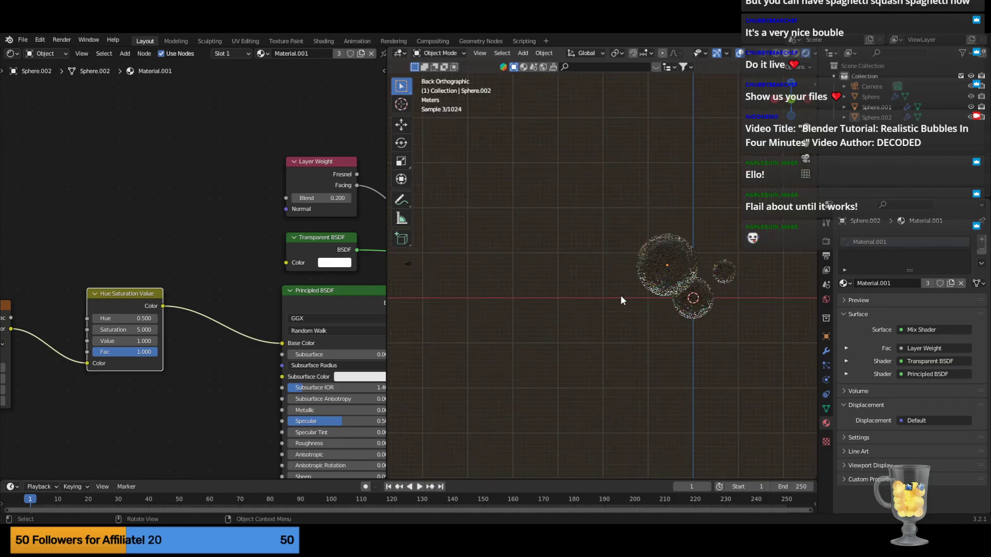
click(795, 52)
middle_drag(549, 325, 618, 324)
scroll(729, 266, up, 5)
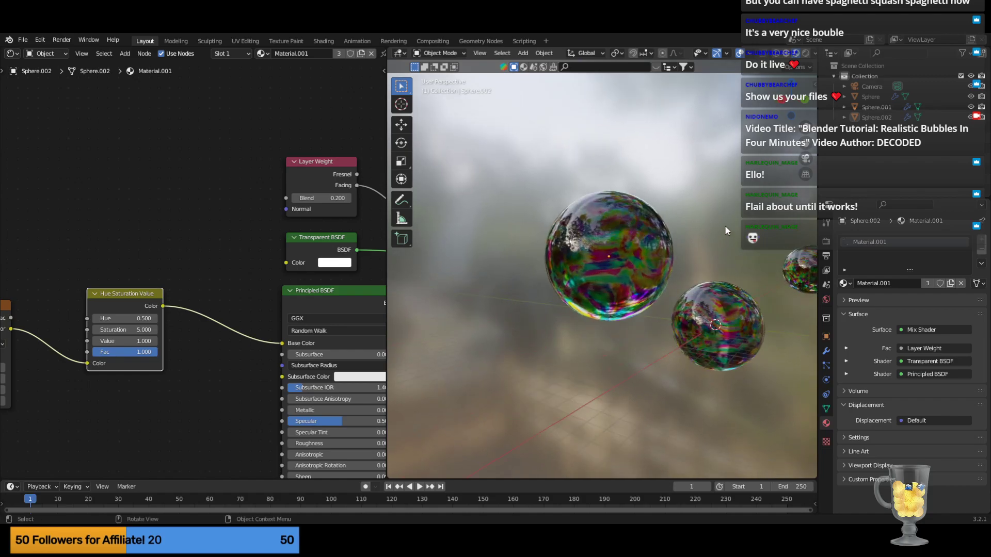
Select the camera from a high viewpoint, move it closer to the bubbles and deselect it.
scroll(725, 219, down, 8)
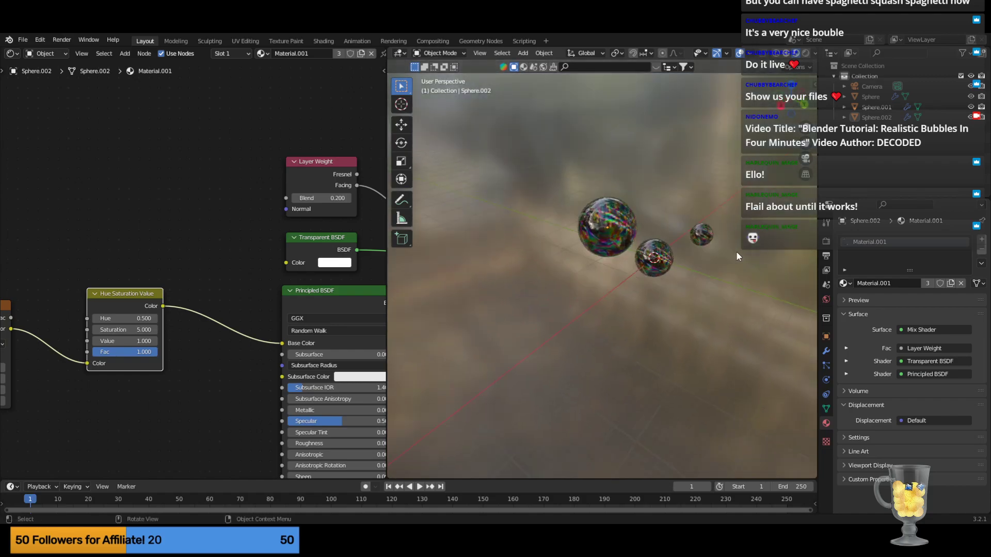
middle_drag(690, 219, 694, 278)
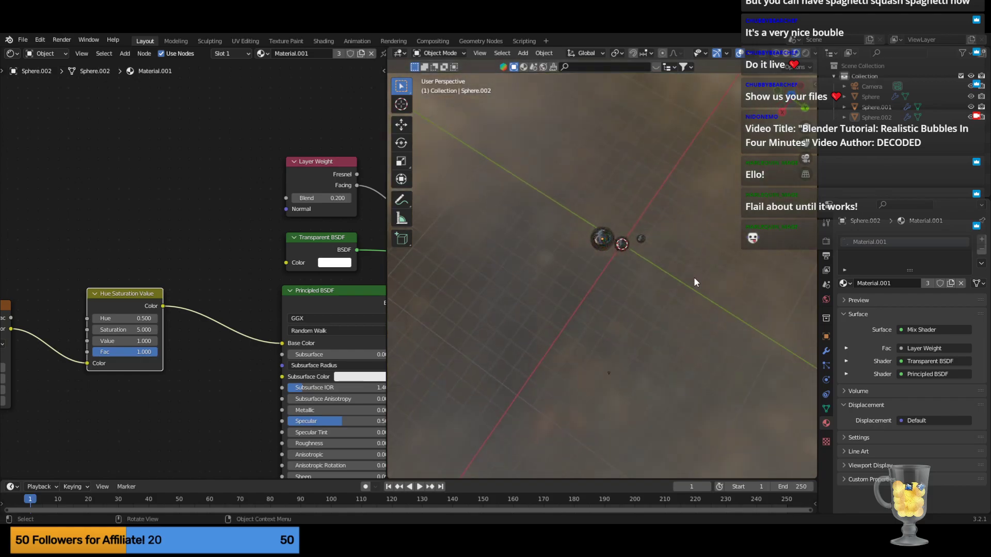
drag(568, 340, 654, 425)
key(g)
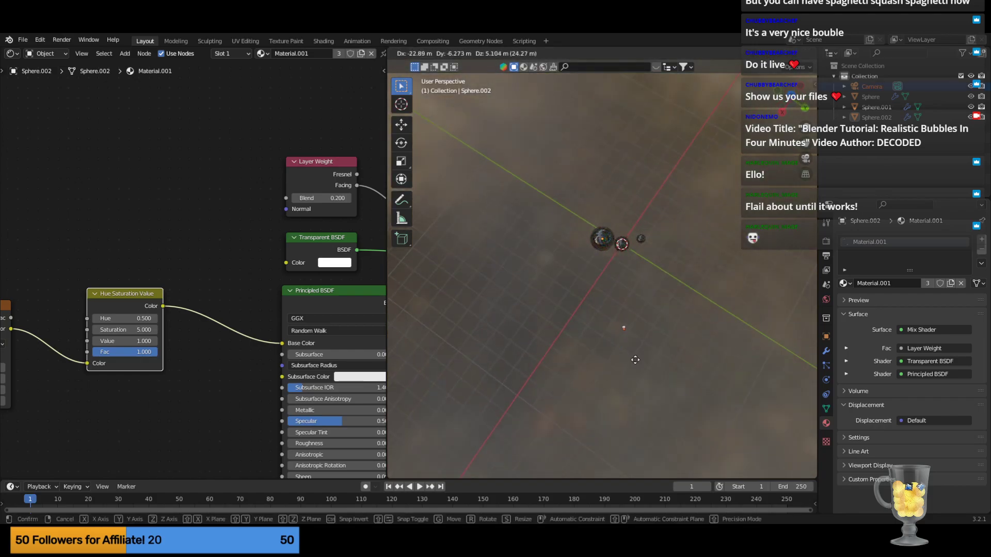
click(637, 355)
click(679, 272)
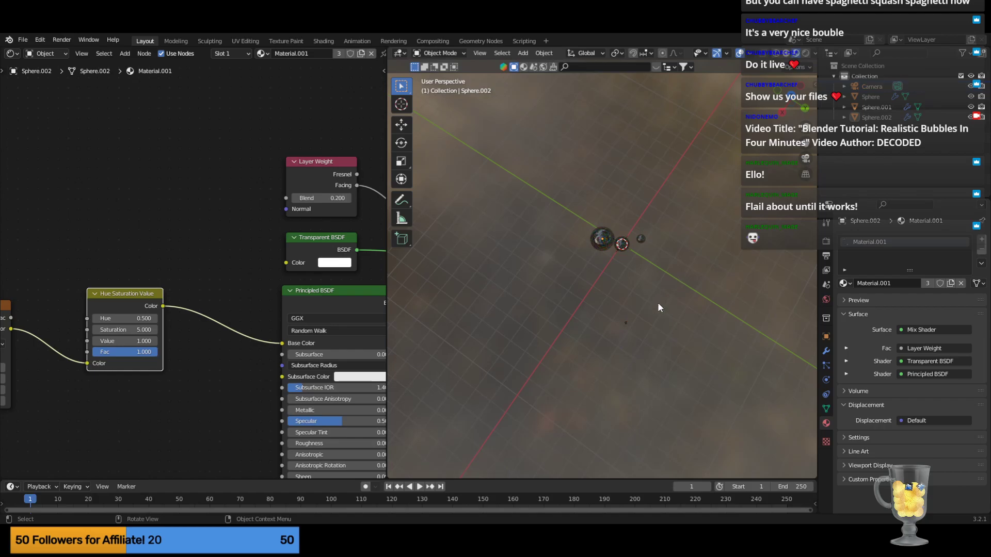
Look through the camera to check how the three bubbles are framed and inspect its position from outside.
scroll(657, 310, up, 4)
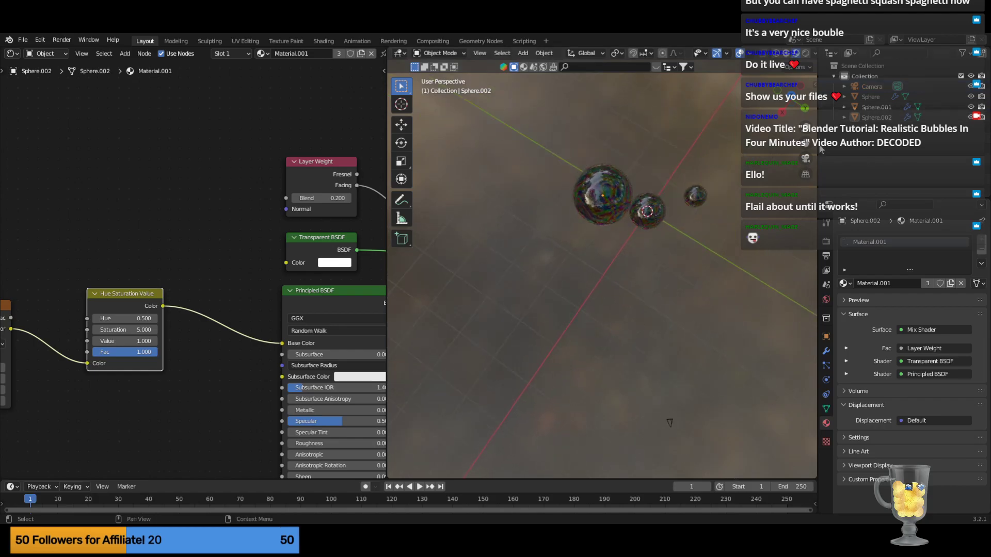
middle_drag(687, 311, 672, 217)
key(KP_0)
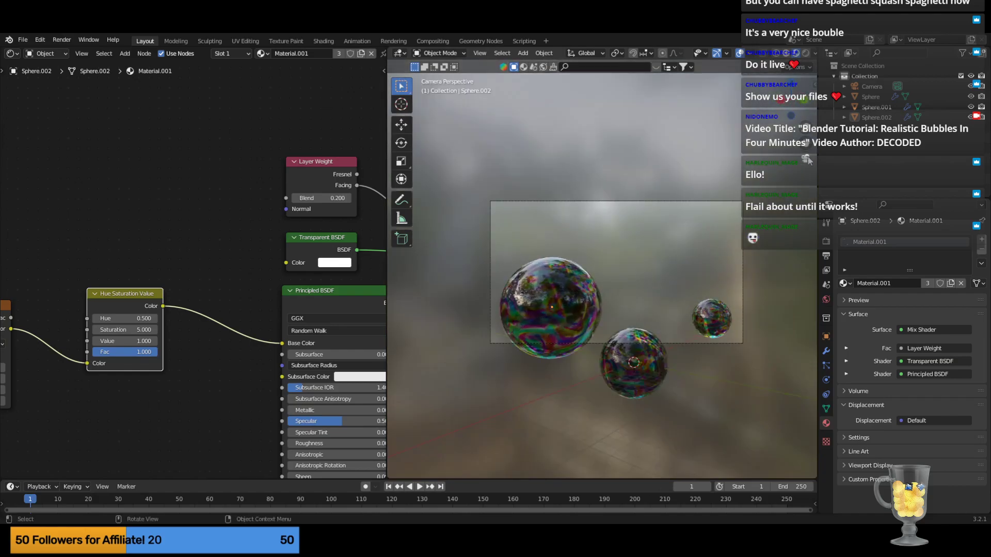
middle_drag(720, 275, 686, 286)
key(KP_0)
middle_drag(661, 166, 707, 221)
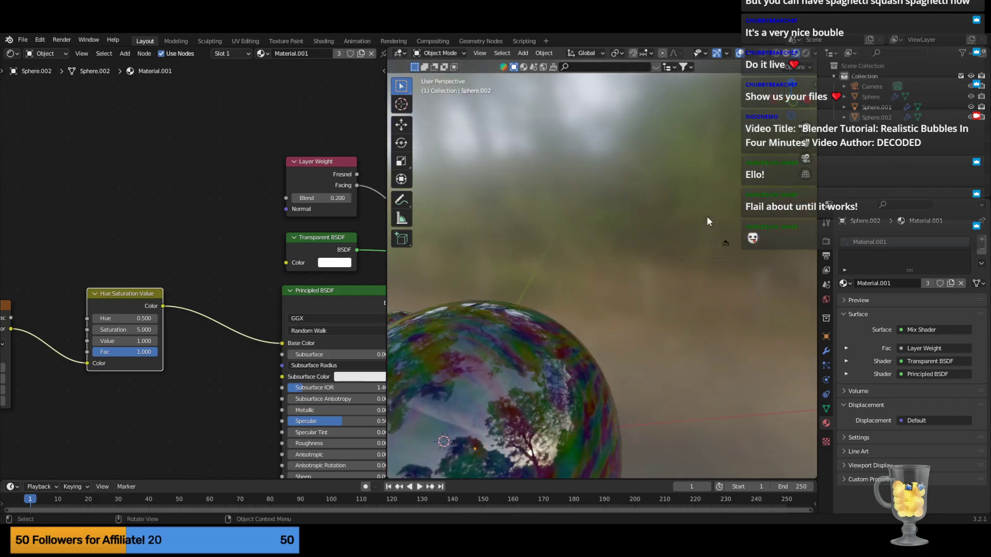
Select the camera, lower it about 3.65 m along Z and look through it to check the framing.
click(725, 243)
key(g)
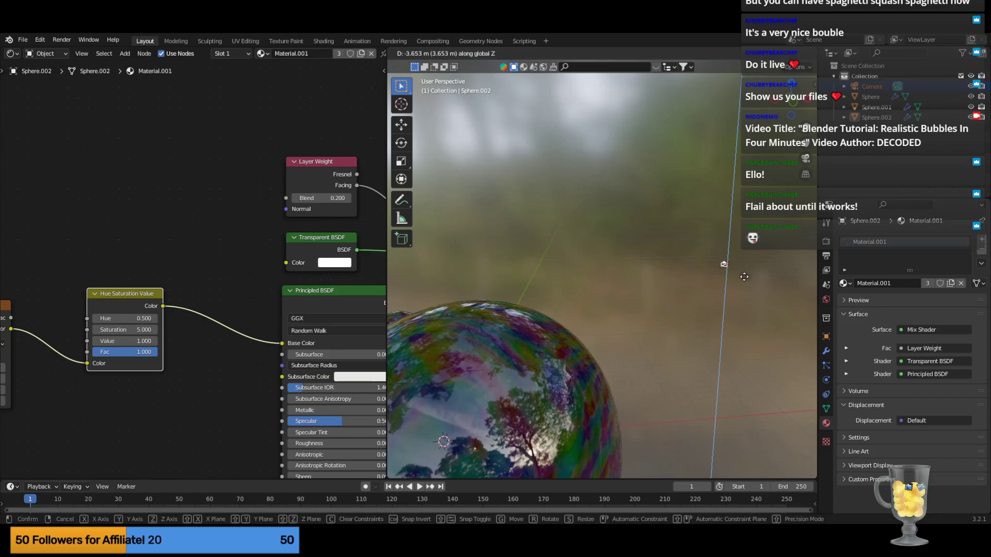
click(742, 277)
key(KP_0)
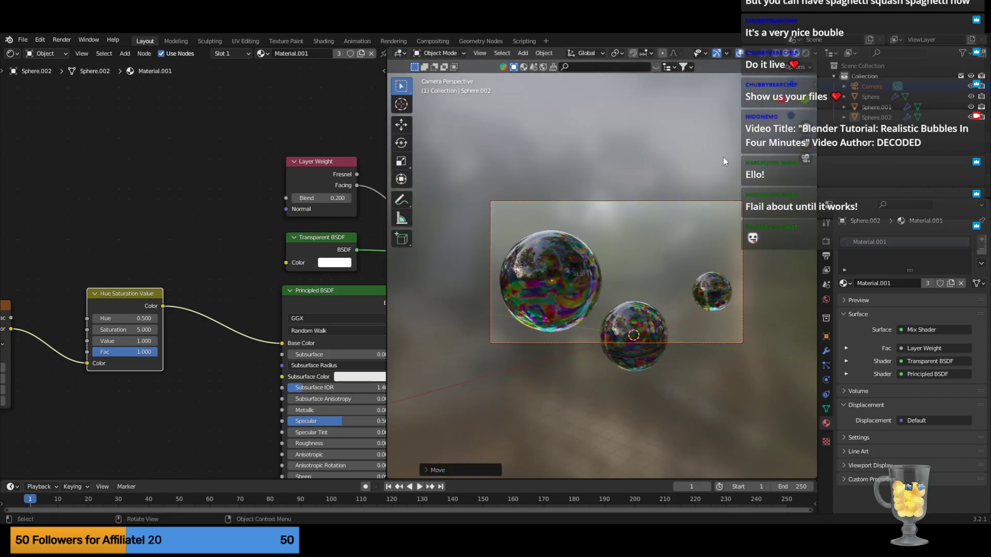
Lower the camera about another 3 m along Z until all three bubbles fit its frame, and deselect it in camera view.
middle_drag(552, 143, 728, 161)
drag(688, 194, 721, 268)
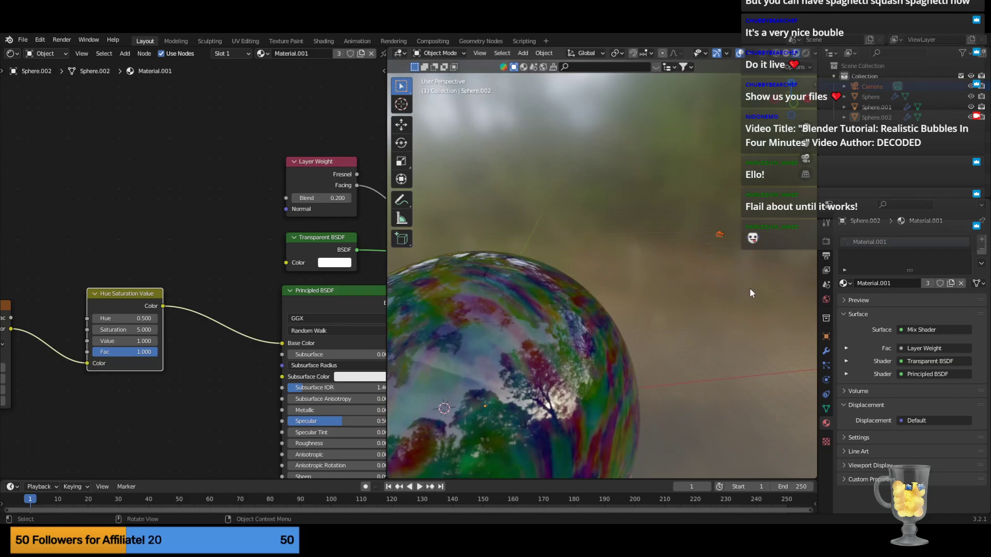
key(g)
key(z)
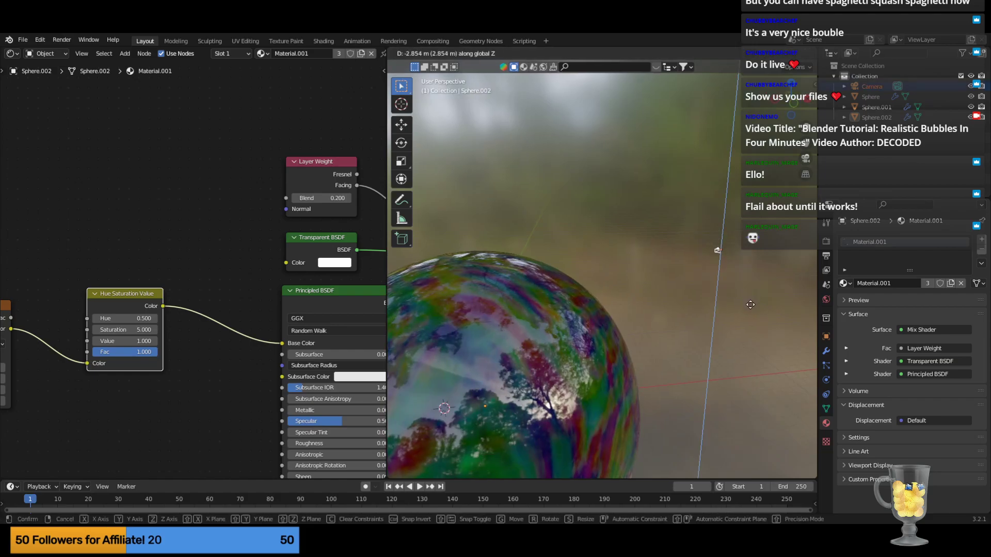
click(751, 310)
key(KP_0)
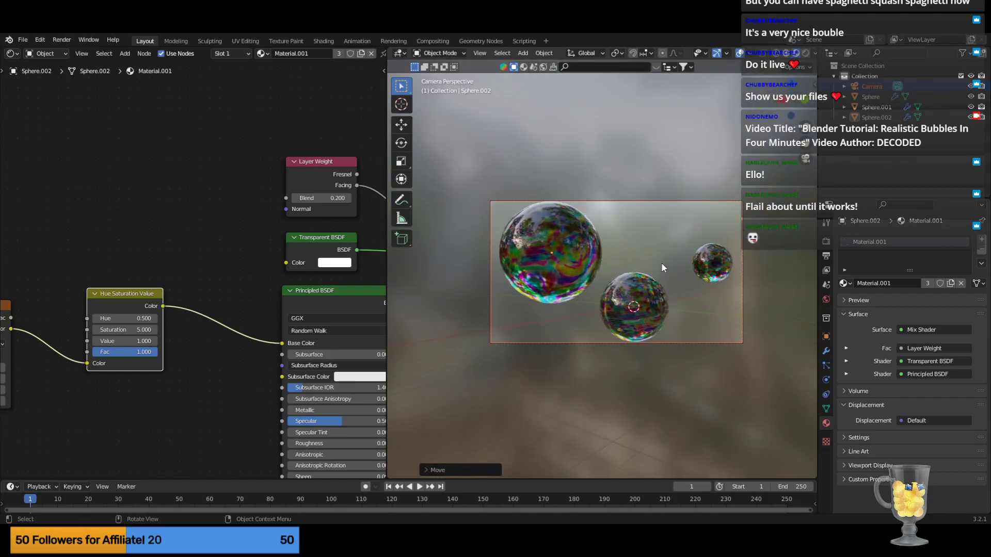
click(649, 162)
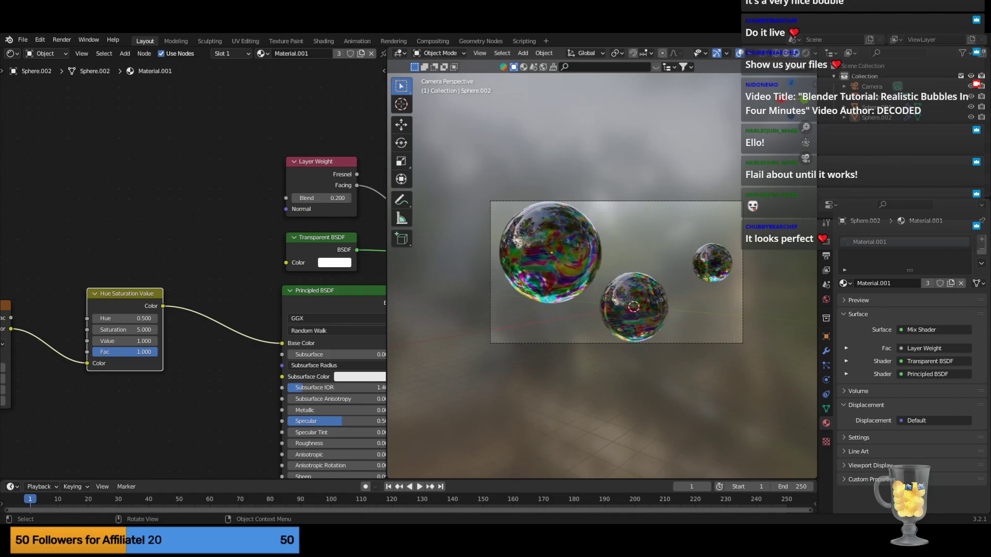
Switch the camera view to Rendered shading and enable Scene Lights for its lighting.
mouse_move(803, 145)
mouse_down()
mouse_move(802, 121)
mouse_move(796, 155)
mouse_move(790, 146)
mouse_up()
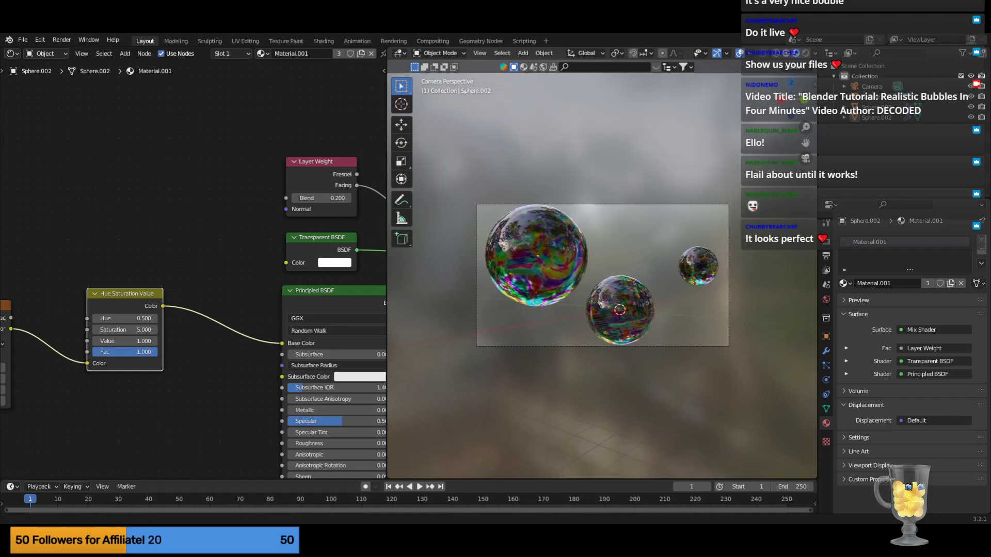
scroll(597, 205, down, 2)
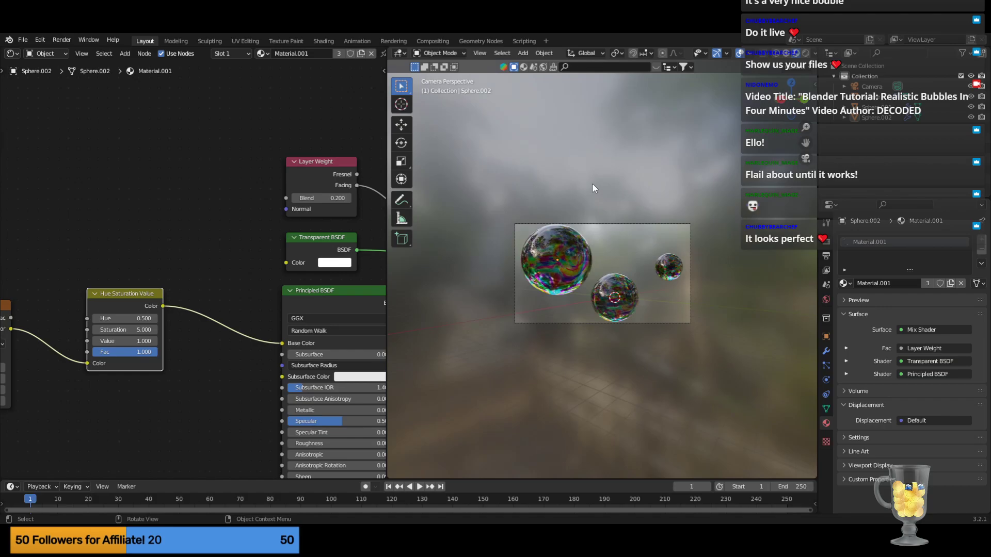
scroll(627, 199, up, 2)
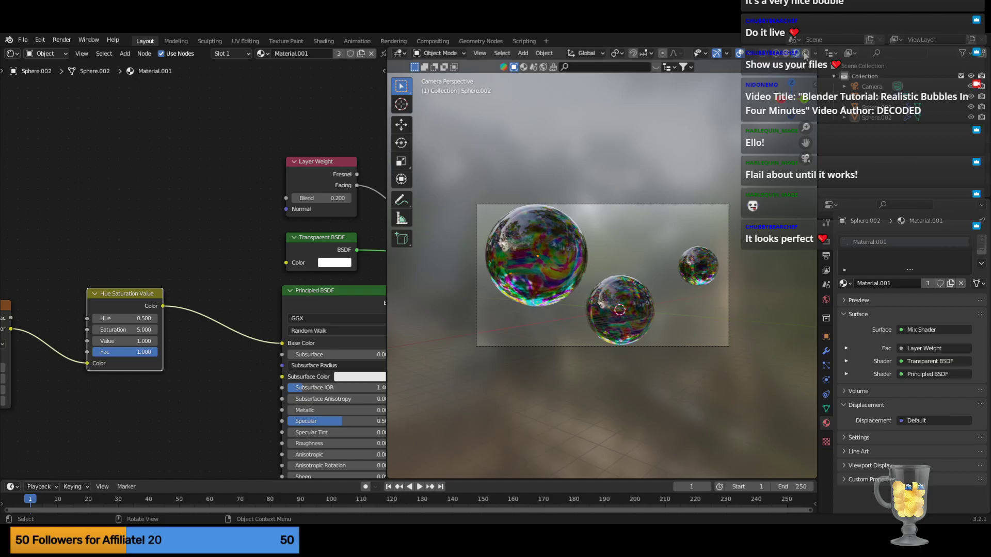
click(804, 54)
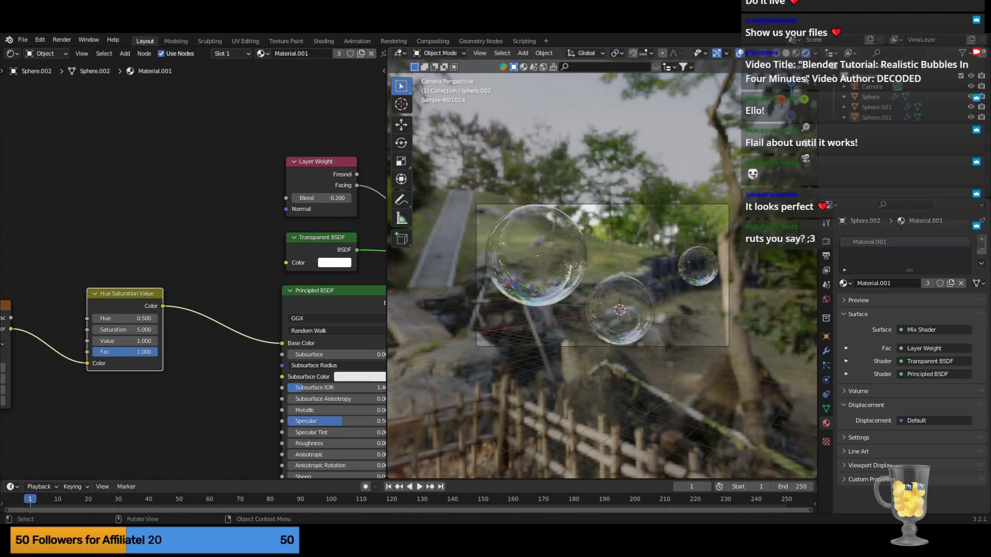
click(815, 53)
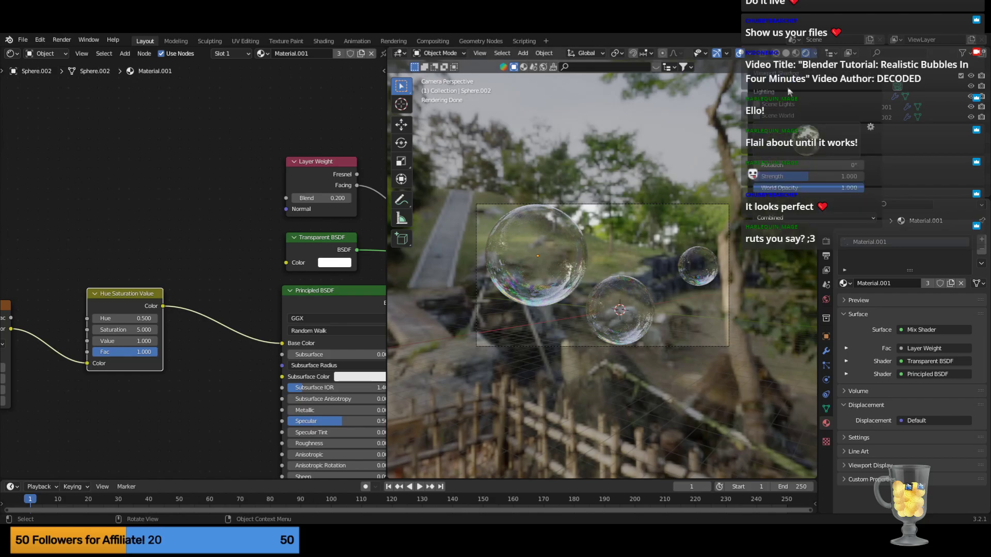
click(756, 104)
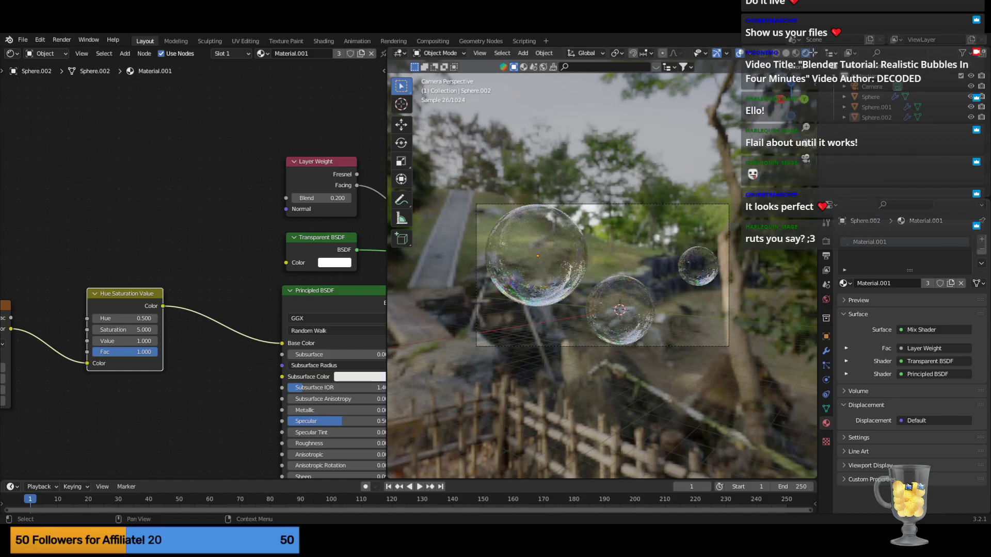
Enable Scene World for the Rendered view's lighting and examine the bubbles in the camera frame.
click(61, 40)
click(61, 53)
click(815, 53)
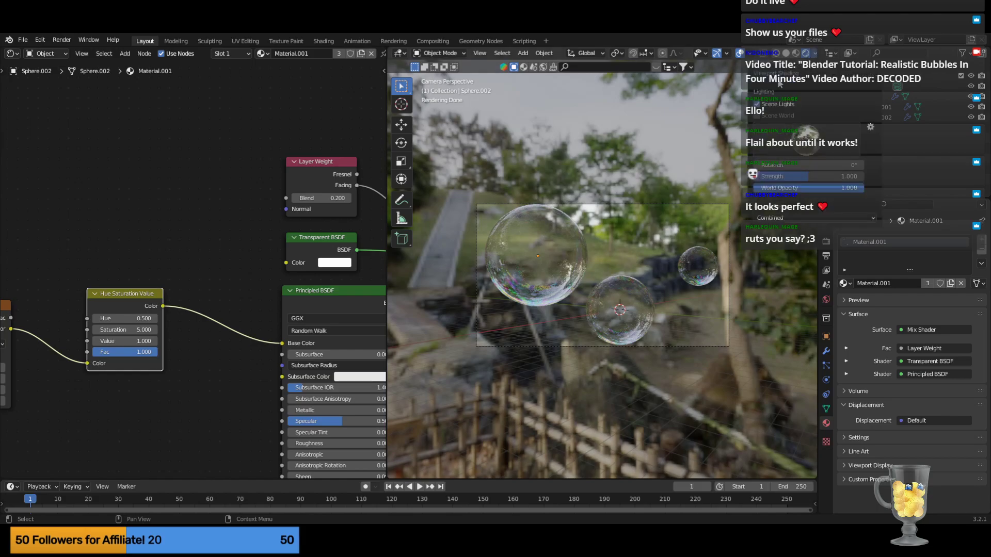
click(755, 117)
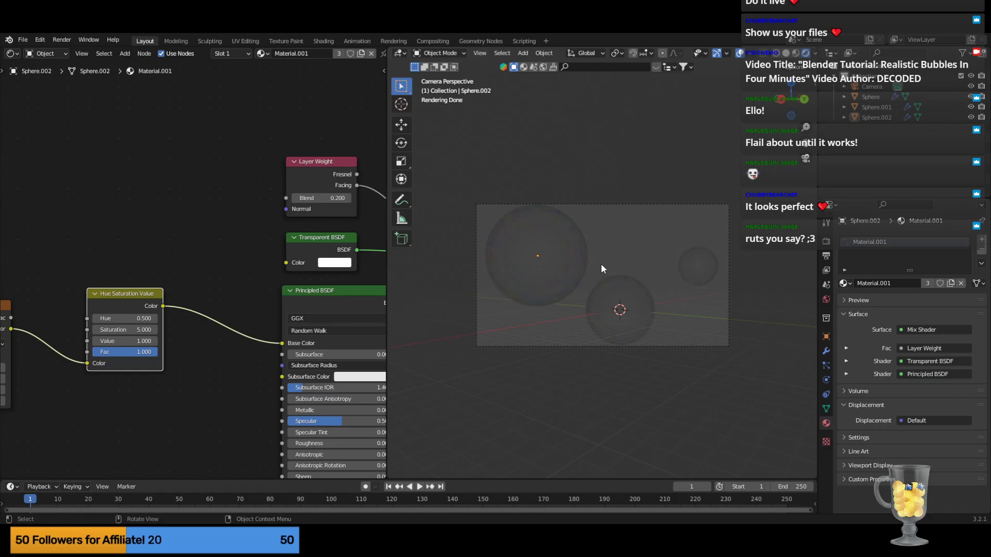
scroll(601, 268, down, 1)
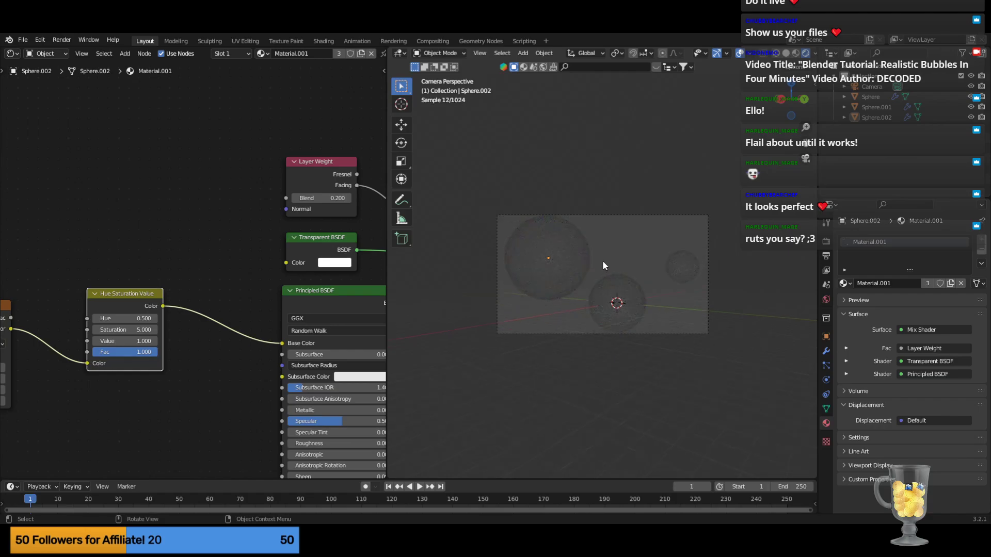
scroll(603, 264, up, 1)
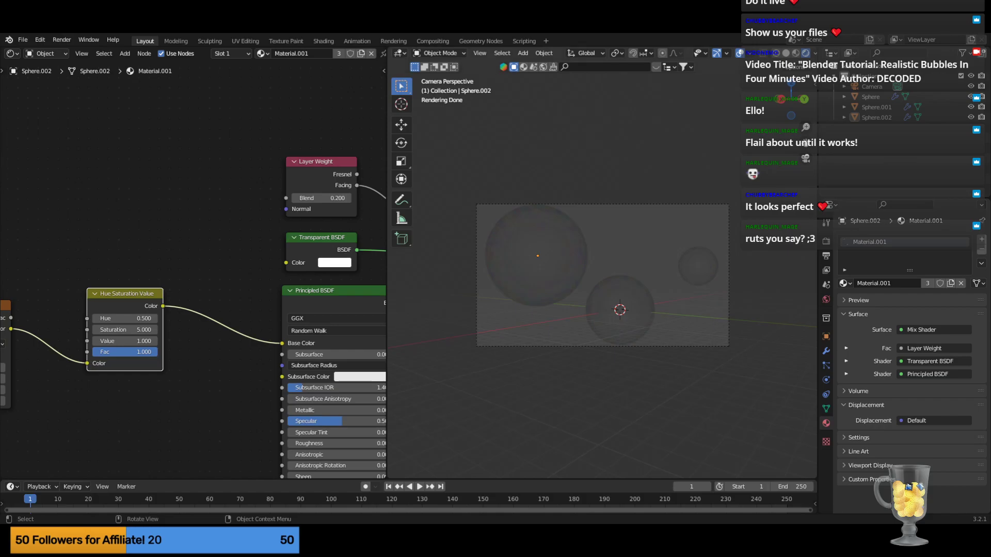
scroll(603, 278, up, 2)
scroll(603, 279, down, 1)
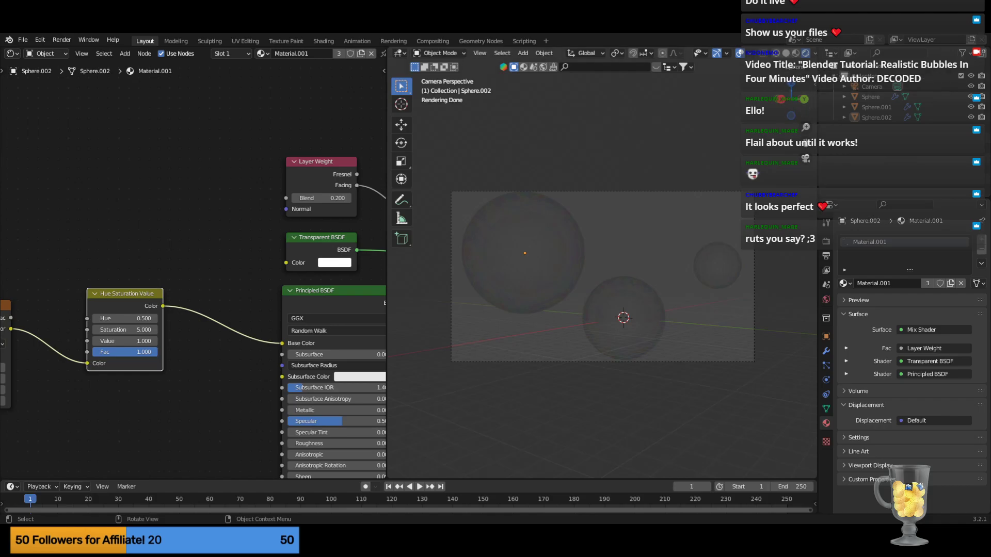
Compare the framed bubbles in Solid shading and in Material Preview shading.
click(815, 53)
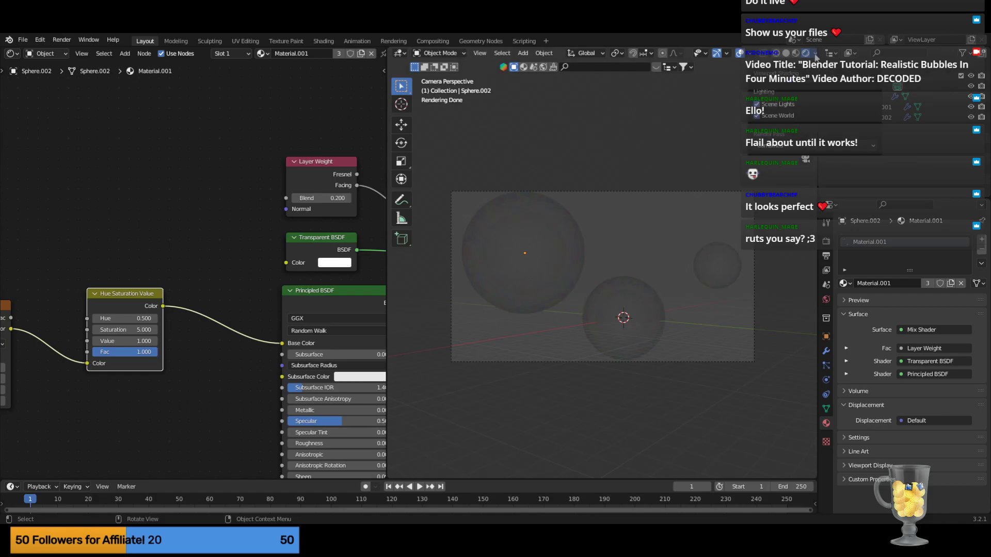
click(791, 147)
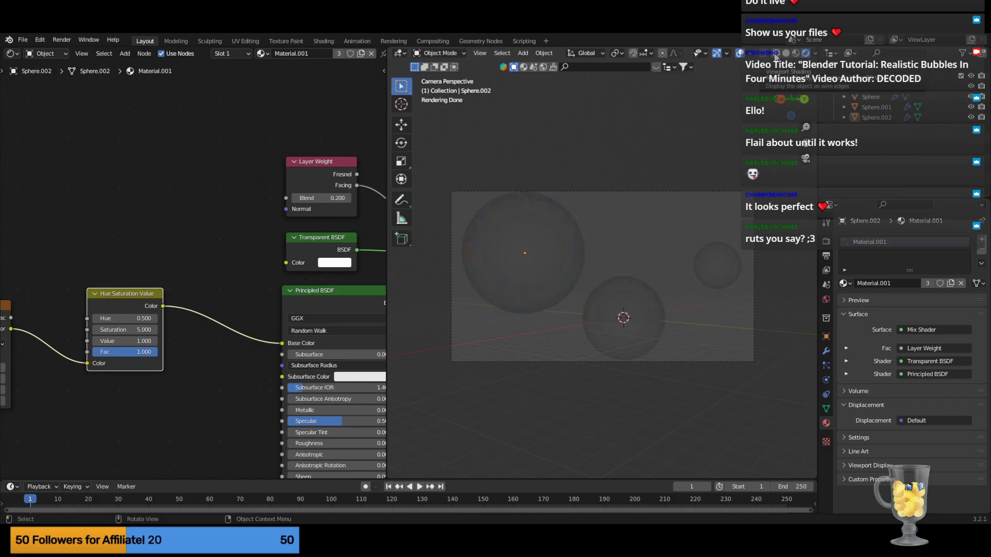
click(785, 53)
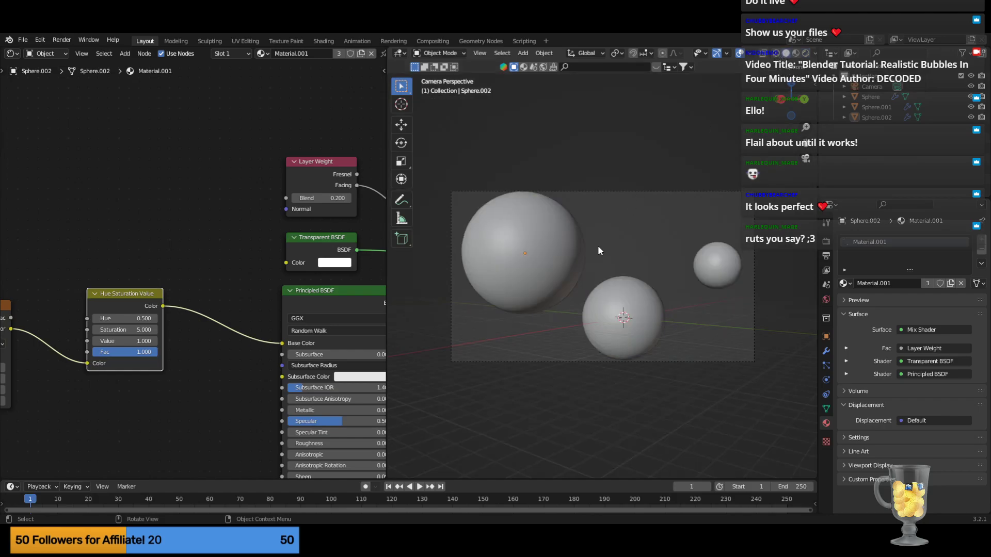
scroll(599, 251, down, 1)
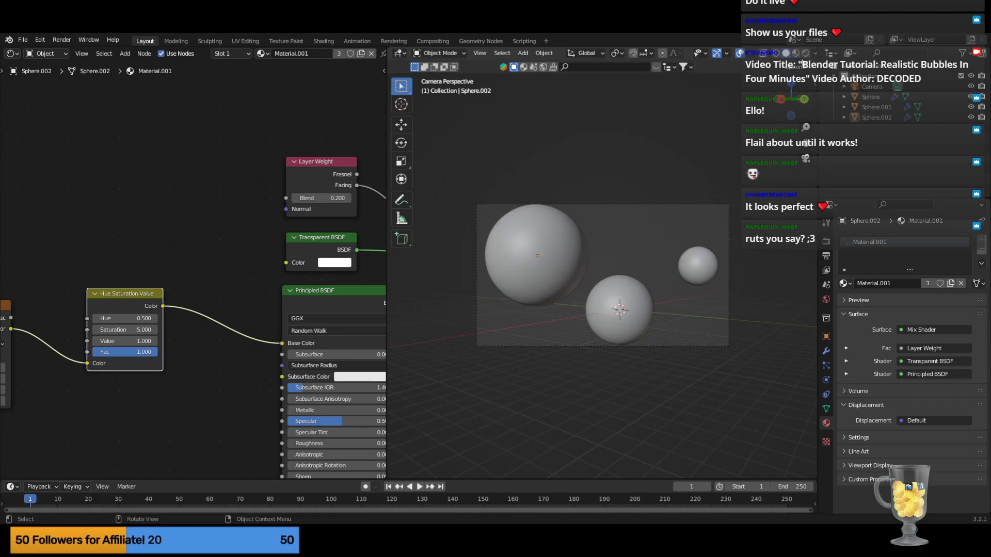
click(796, 54)
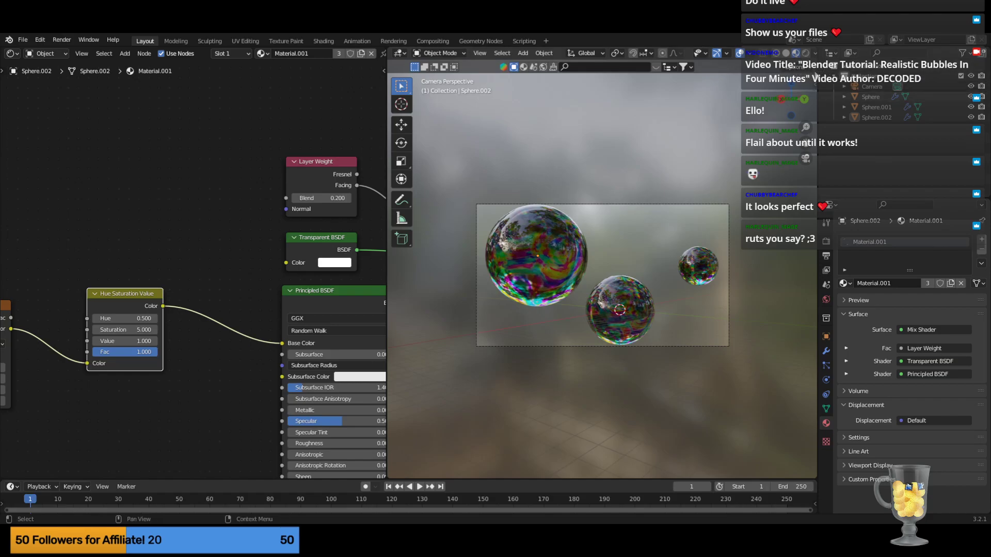
Try Scene World lighting in the Material Preview and turn it back off.
click(814, 53)
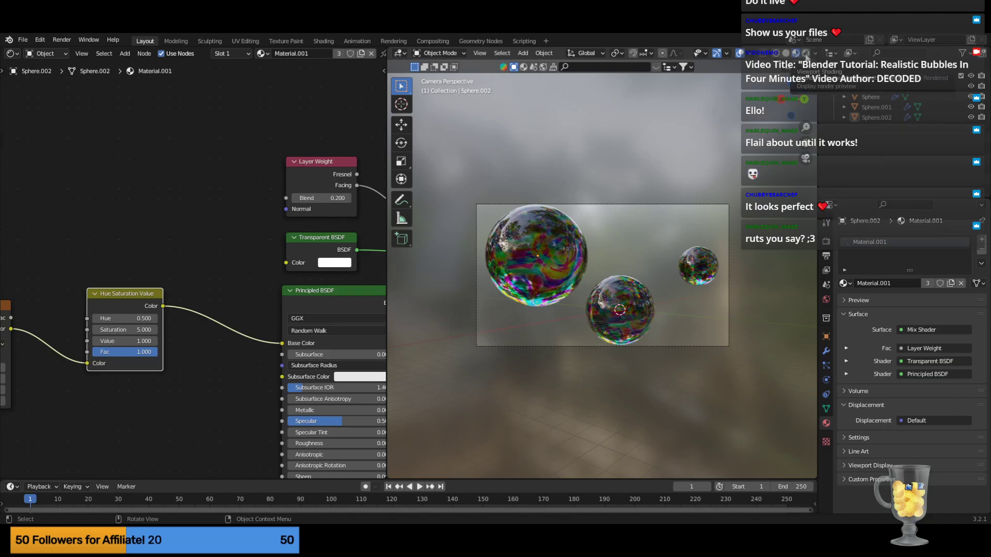
click(816, 54)
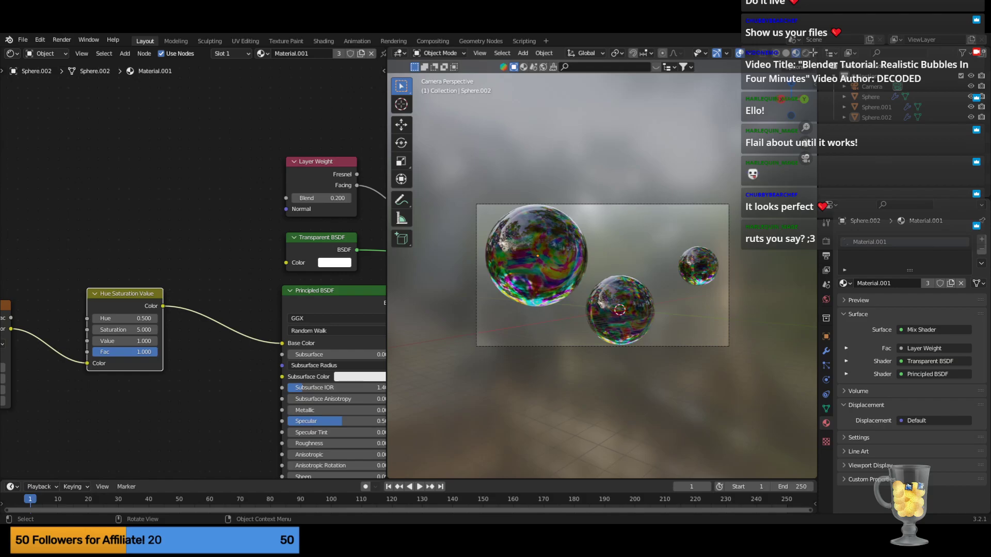
click(814, 54)
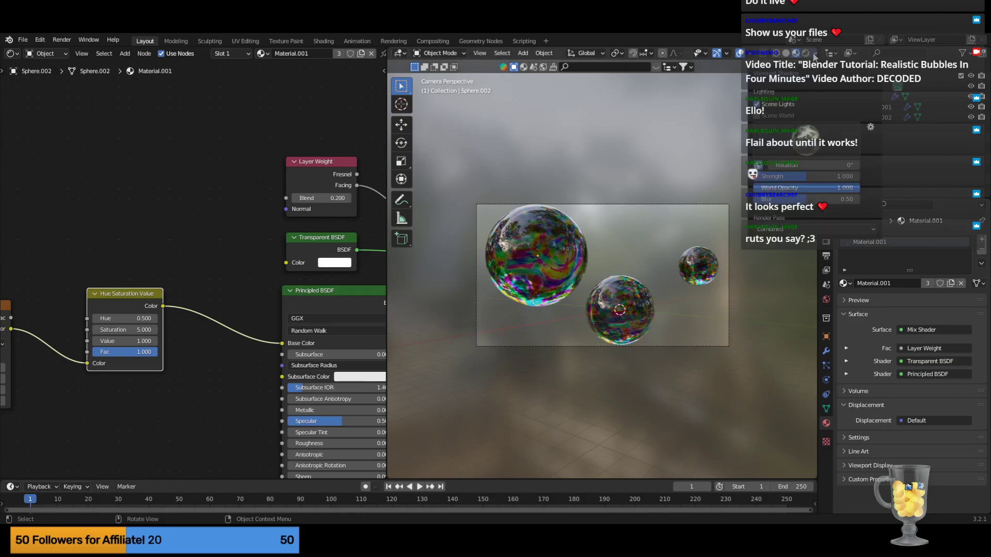
click(757, 116)
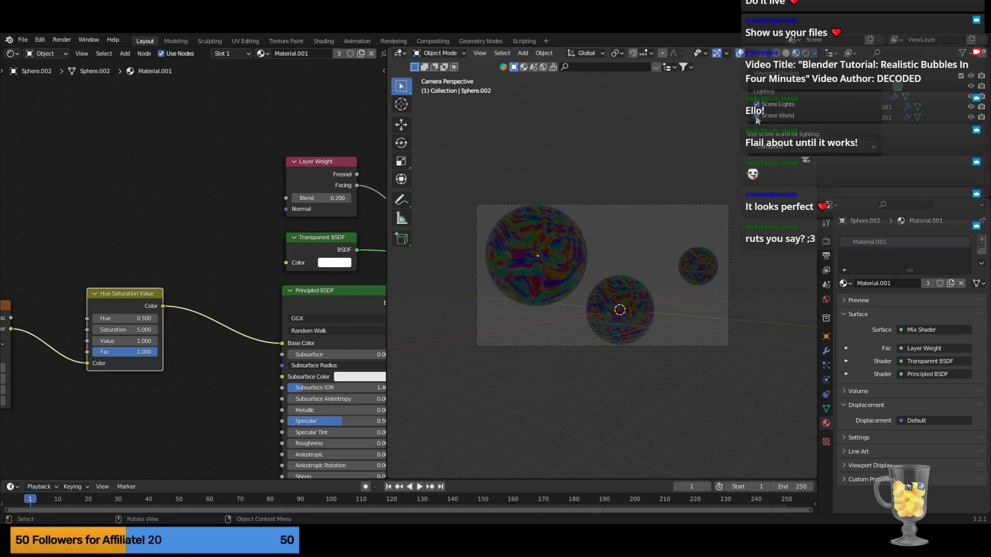
click(757, 117)
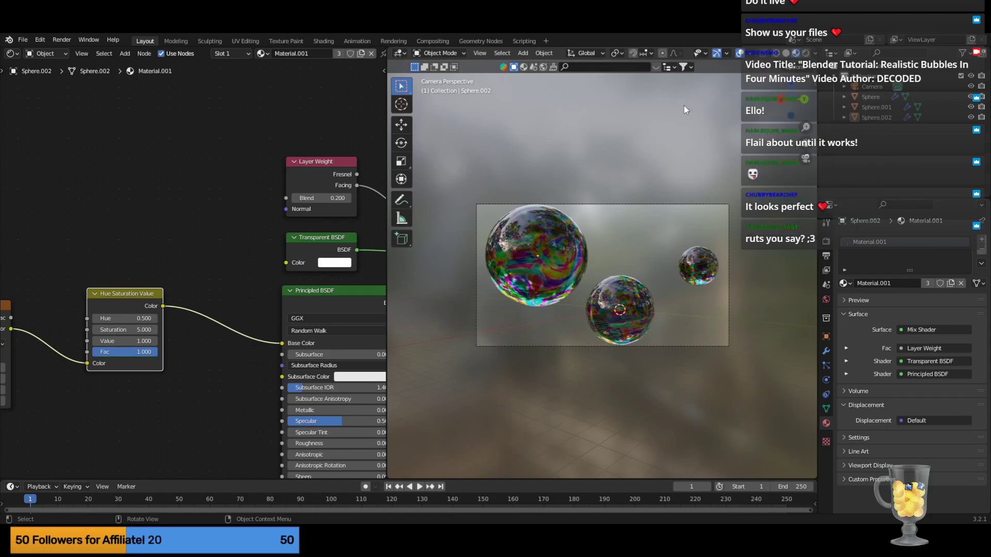
scroll(685, 104, down, 2)
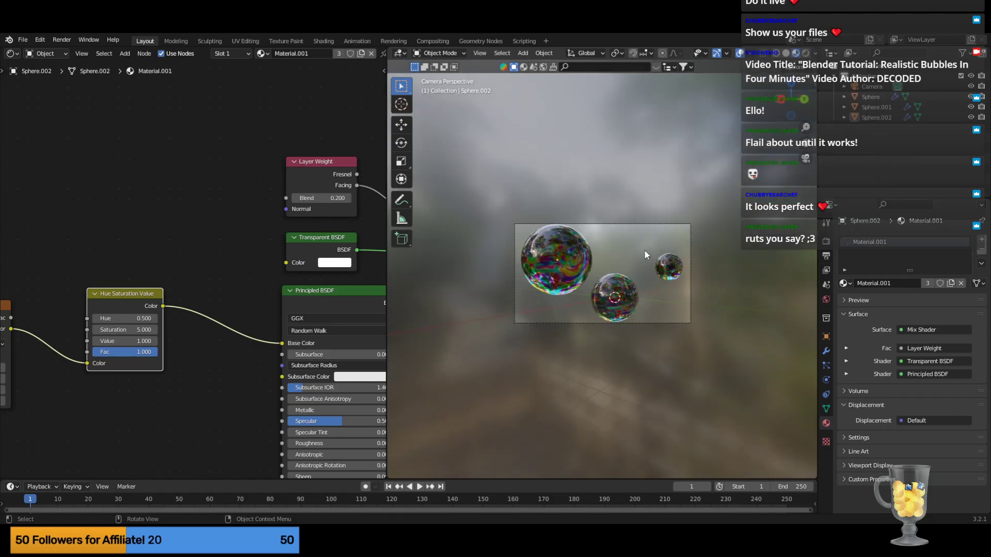
Leave the camera view and orbit the scene until the three bubbles and the camera are all in view.
click(804, 159)
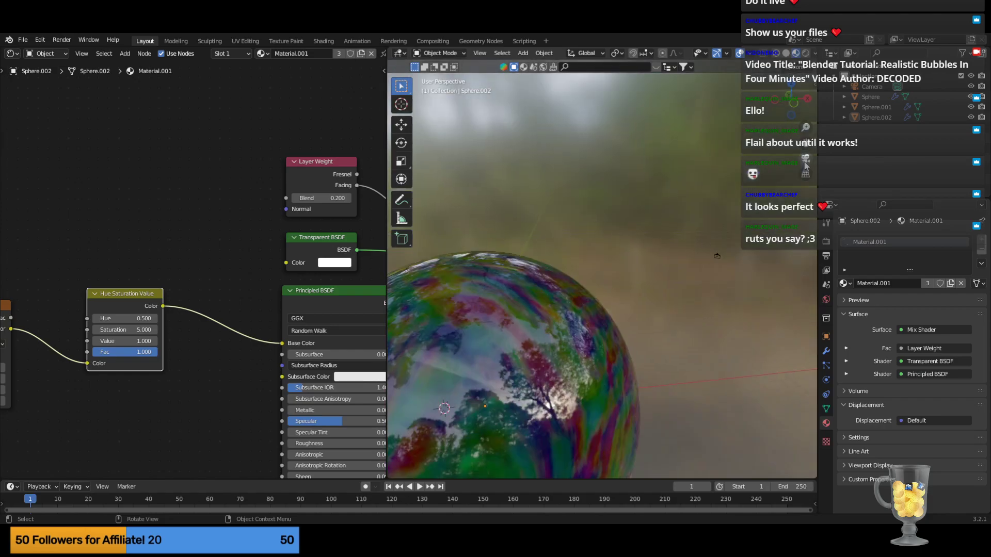
scroll(663, 176, down, 8)
middle_drag(736, 172, 572, 175)
scroll(571, 175, up, 4)
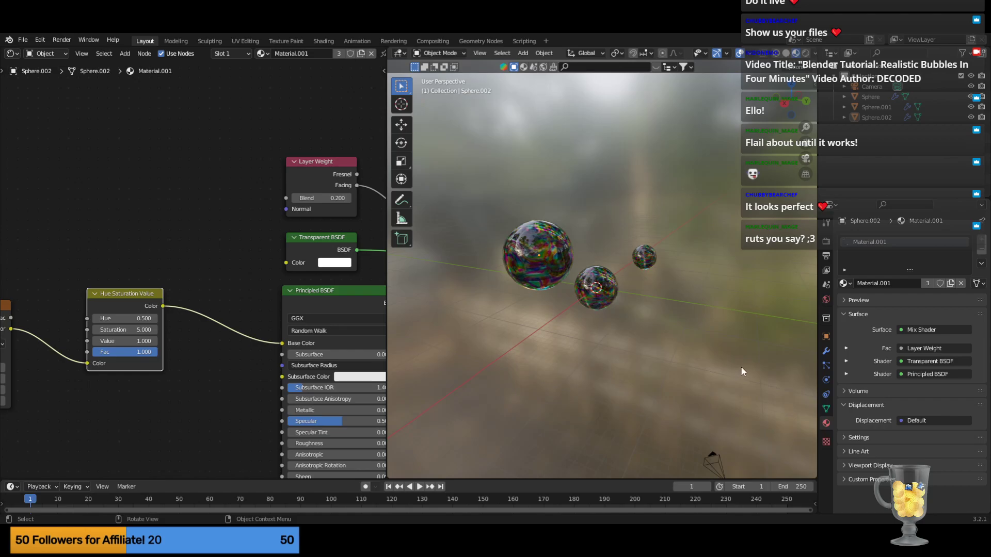
middle_drag(731, 367, 743, 330)
Review the render sampling and scene settings, and switch the 3D view back to Rendered shading.
click(826, 241)
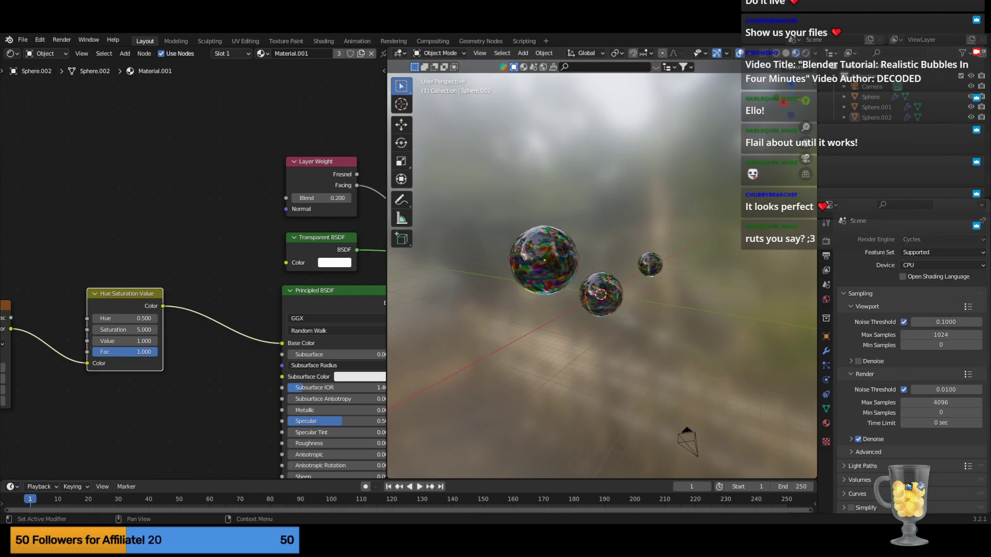
scroll(898, 372, down, 4)
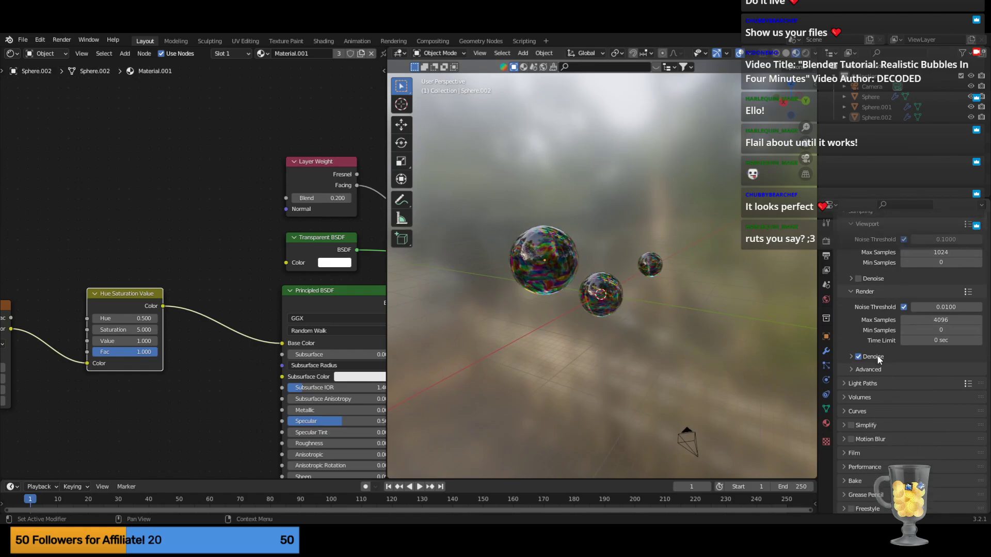
scroll(892, 332, up, 4)
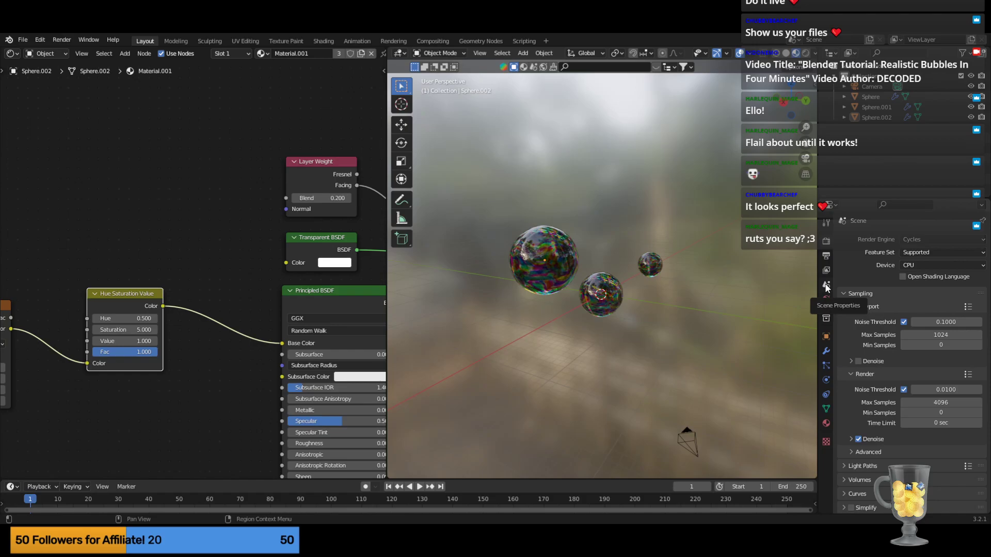
click(826, 287)
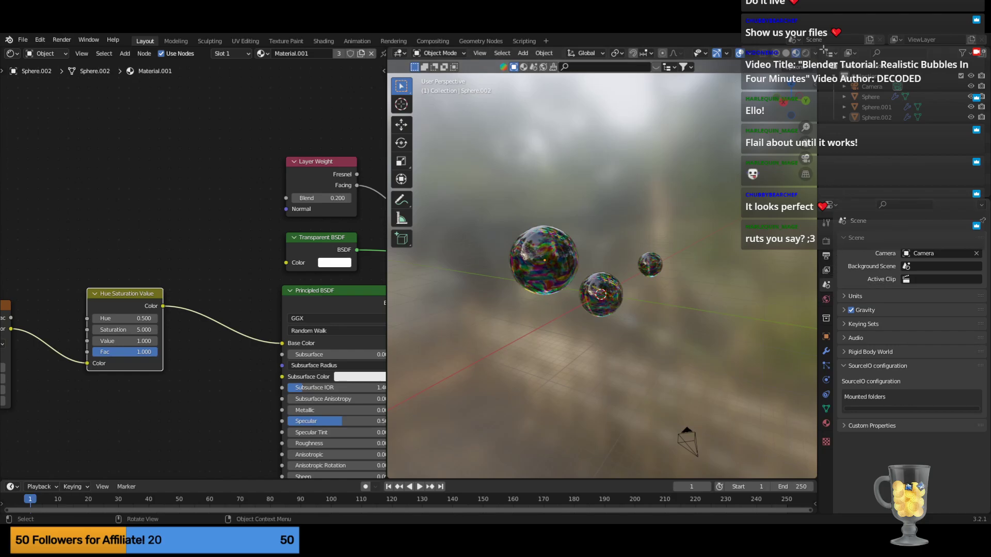
click(806, 52)
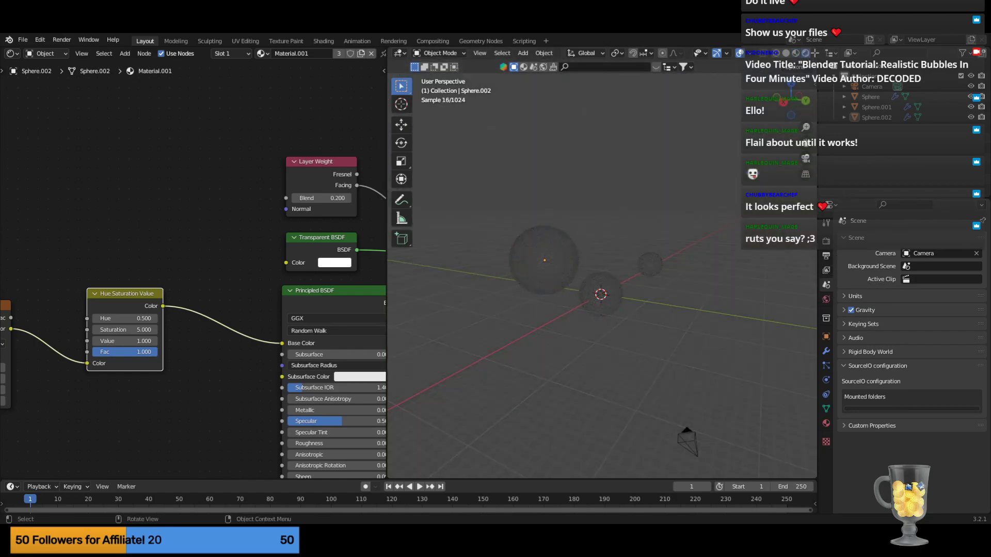
Turn off Scene World lighting for Rendered shading so the park HDRI surrounds the bubbles.
click(814, 53)
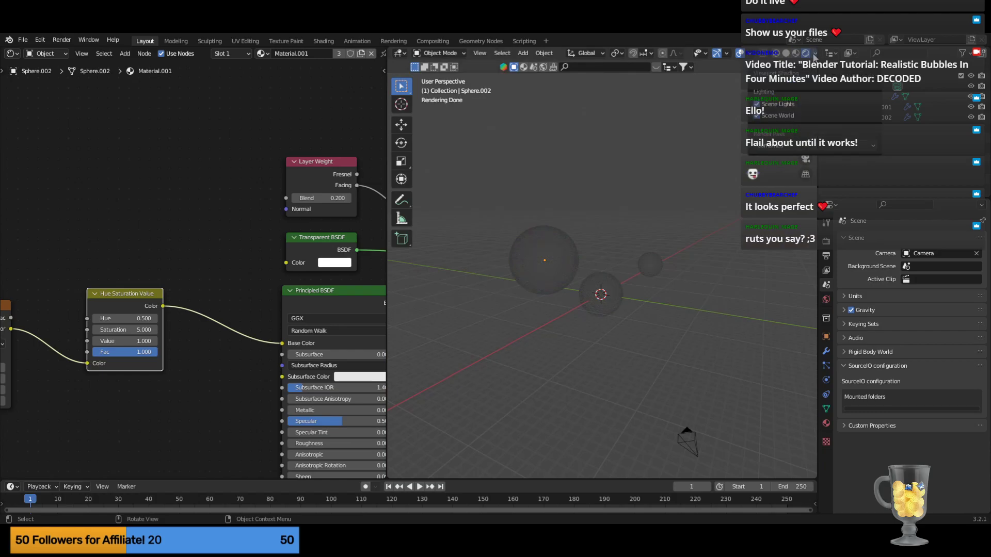
click(756, 116)
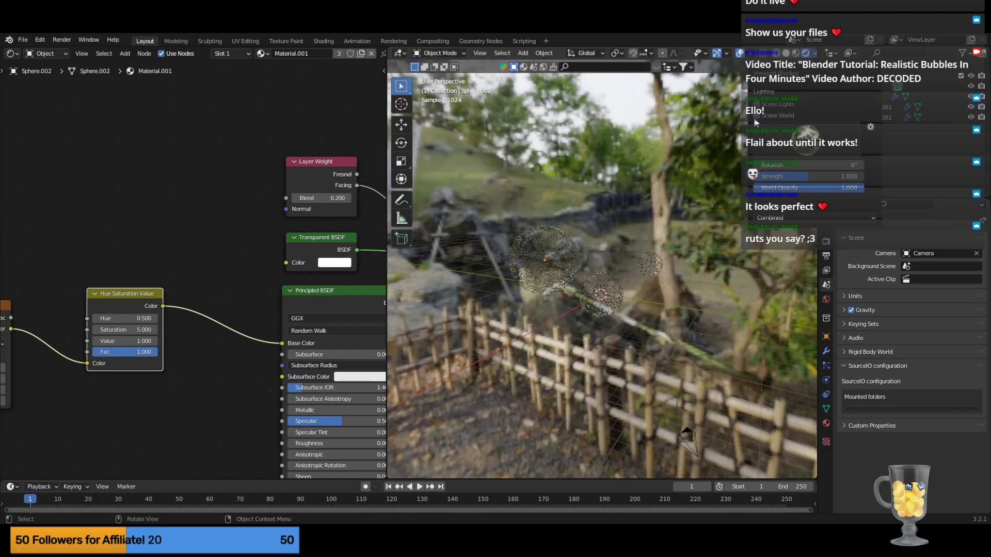
click(783, 219)
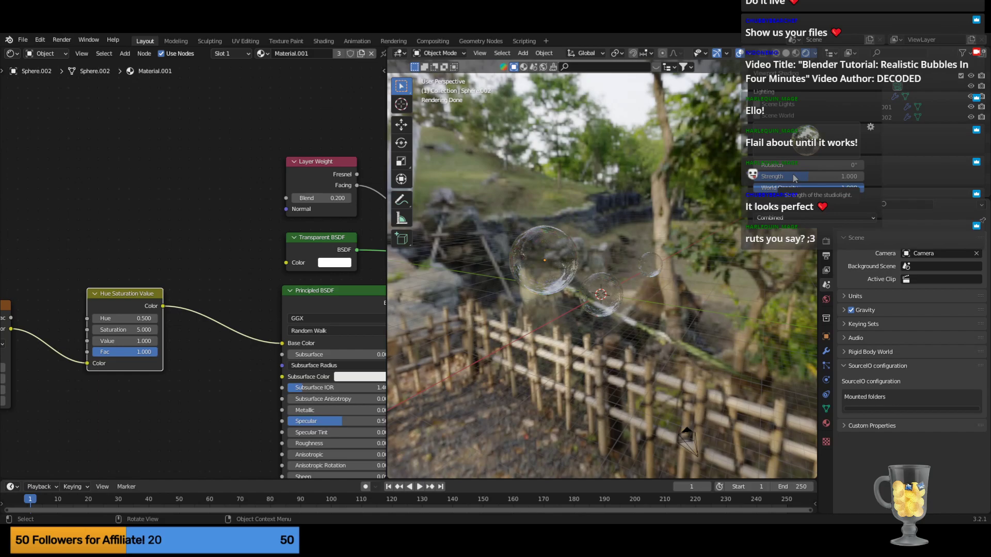
drag(795, 178, 847, 178)
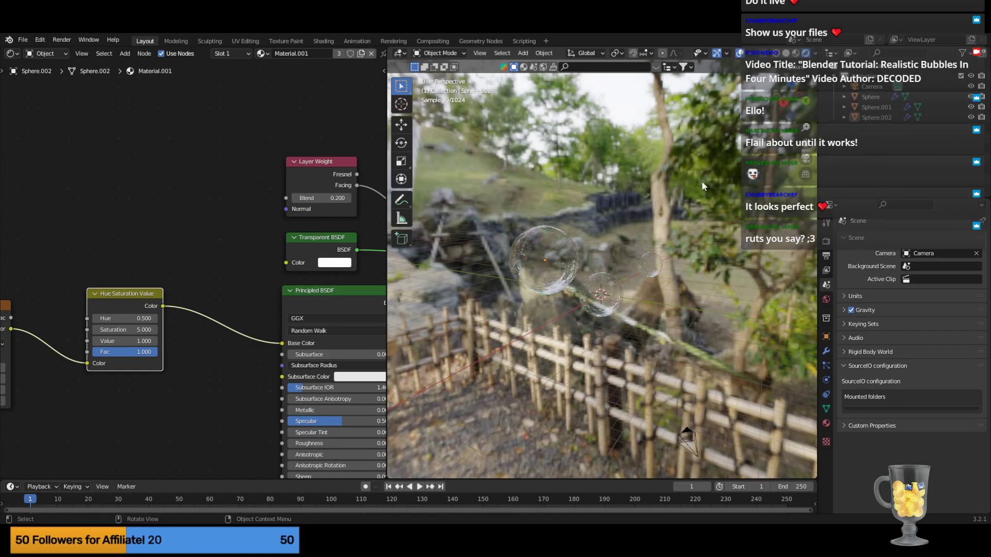
click(51, 40)
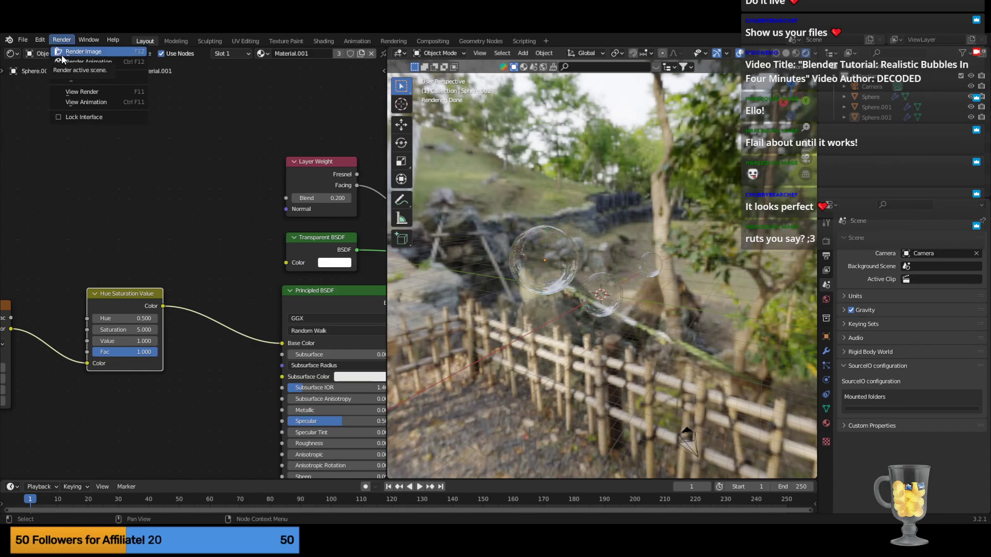
click(61, 52)
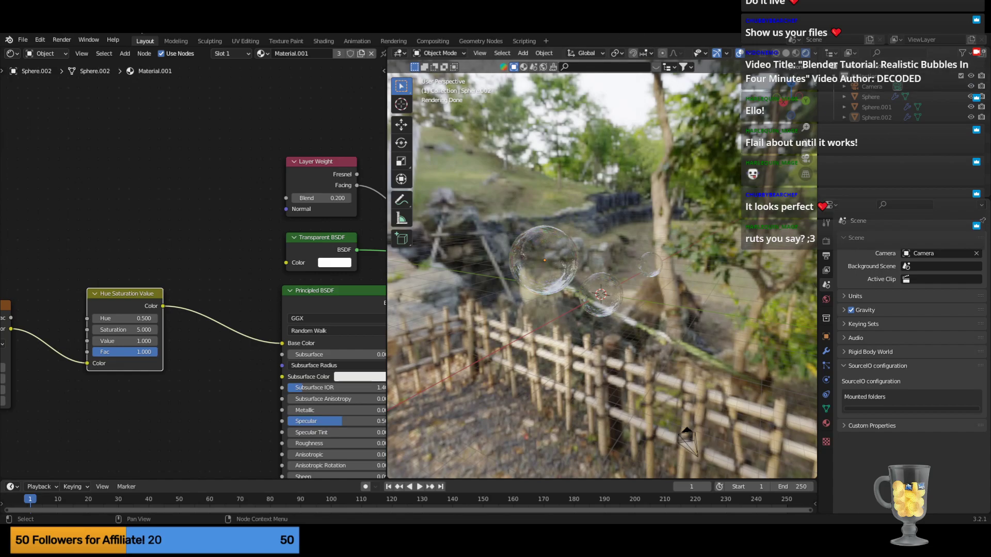
click(68, 42)
scroll(588, 340, up, 2)
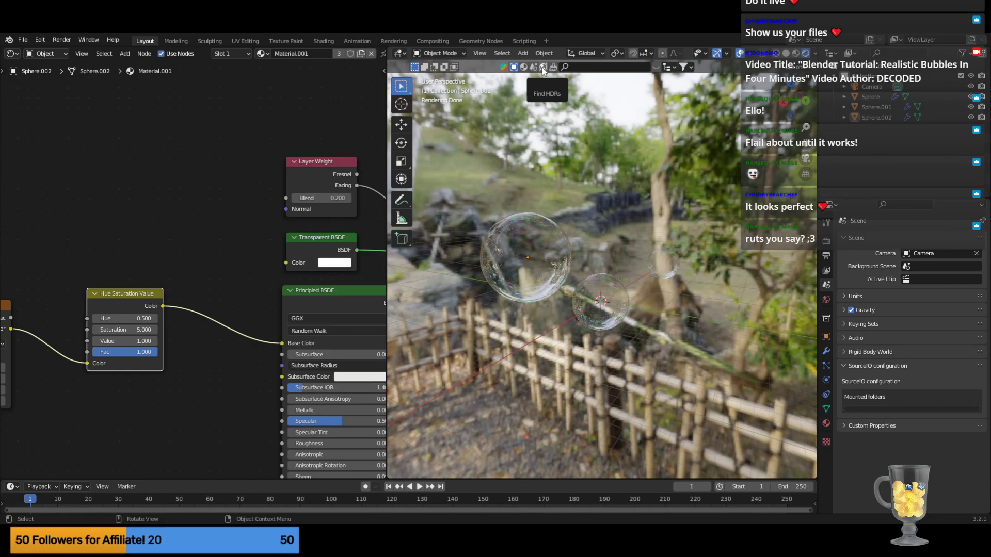
Browse three pages of the HDR library and preview its room, sky, space and street panoramas.
click(543, 67)
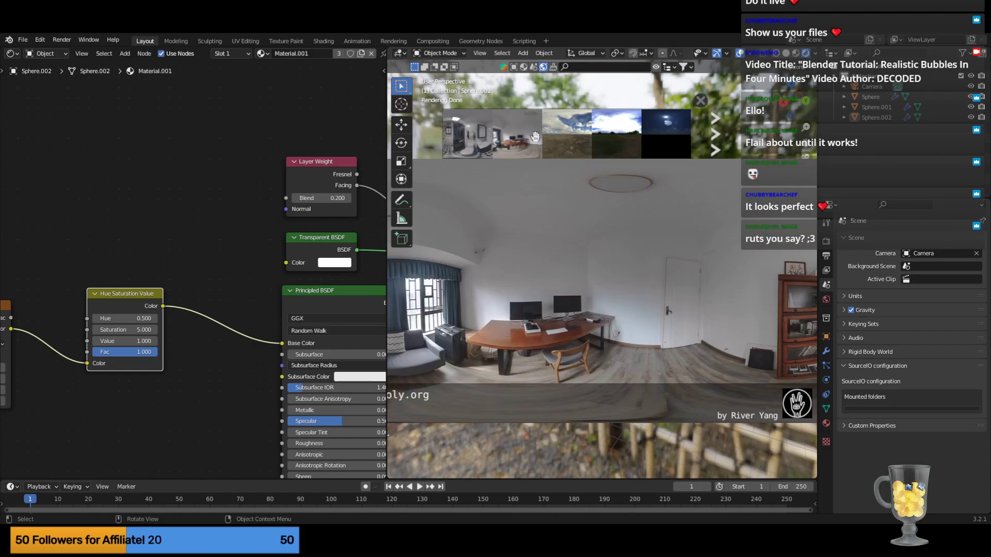
mouse_move(657, 131)
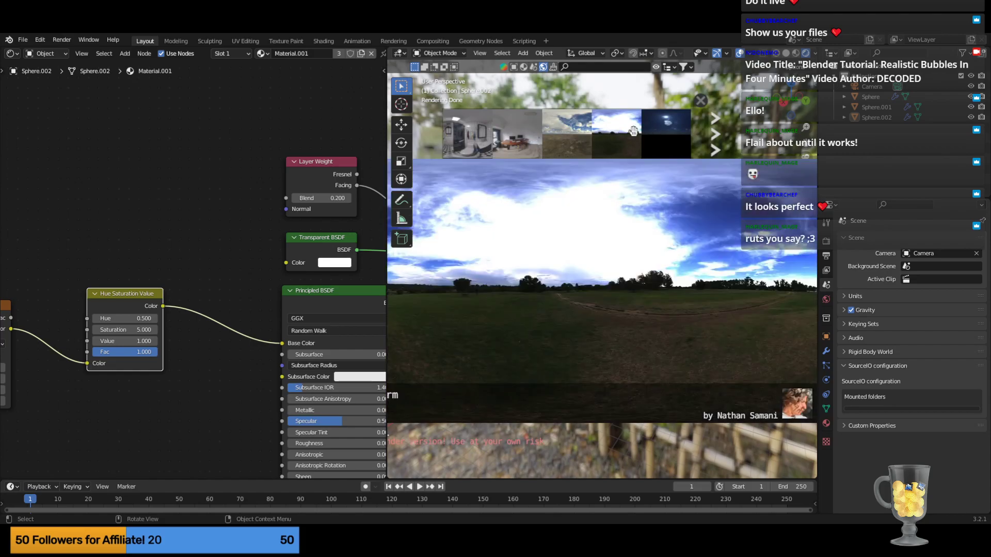
mouse_move(587, 128)
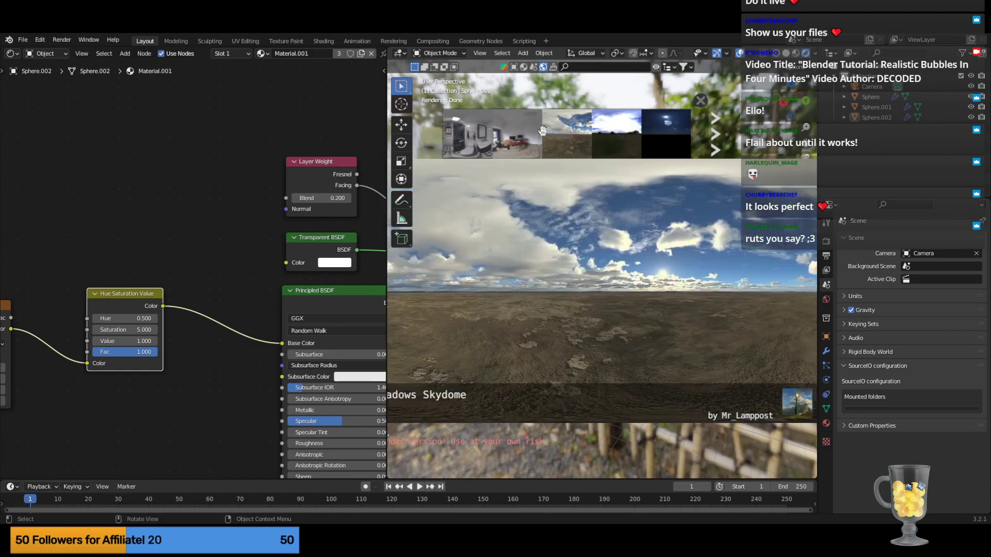
mouse_move(527, 132)
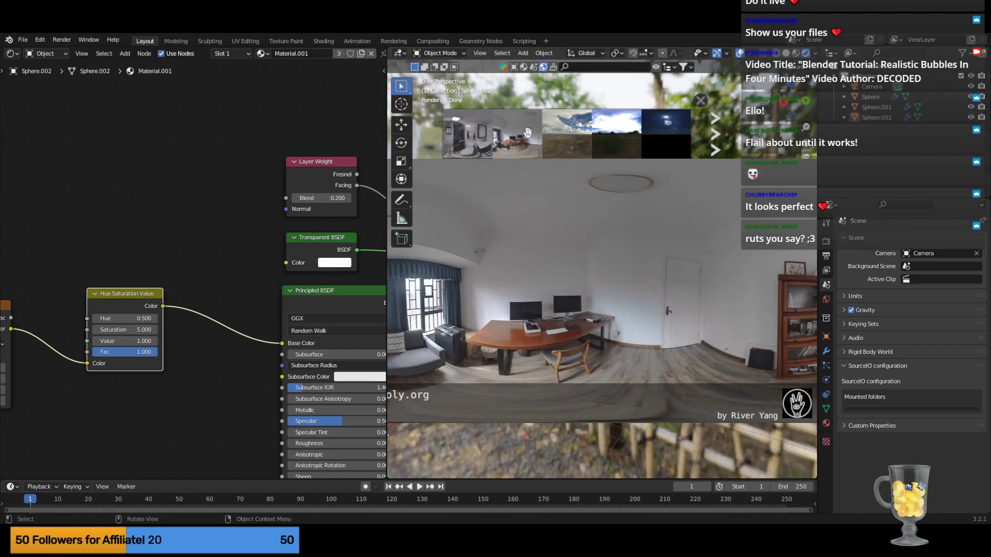
mouse_move(463, 132)
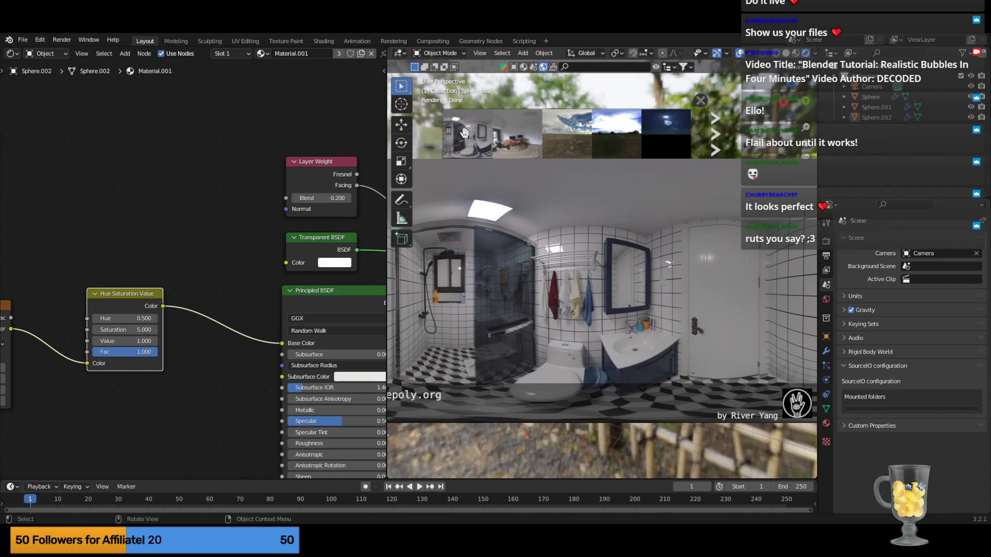
click(499, 135)
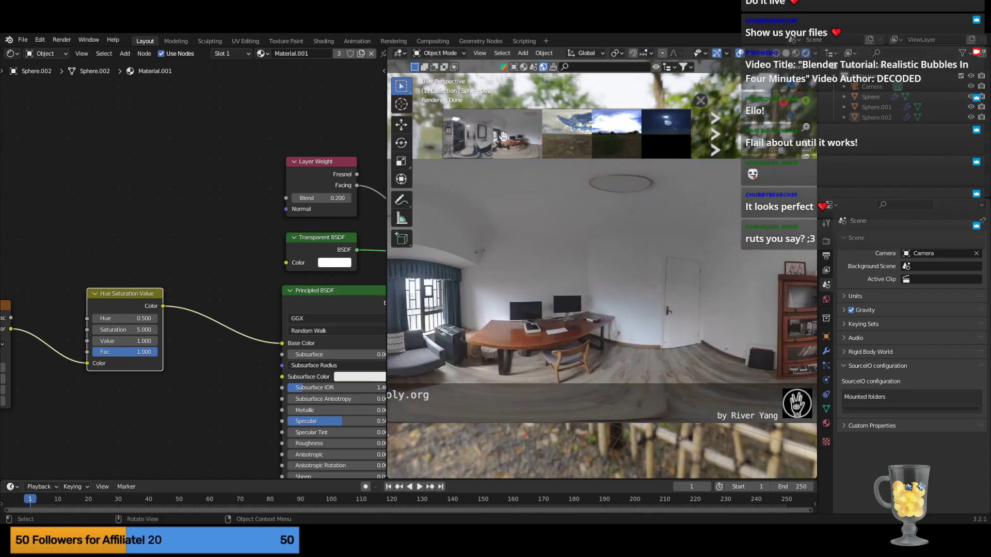
click(556, 136)
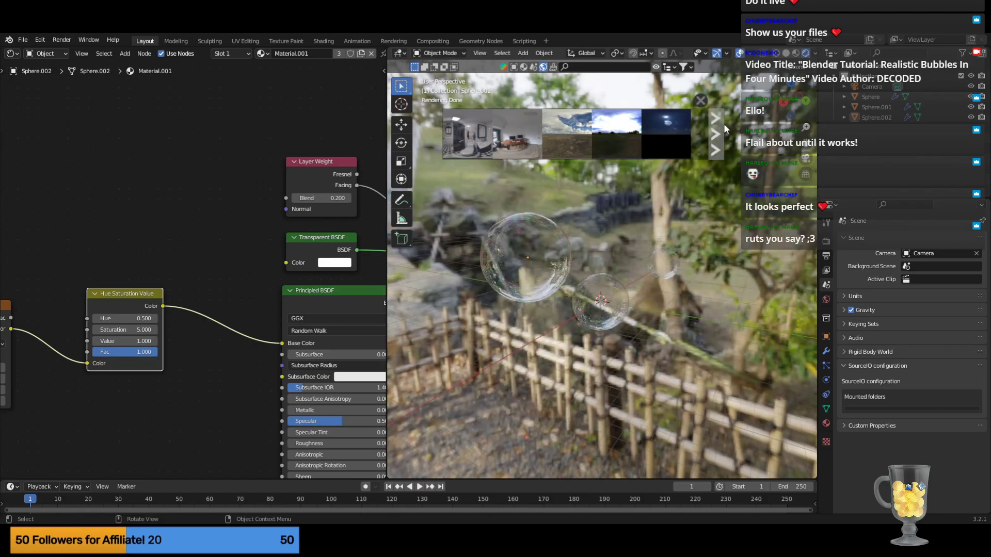
click(715, 126)
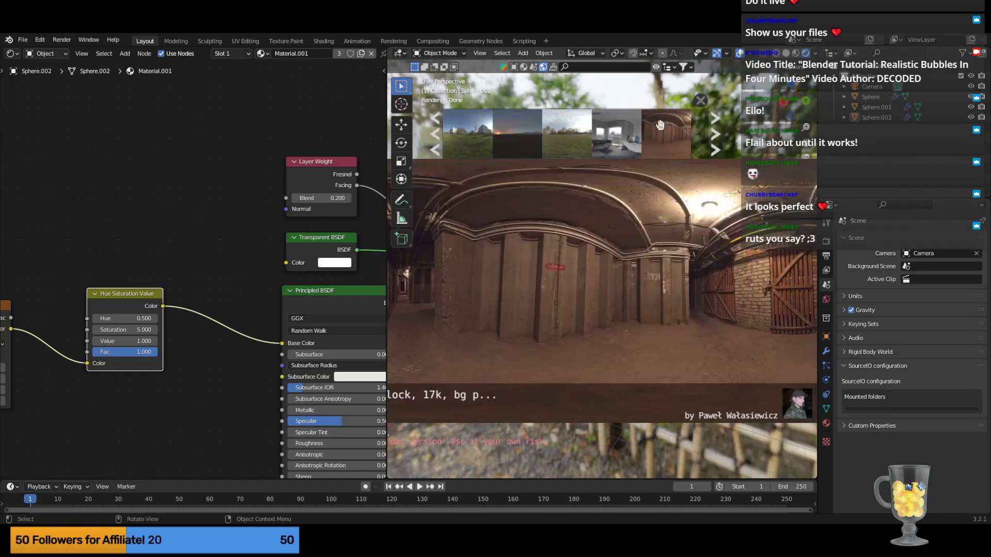
mouse_move(625, 125)
click(715, 133)
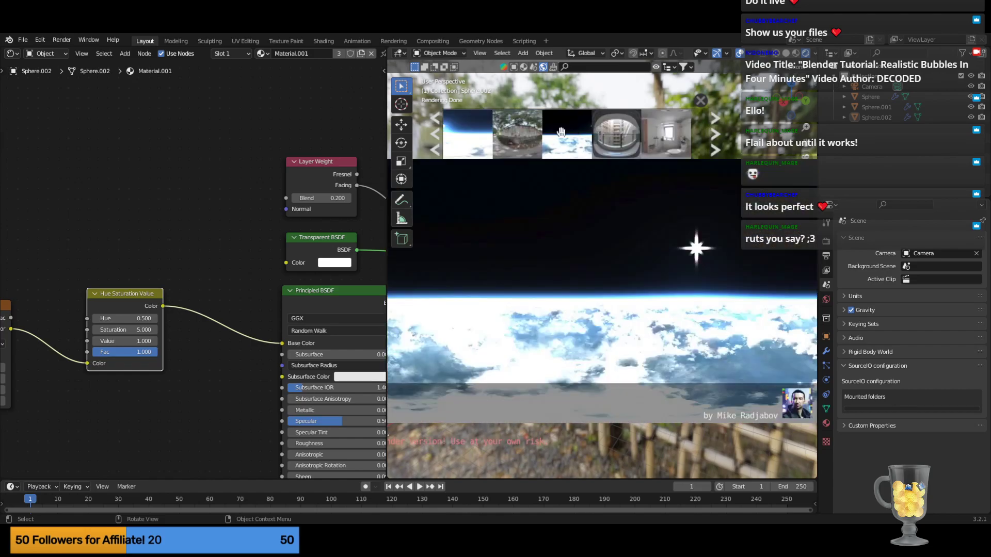
mouse_move(512, 132)
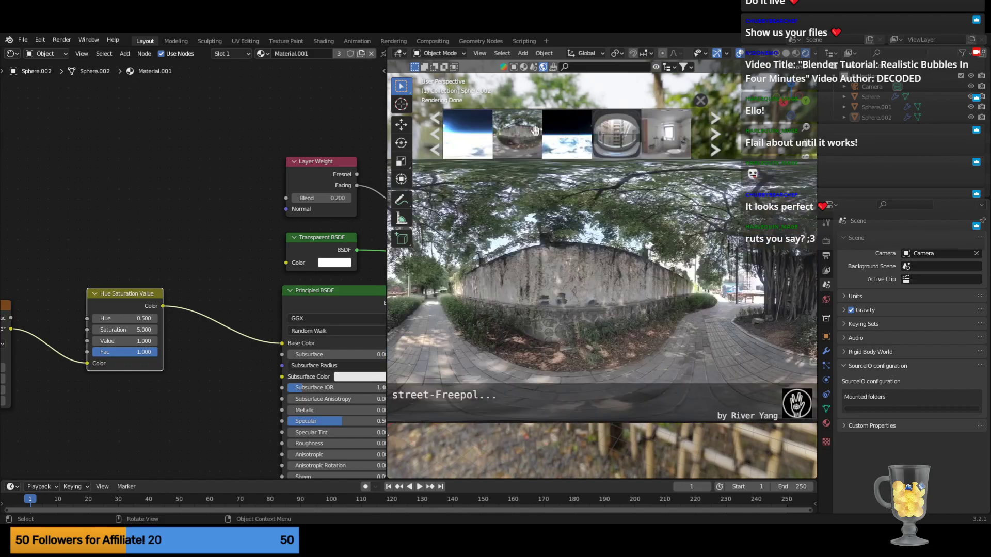
mouse_move(479, 129)
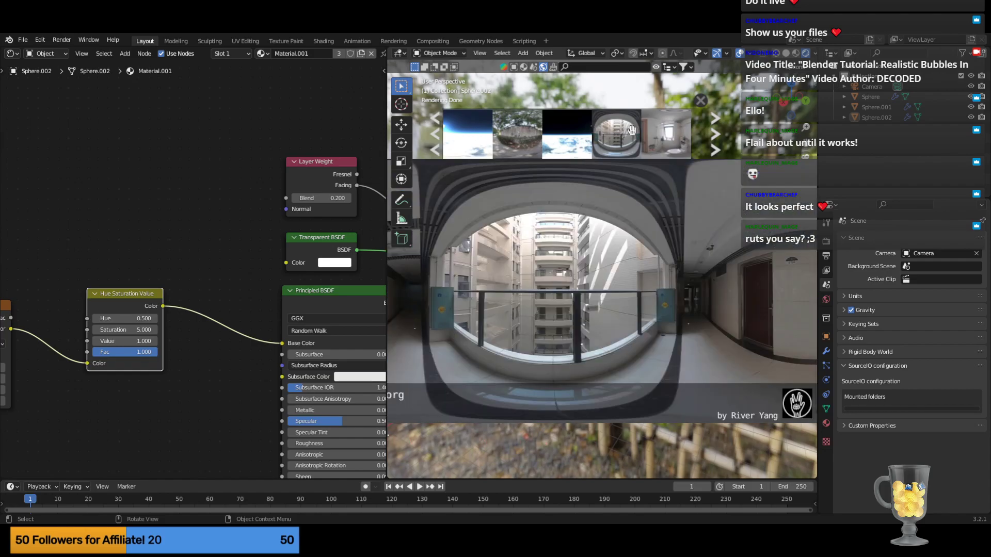
Download the Aisle HDR of the corridor with the large balcony window and set its download resolution to 1024.
click(631, 130)
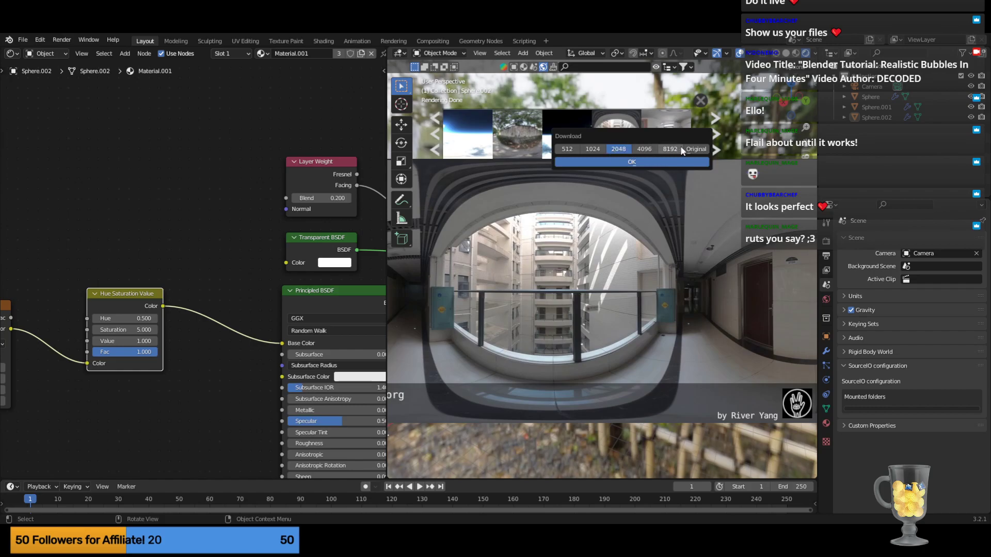
click(621, 161)
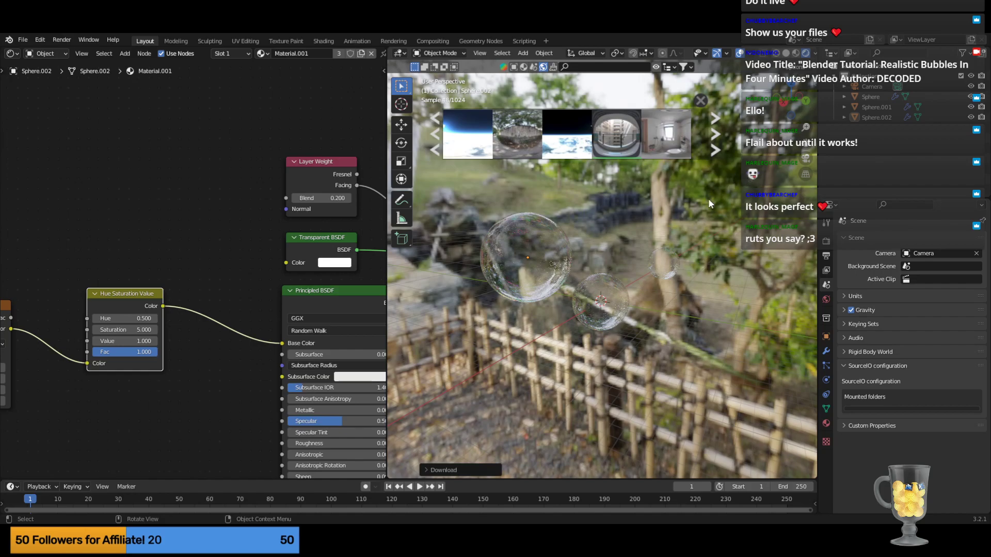
click(460, 470)
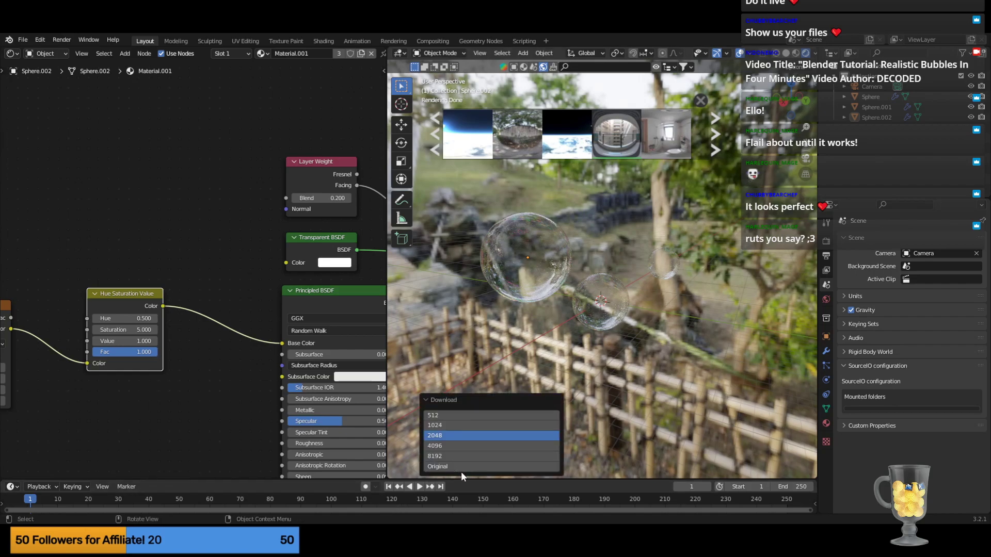
click(441, 434)
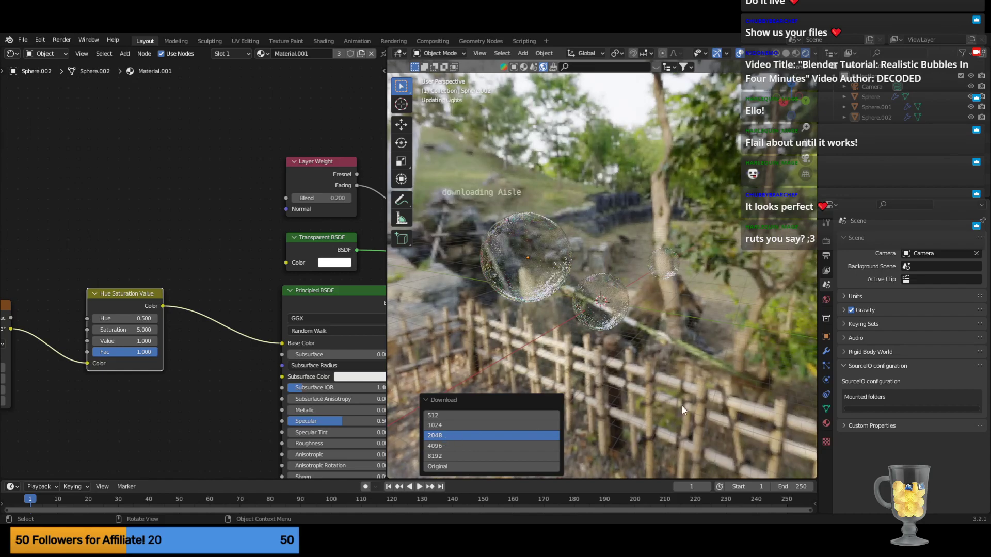
click(436, 424)
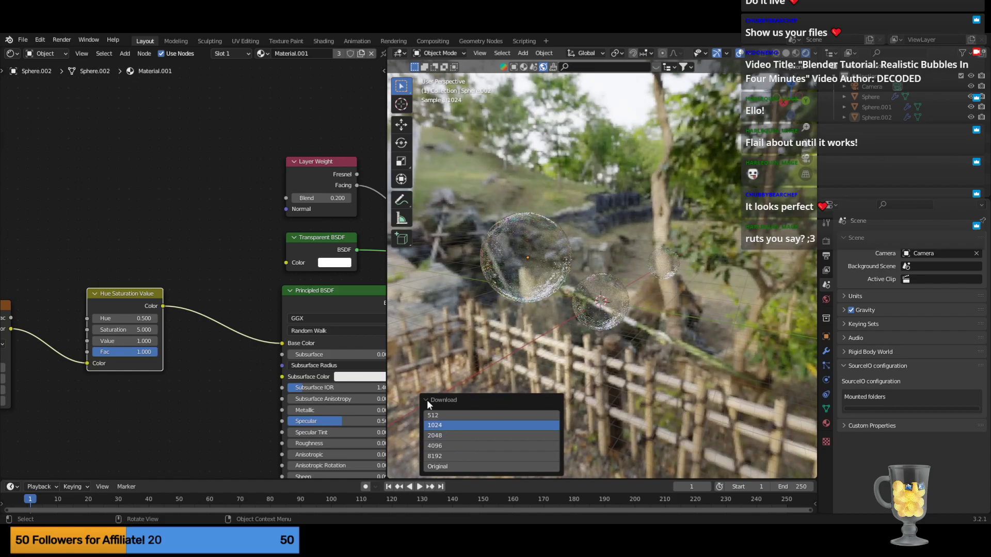
click(425, 400)
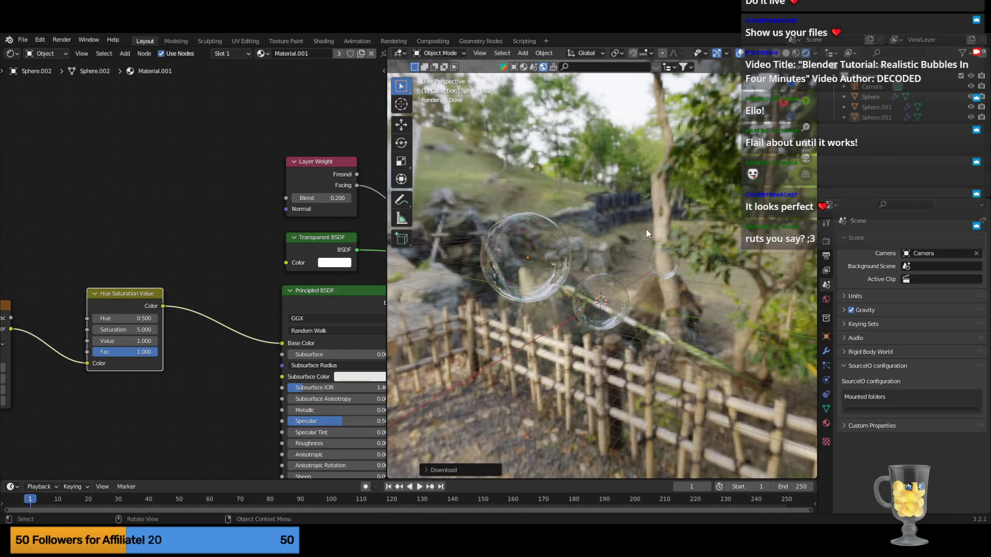
Compare the three bubbles in Wireframe, Solid and Material Preview shading.
scroll(642, 231, up, 3)
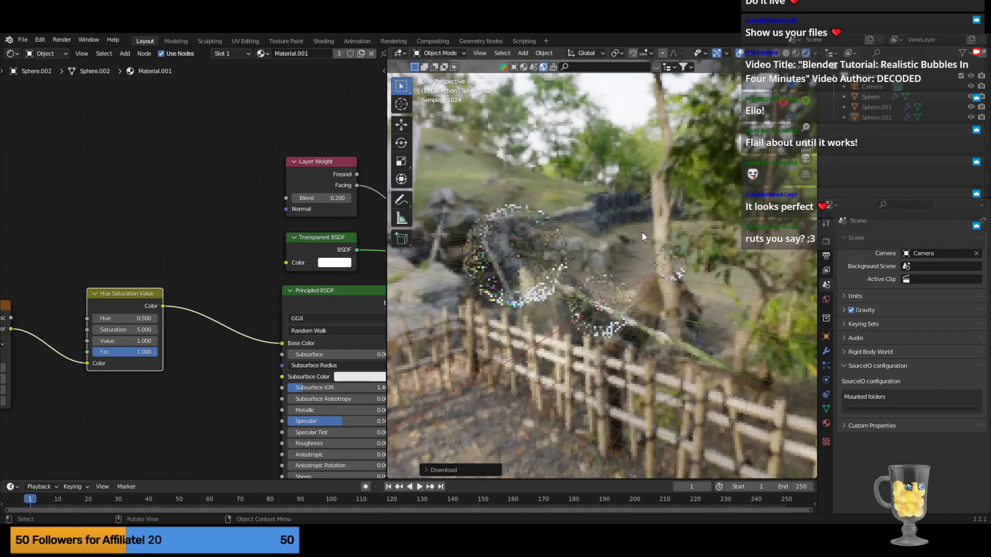
scroll(225, 327, down, 3)
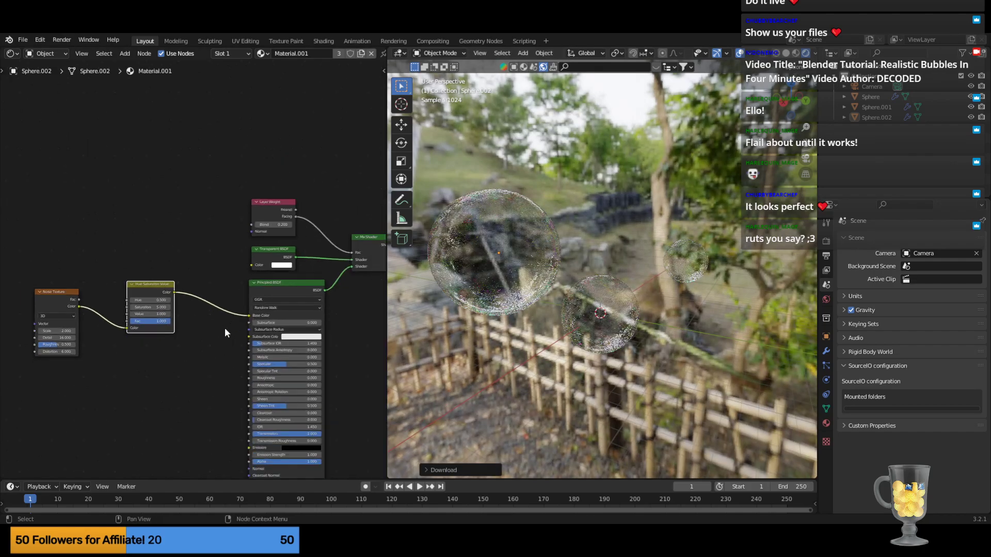
scroll(230, 333, down, 1)
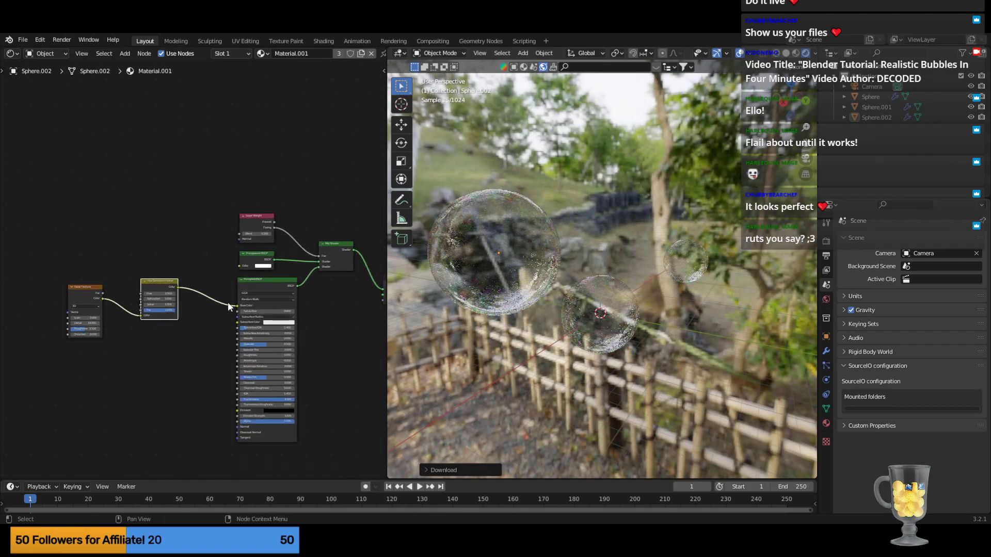
scroll(599, 262, up, 2)
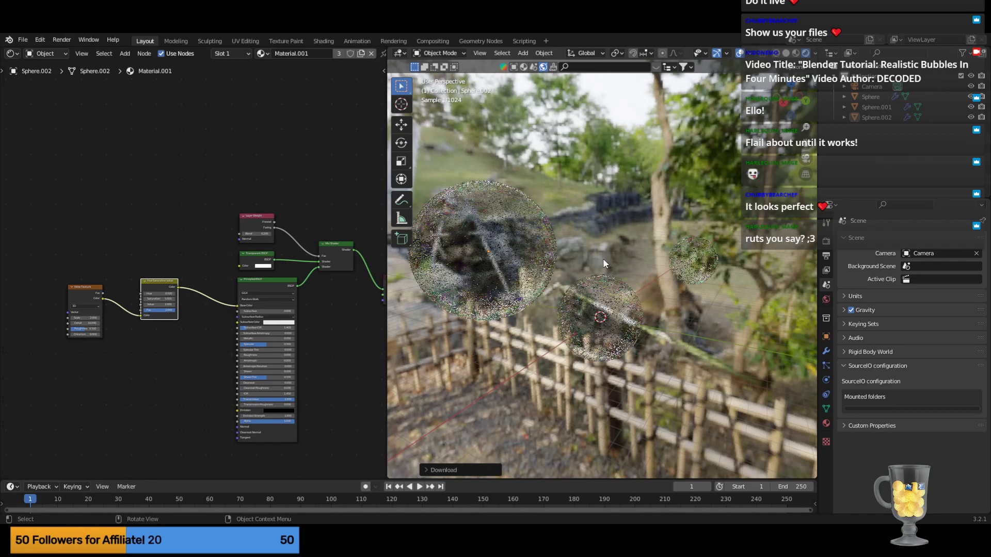
scroll(619, 228, down, 1)
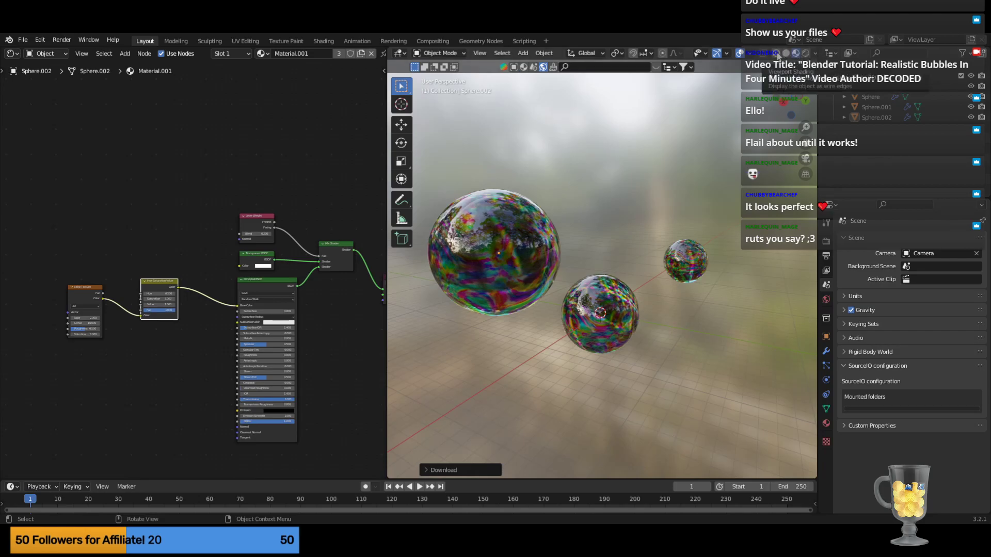
click(777, 55)
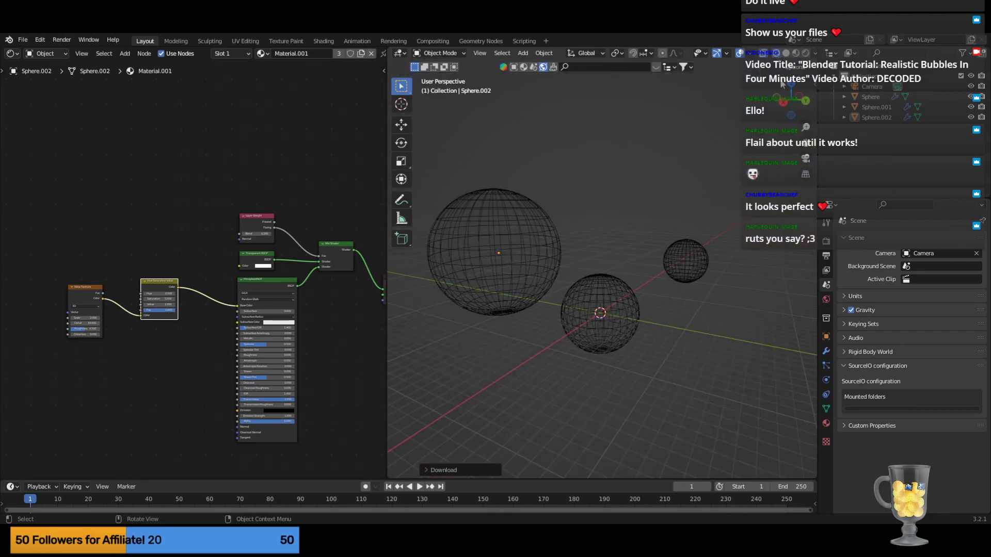
click(786, 54)
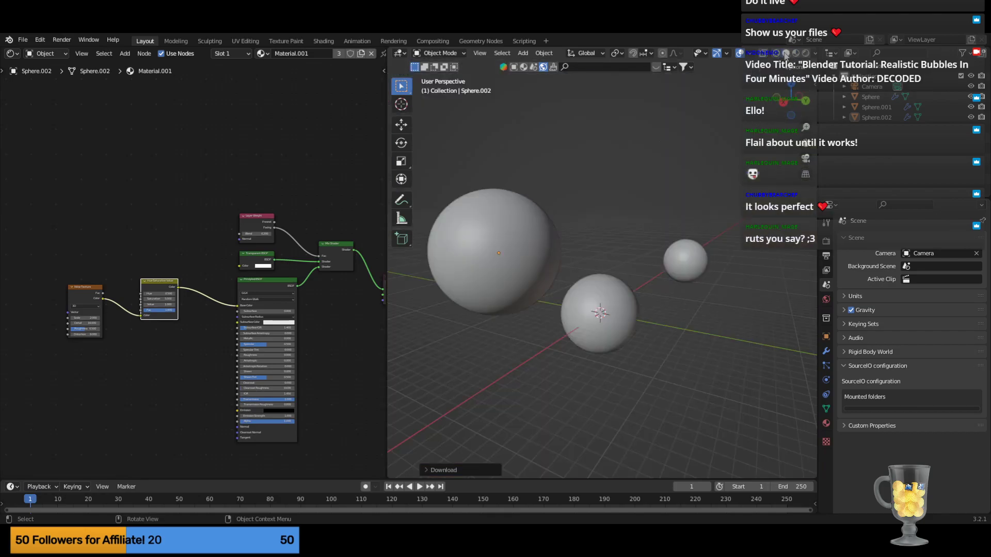
click(796, 54)
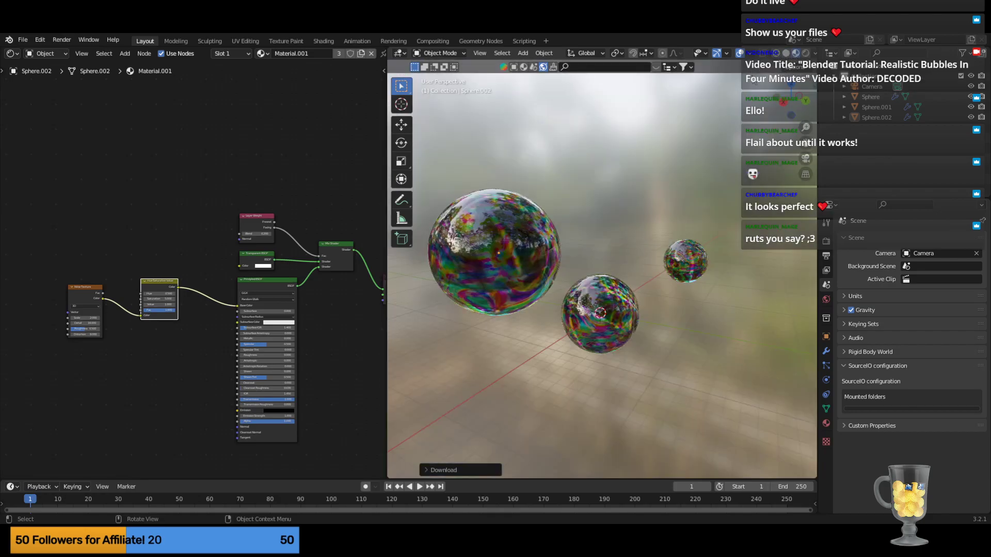